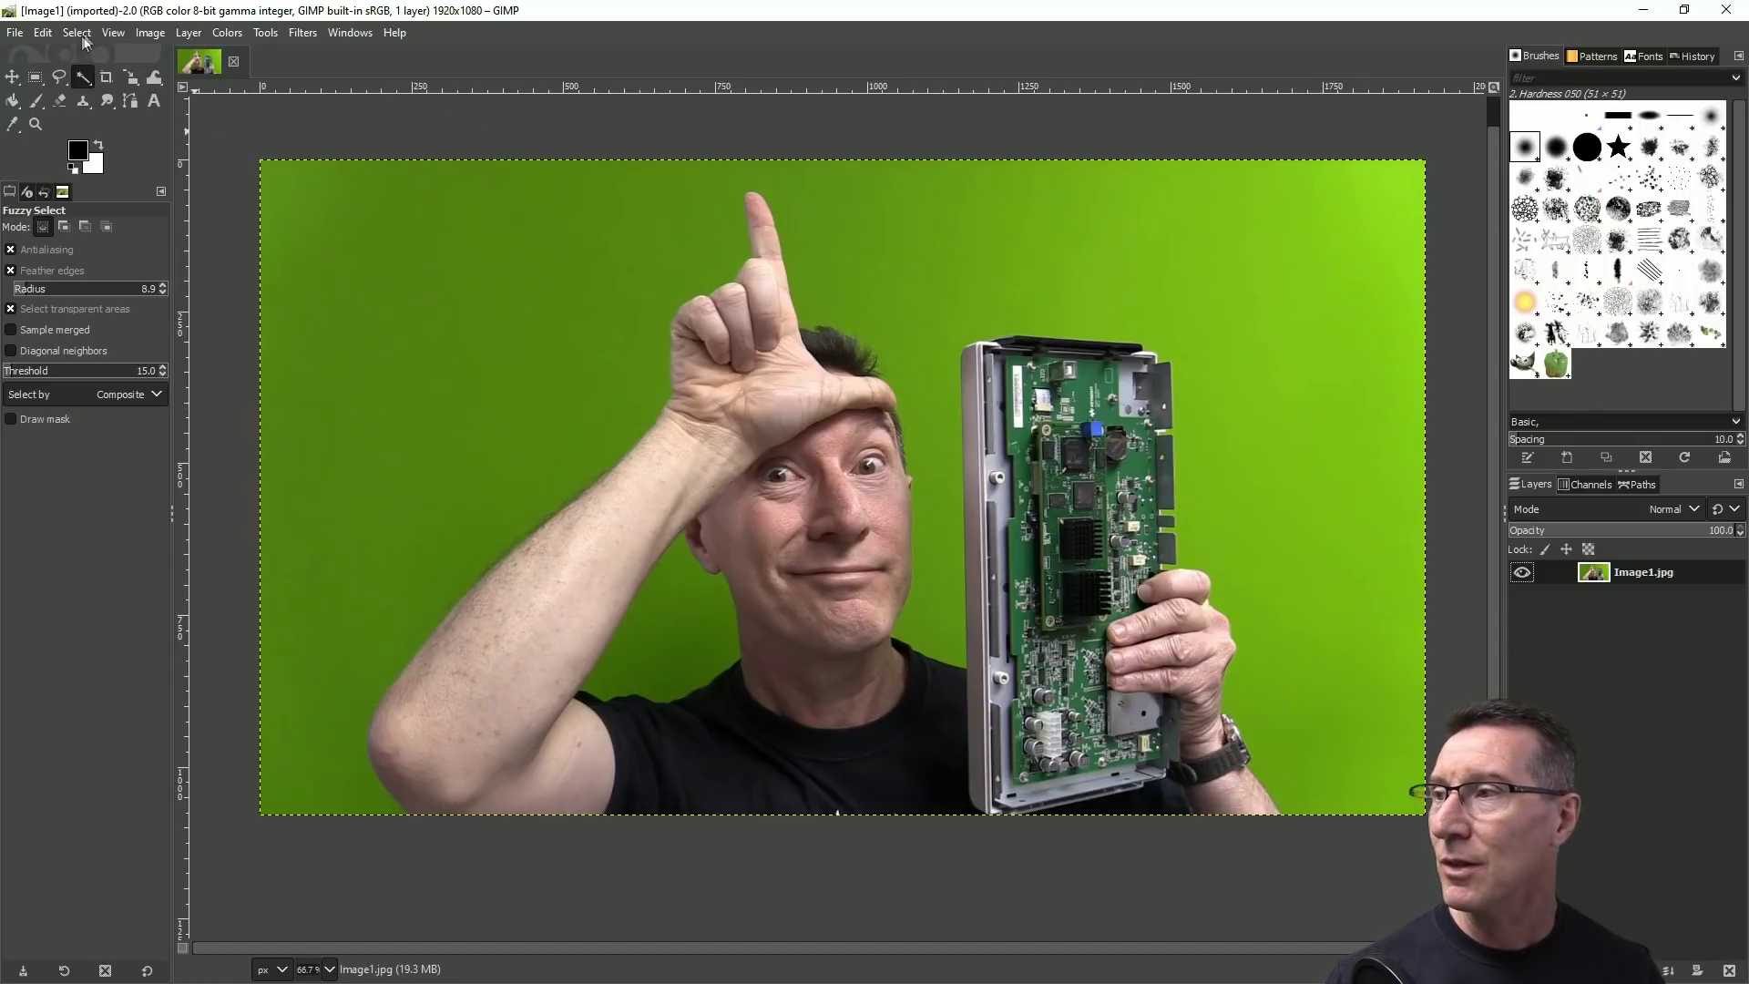
- Add an alpha channel to the Image1.jpg photo layer so it can hold transparency
{"action": "right_click", "coordinate": [1641, 572]}
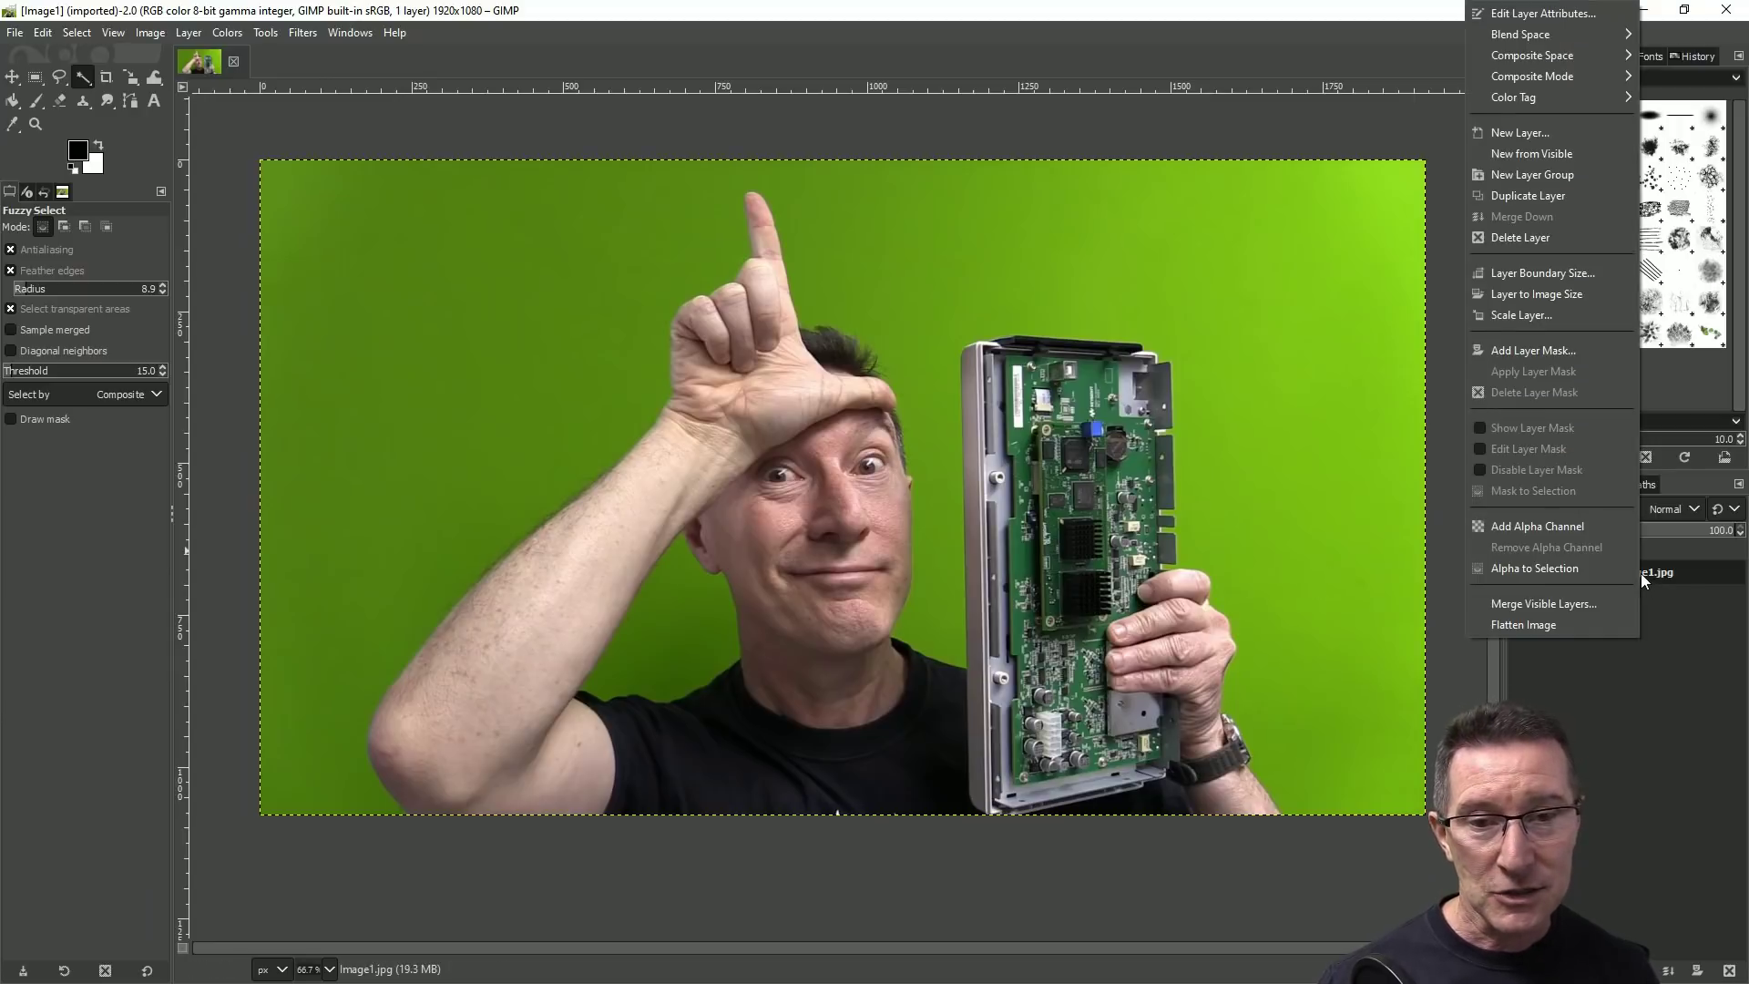
{"action": "left_click", "coordinate": [1554, 527]}
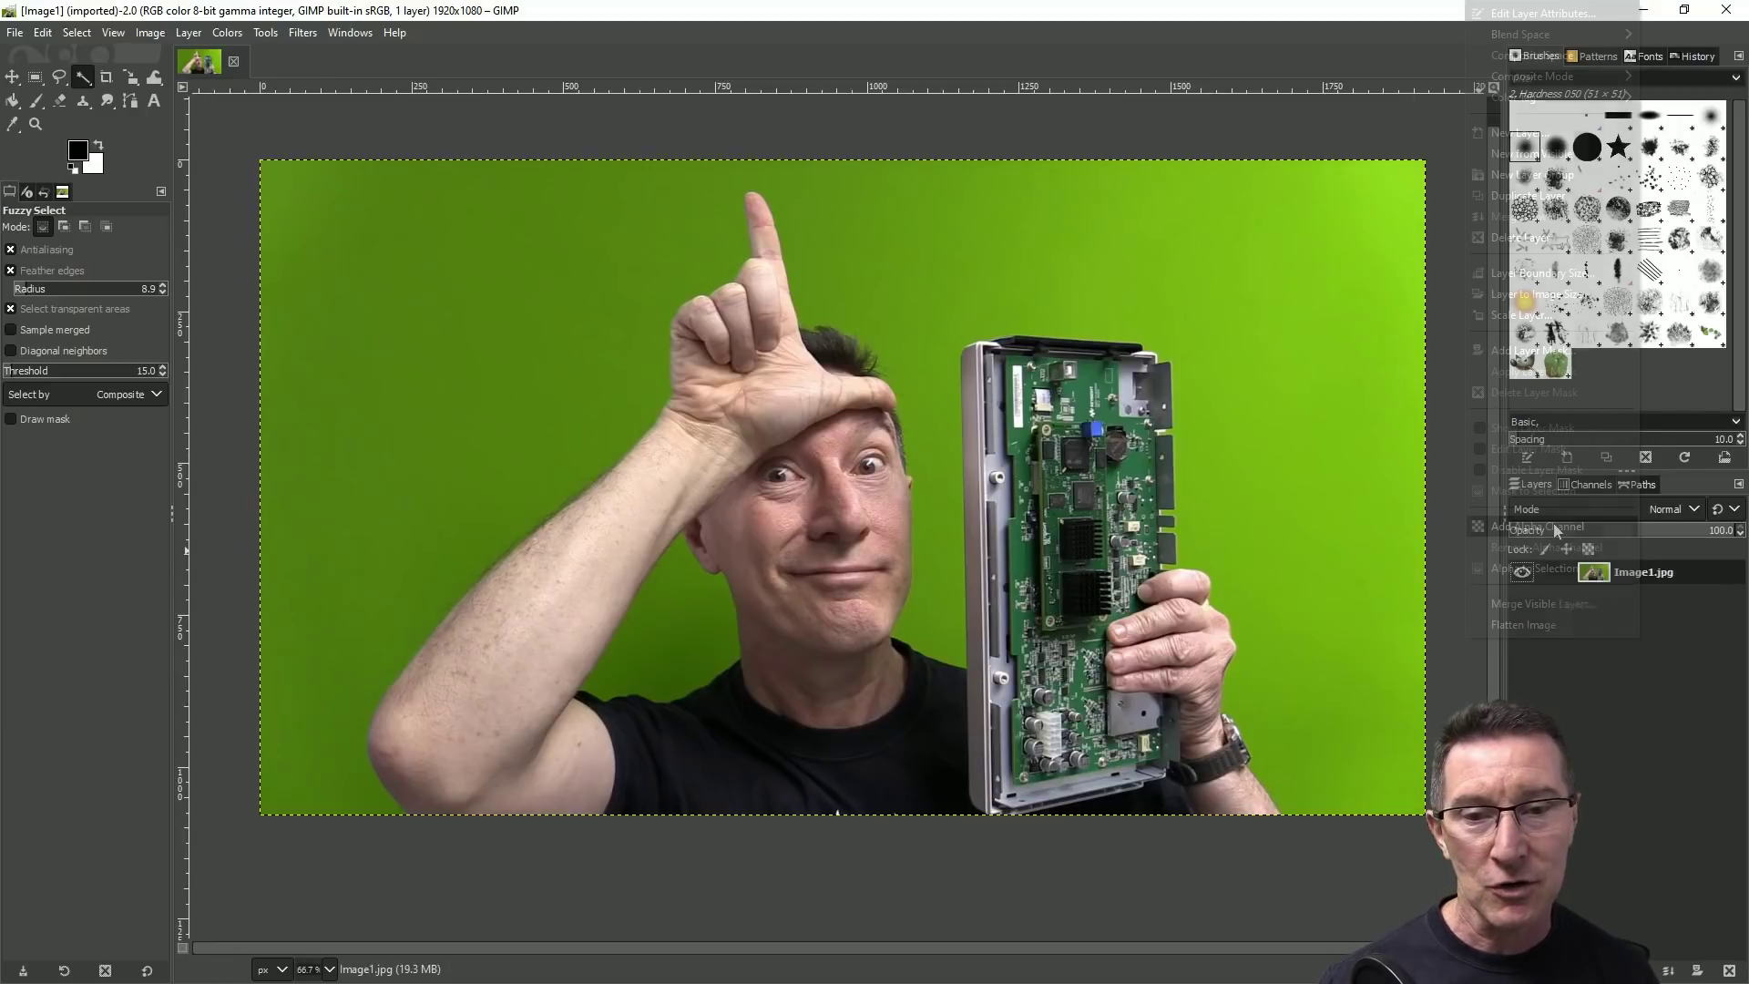
{"action": "left_click", "coordinate": [83, 80]}
- Select the green backdrop with Select by Color, raise the threshold, and delete it to transparency
{"action": "left_click", "coordinate": [168, 104]}
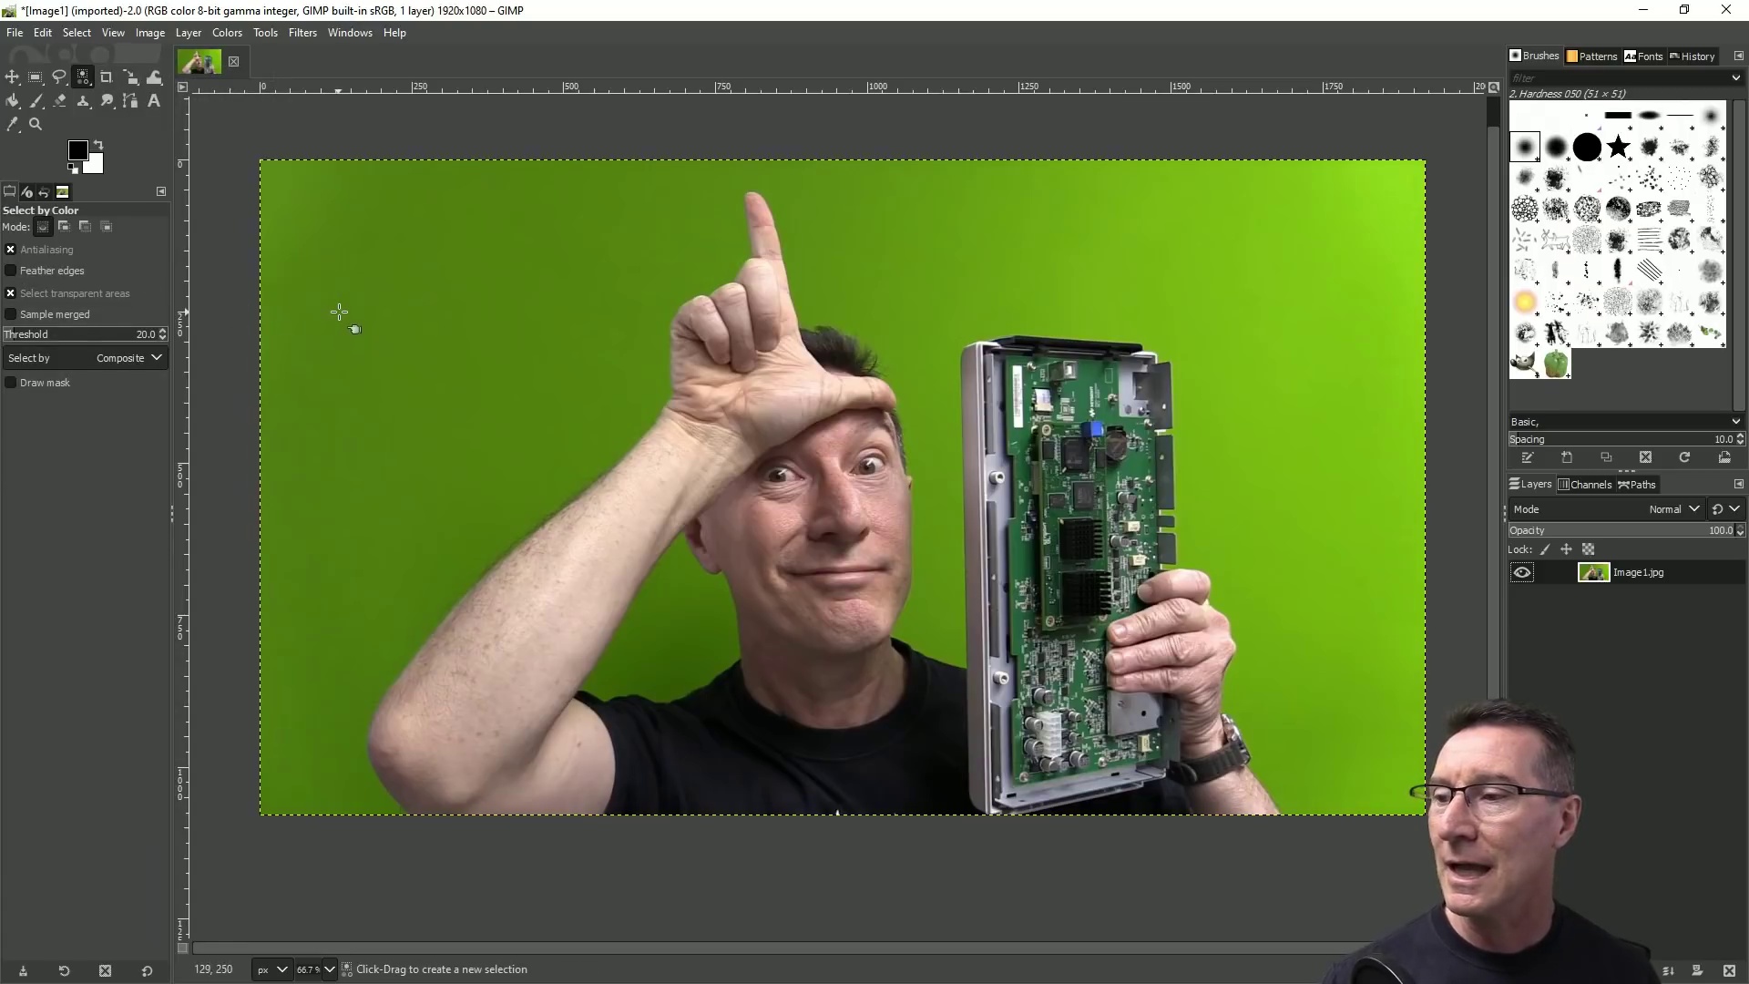
{"action": "left_click", "coordinate": [460, 339]}
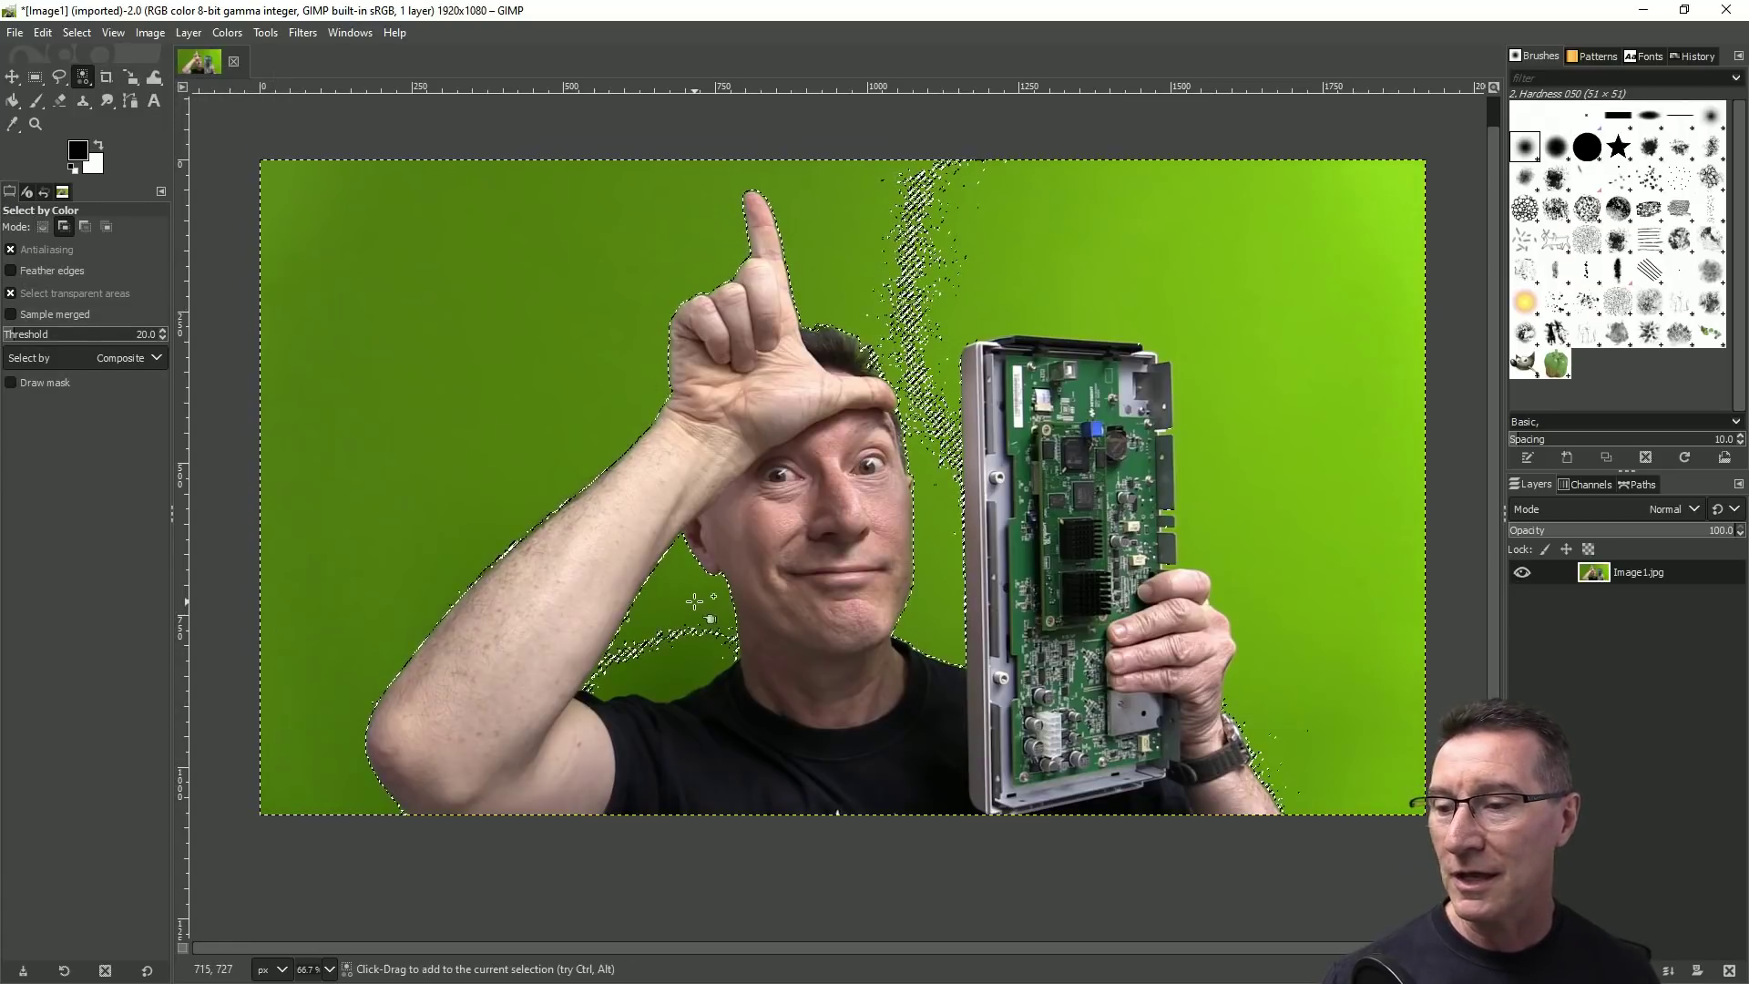
{"action": "left_click", "coordinate": [886, 247]}
{"action": "mouse_move", "coordinate": [886, 247]}
{"action": "left_mouse_down"}
{"action": "mouse_move", "coordinate": [971, 267]}
{"action": "mouse_move", "coordinate": [1048, 238]}
{"action": "mouse_move", "coordinate": [1317, 274]}
{"action": "mouse_move", "coordinate": [1383, 199]}
{"action": "mouse_move", "coordinate": [1399, 483]}
{"action": "left_mouse_up"}
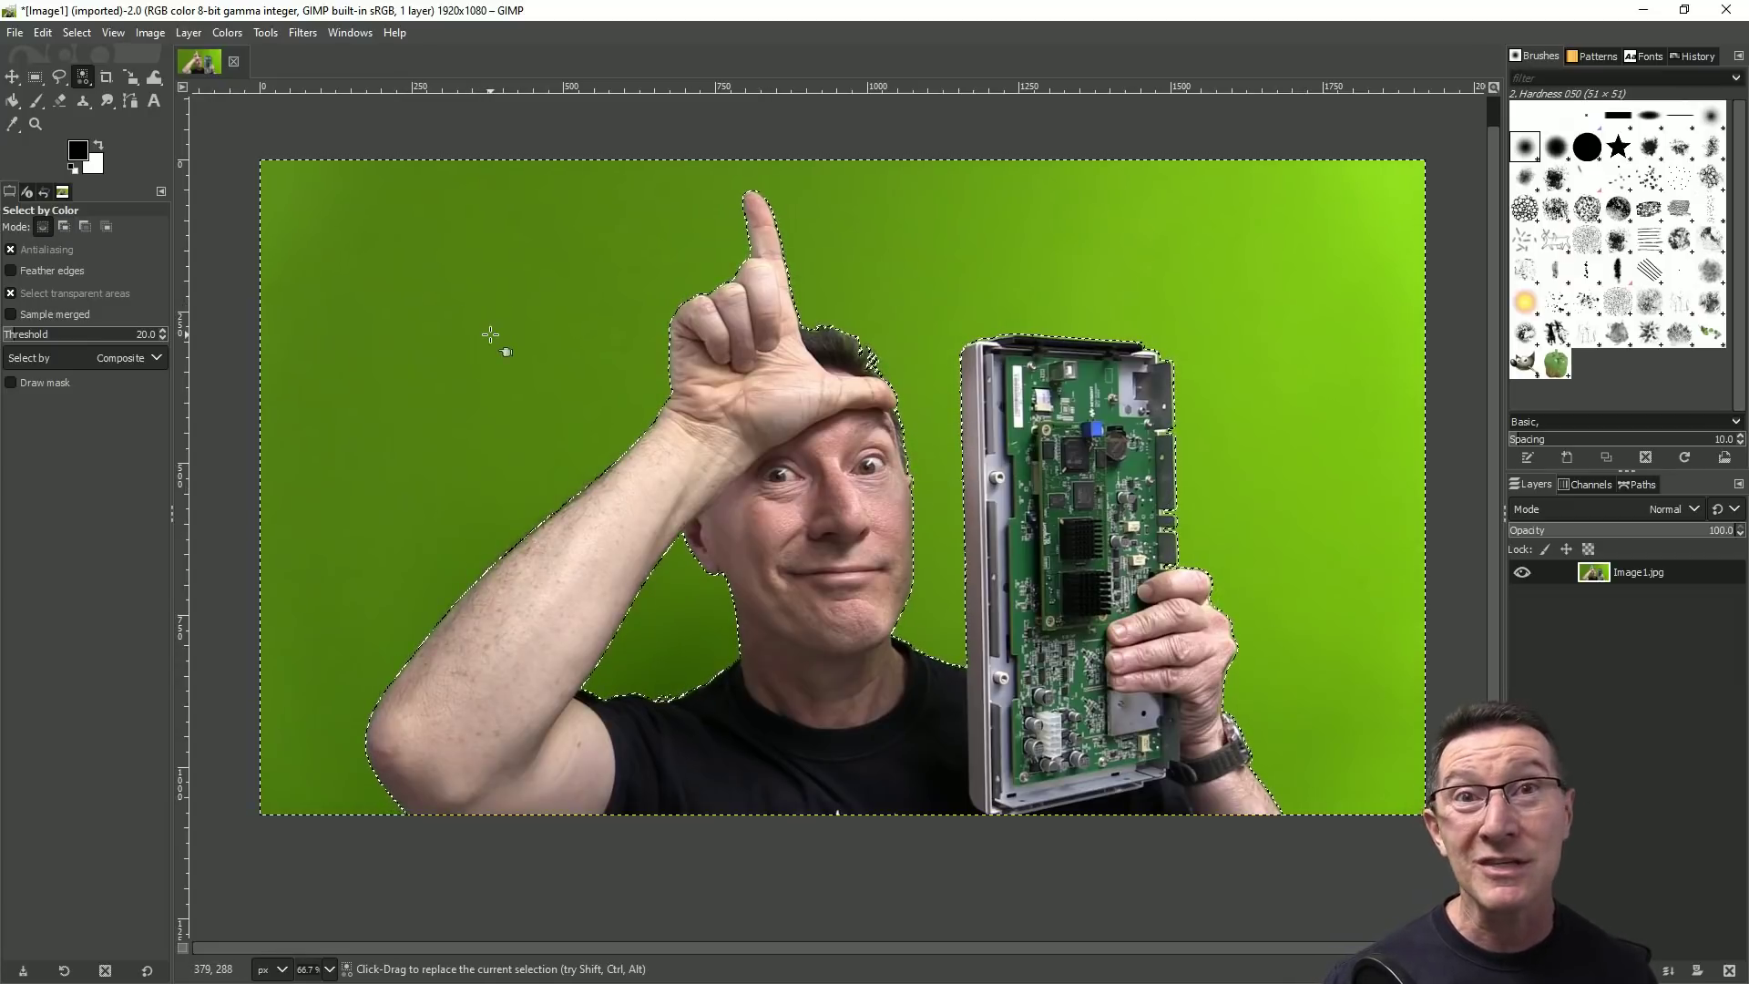
{"action": "key", "text": "Delete"}
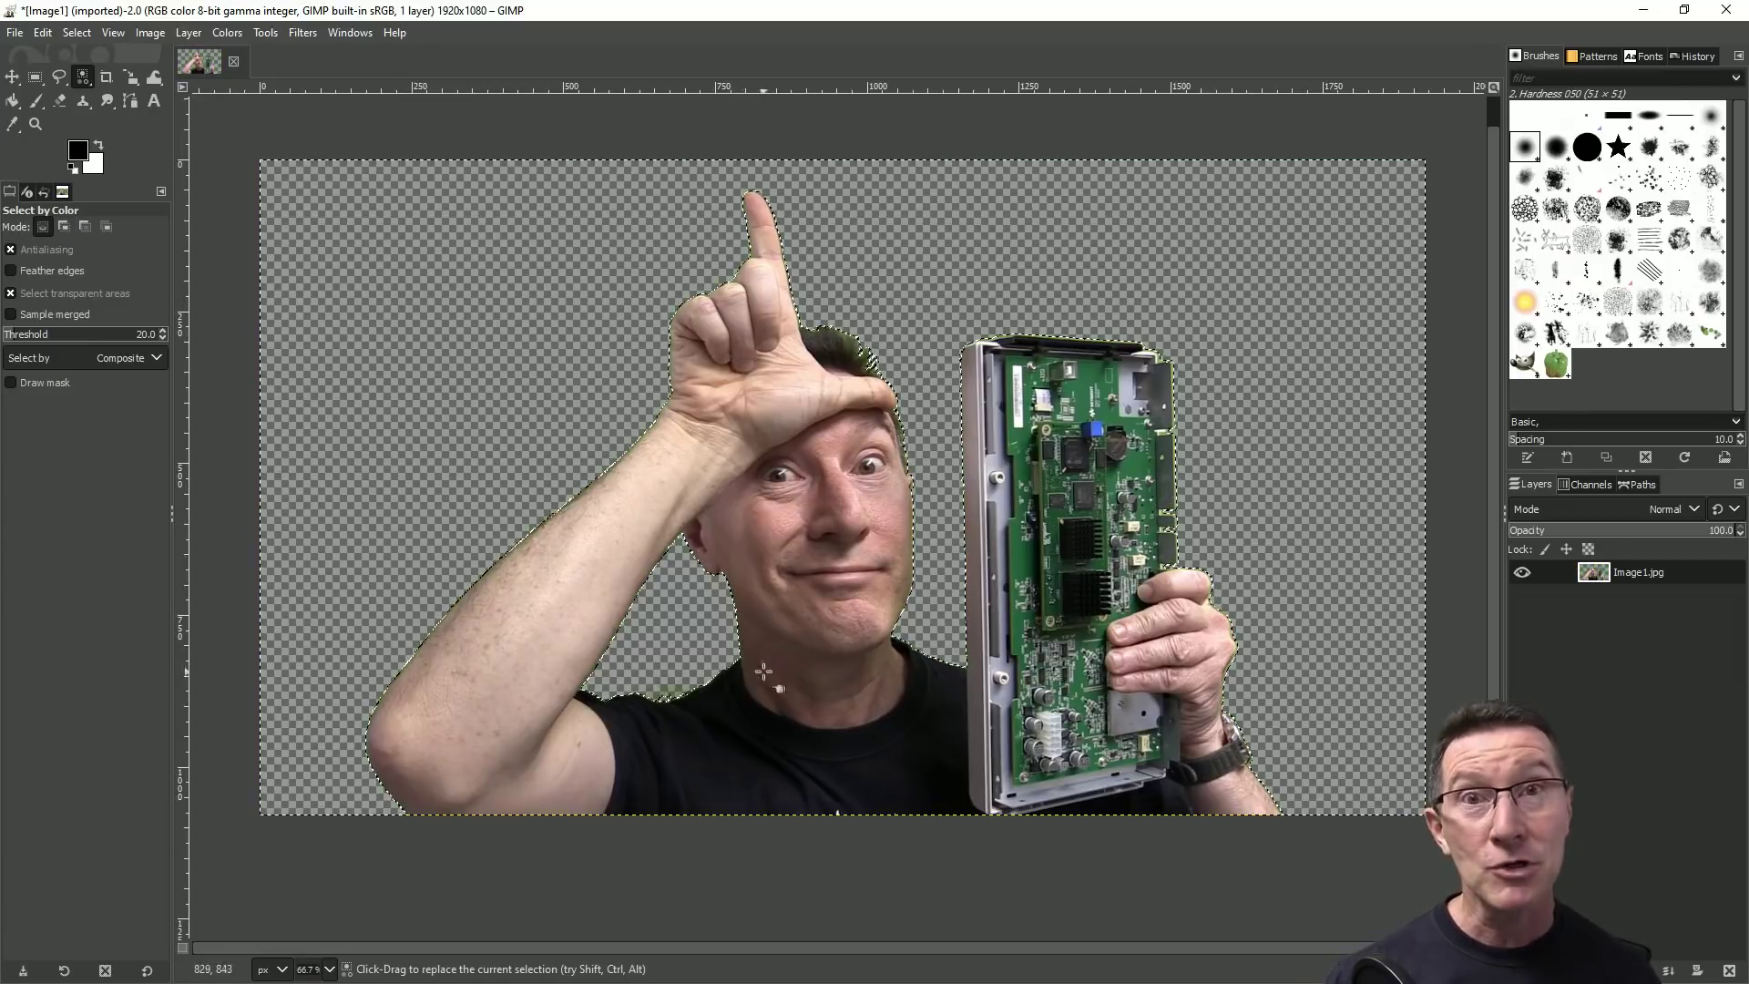
- Zoom in and out to inspect the edges of the cut-out
{"action": "scroll", "coordinate": [1184, 519], "scroll_direction": "up", "scroll_amount": 8, "text": "ctrl"}
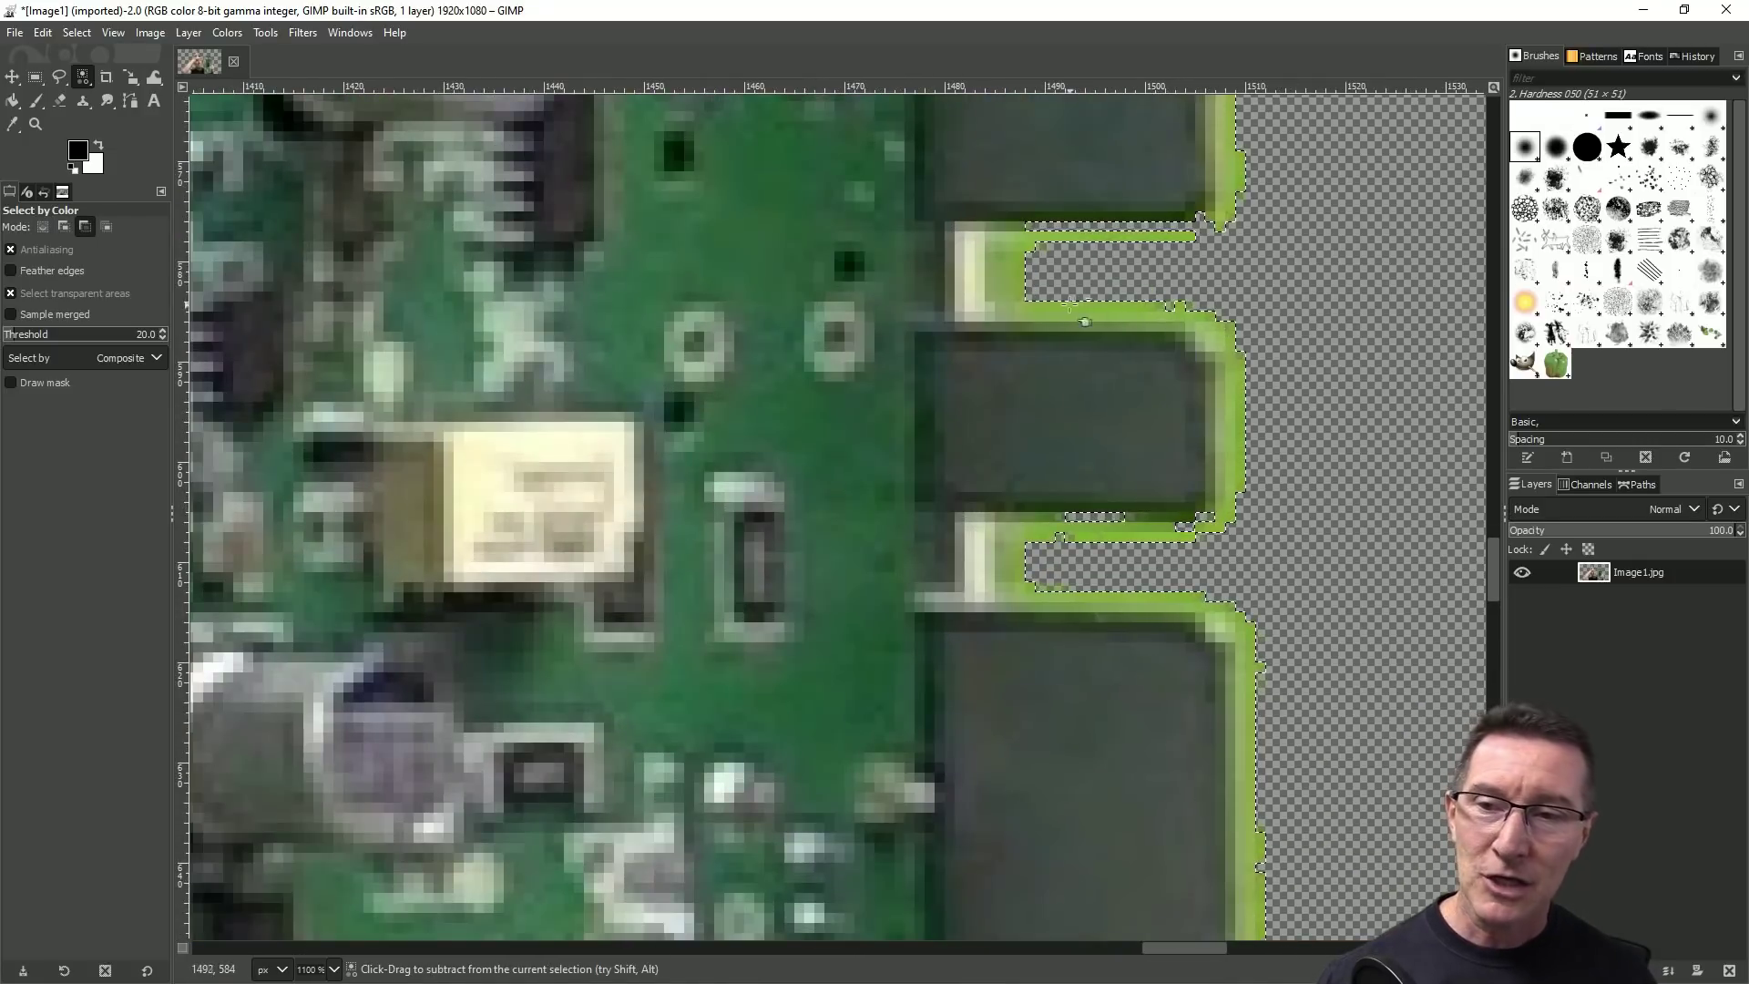
{"action": "scroll", "coordinate": [1168, 528], "scroll_direction": "down", "scroll_amount": 7, "text": "ctrl"}
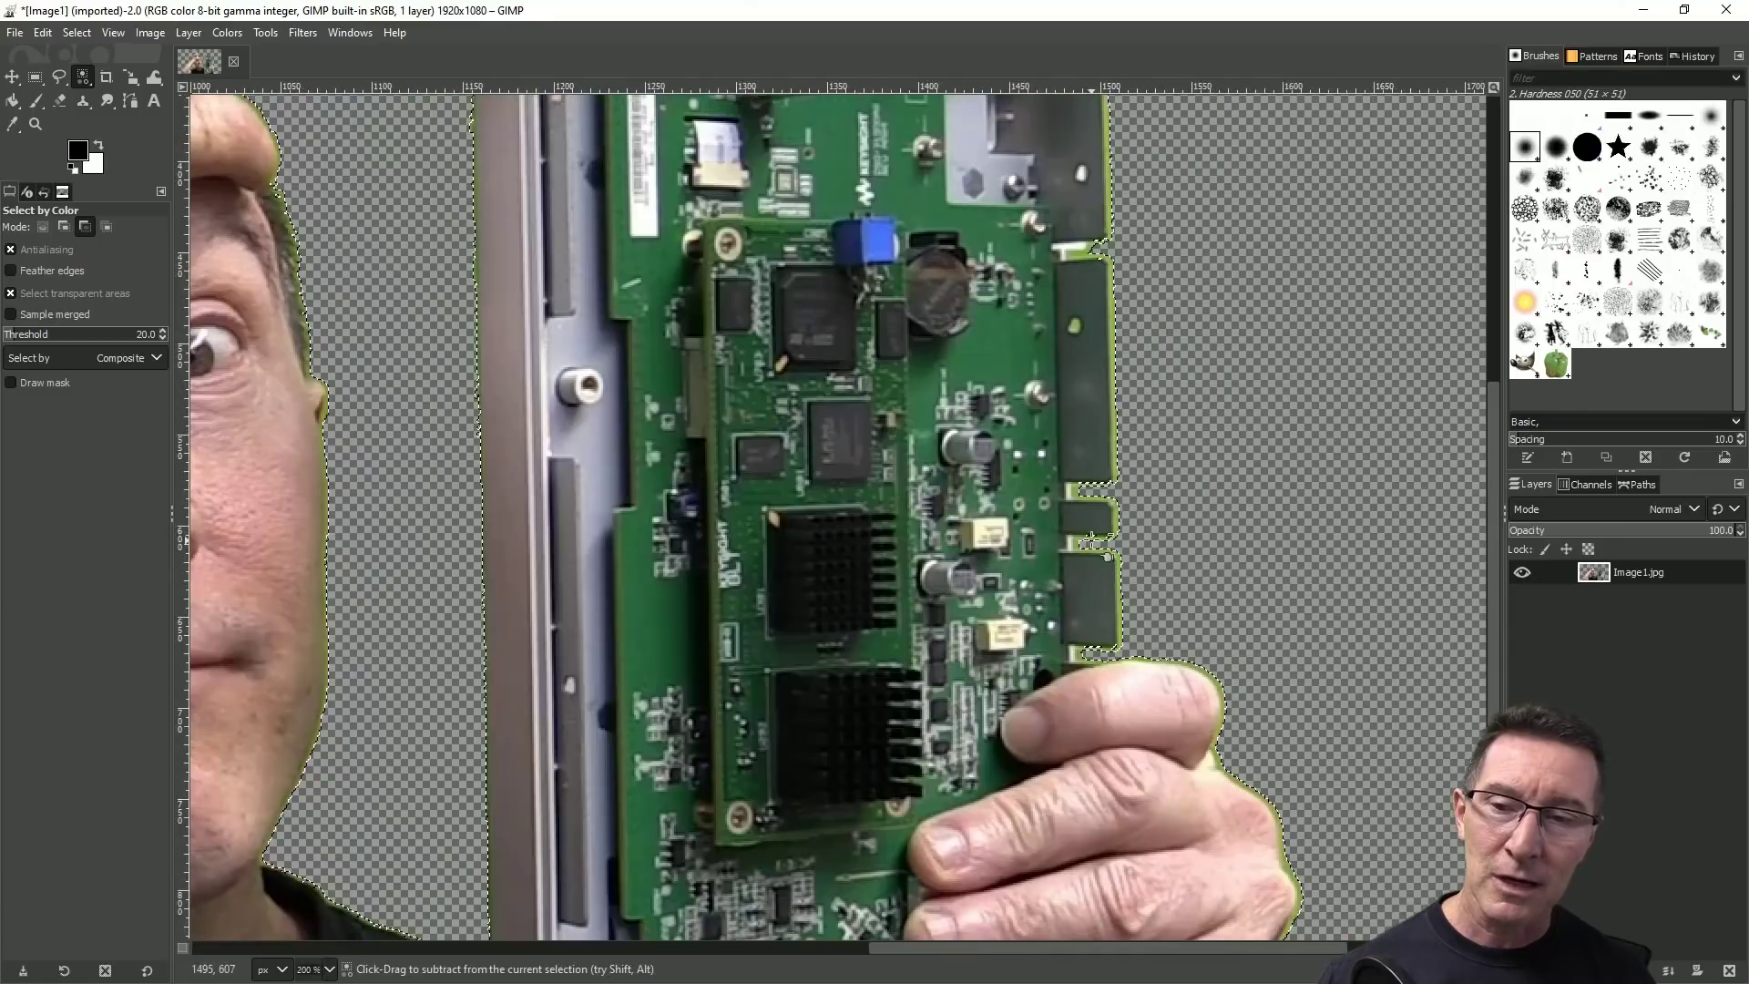
{"action": "scroll", "coordinate": [1204, 695], "scroll_direction": "down", "scroll_amount": 1, "text": "ctrl"}
{"action": "scroll", "coordinate": [820, 656], "scroll_direction": "up", "scroll_amount": 6, "text": "ctrl"}
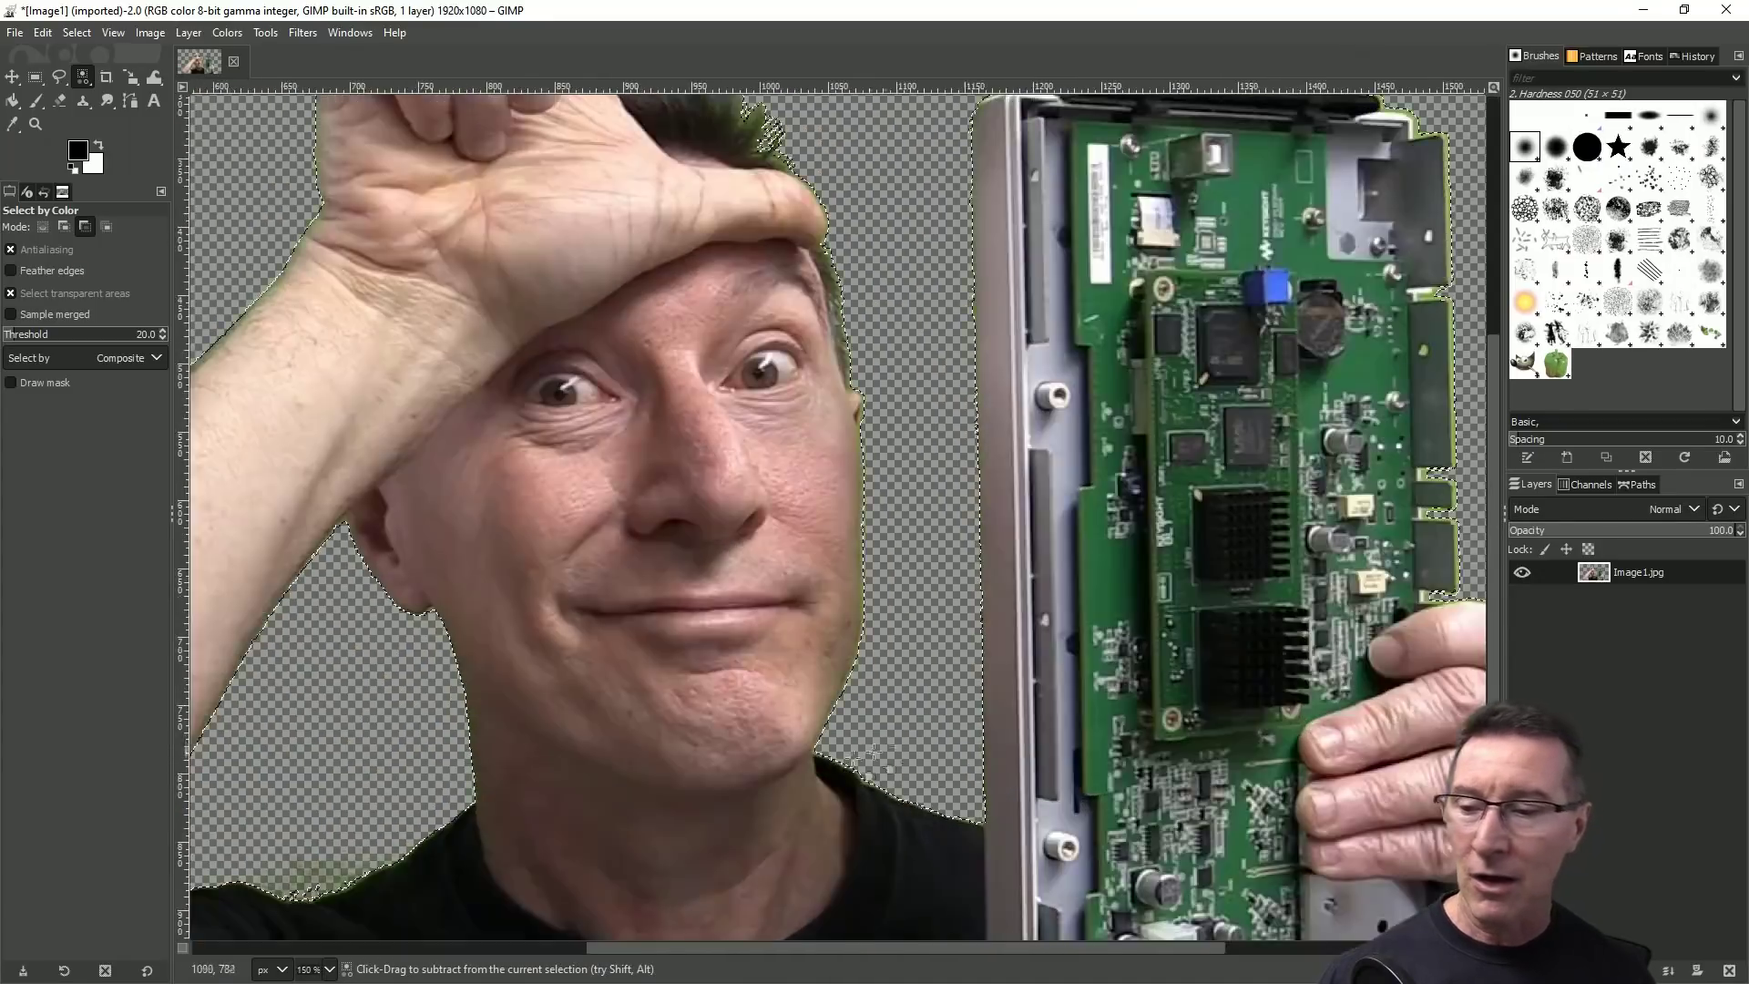
{"action": "scroll", "coordinate": [916, 500], "scroll_direction": "down", "scroll_amount": 6, "text": "ctrl"}
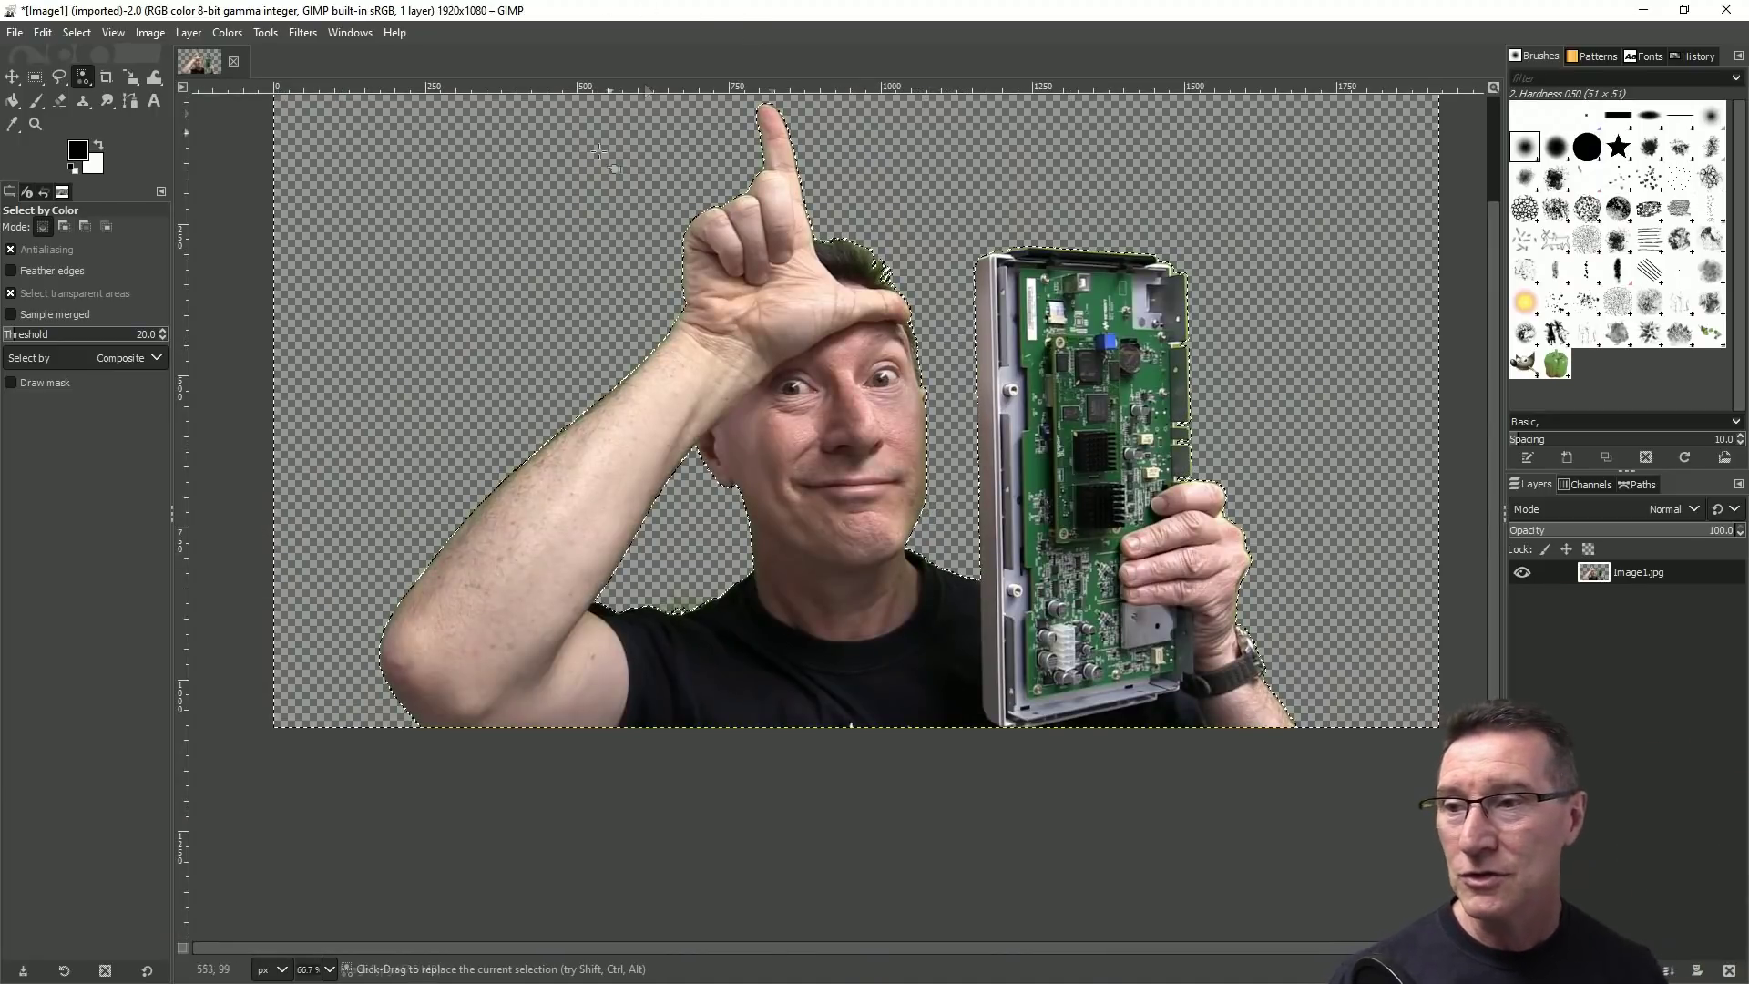
{"action": "scroll", "coordinate": [842, 283], "scroll_direction": "up", "scroll_amount": 4, "text": "ctrl"}
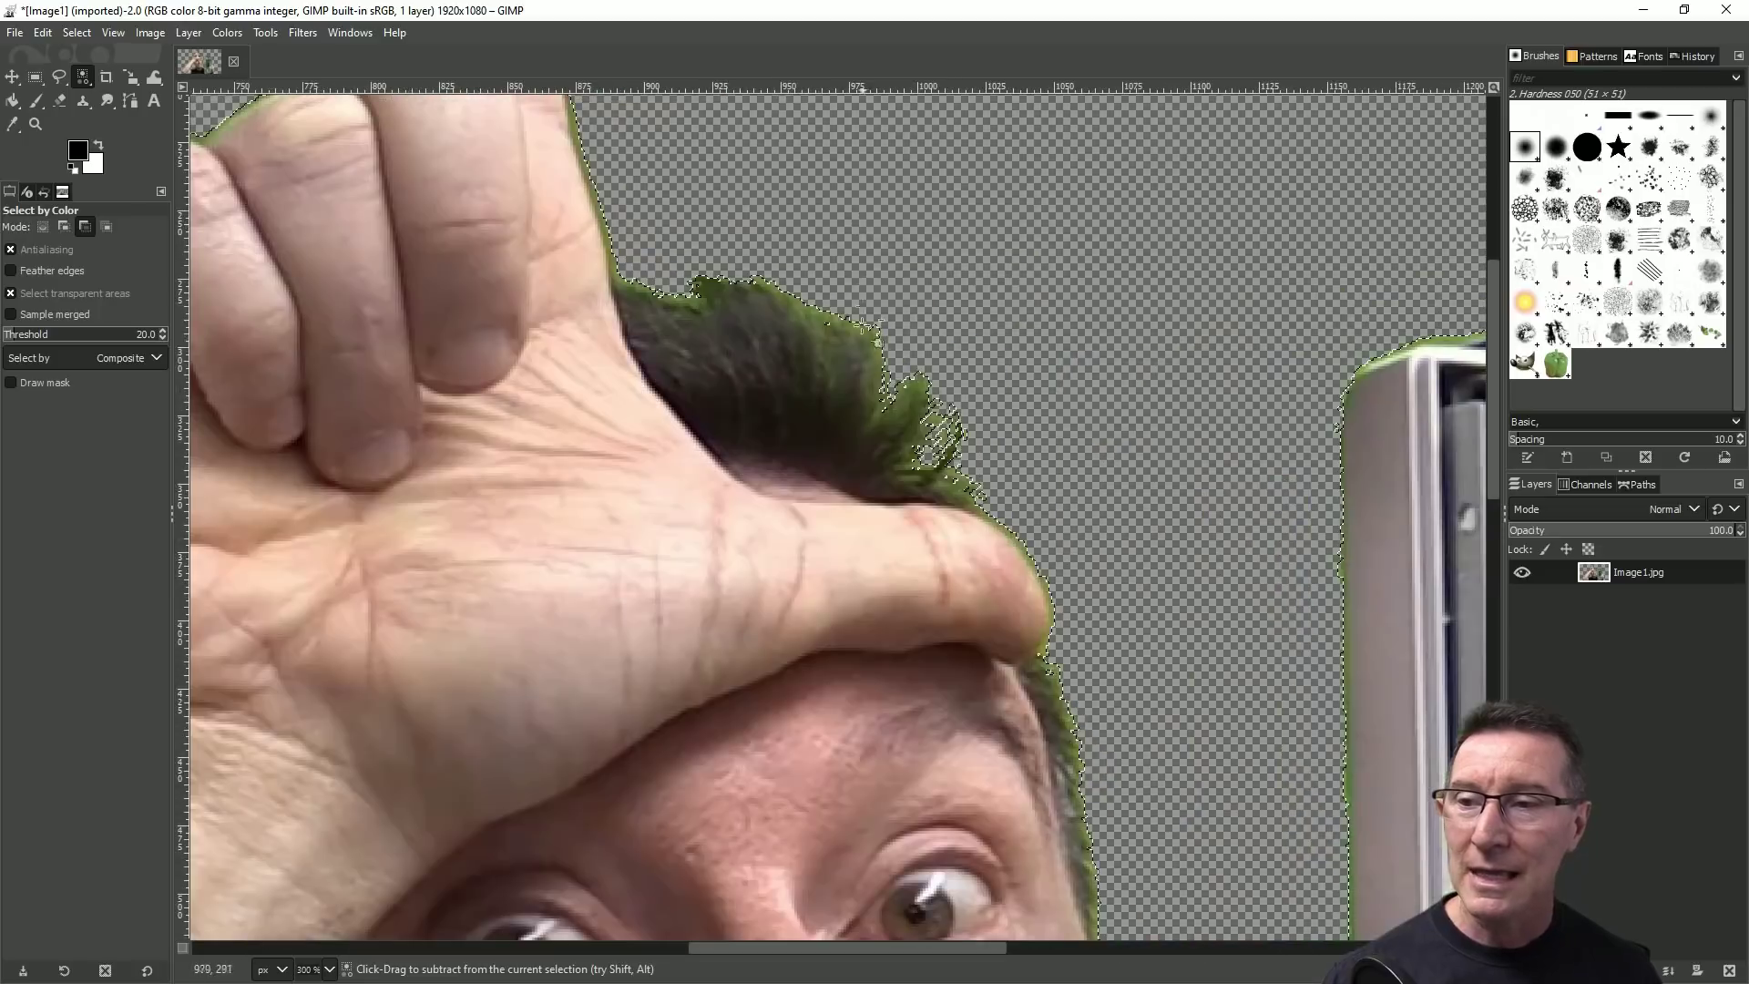
{"action": "scroll", "coordinate": [1059, 624], "scroll_direction": "down", "scroll_amount": 6, "text": "ctrl"}
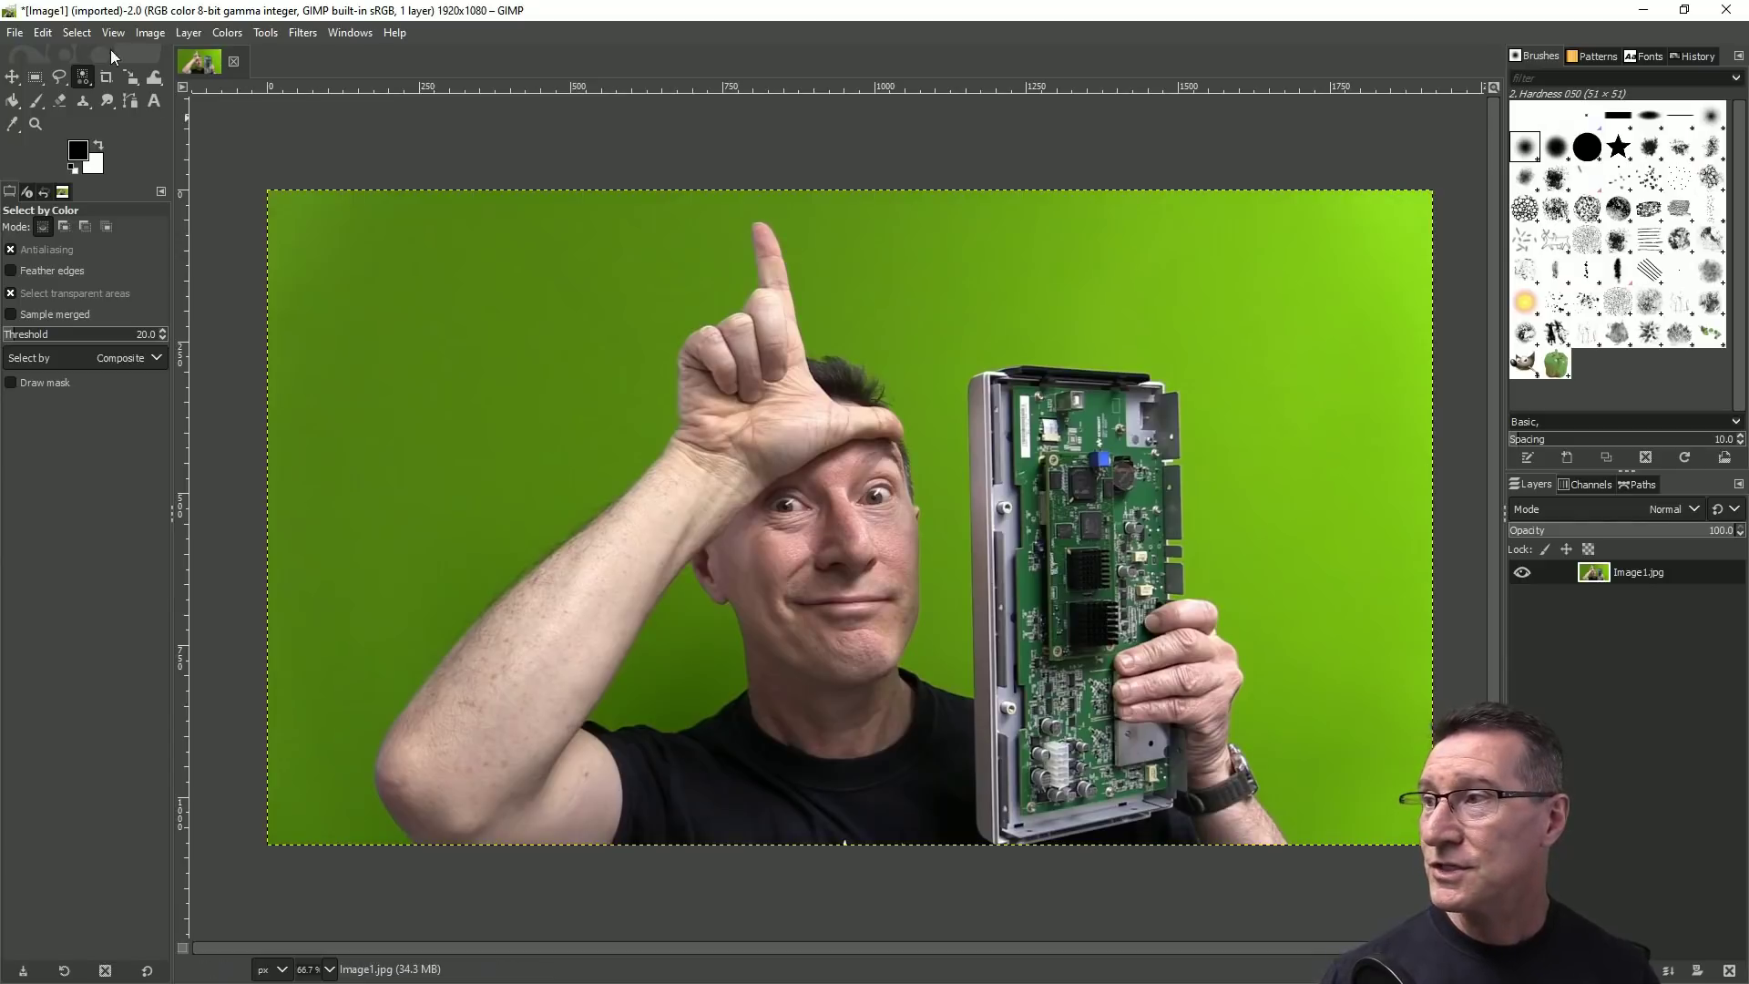
- Select the green backdrop with Fuzzy Select, adding the arm–chin gap and remaining green areas
{"action": "mouse_move", "coordinate": [83, 84]}
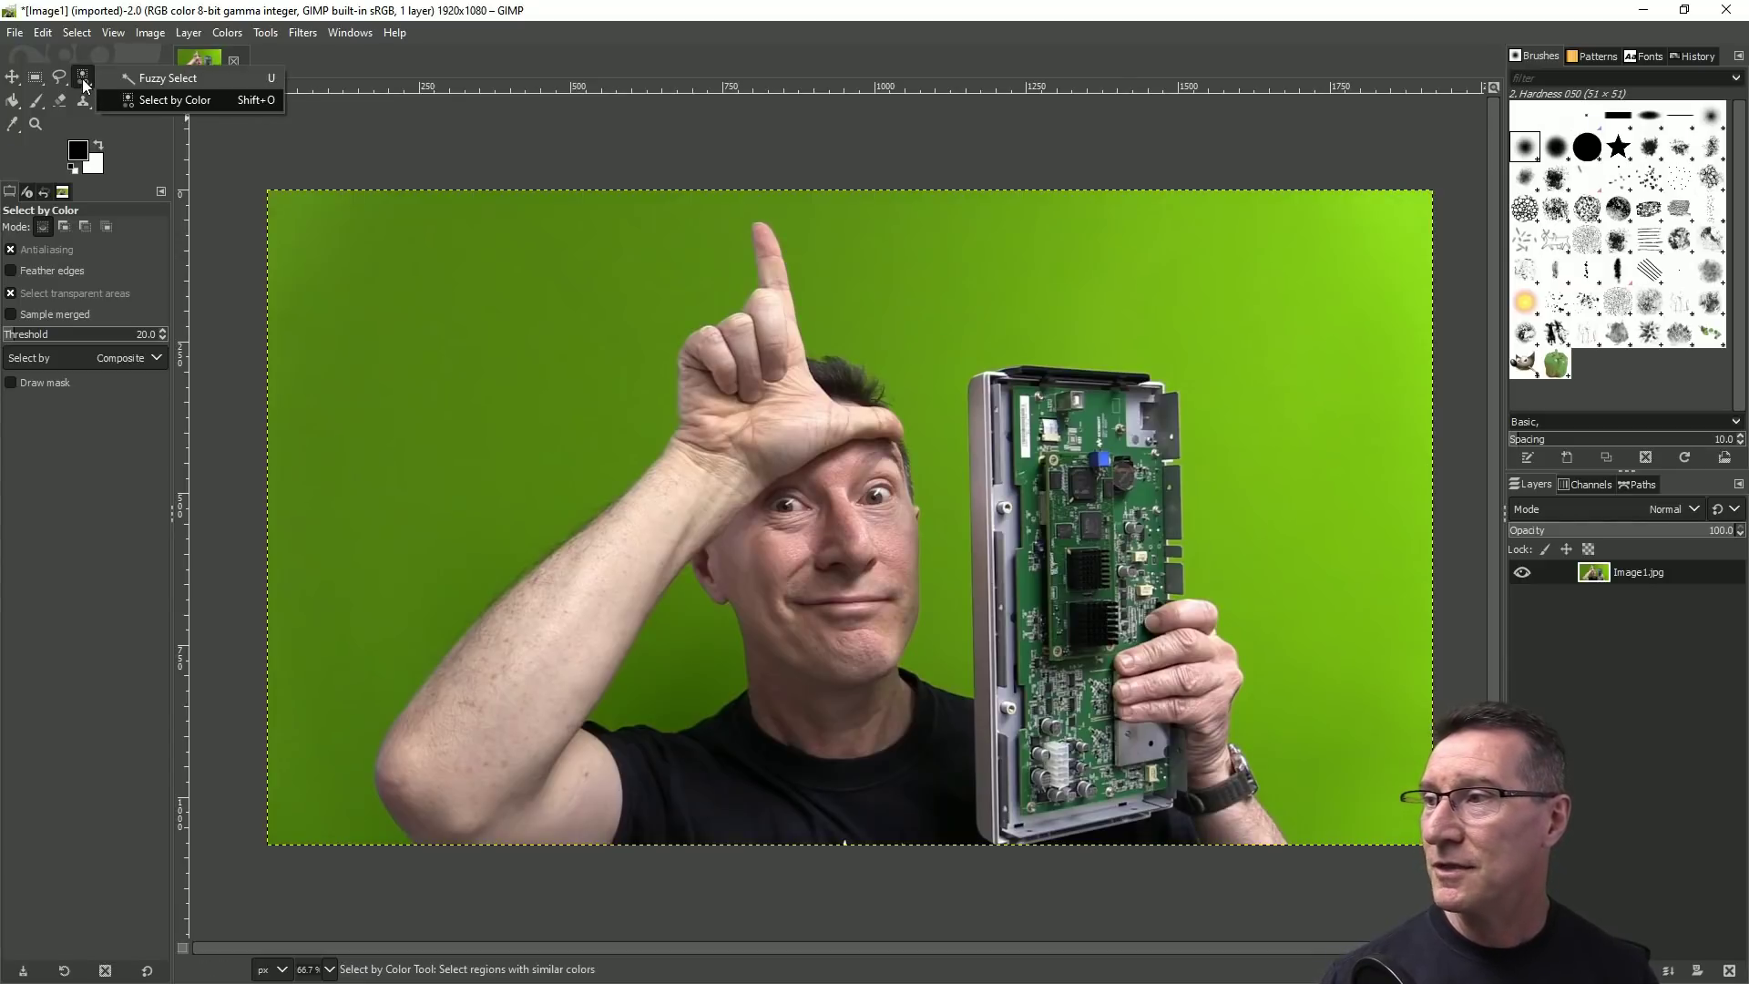
{"action": "left_click", "coordinate": [179, 79]}
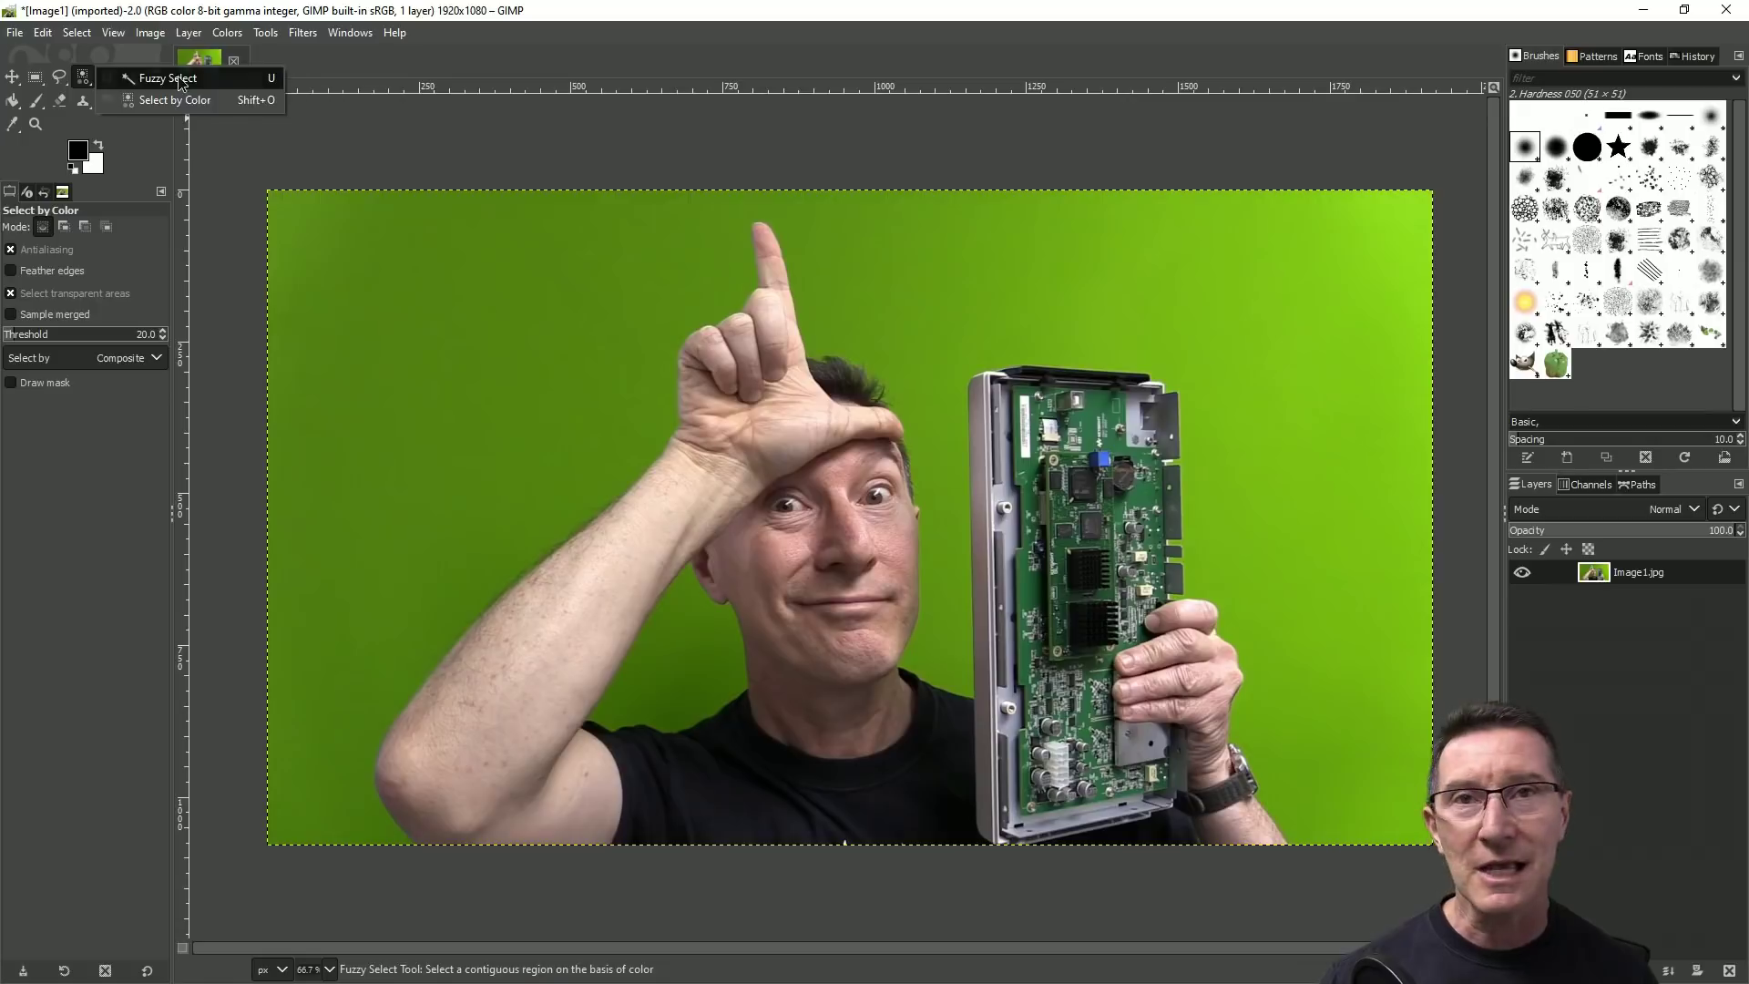
{"action": "left_click", "coordinate": [495, 390]}
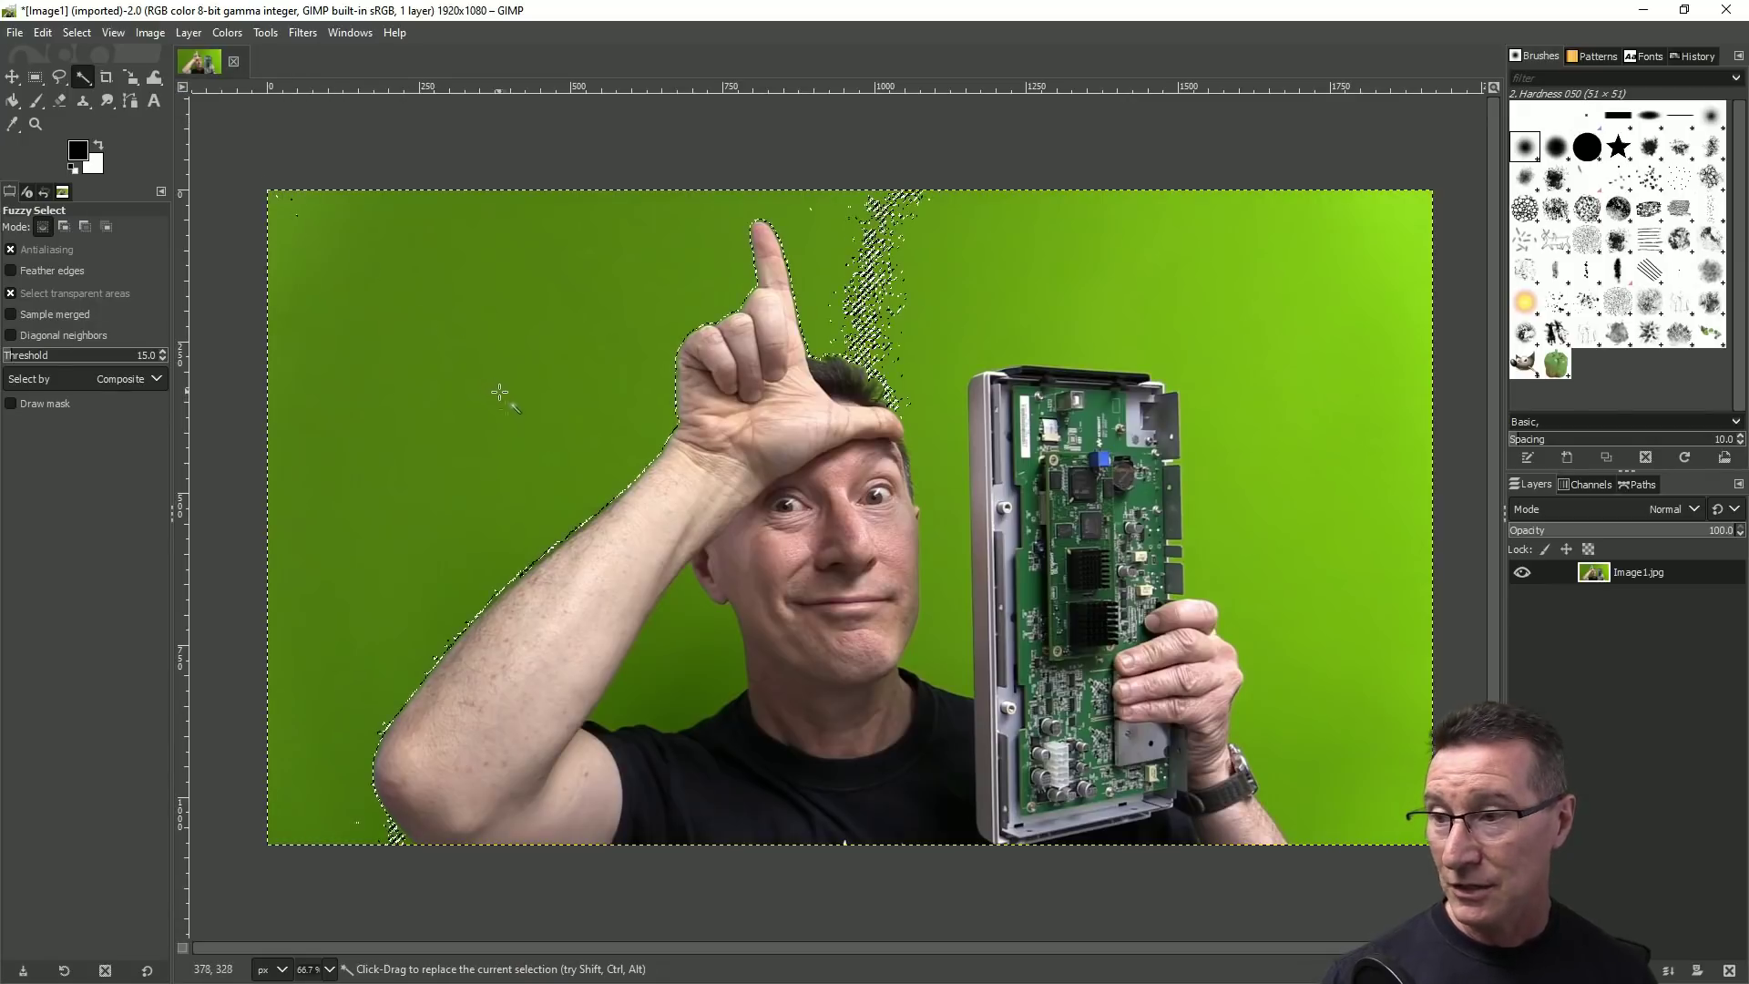
{"action": "key", "text": "shift"}
{"action": "left_click", "coordinate": [688, 657], "text": "shift"}
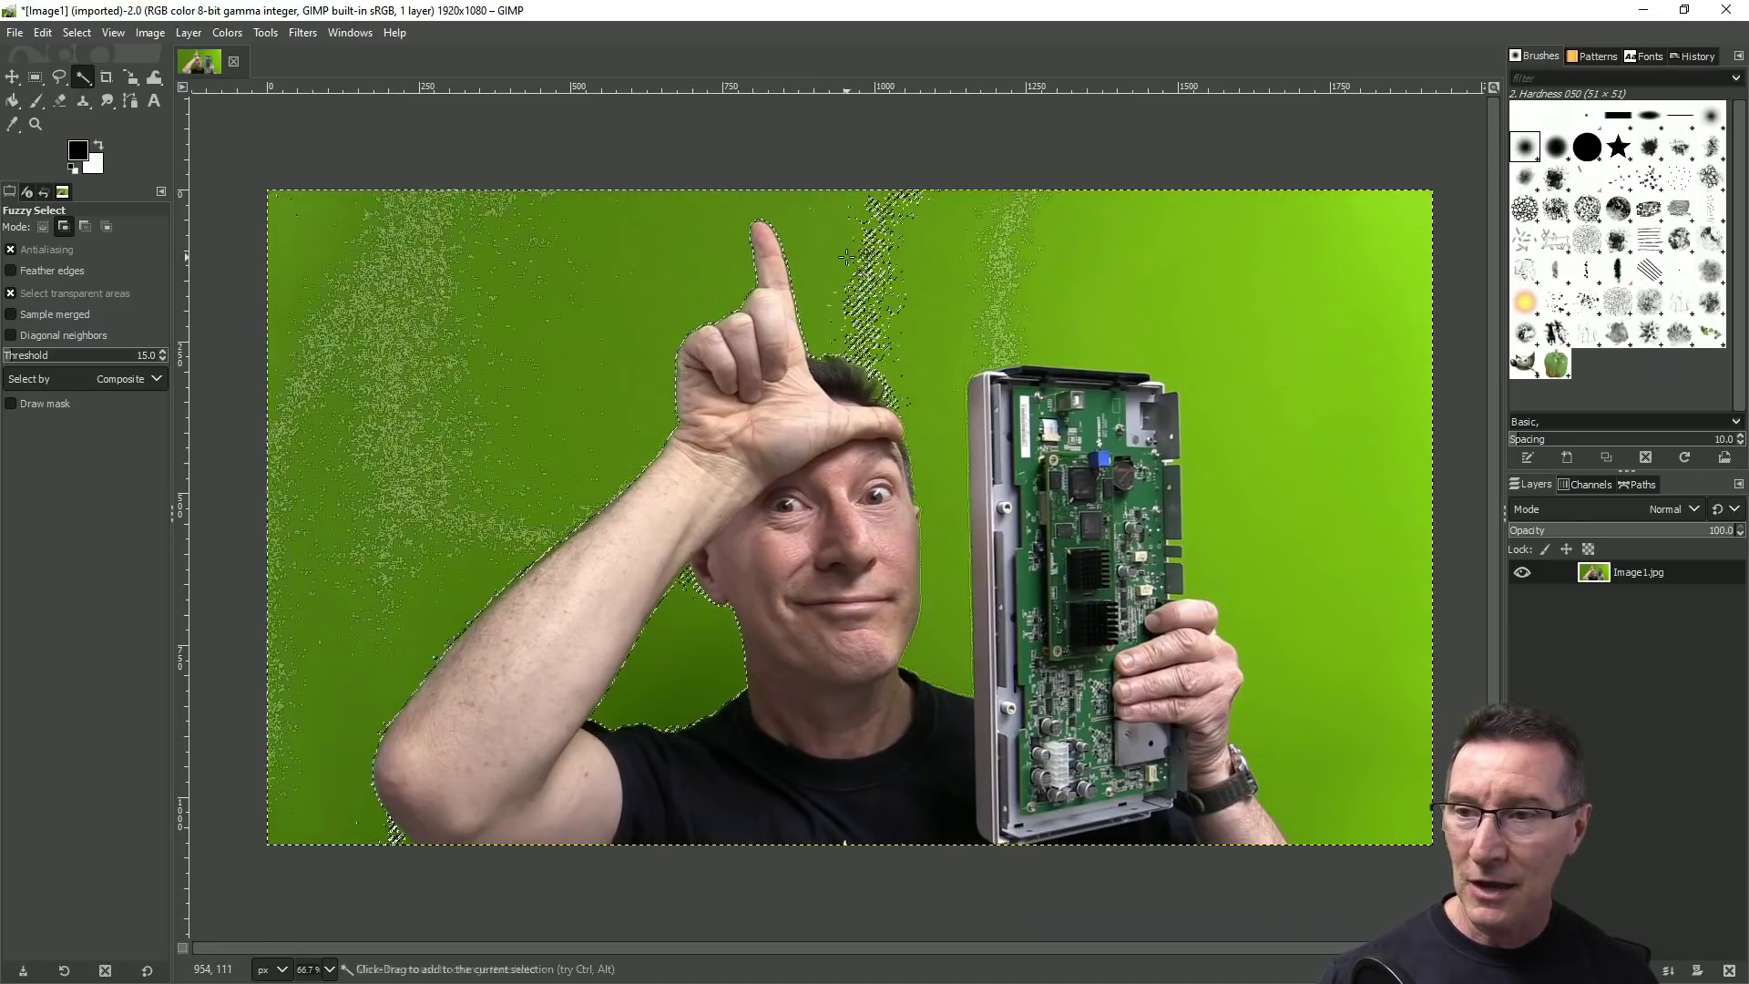
{"action": "left_click_drag", "start_coordinate": [990, 260], "coordinate": [1382, 246]}
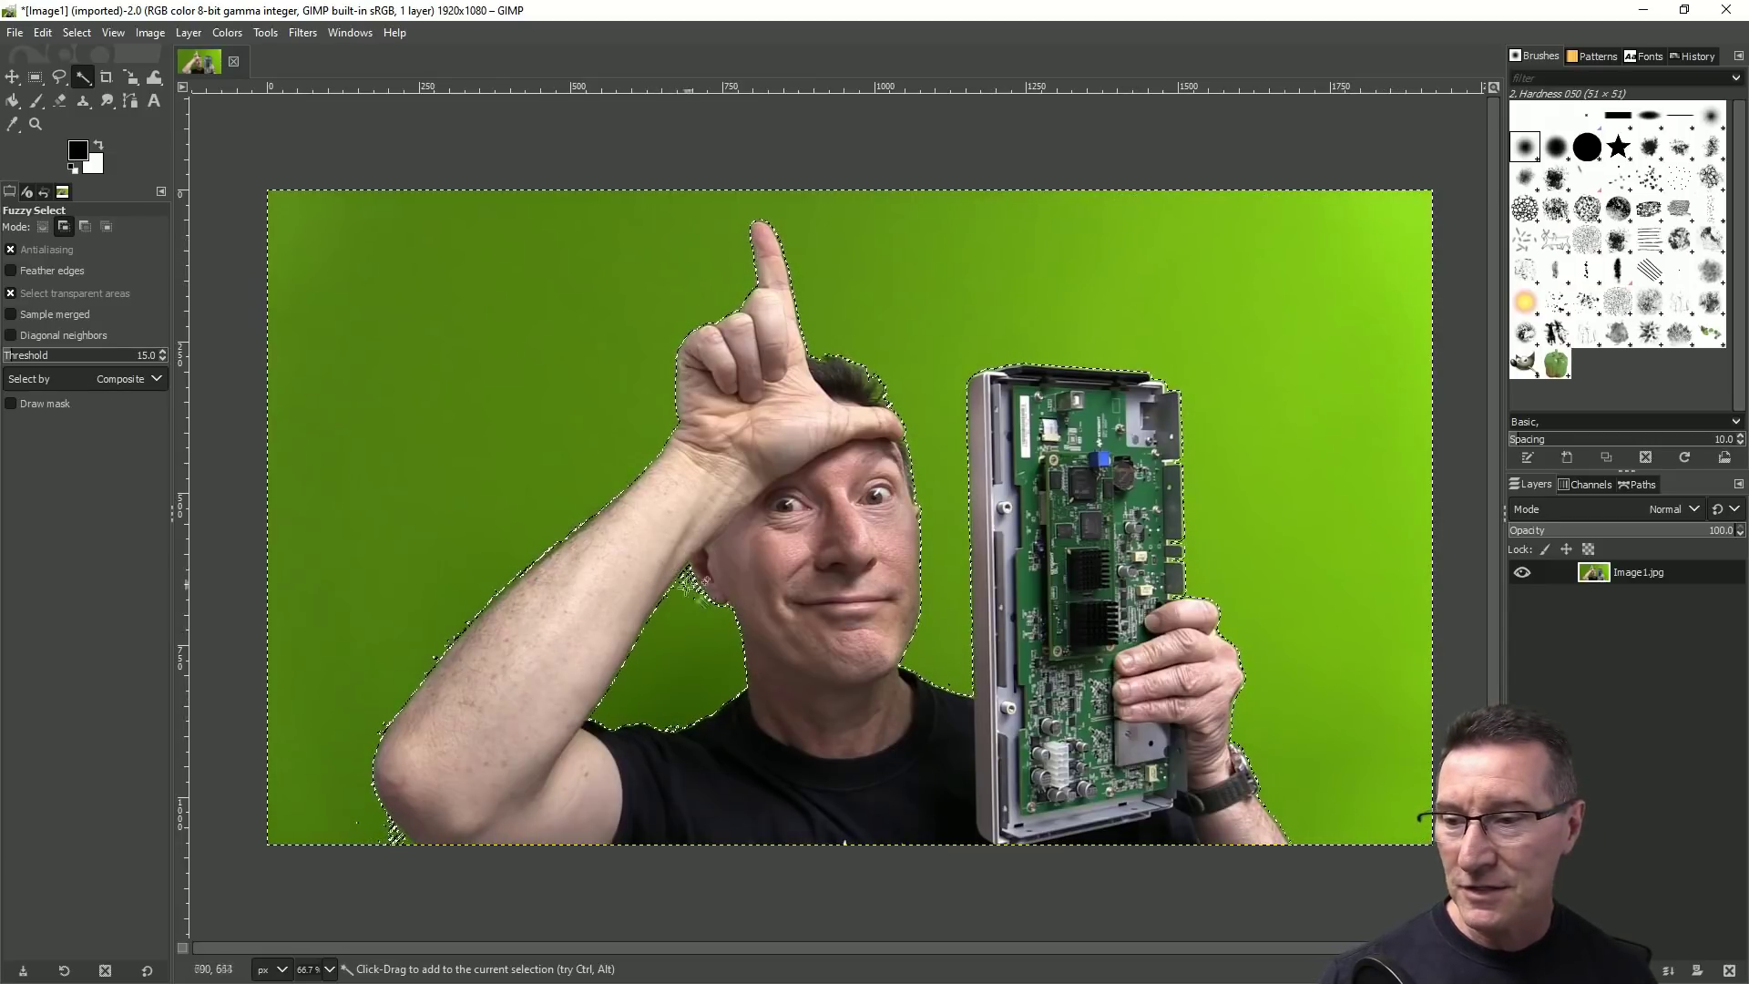
{"action": "left_click", "coordinate": [697, 587]}
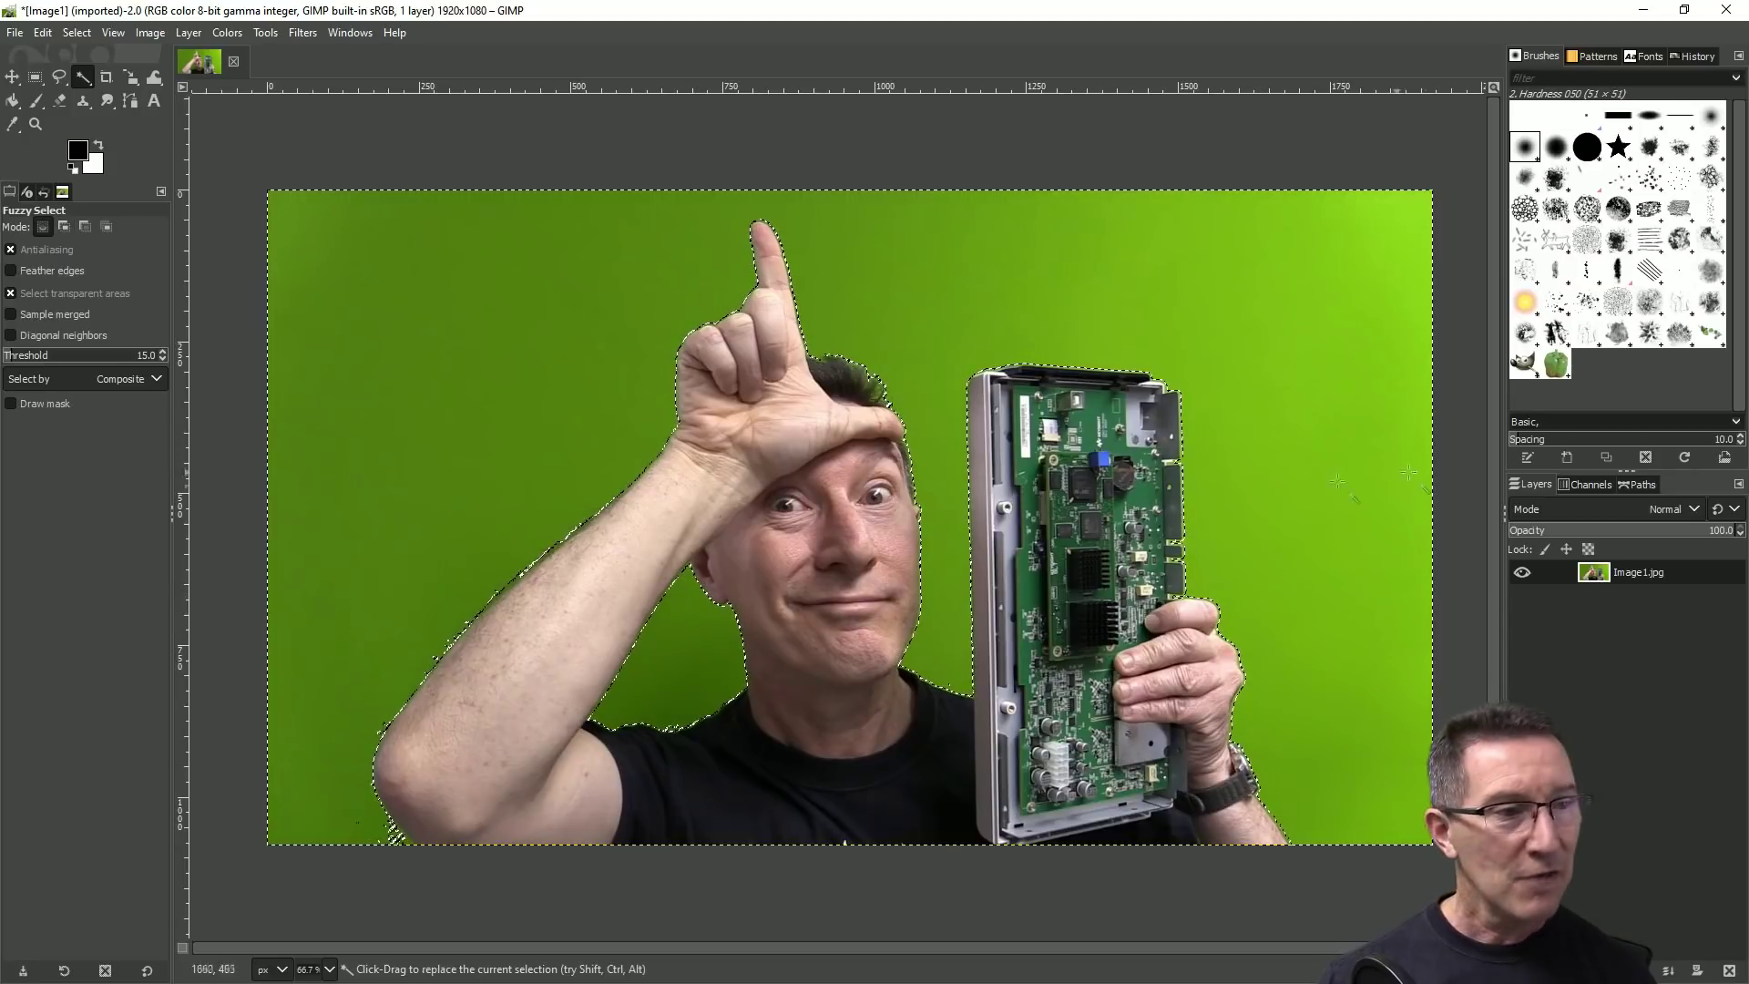
- Delete the selected green as a test, then undo to restore the backdrop
{"action": "scroll", "coordinate": [1221, 719], "scroll_direction": "up", "scroll_amount": 5}
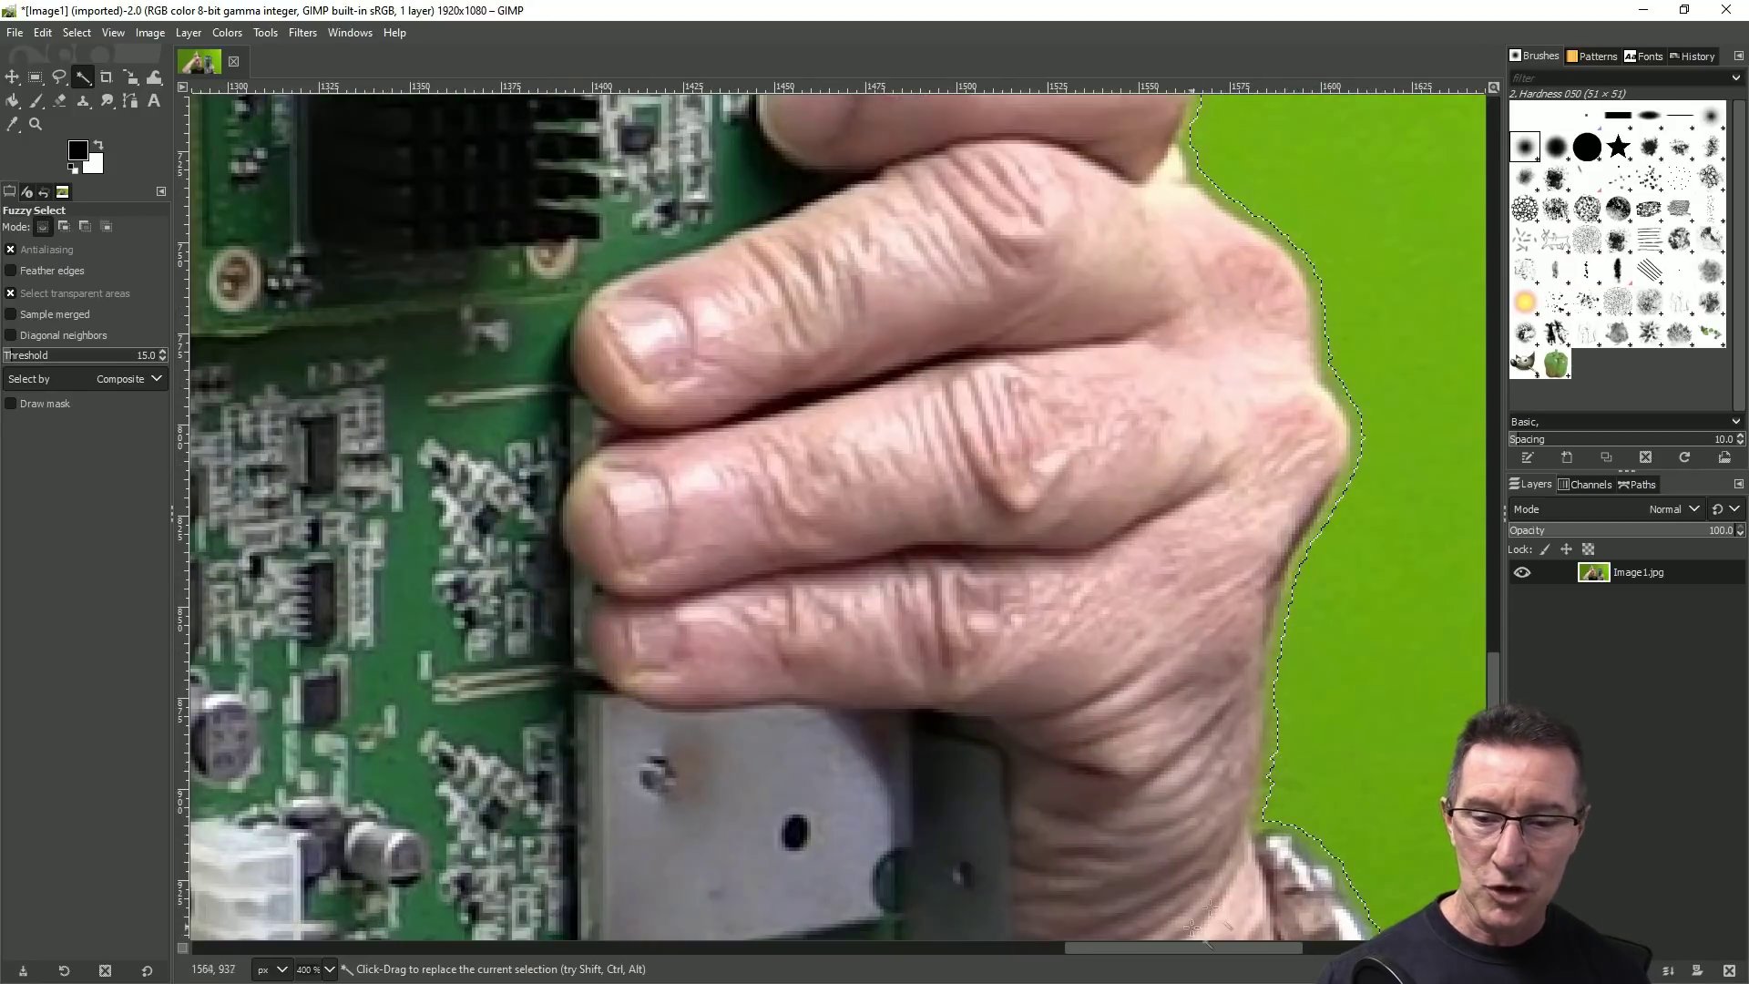
{"action": "scroll", "coordinate": [1279, 762], "scroll_direction": "right", "scroll_amount": 4}
{"action": "scroll", "coordinate": [1160, 708], "scroll_direction": "down", "scroll_amount": 6}
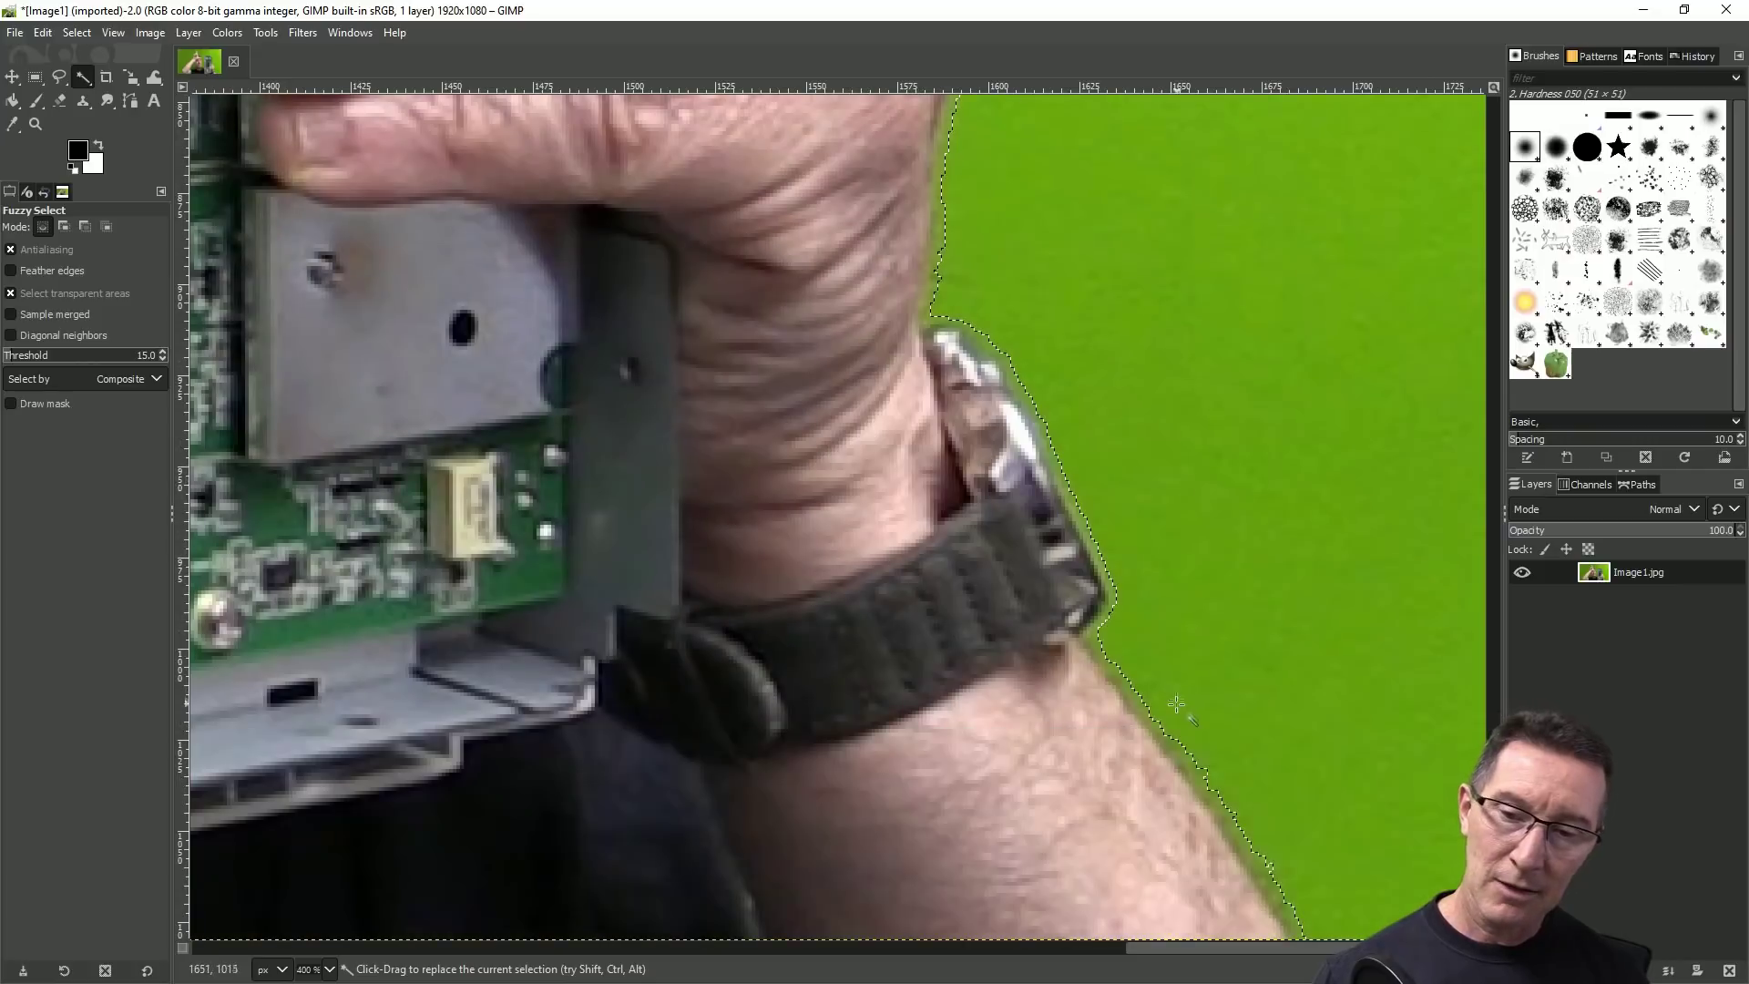
{"action": "scroll", "coordinate": [1149, 679], "scroll_direction": "up", "scroll_amount": 3}
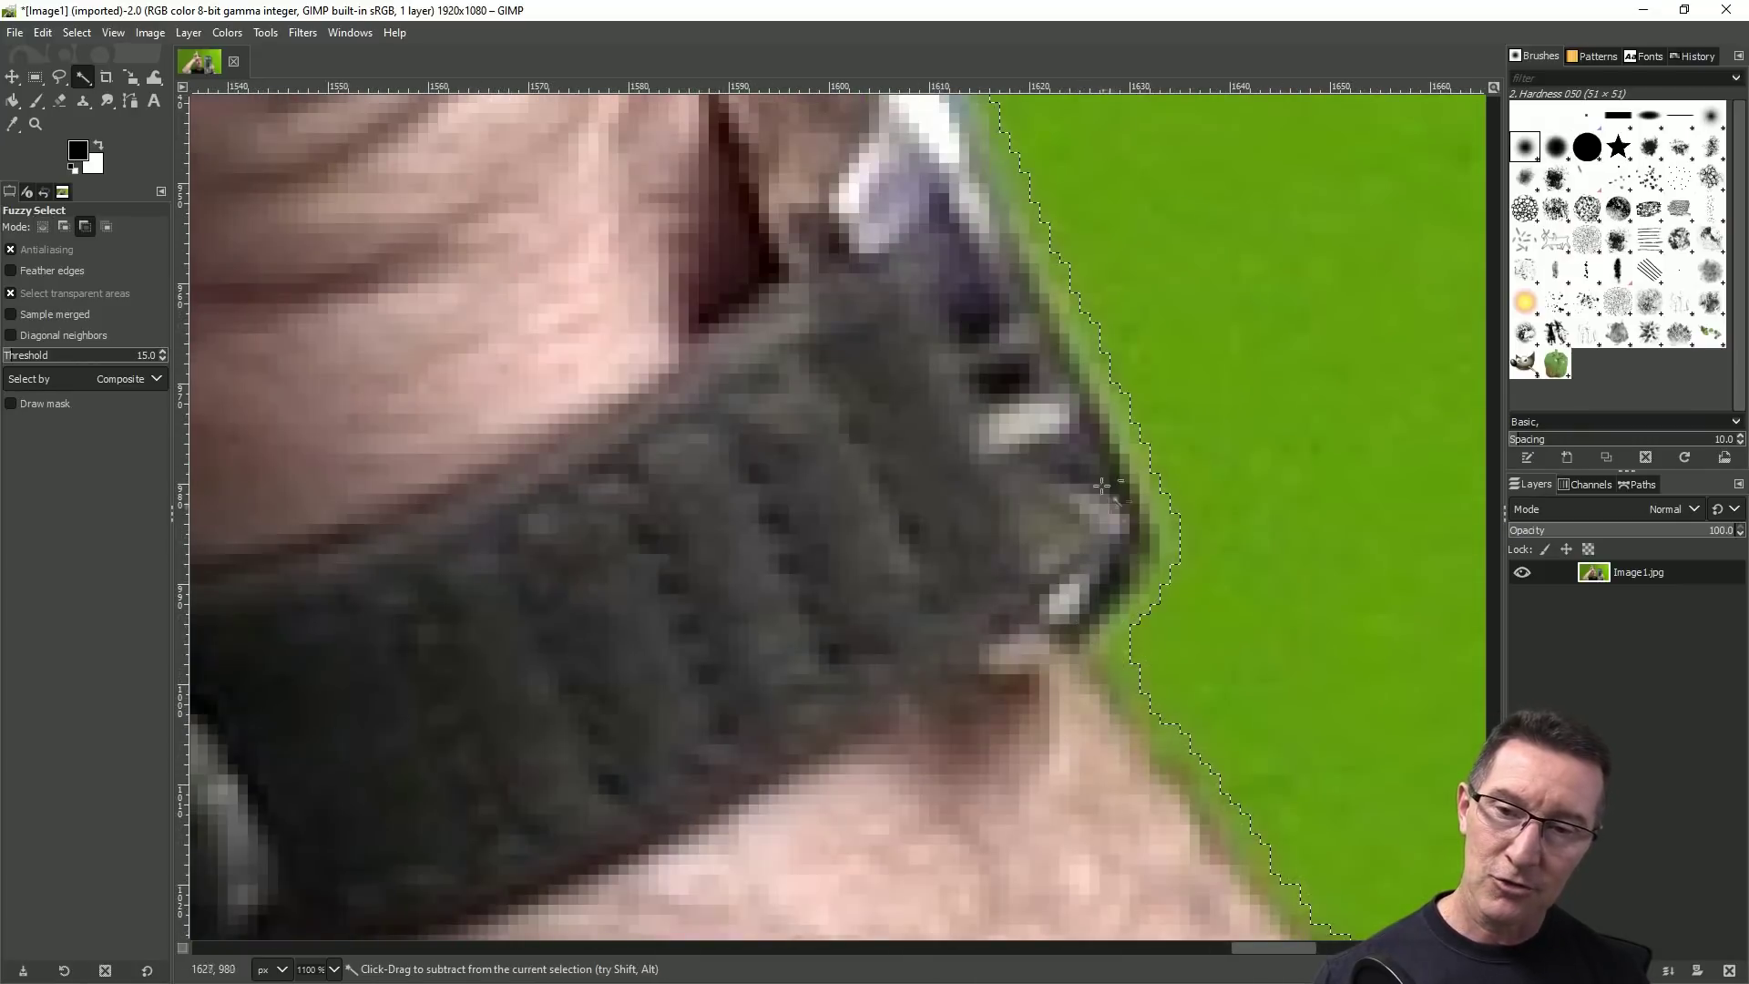
{"action": "scroll", "coordinate": [1102, 486], "scroll_direction": "down", "scroll_amount": 3}
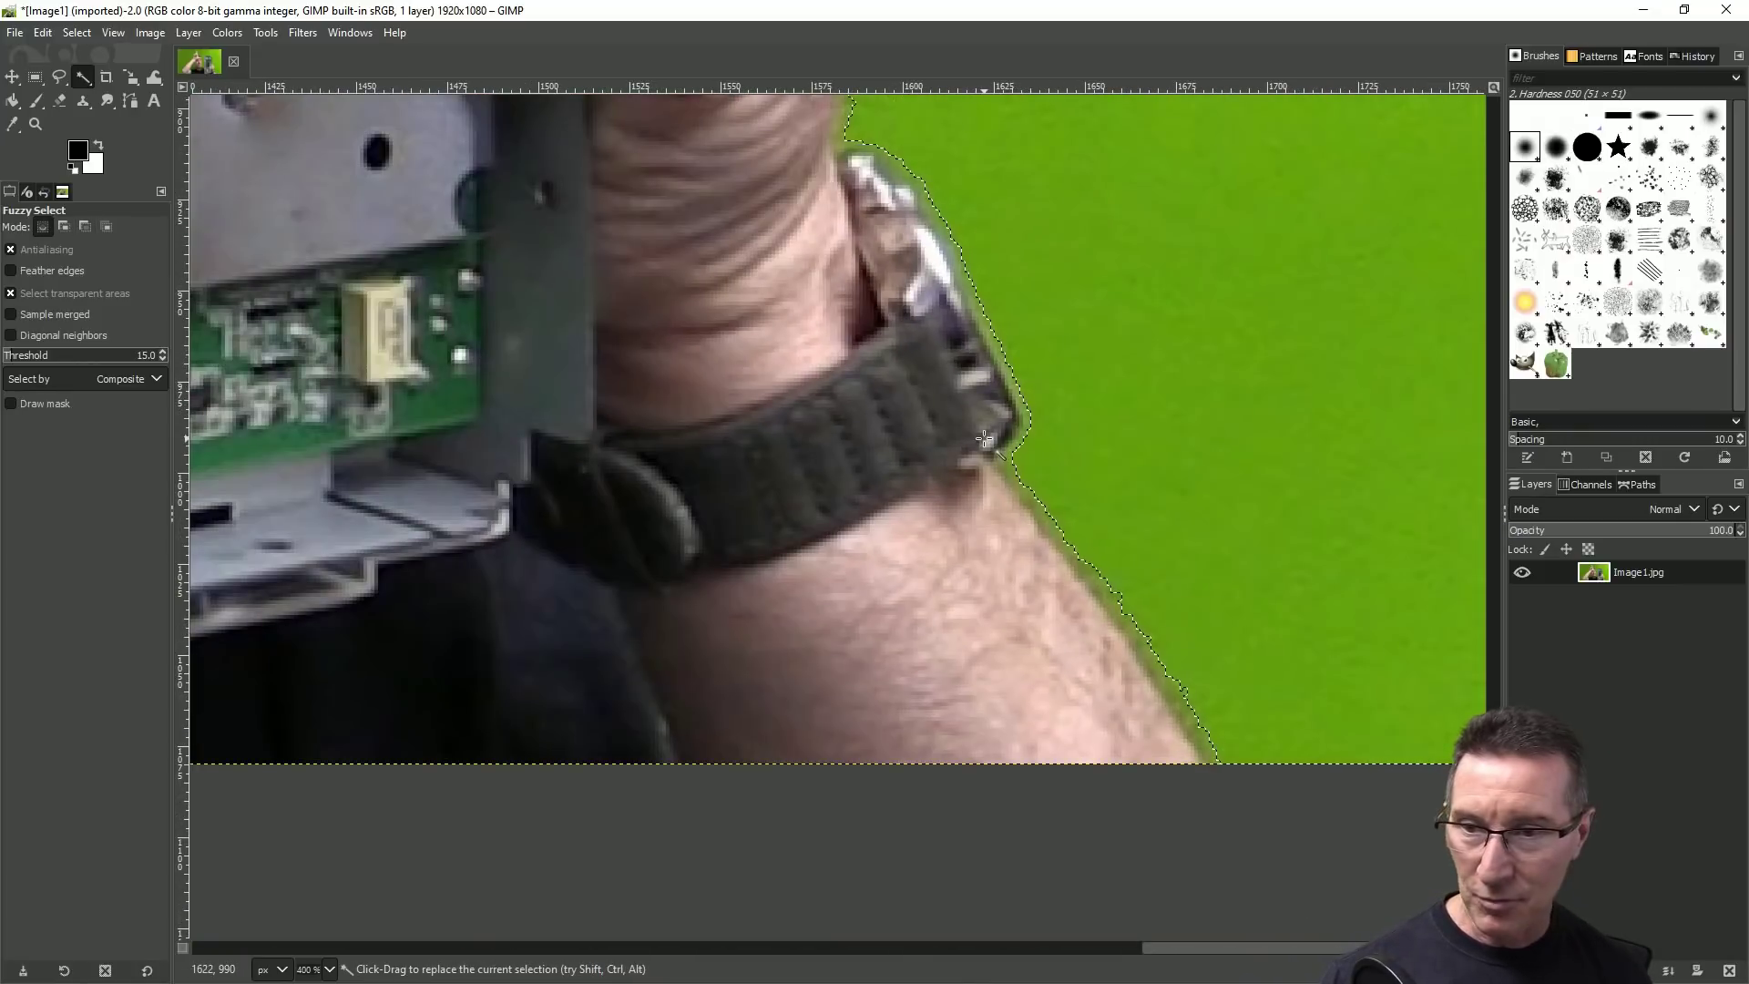
{"action": "key", "text": "Delete"}
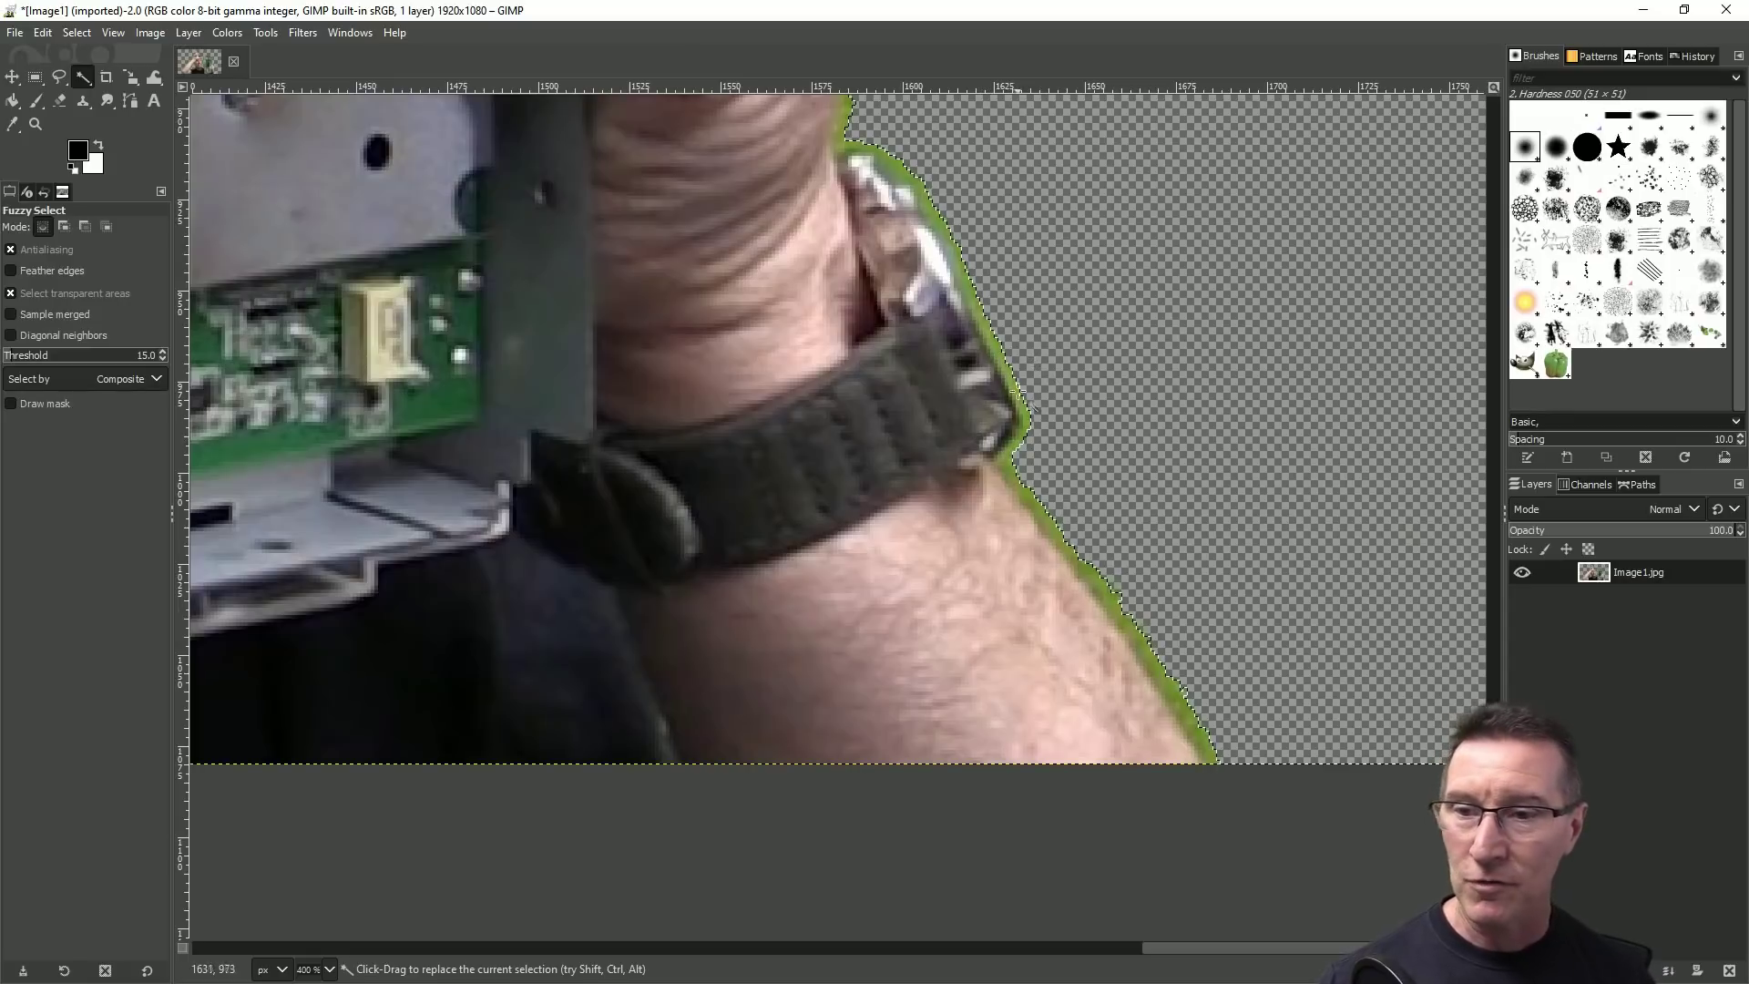
{"action": "scroll", "coordinate": [947, 301], "scroll_direction": "down", "scroll_amount": 4}
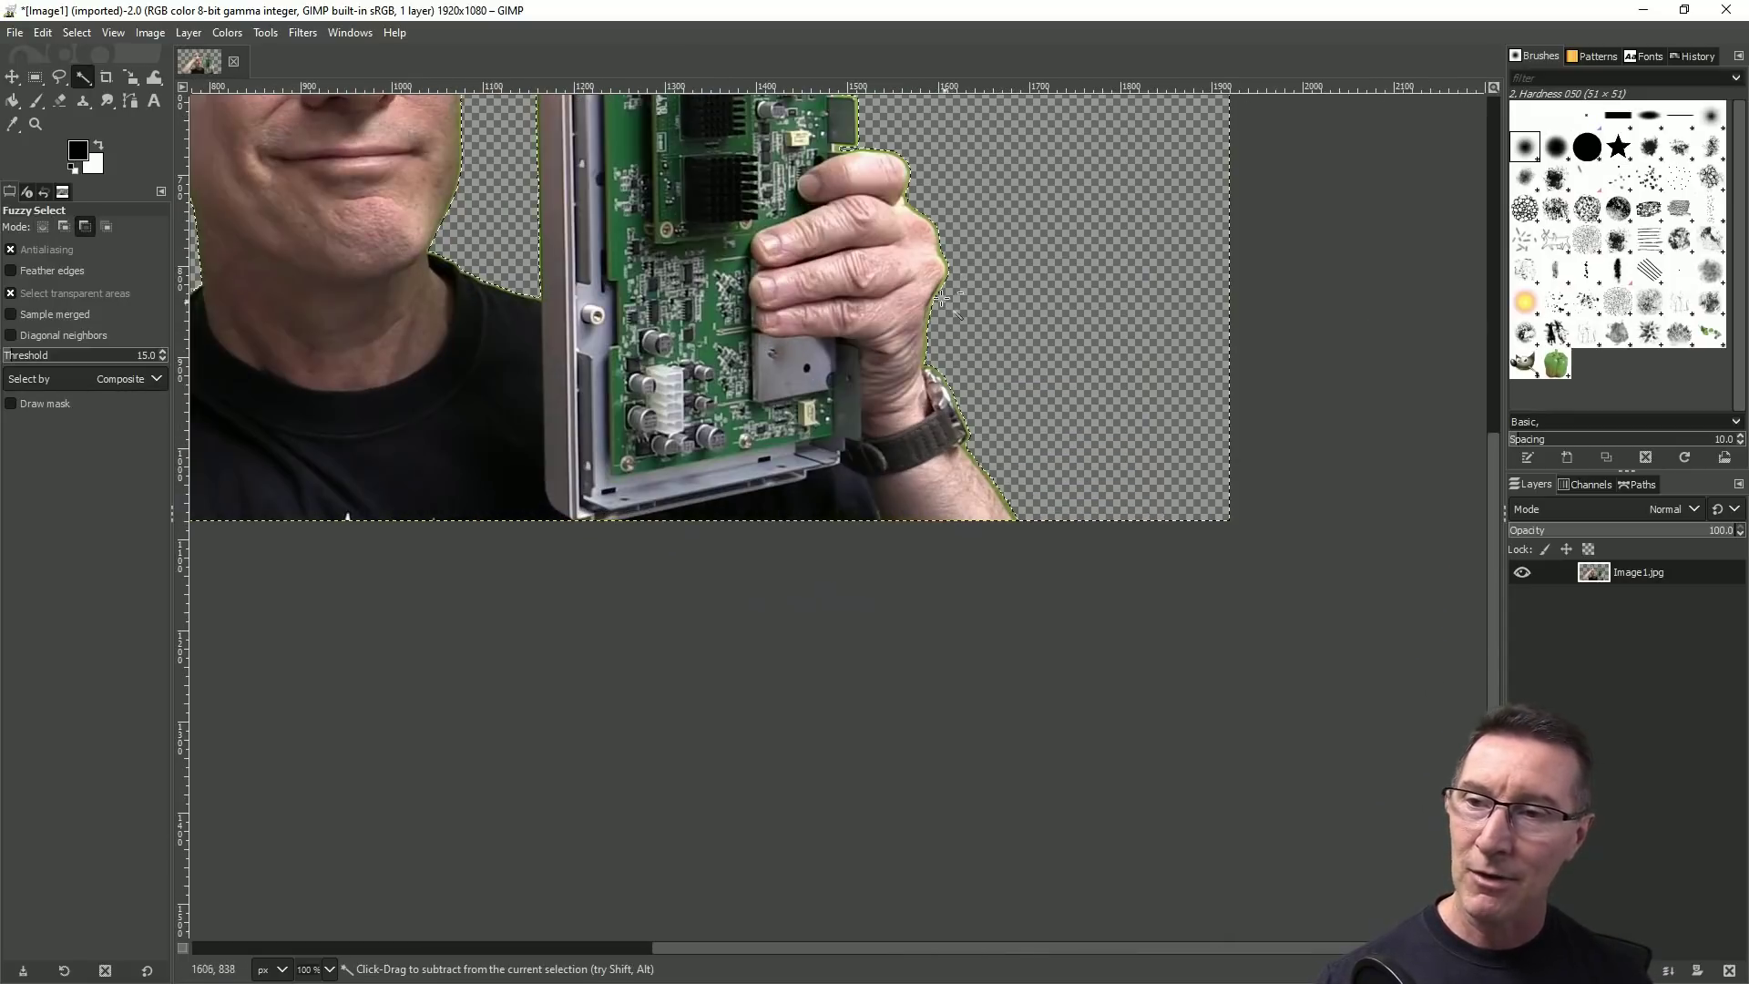
{"action": "key", "text": "ctrl+z"}
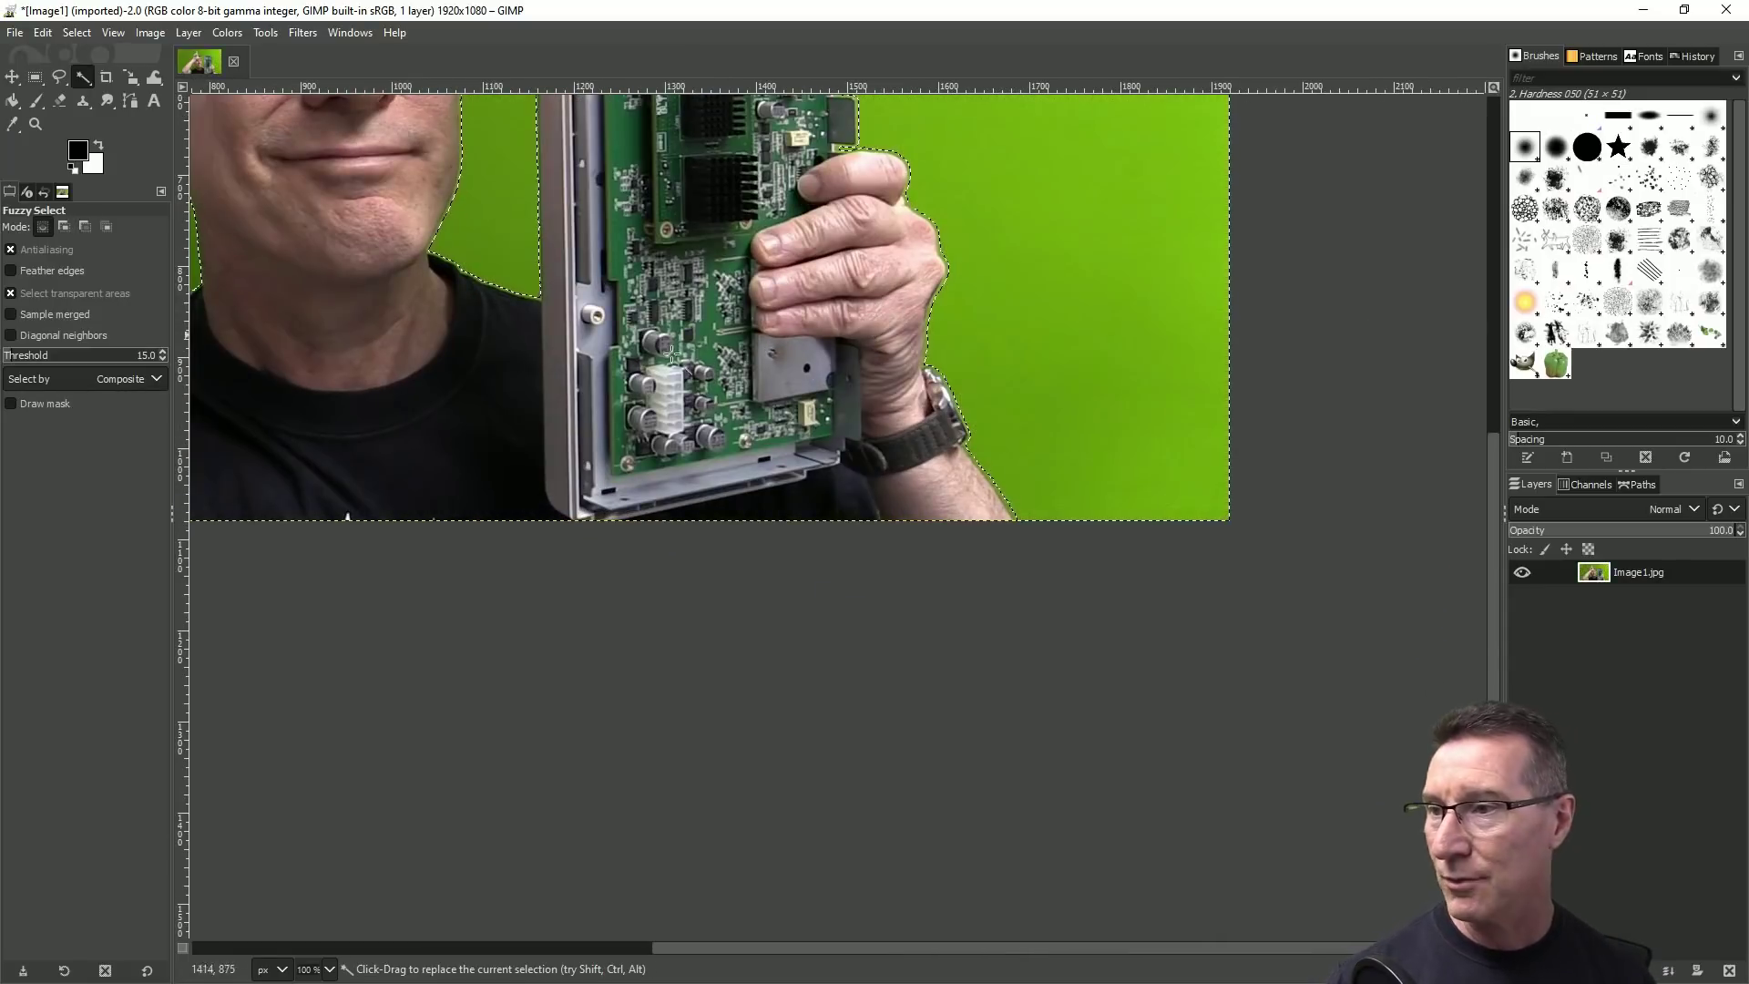
{"action": "scroll", "coordinate": [638, 365], "scroll_direction": "up", "scroll_amount": 6}
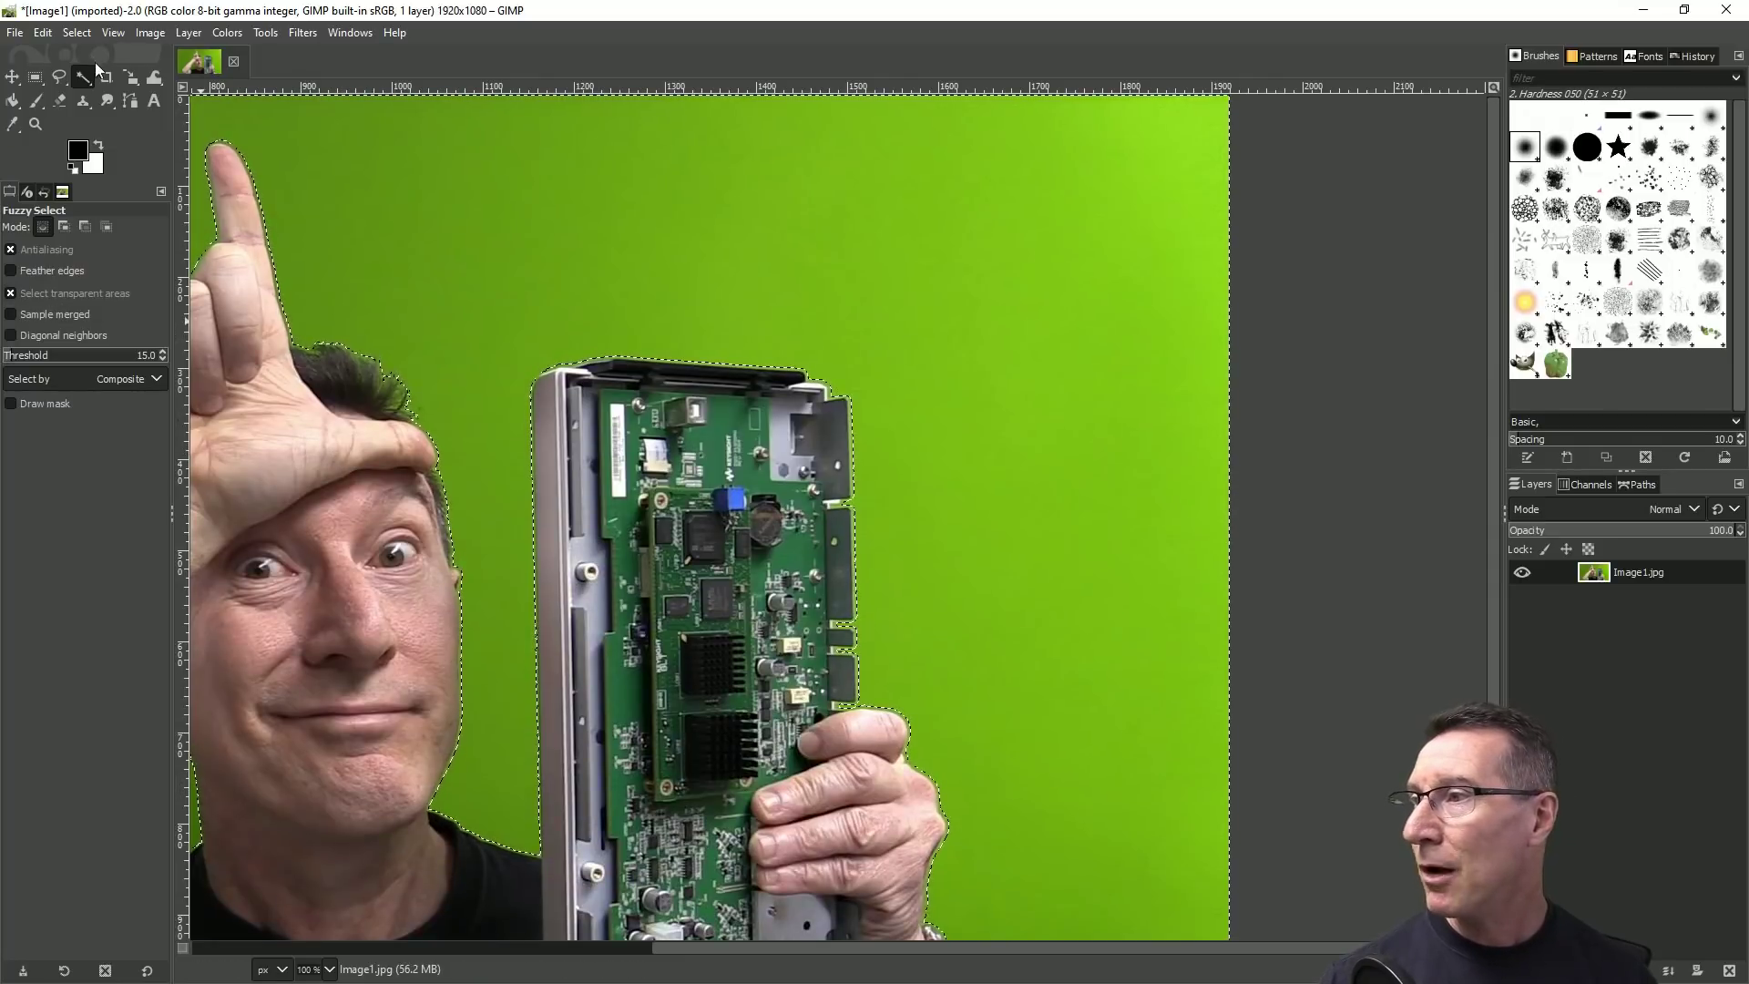
- Turn on Feather edges for Fuzzy Select with a radius of 10.0
{"action": "left_click", "coordinate": [85, 80]}
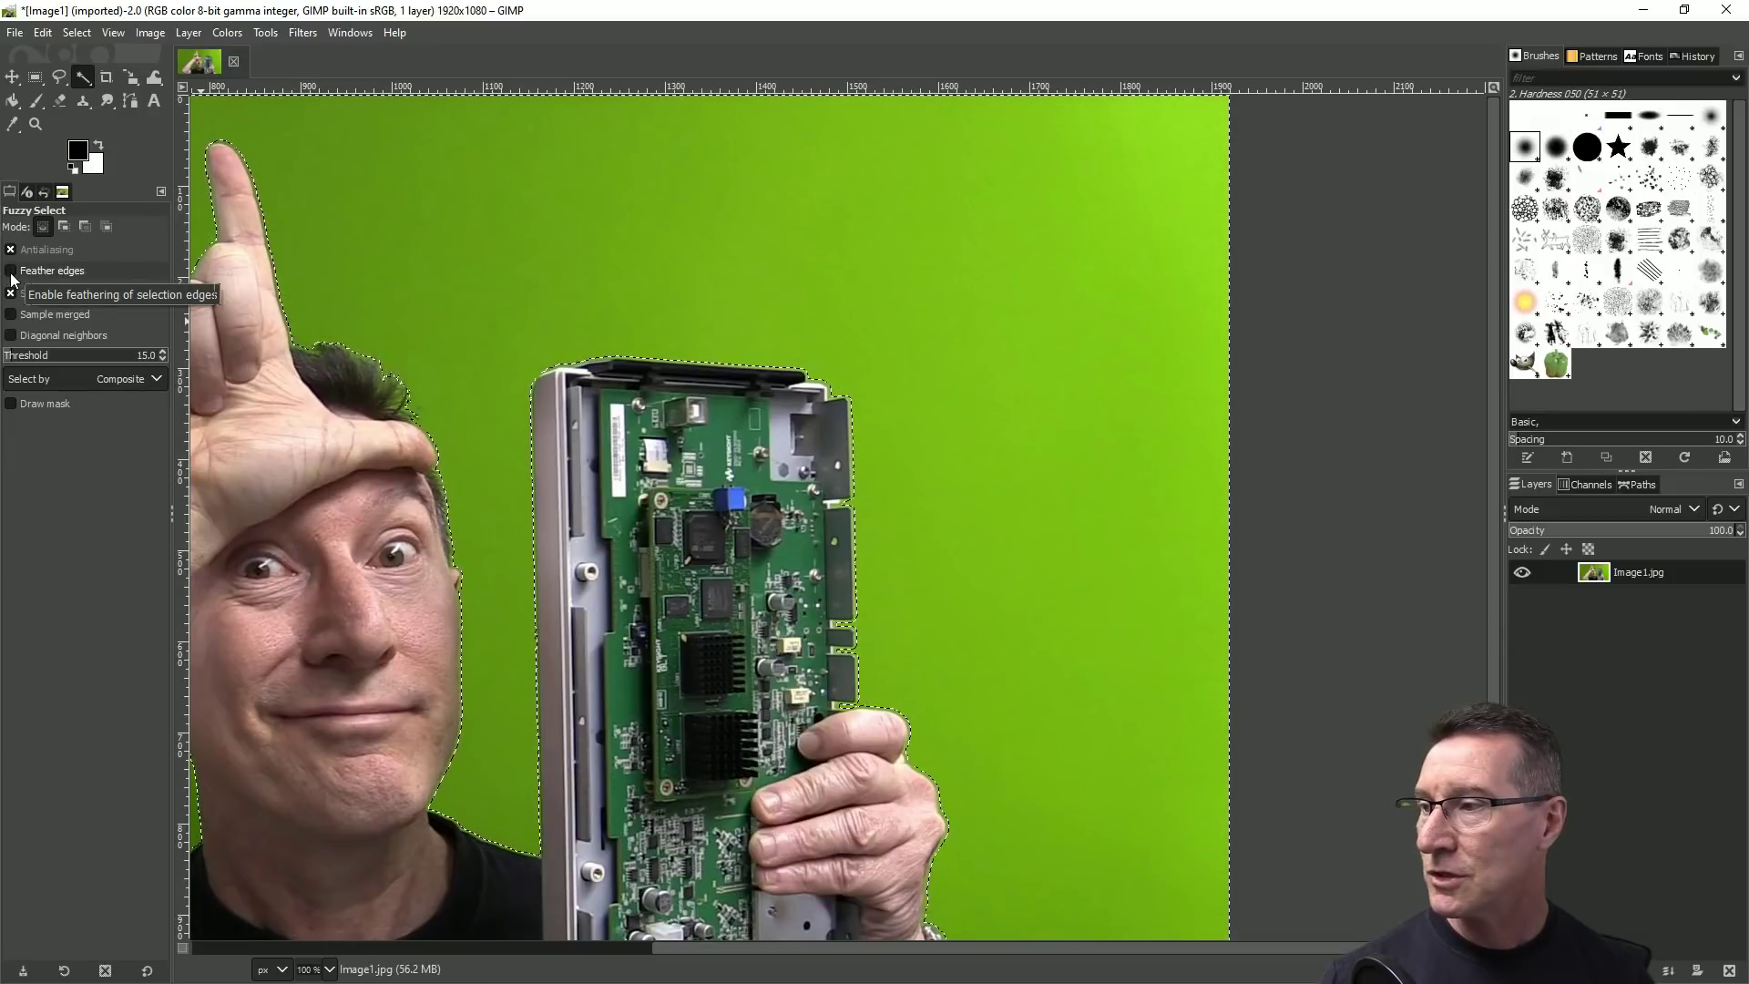
{"action": "left_click", "coordinate": [11, 273]}
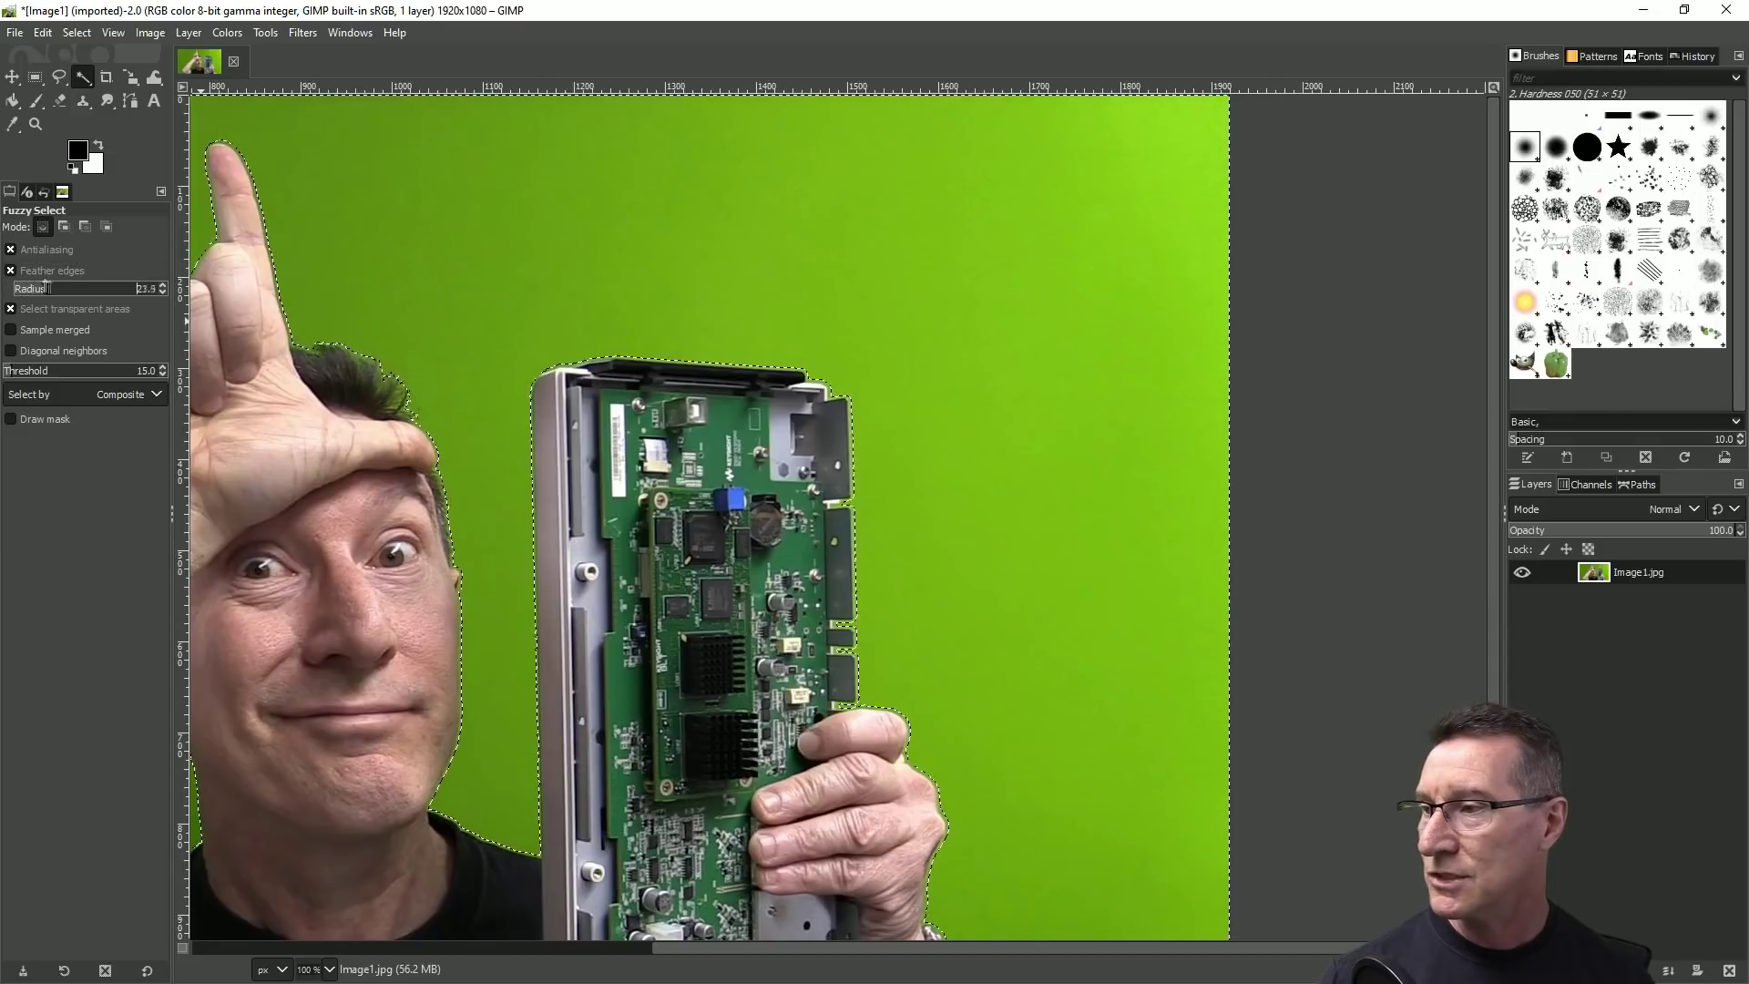
{"action": "mouse_move", "coordinate": [46, 288]}
{"action": "left_mouse_down"}
{"action": "mouse_move", "coordinate": [88, 289]}
{"action": "mouse_move", "coordinate": [23, 289]}
{"action": "left_mouse_up"}
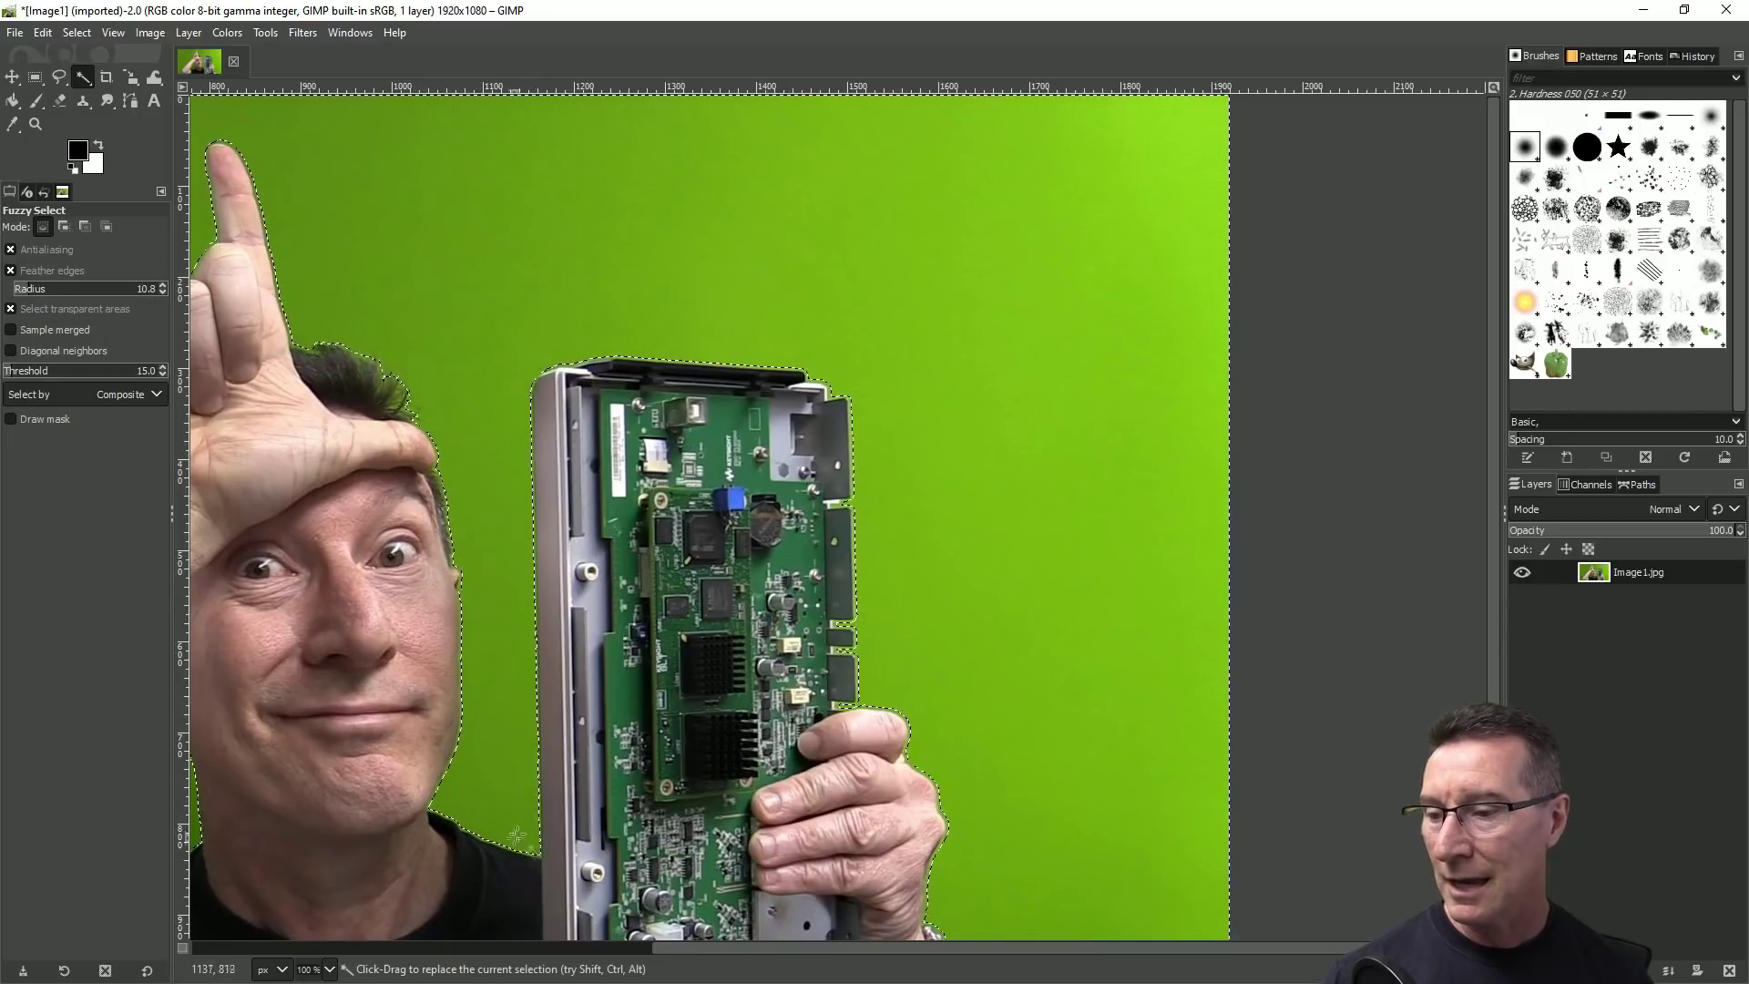
{"action": "scroll", "coordinate": [876, 690], "scroll_direction": "up", "scroll_amount": 7}
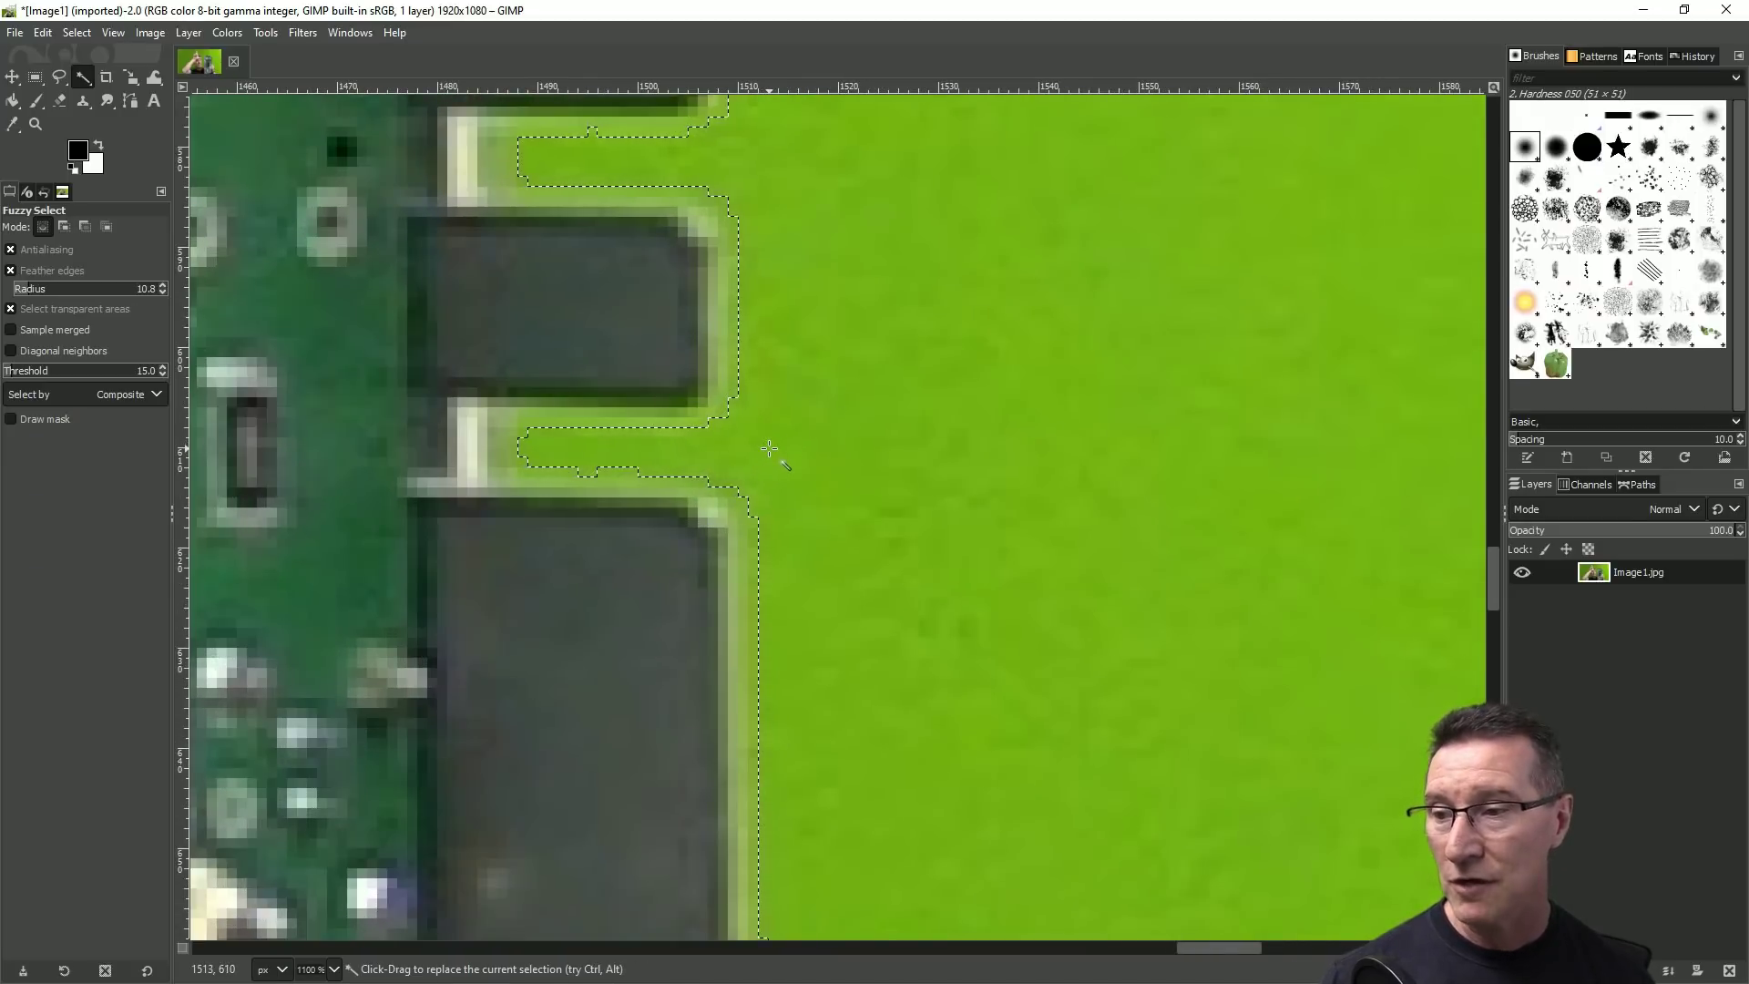
- Add the leftover green beside and along the circuit board's pads to the selection
{"action": "left_click", "coordinate": [779, 460], "text": "shift"}
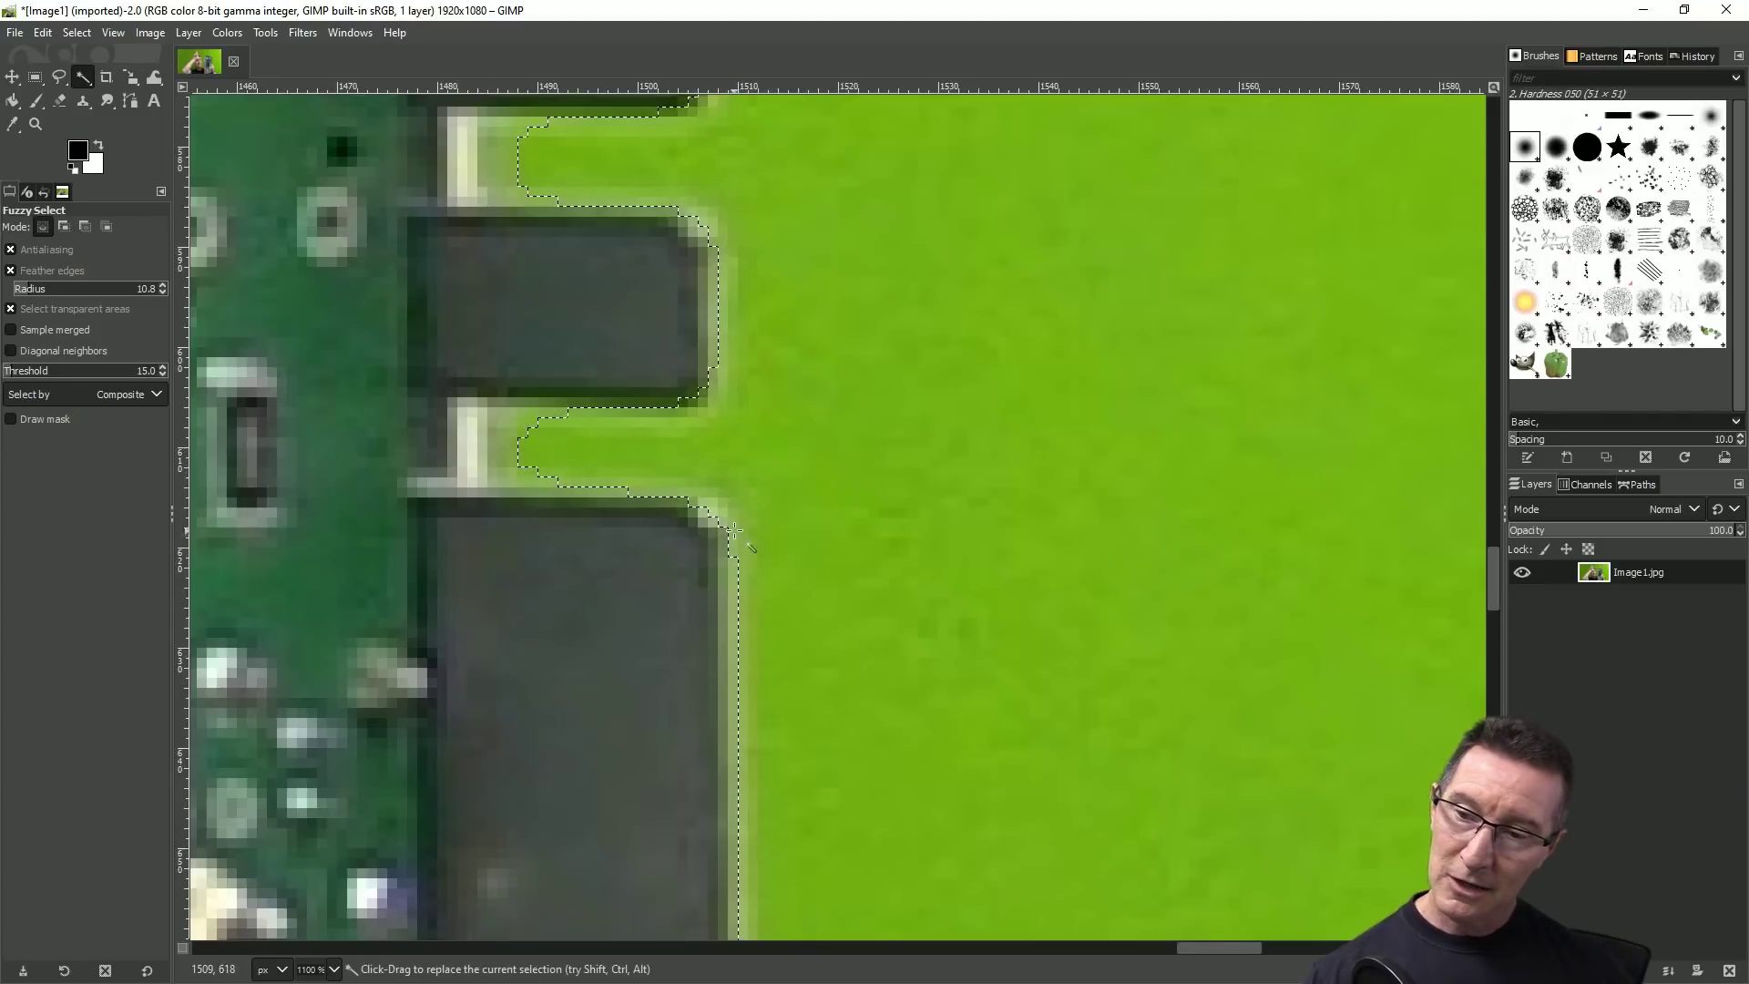
{"action": "left_click", "coordinate": [529, 453], "text": "shift"}
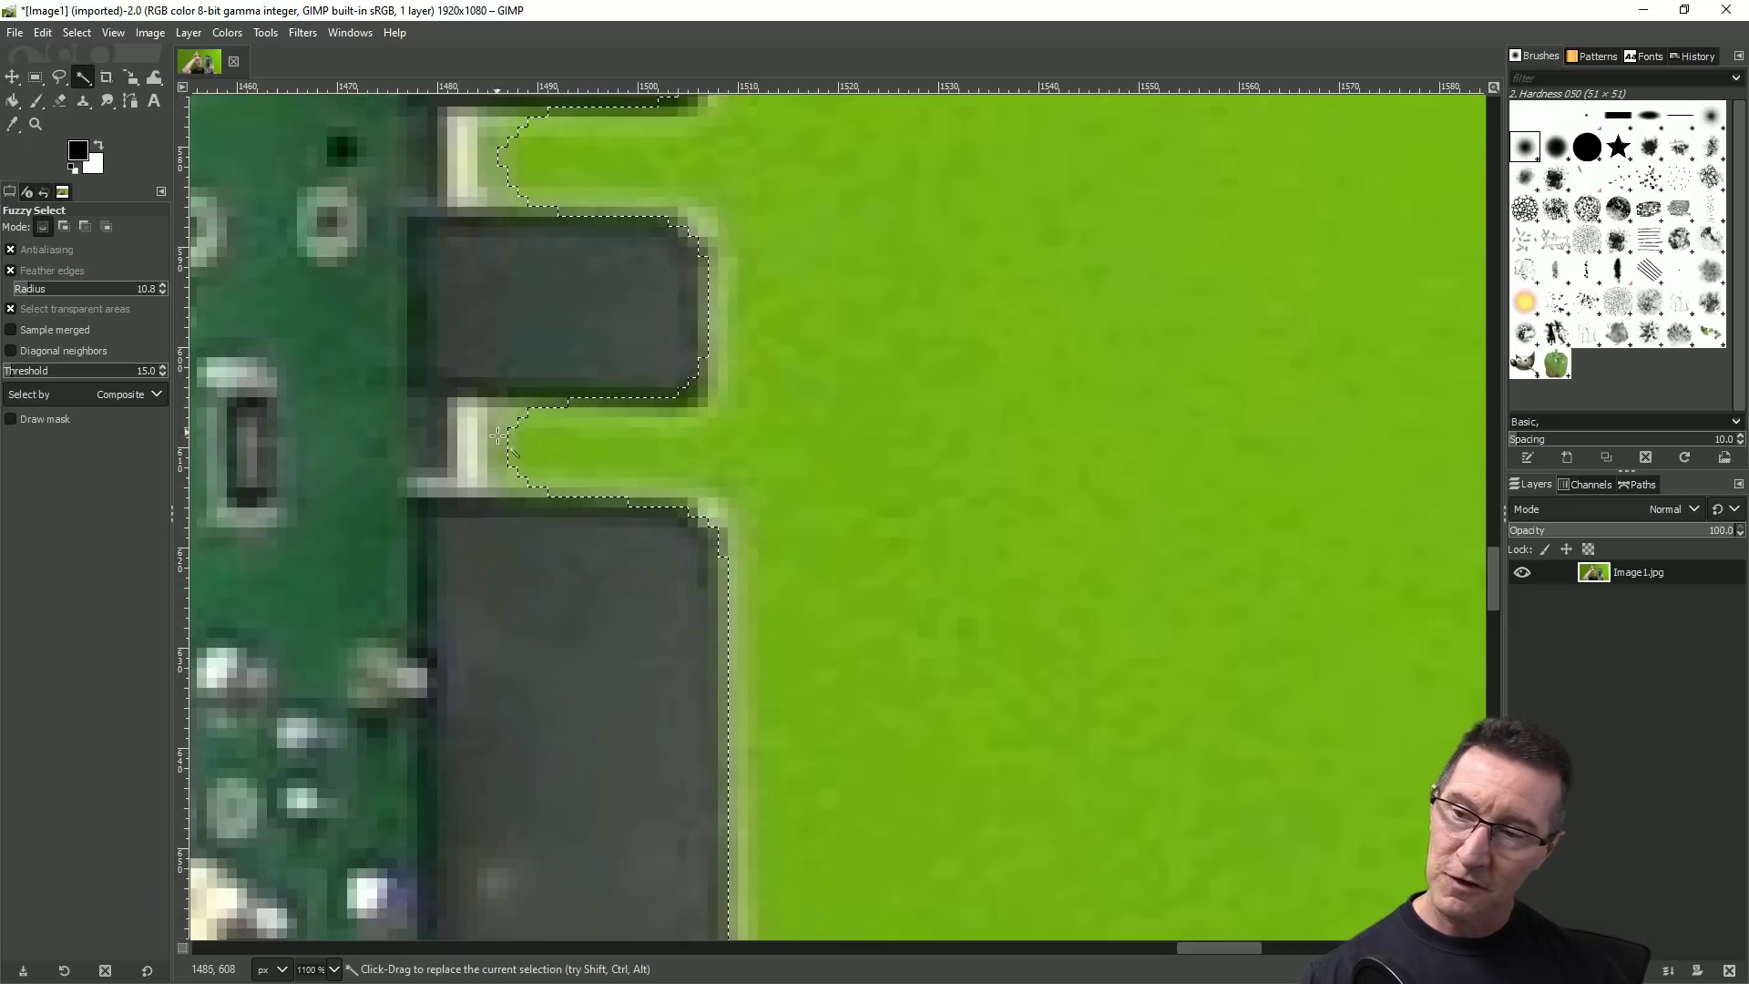
{"action": "left_click", "coordinate": [511, 153], "text": "shift"}
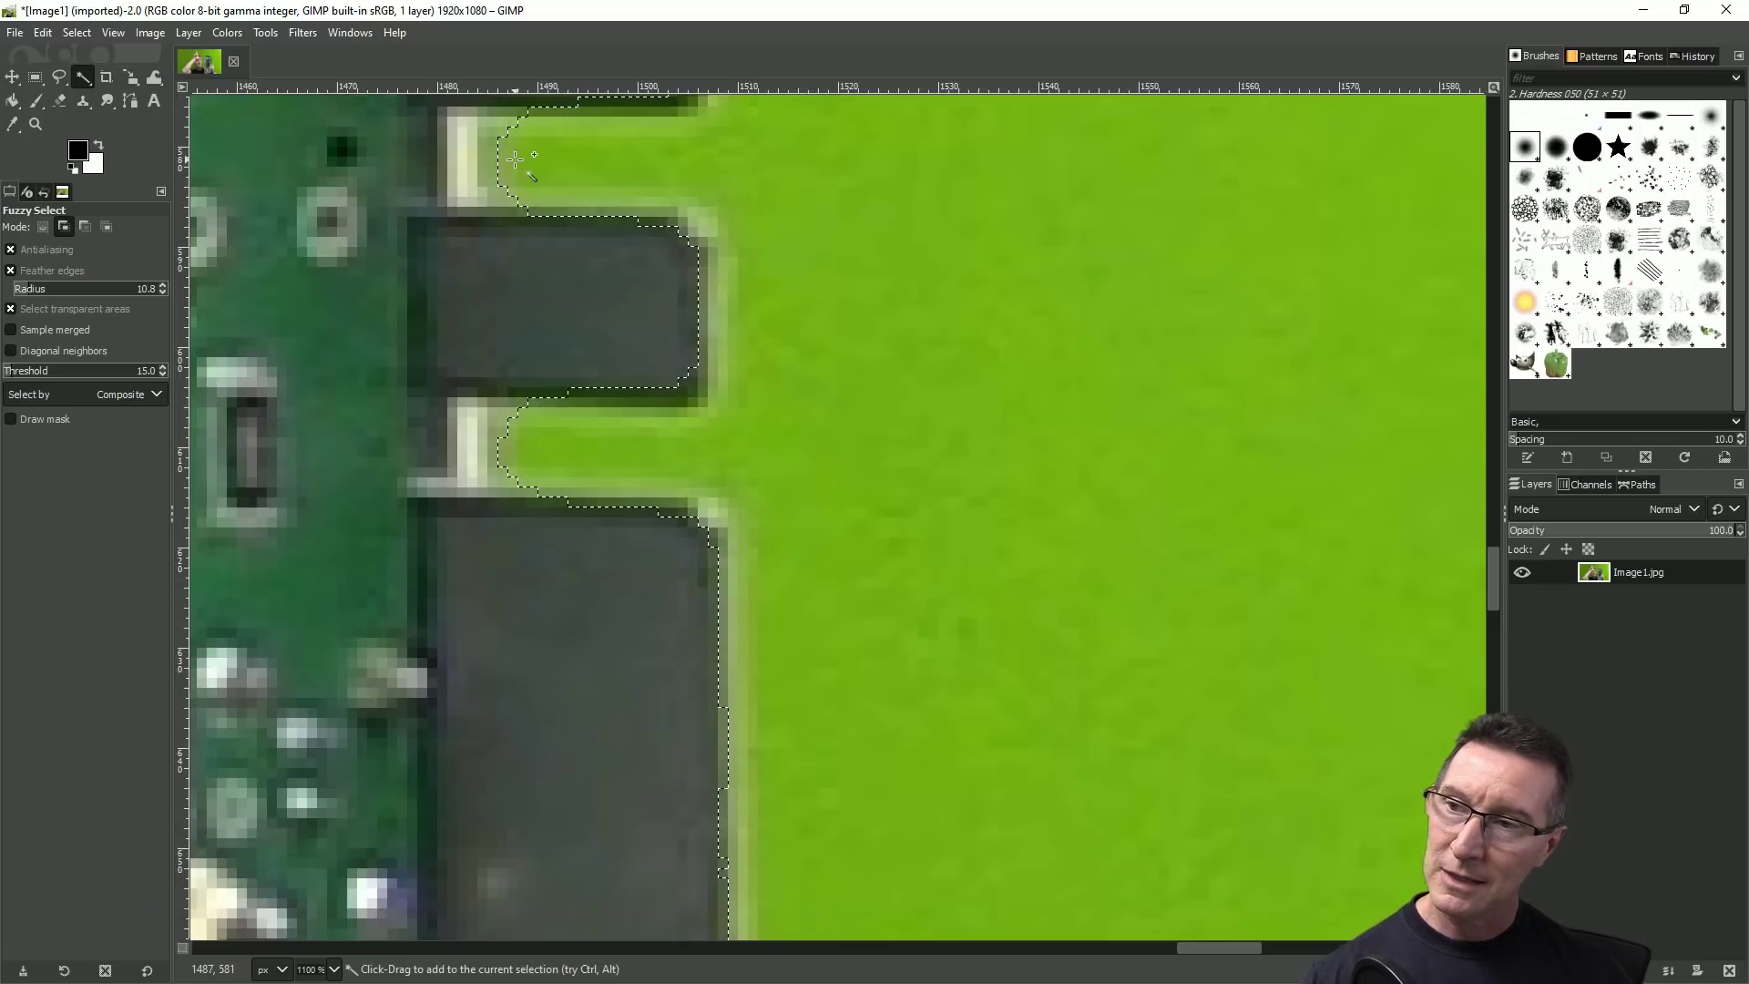
{"action": "scroll", "coordinate": [547, 182], "scroll_direction": "down", "scroll_amount": 5}
{"action": "scroll", "coordinate": [565, 203], "scroll_direction": "up", "scroll_amount": 3}
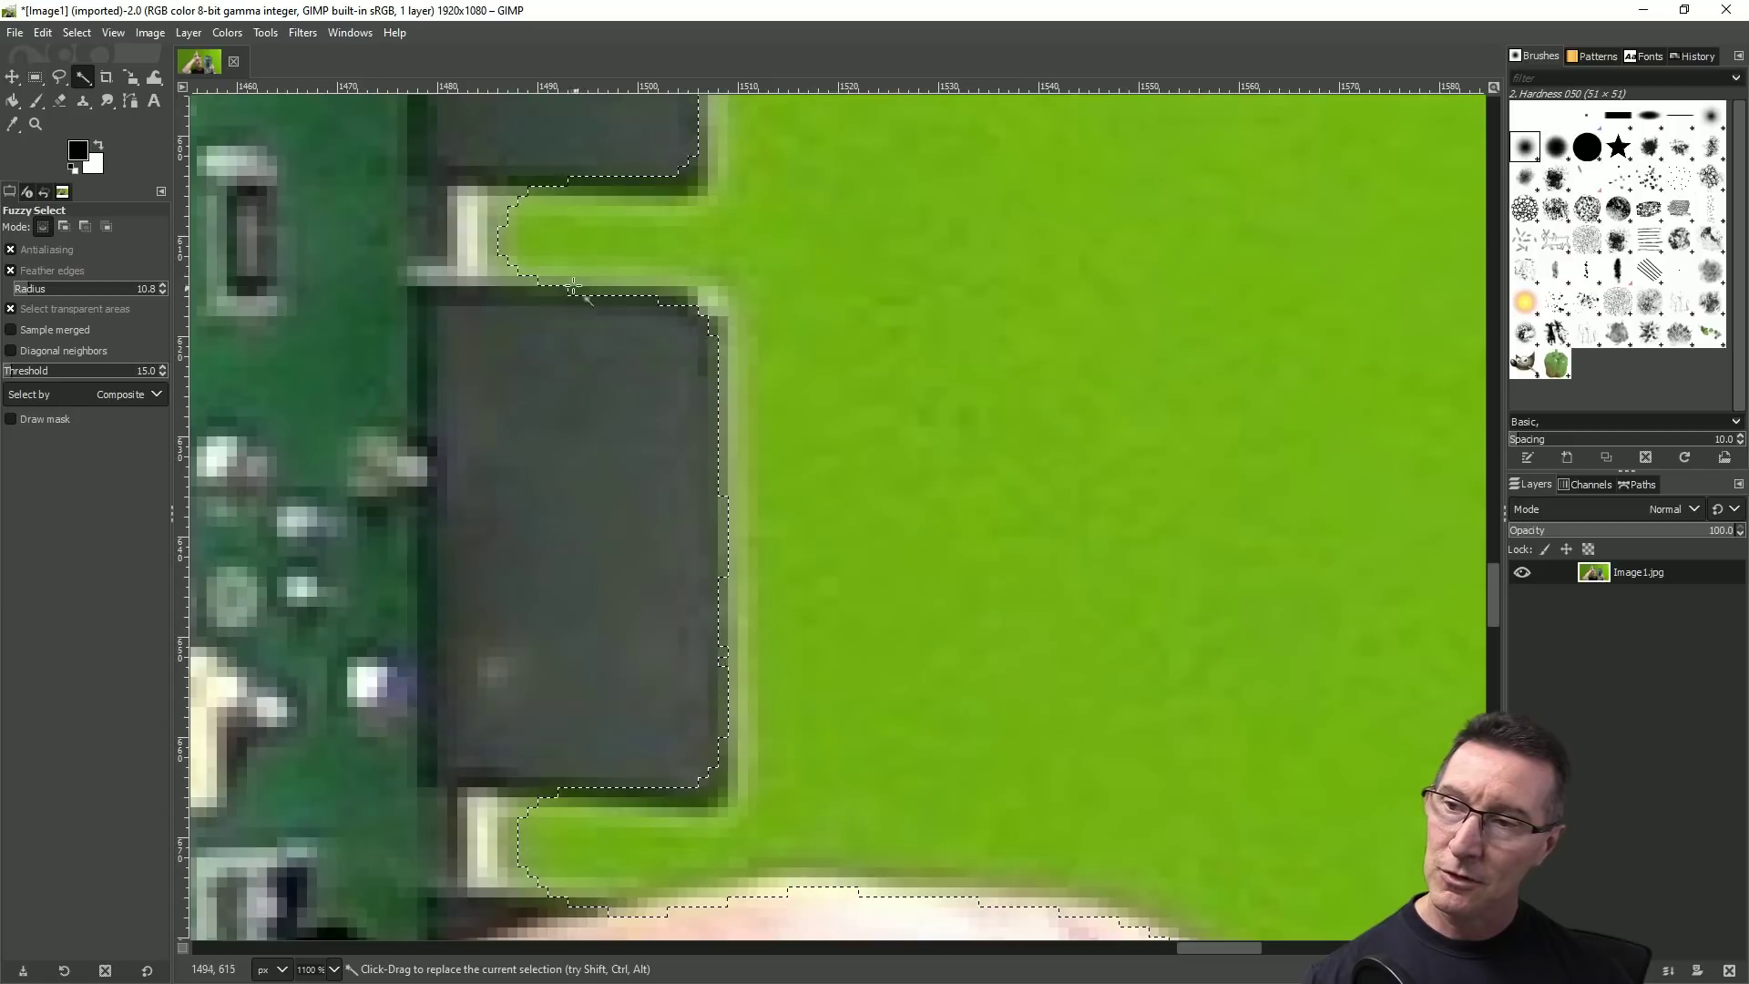
{"action": "scroll", "coordinate": [572, 287], "scroll_direction": "up", "scroll_amount": 5}
{"action": "scroll", "coordinate": [581, 285], "scroll_direction": "down", "scroll_amount": 9}
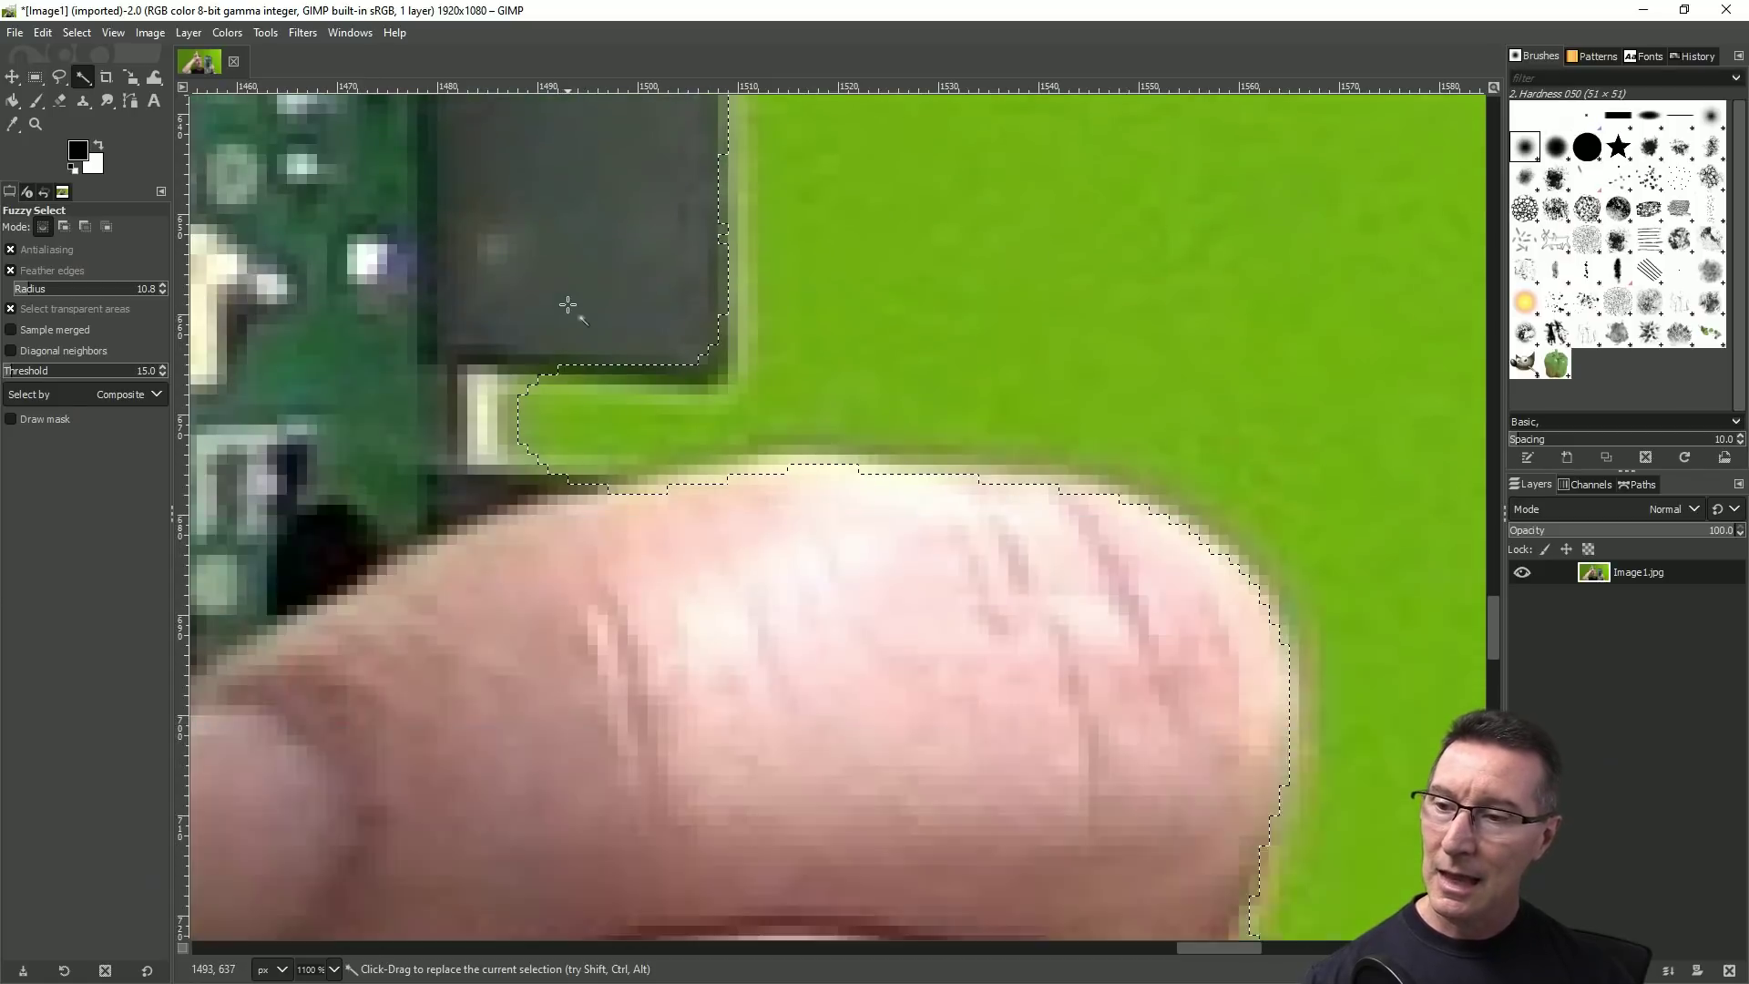
{"action": "scroll", "coordinate": [567, 304], "scroll_direction": "down", "scroll_amount": 2}
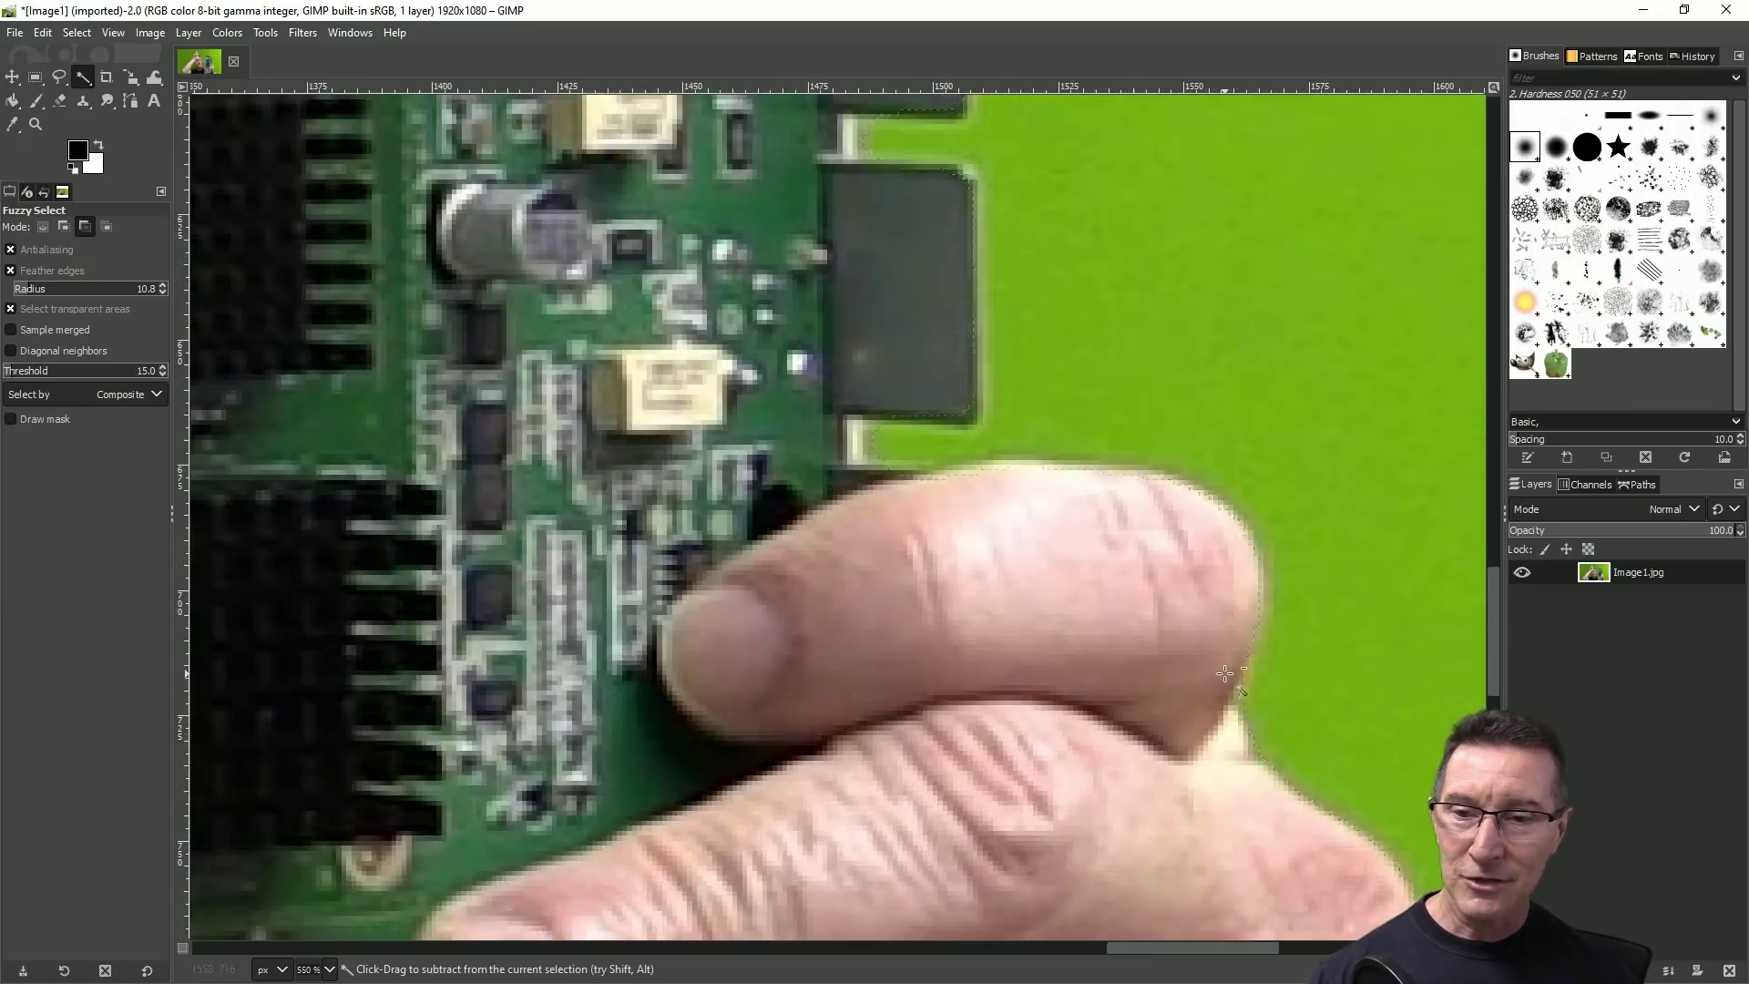
{"action": "scroll", "coordinate": [1168, 528], "scroll_direction": "up", "scroll_amount": 2}
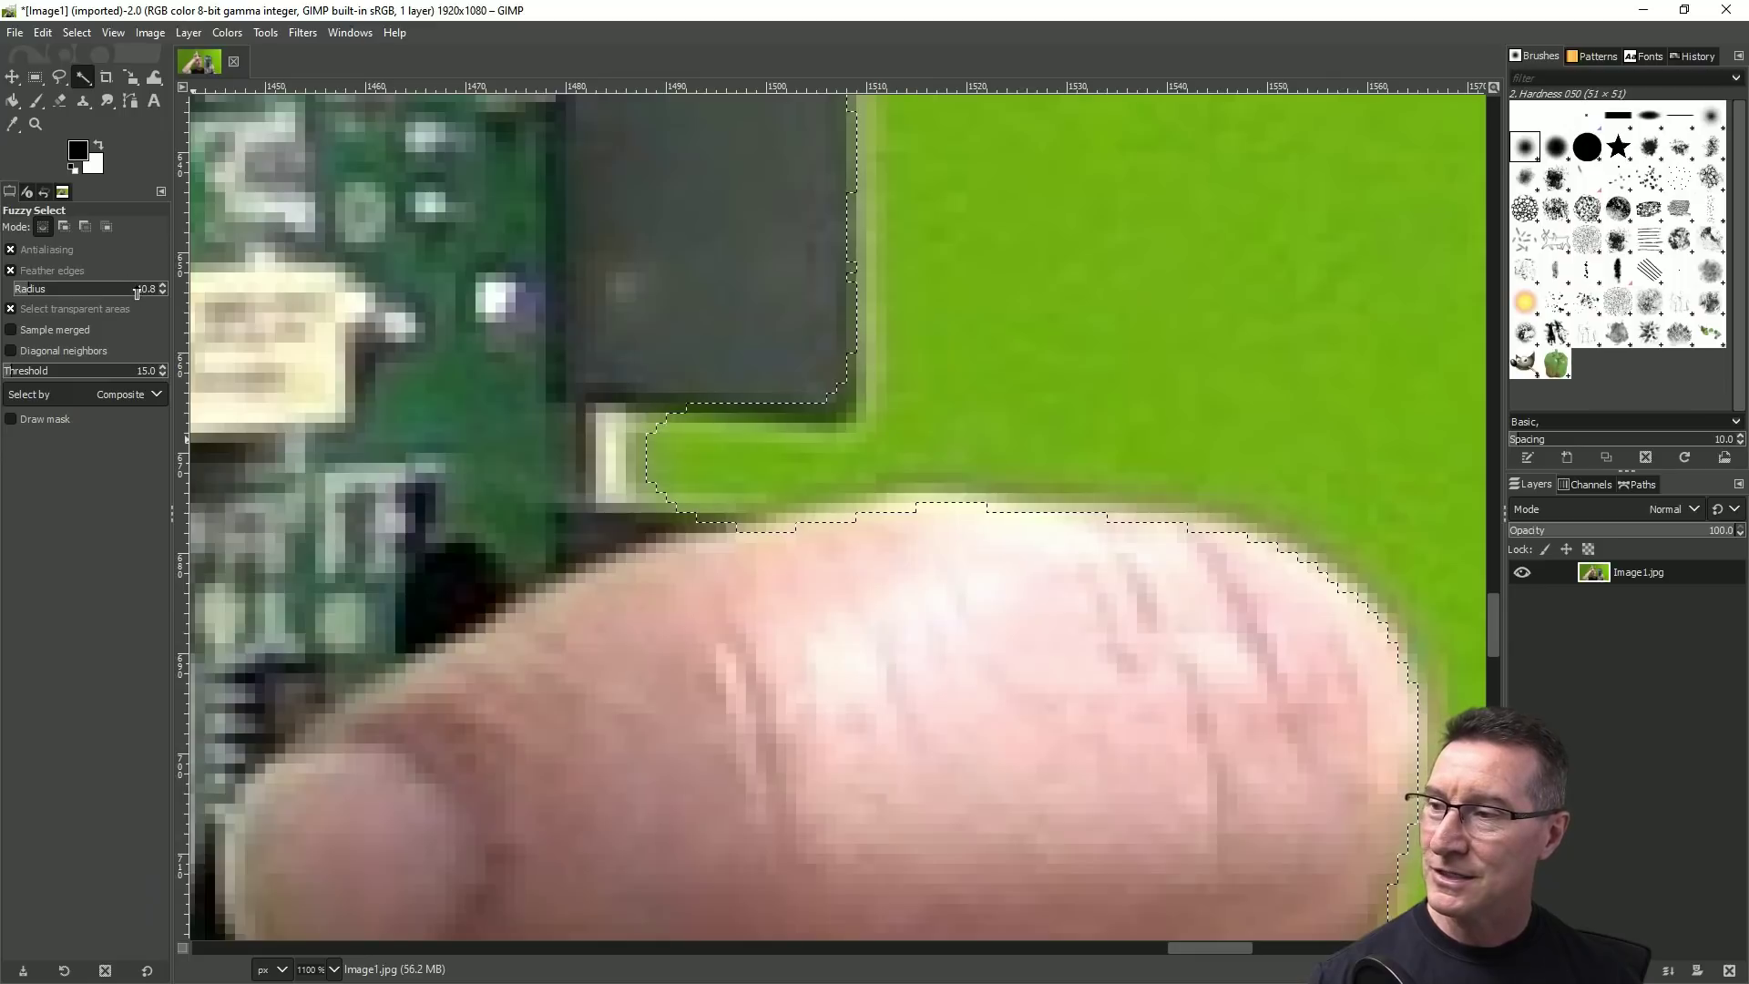
{"action": "scroll", "coordinate": [137, 288], "scroll_direction": "up", "scroll_amount": 4}
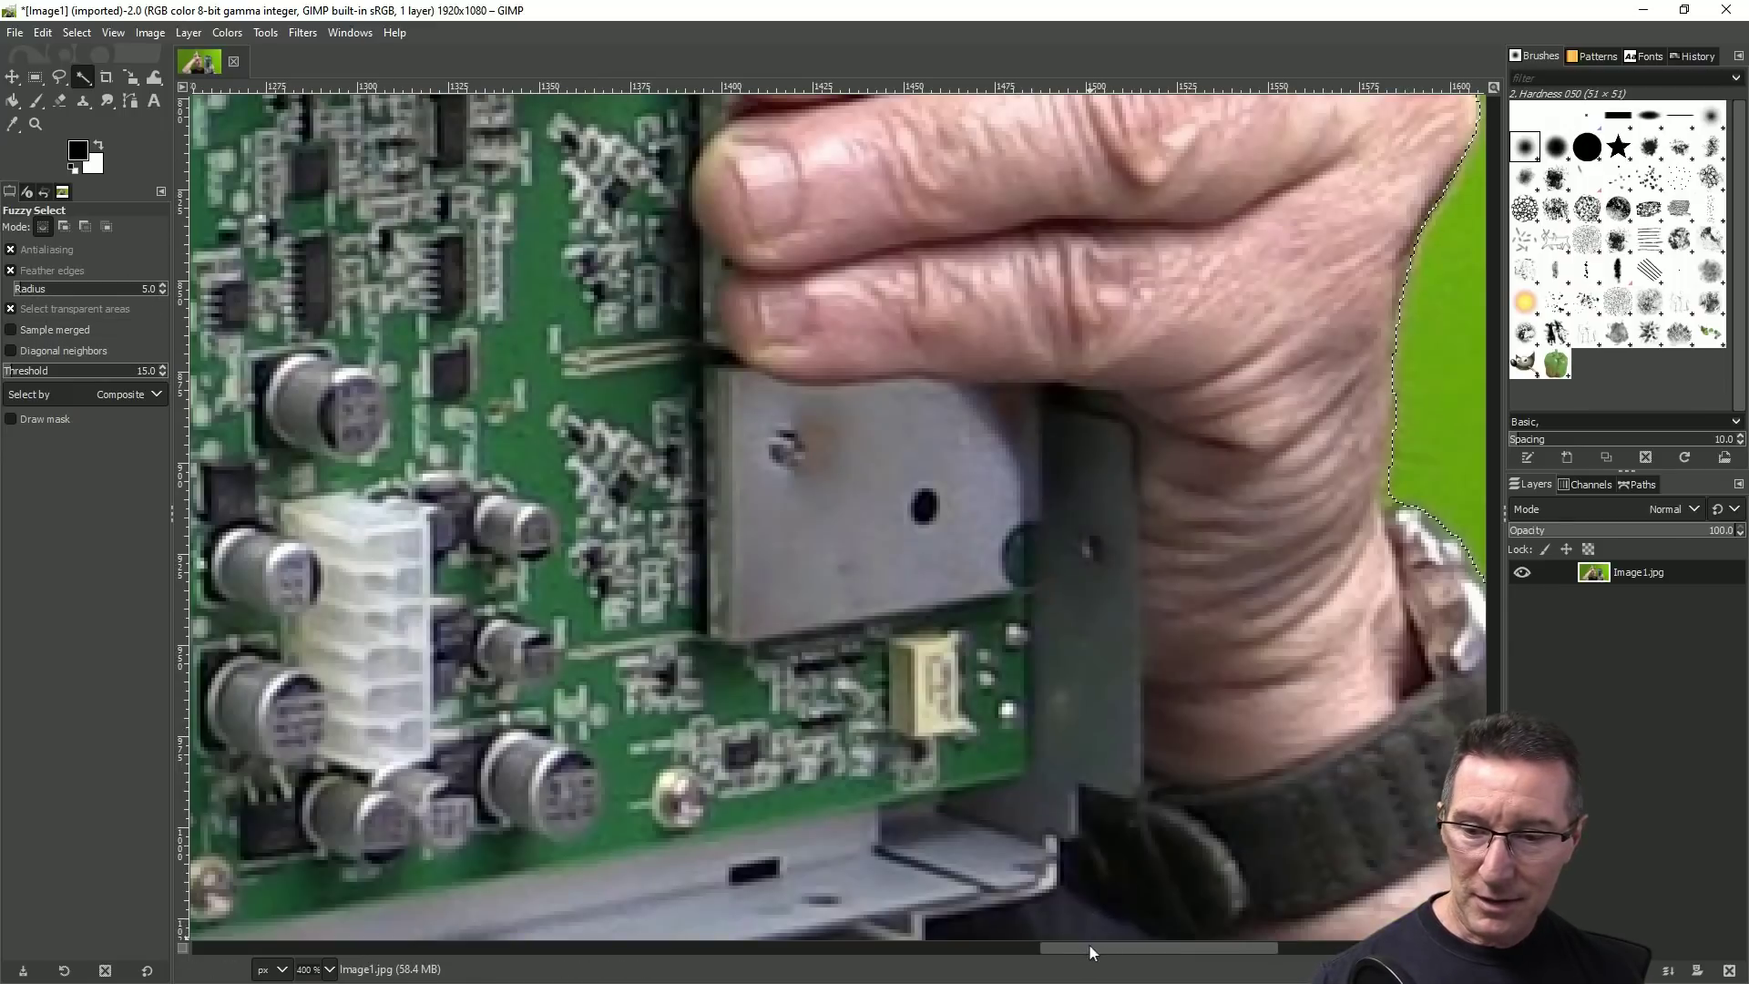
- Lower the Fuzzy Select feather radius to 5.0
{"action": "key", "text": "3"}
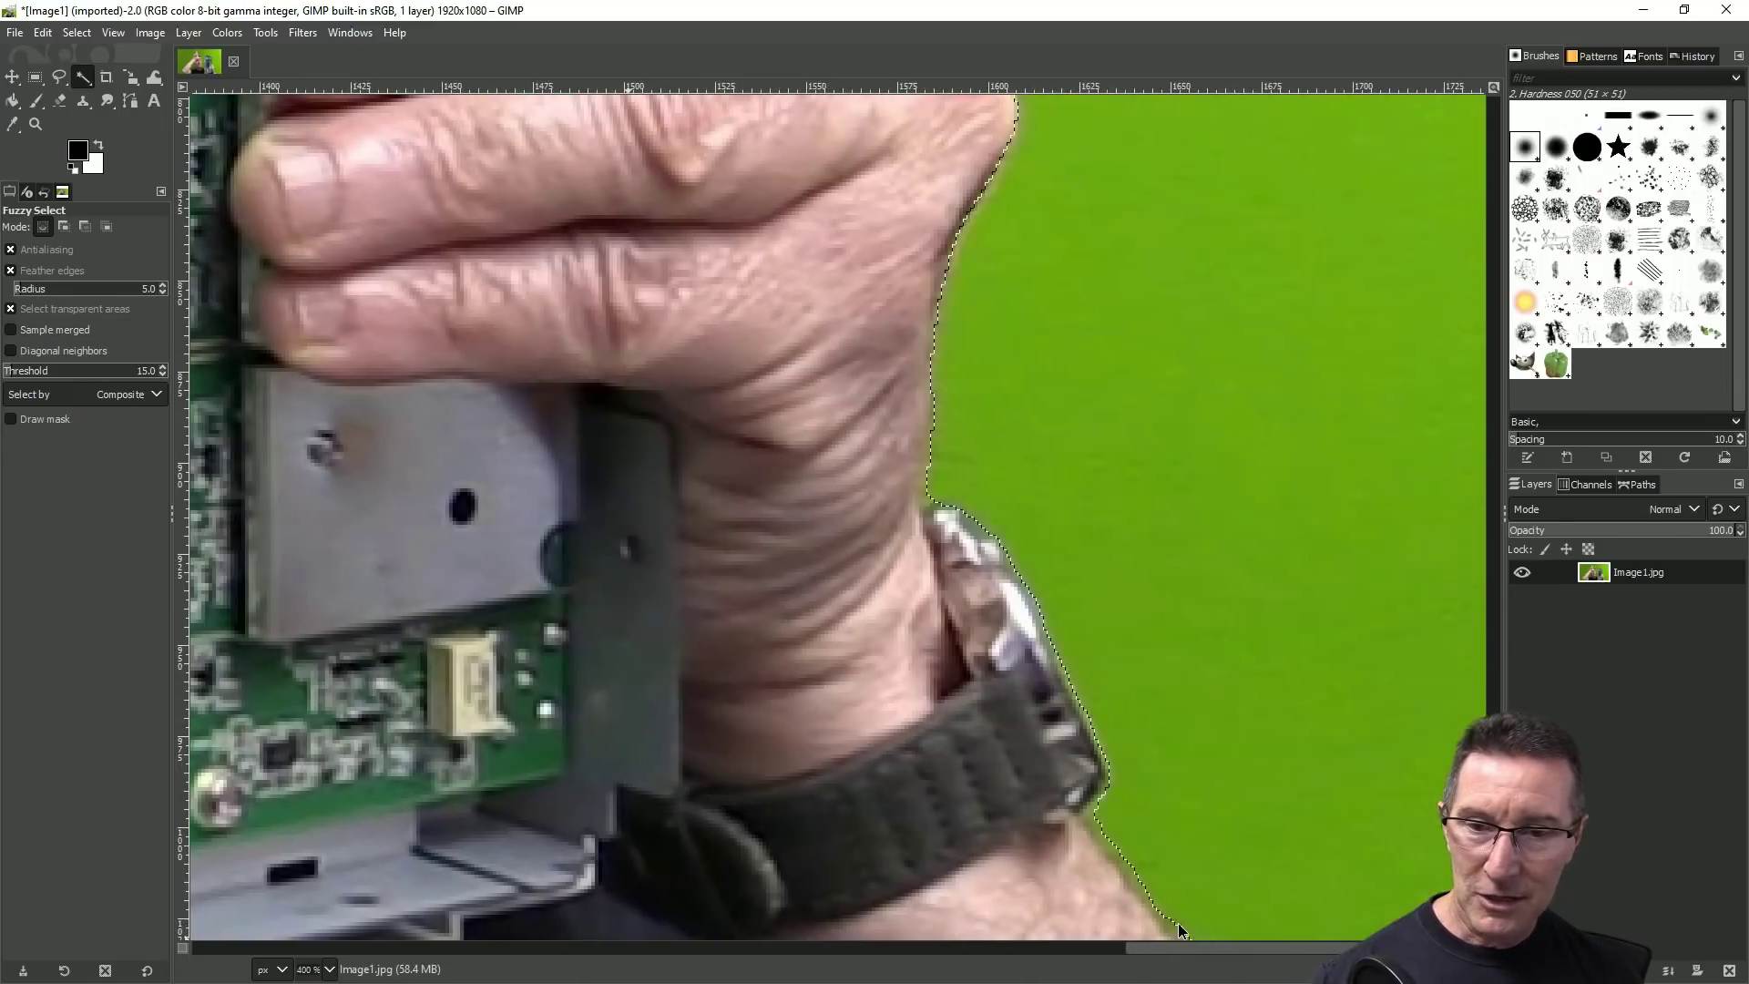
{"action": "scroll", "coordinate": [1178, 922], "scroll_direction": "down", "scroll_amount": 3}
{"action": "scroll", "coordinate": [1036, 820], "scroll_direction": "up", "scroll_amount": 6}
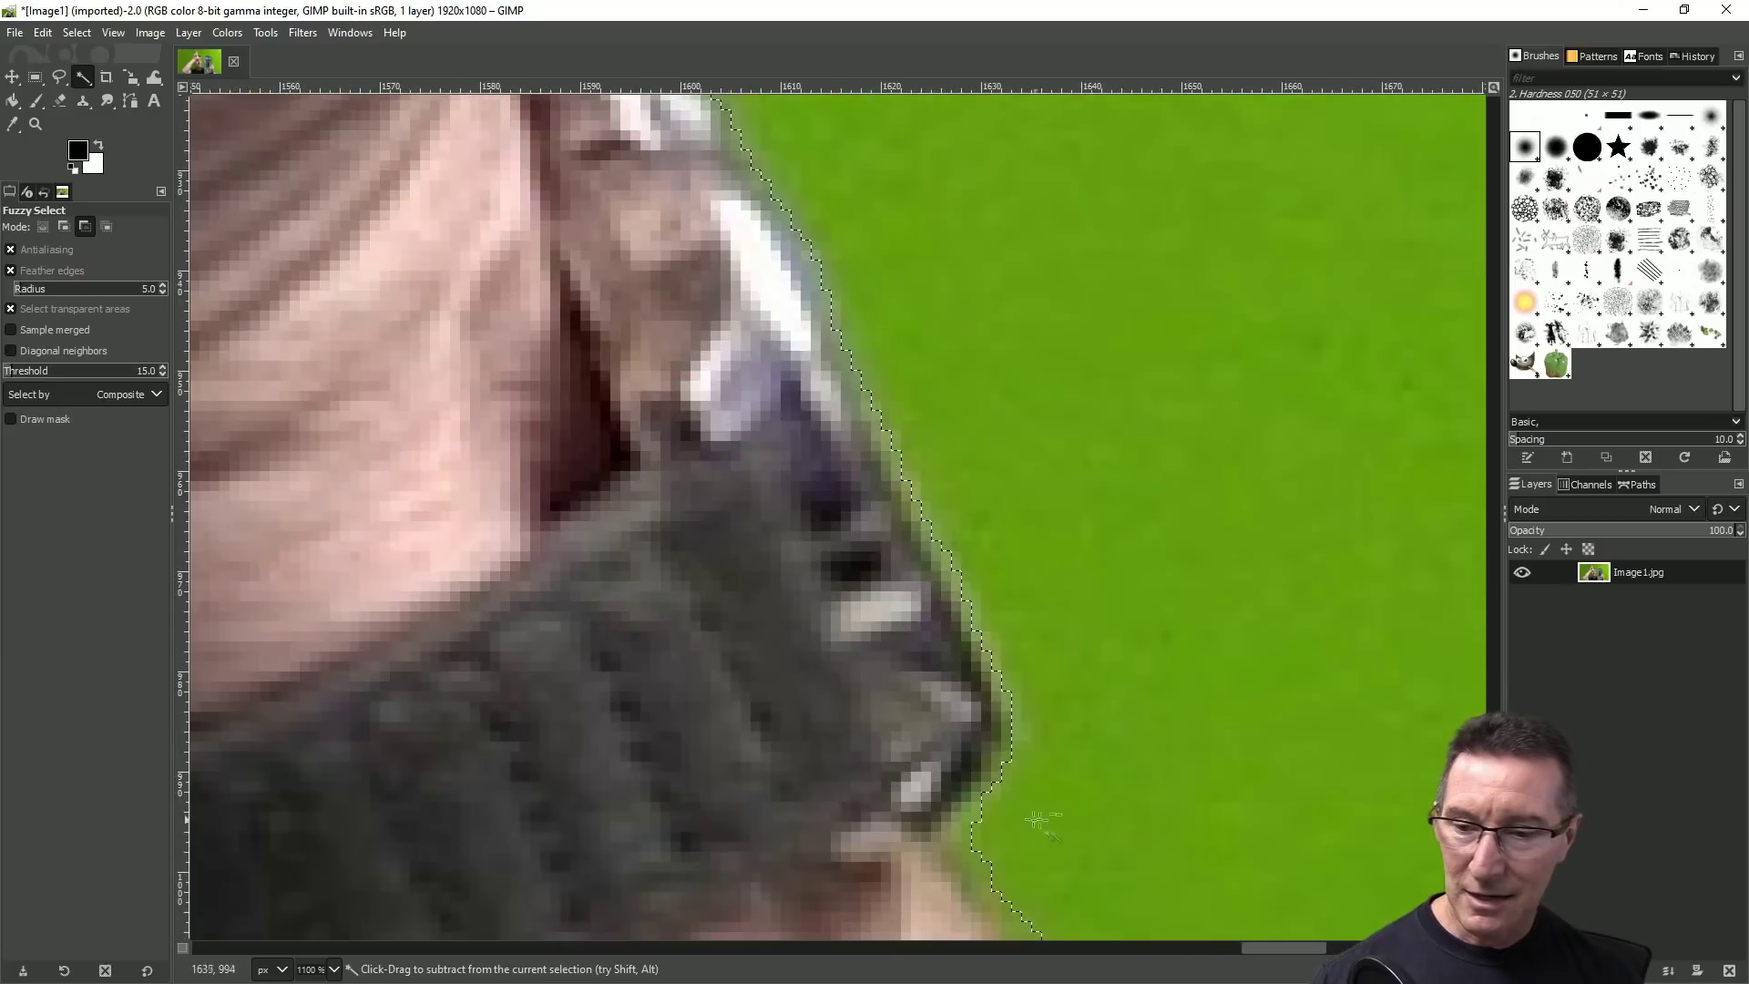
{"action": "key", "text": "shift"}
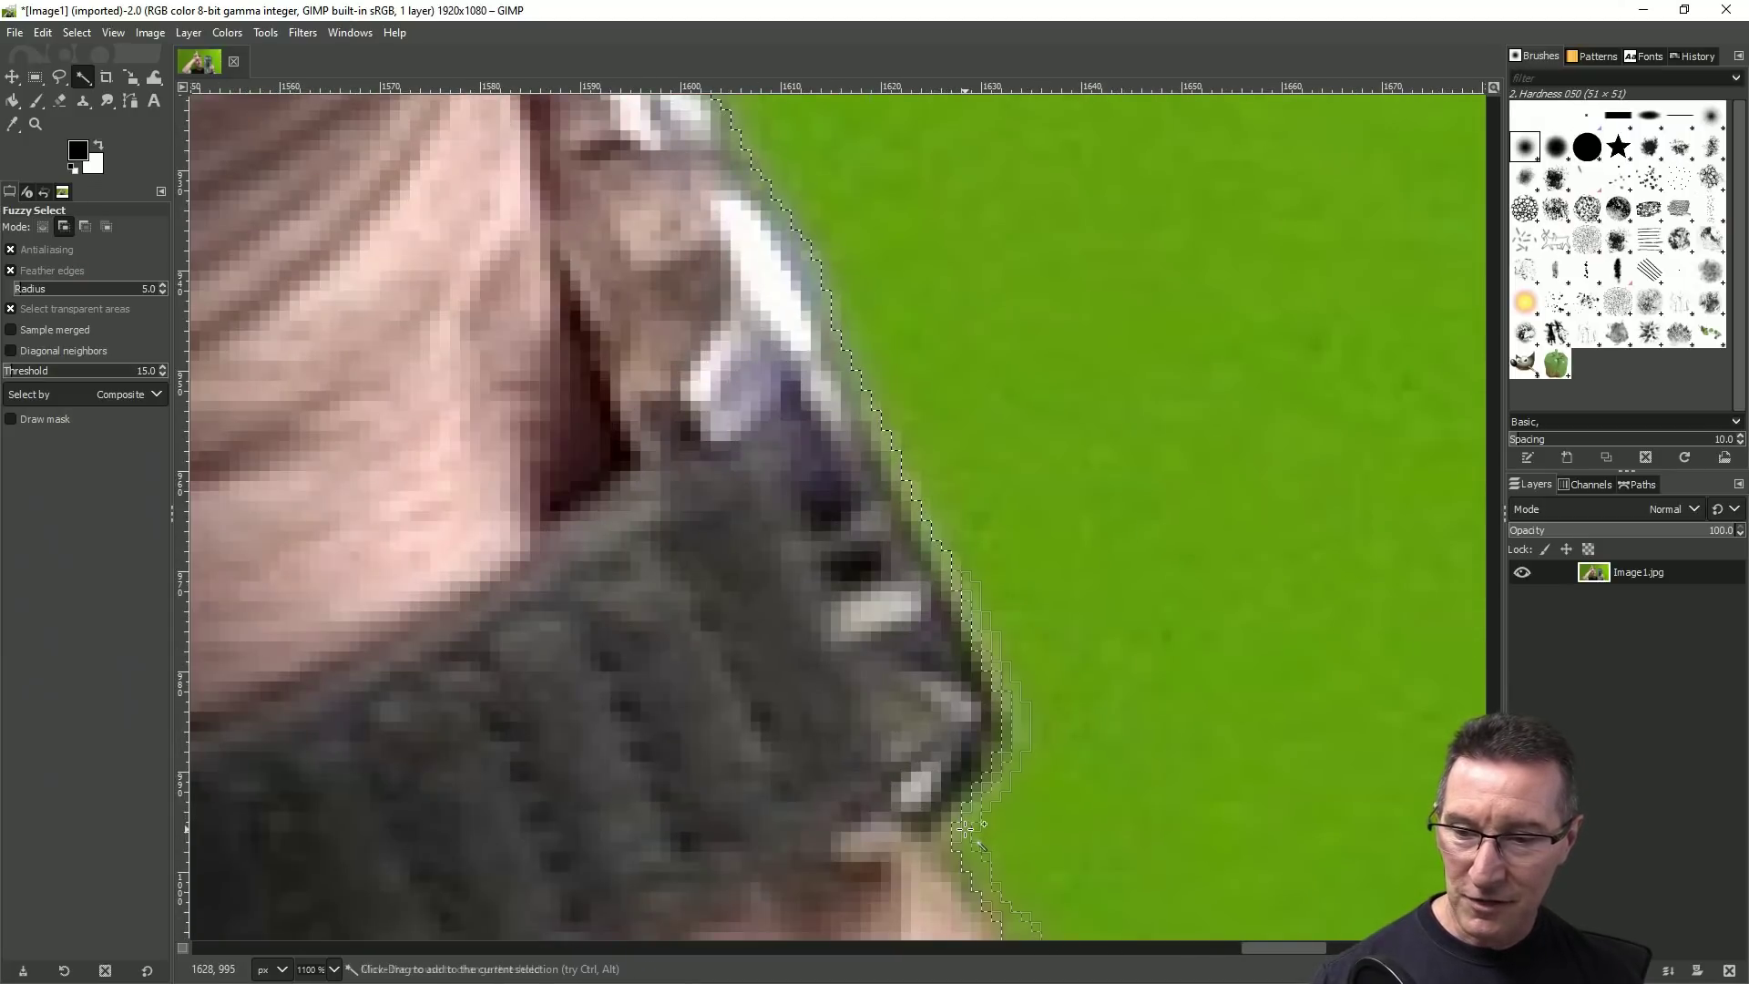
{"action": "scroll", "coordinate": [1148, 678], "scroll_direction": "down", "scroll_amount": 2}
{"action": "scroll", "coordinate": [1148, 678], "scroll_direction": "down", "scroll_amount": 3}
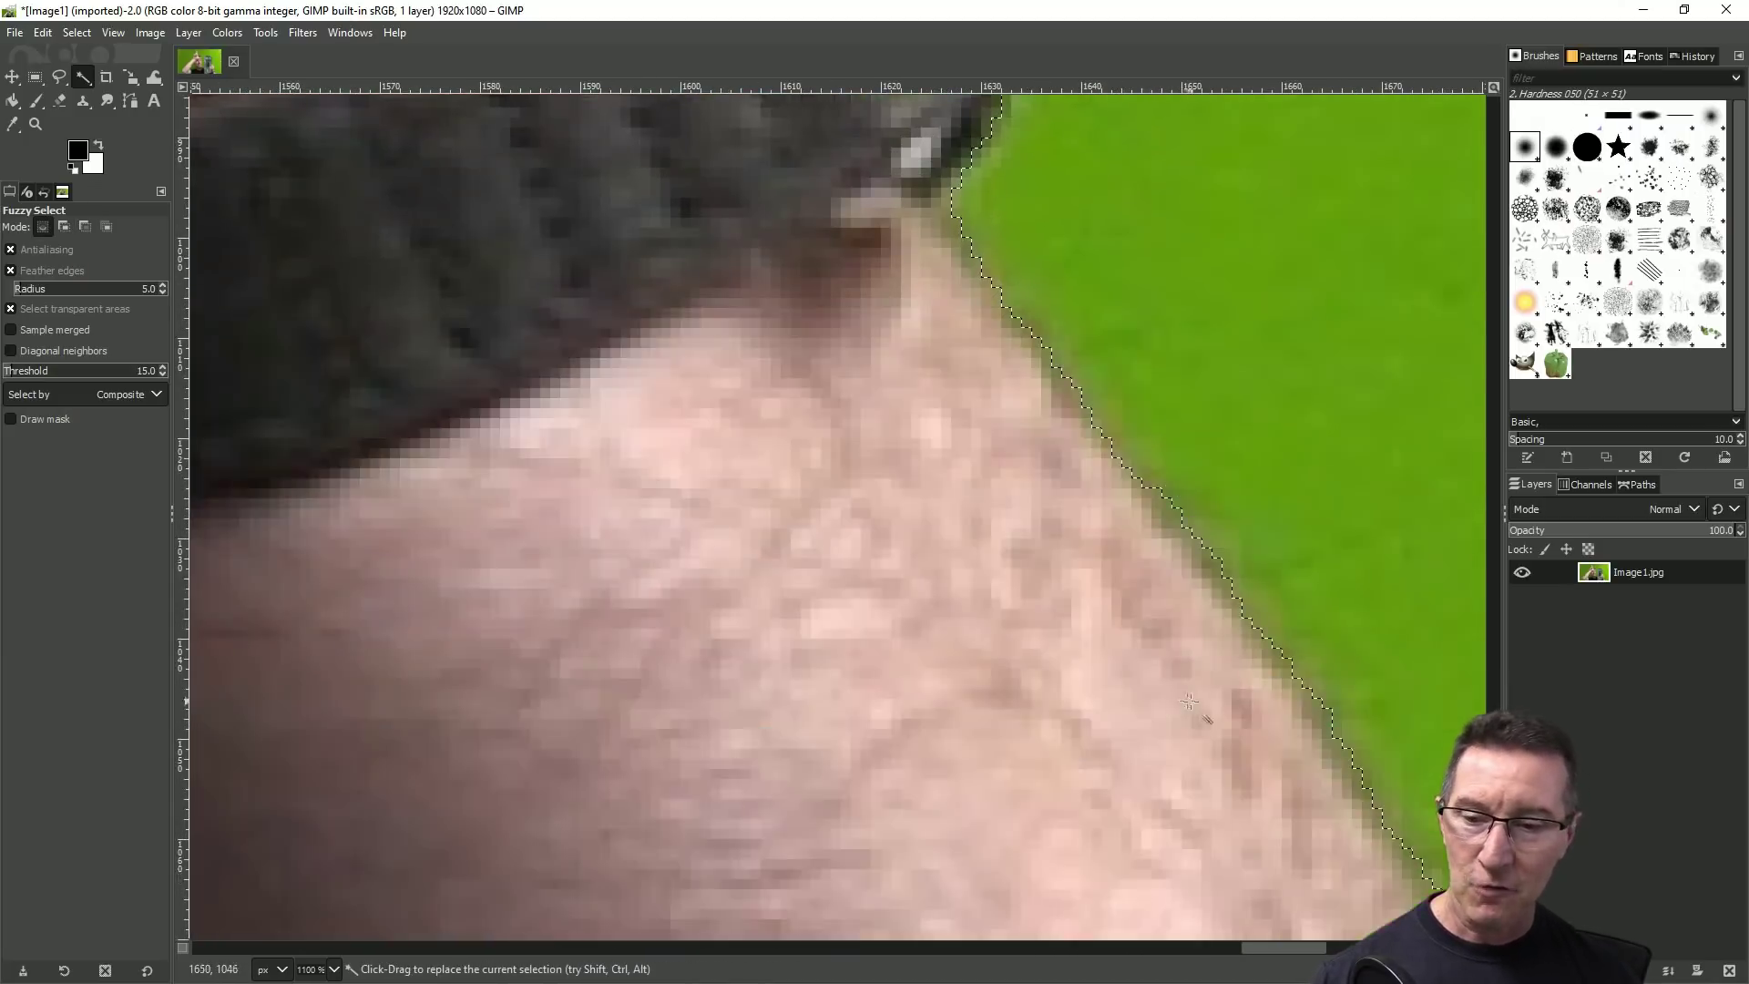
{"action": "scroll", "coordinate": [1345, 947], "scroll_direction": "right", "scroll_amount": 2}
{"action": "scroll", "coordinate": [1344, 948], "scroll_direction": "right", "scroll_amount": 2}
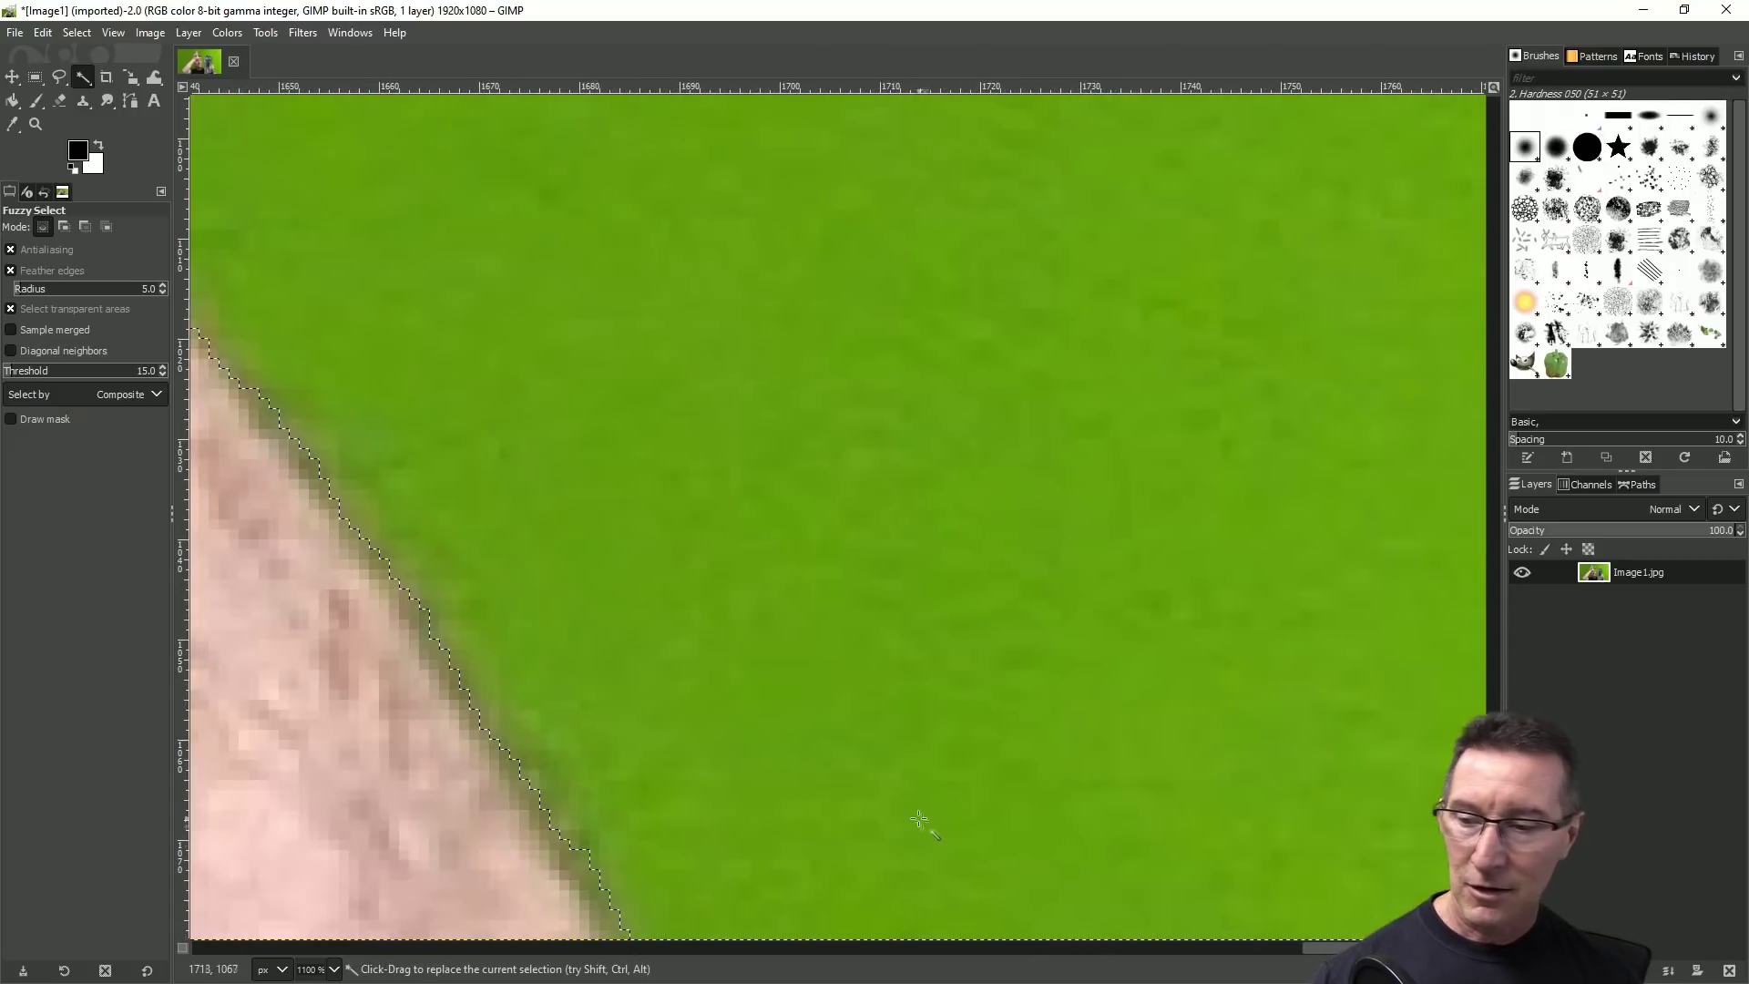
{"action": "scroll", "coordinate": [1192, 882], "scroll_direction": "down", "scroll_amount": 6, "text": "ctrl"}
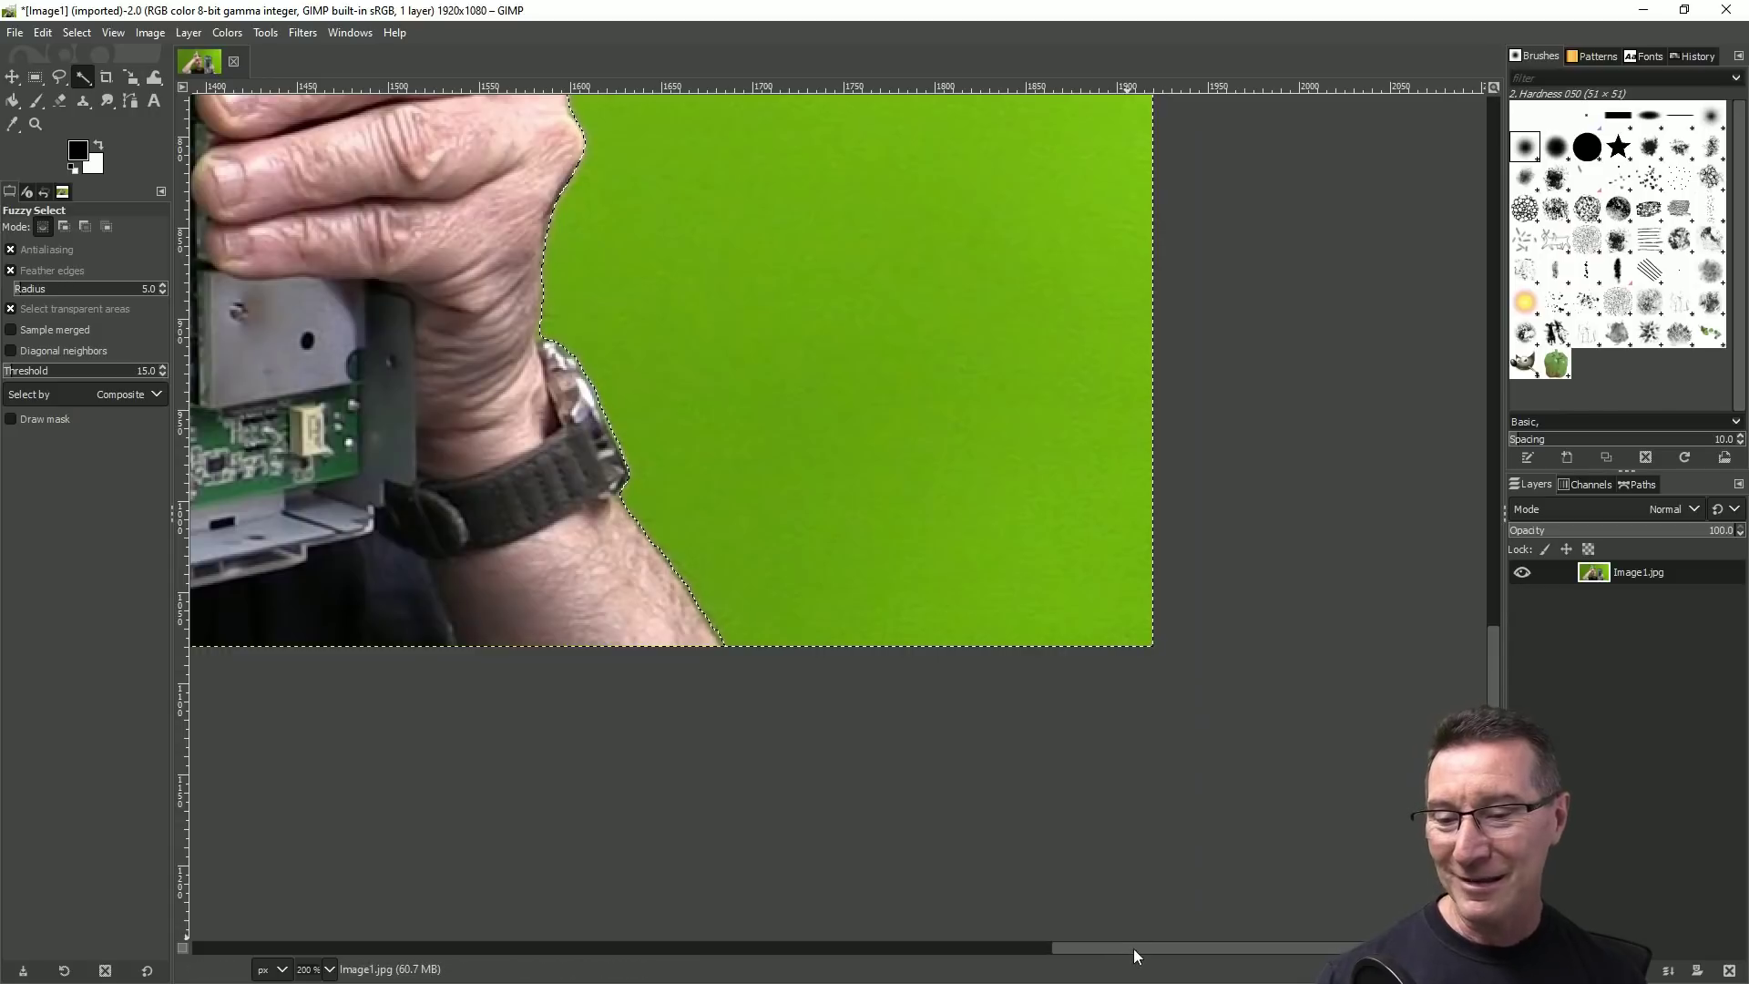
{"action": "left_click_drag", "start_coordinate": [1133, 948], "coordinate": [795, 964]}
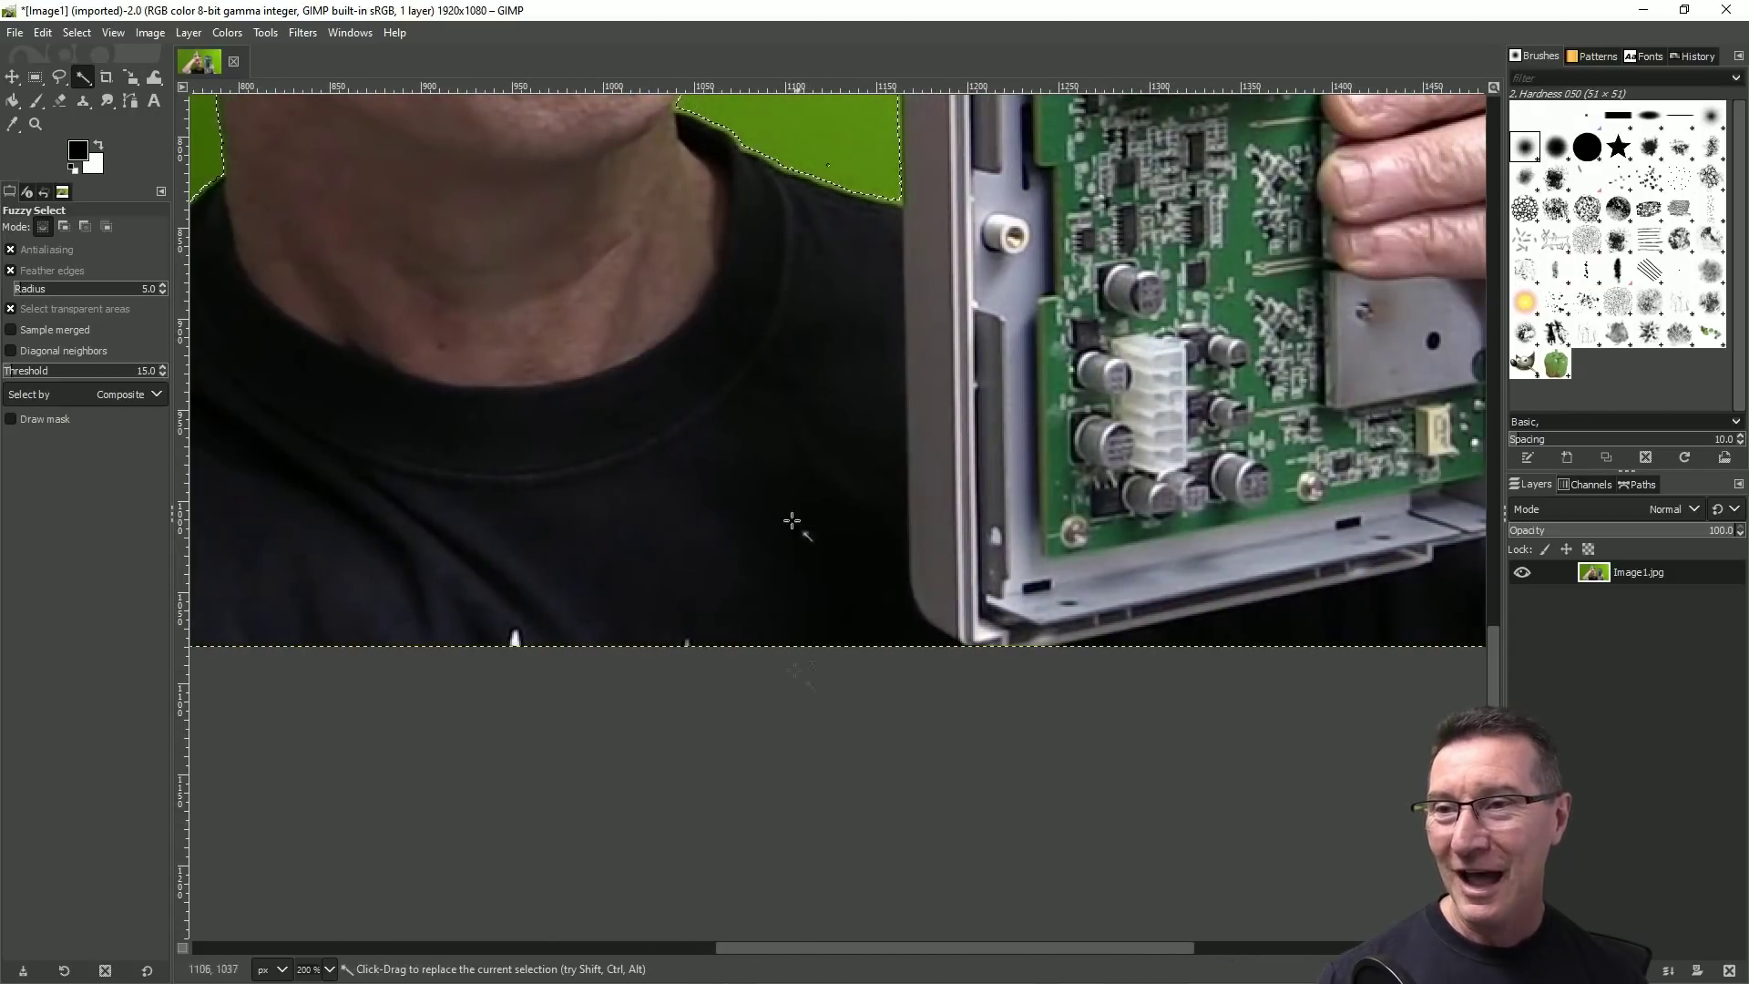
{"action": "scroll", "coordinate": [800, 437], "scroll_direction": "up", "scroll_amount": 6}
{"action": "scroll", "coordinate": [803, 377], "scroll_direction": "up", "scroll_amount": 5, "text": "ctrl"}
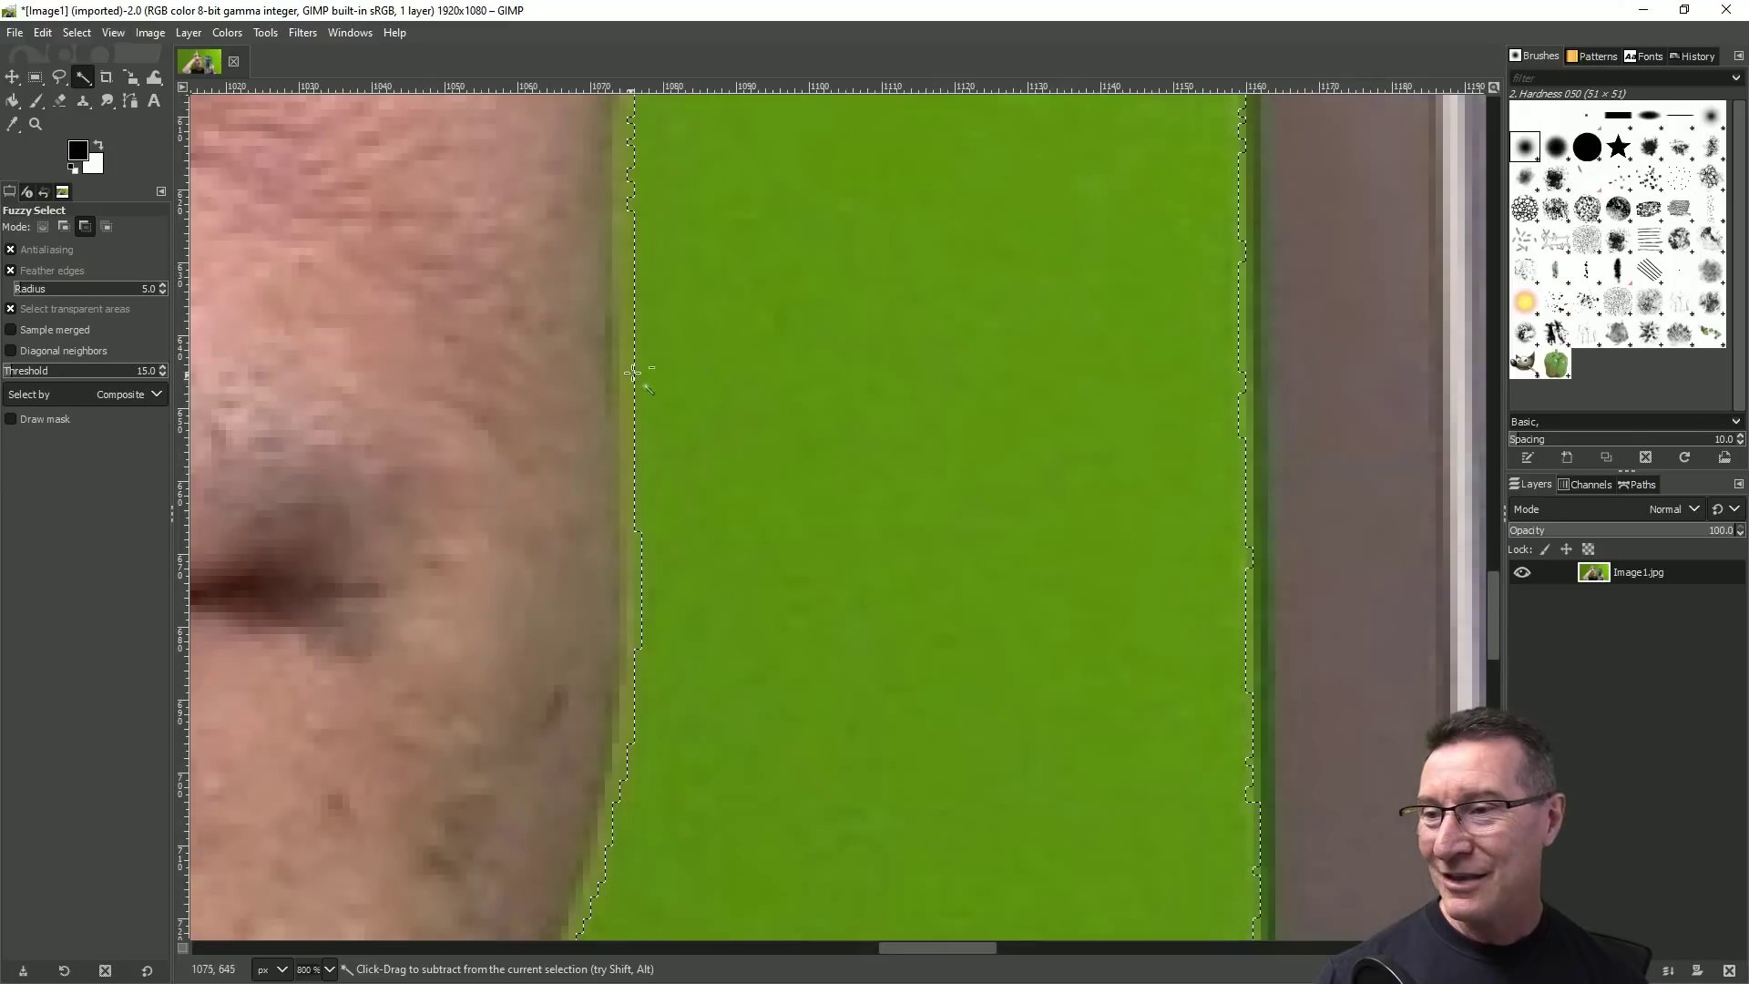
- Add the green strip's edge pixels beside the face to the selection
{"action": "key", "text": "shift"}
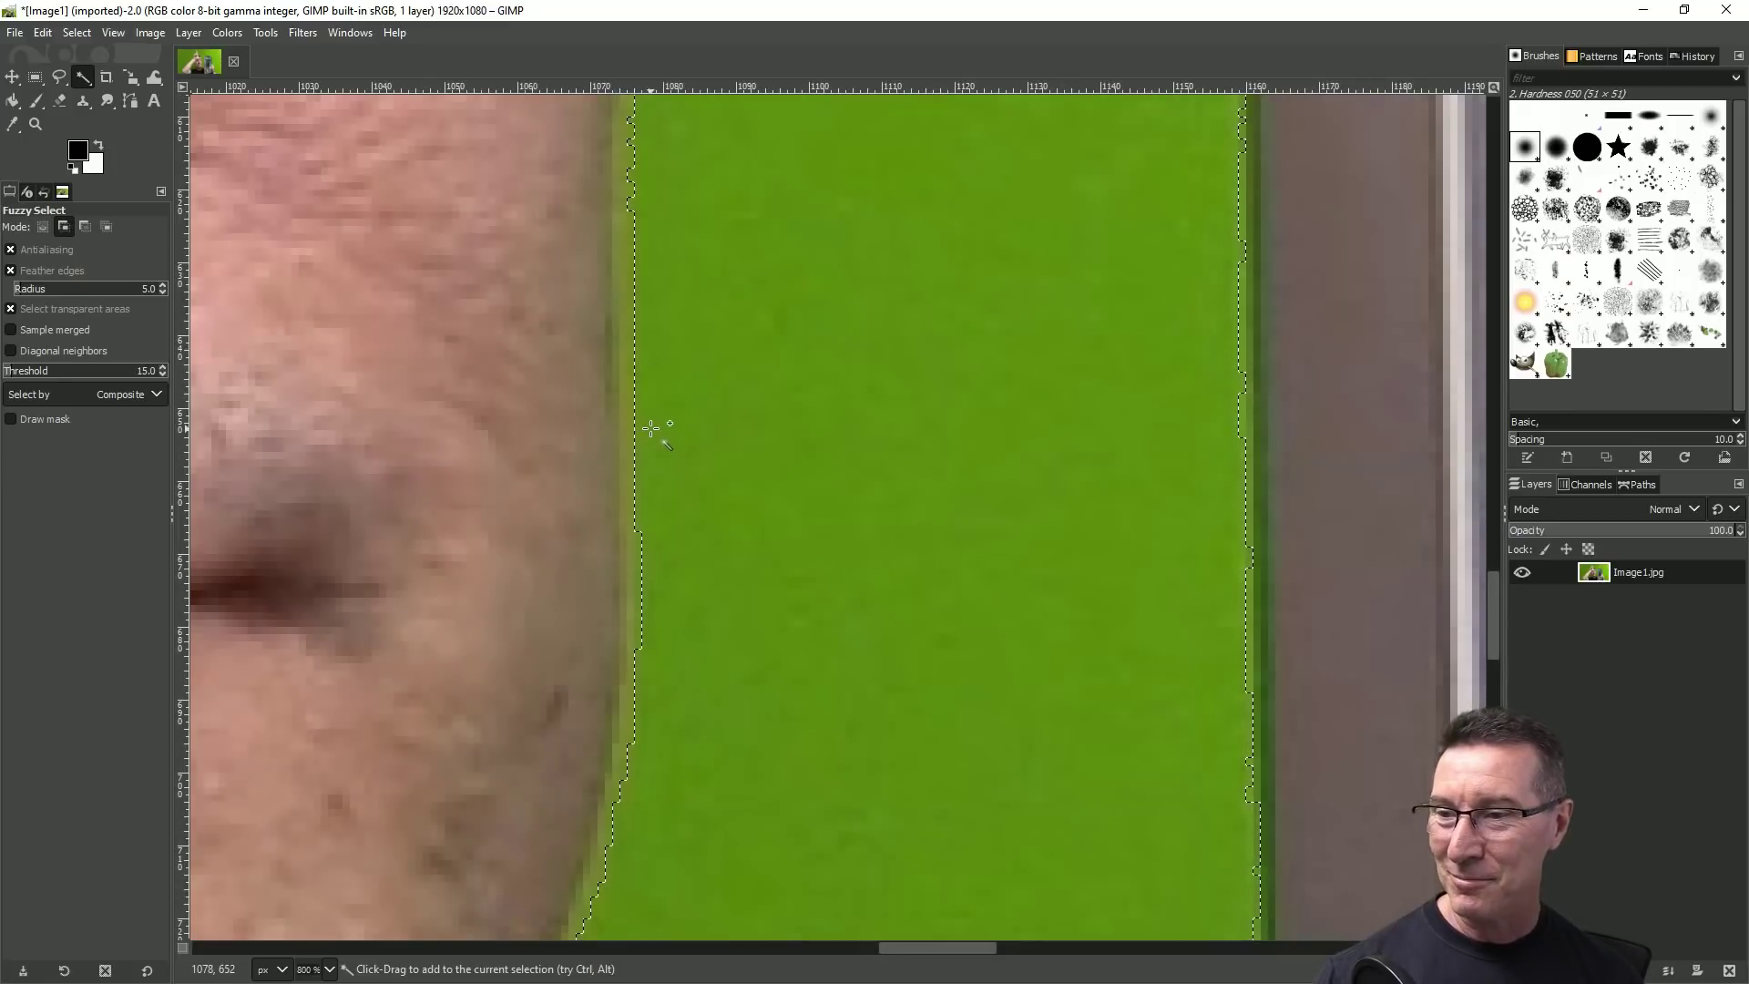
{"action": "left_click", "coordinate": [651, 428]}
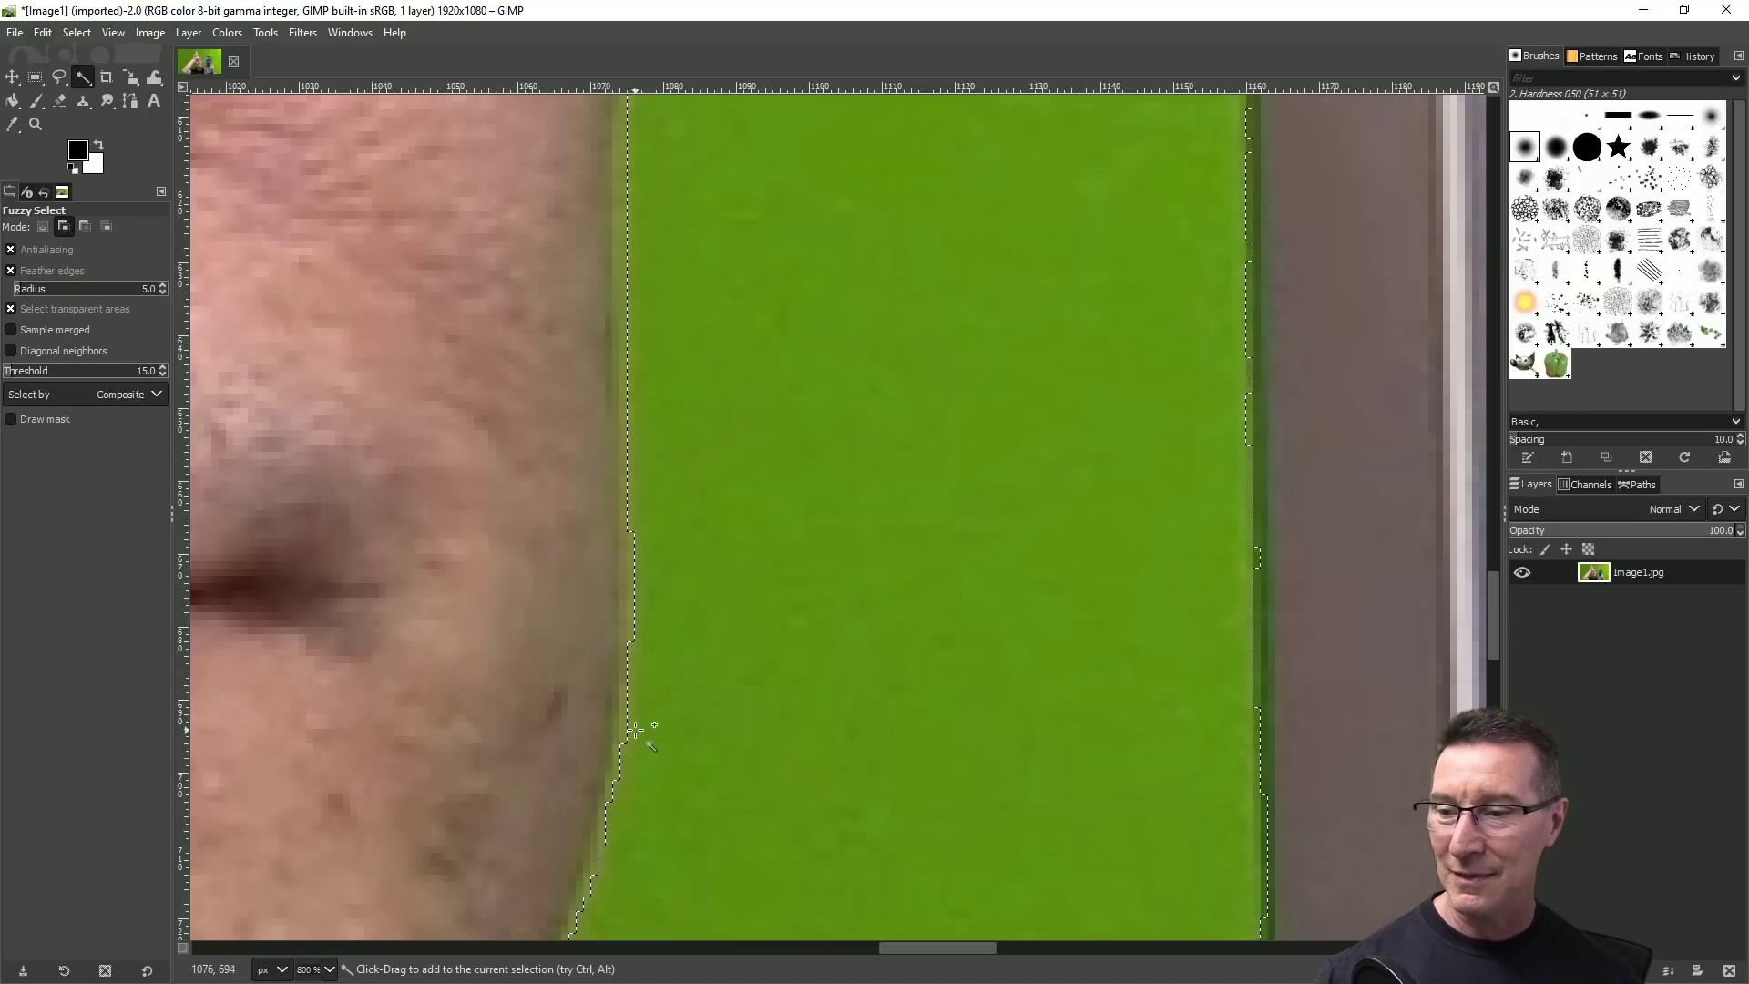
{"action": "left_click", "coordinate": [637, 788], "text": "shift"}
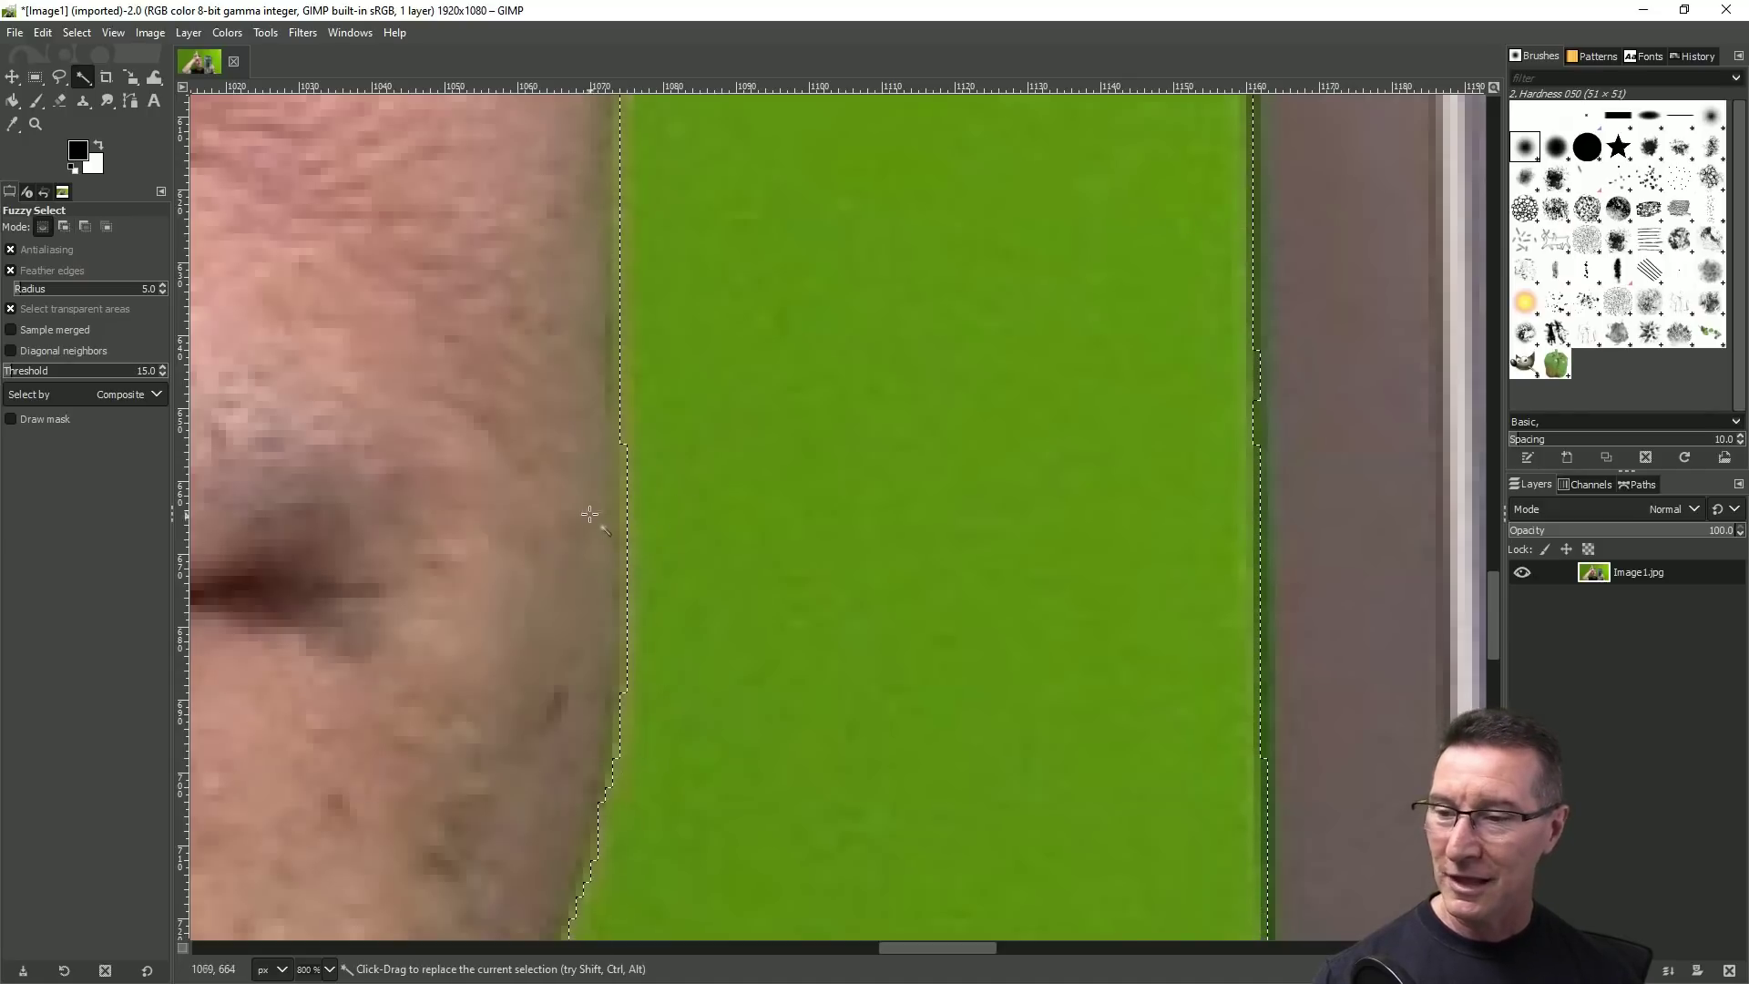
{"action": "scroll", "coordinate": [591, 514], "scroll_direction": "down", "scroll_amount": 6}
{"action": "scroll", "coordinate": [681, 759], "scroll_direction": "down", "scroll_amount": 4}
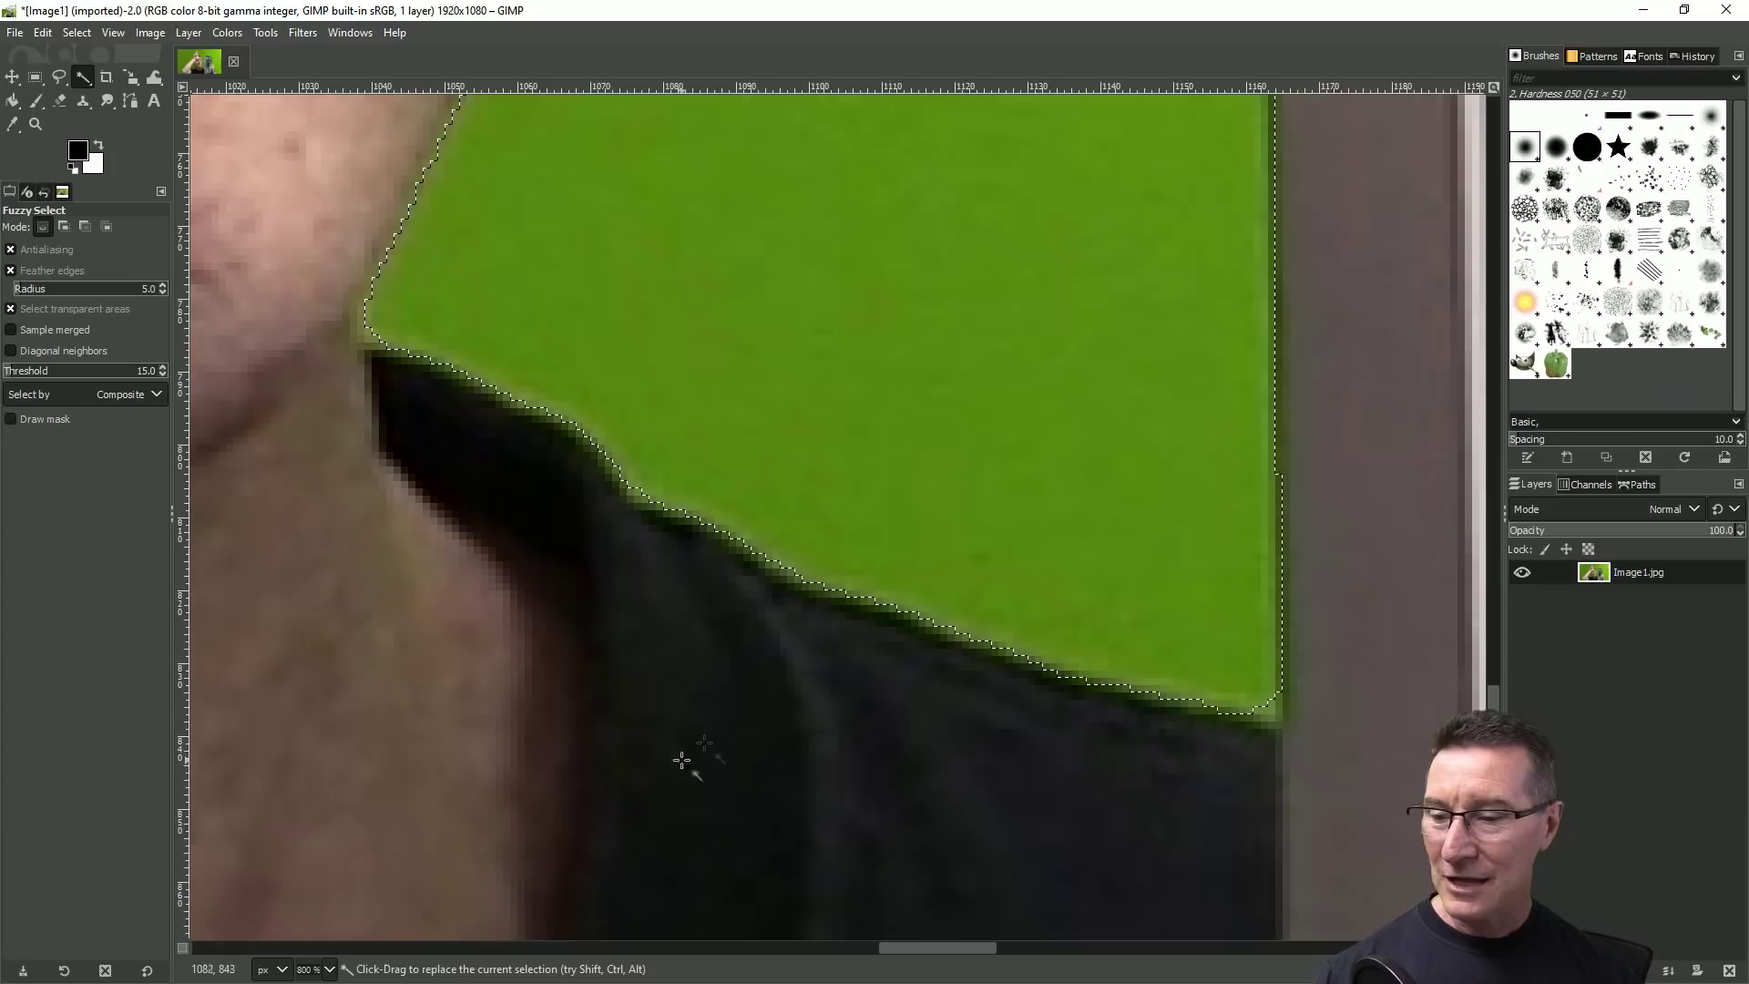
{"action": "left_click_drag", "start_coordinate": [967, 946], "coordinate": [1024, 925]}
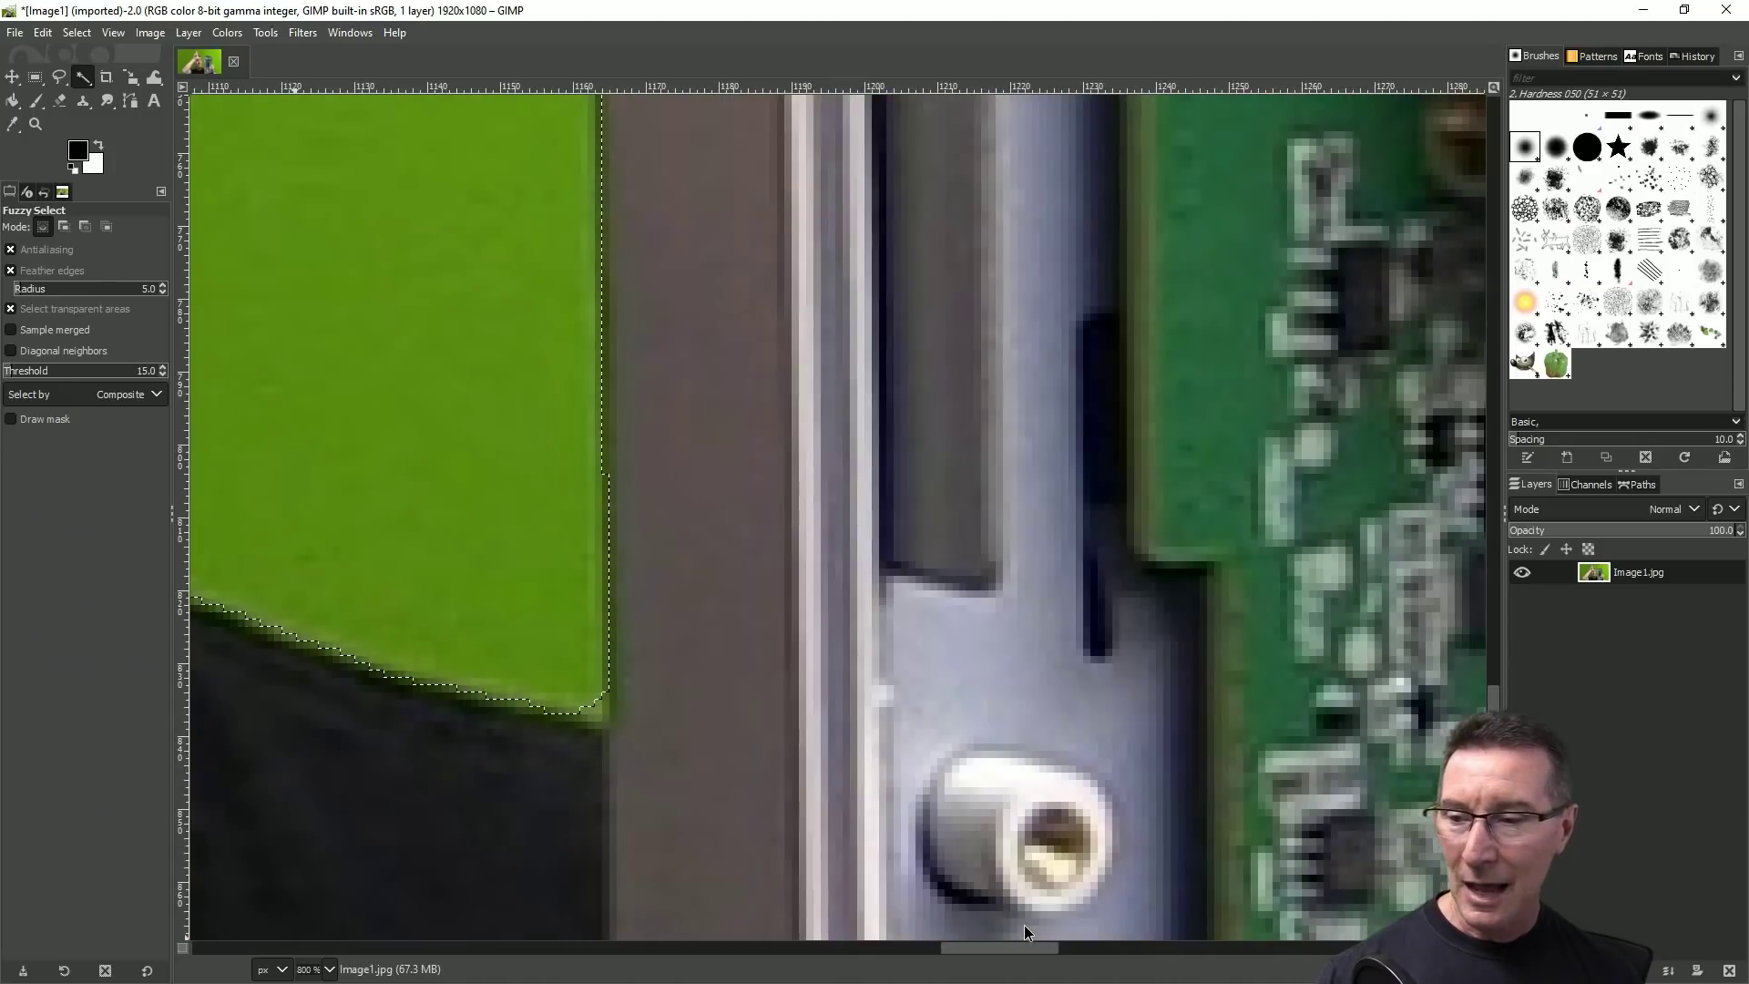
{"action": "scroll", "coordinate": [637, 410], "scroll_direction": "up", "scroll_amount": 20}
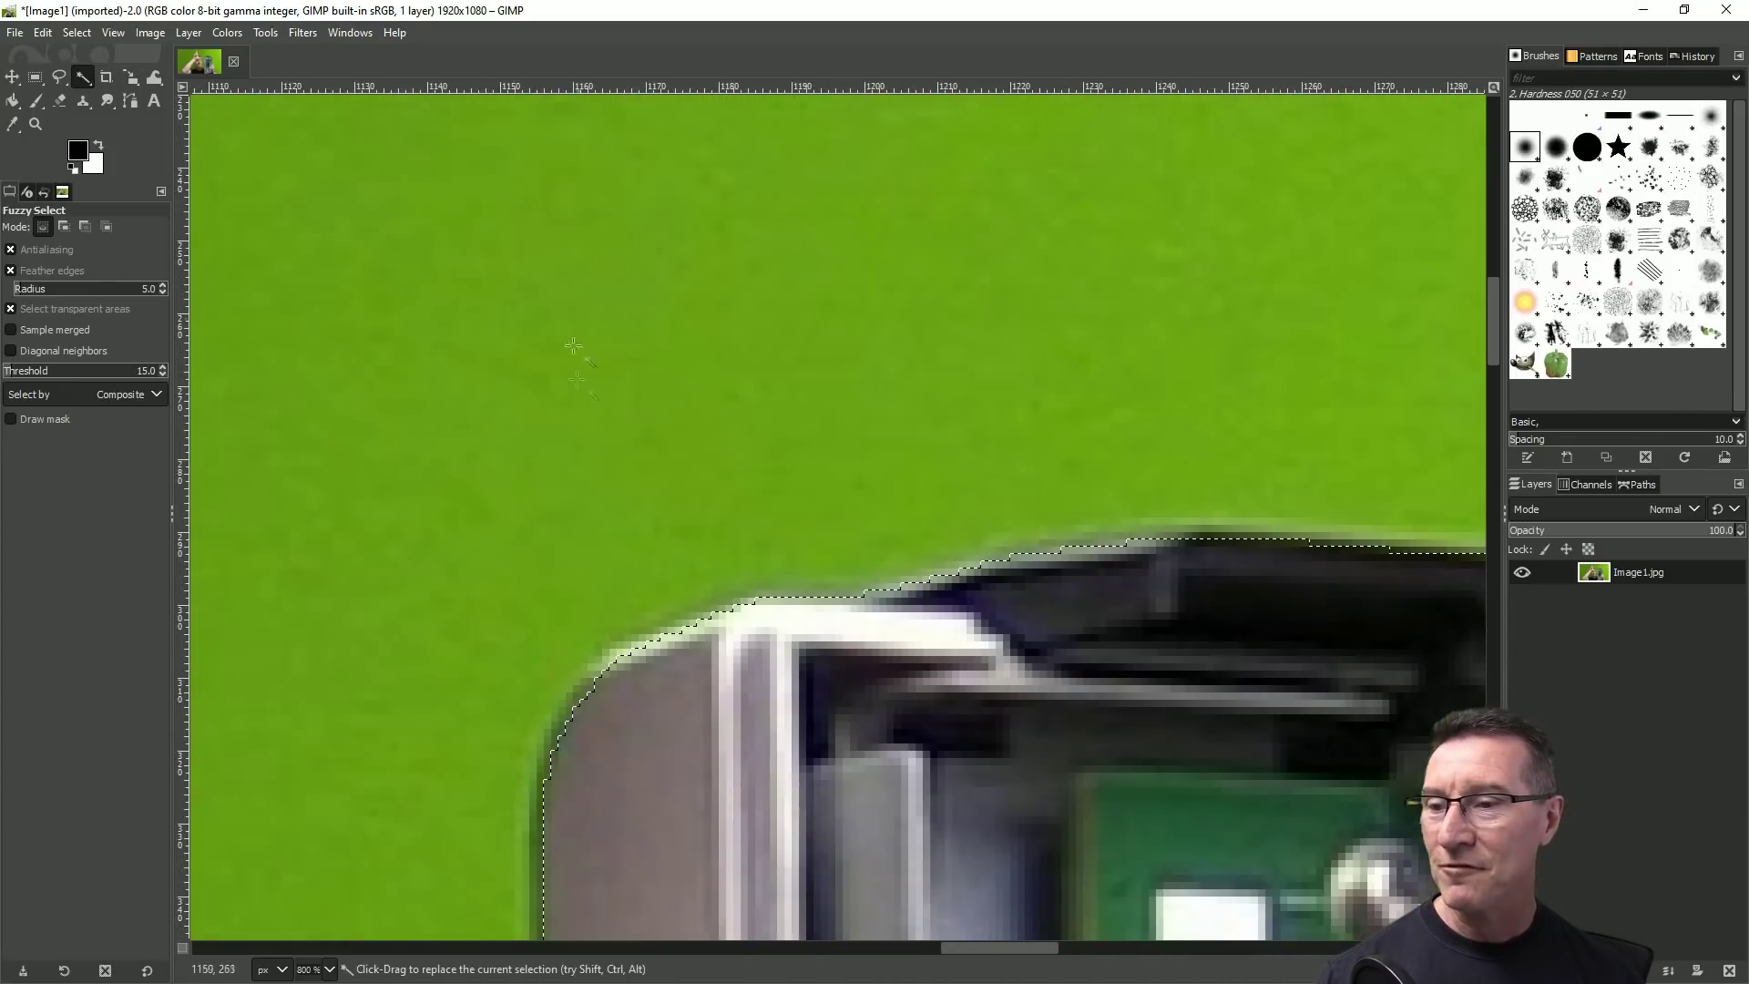
{"action": "scroll", "coordinate": [573, 346], "scroll_direction": "down", "scroll_amount": 2}
{"action": "left_click_drag", "start_coordinate": [960, 952], "coordinate": [815, 963]}
- Add the green pockets between the dark hair strands to the selection
{"action": "key", "text": "shift"}
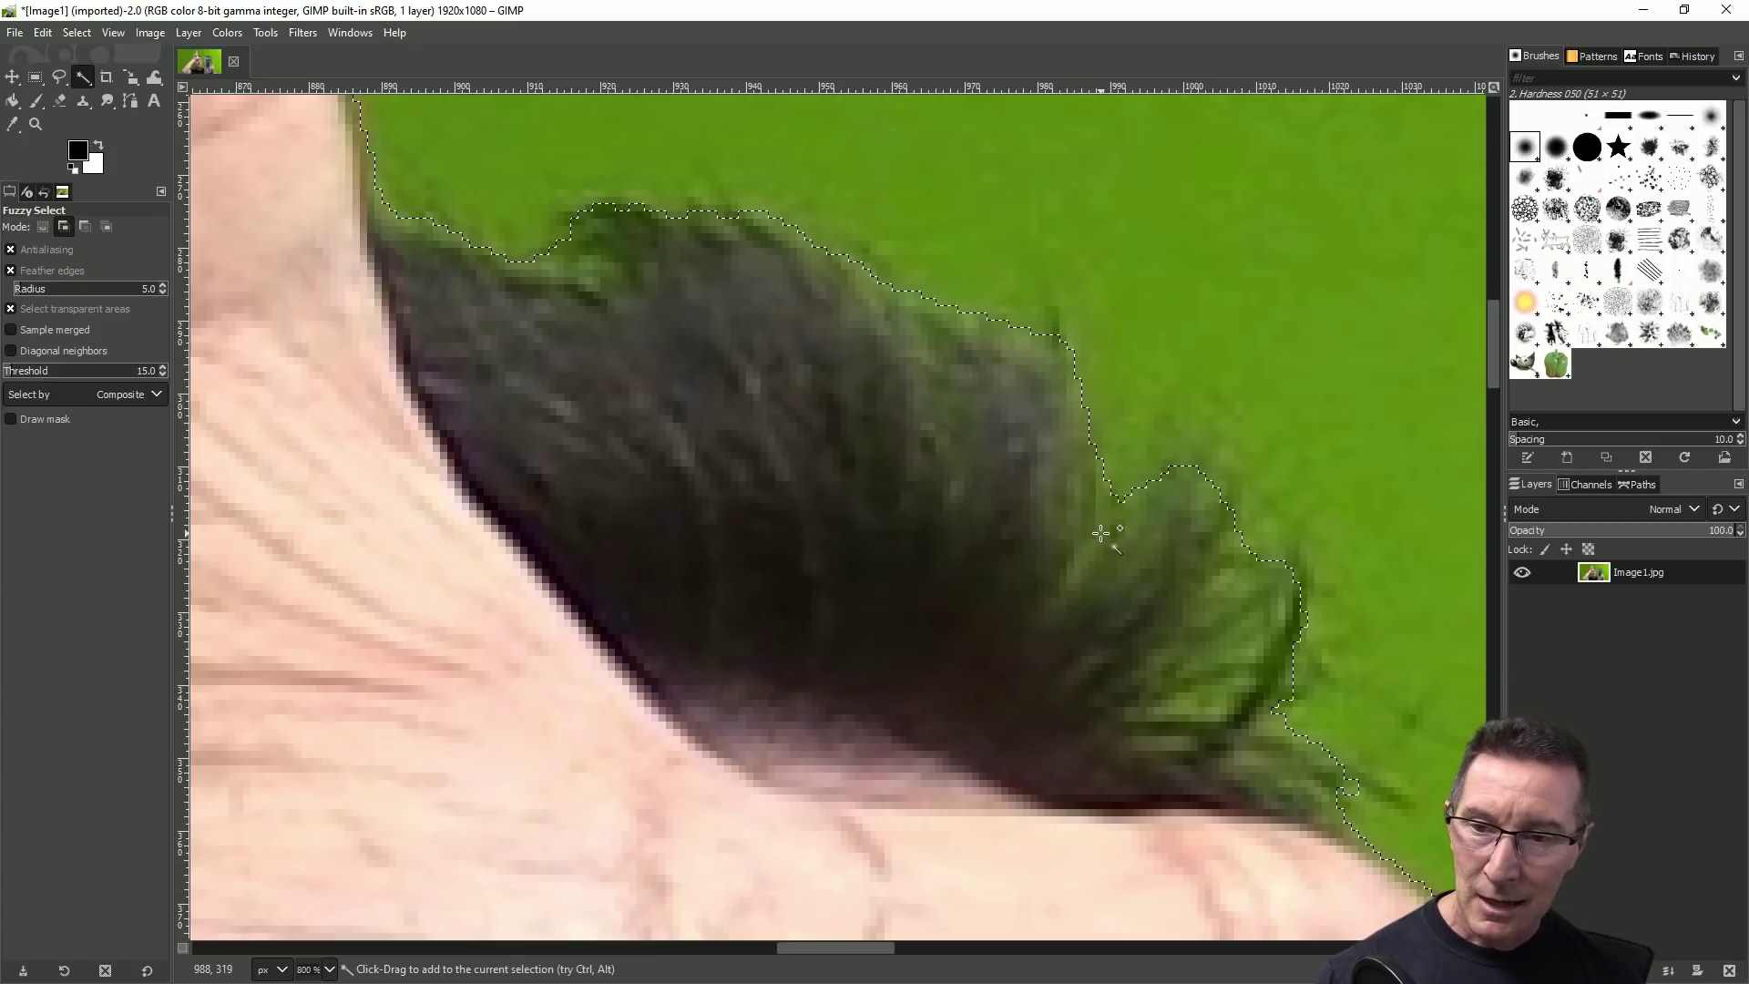
{"action": "left_click", "coordinate": [1102, 533], "text": "shift"}
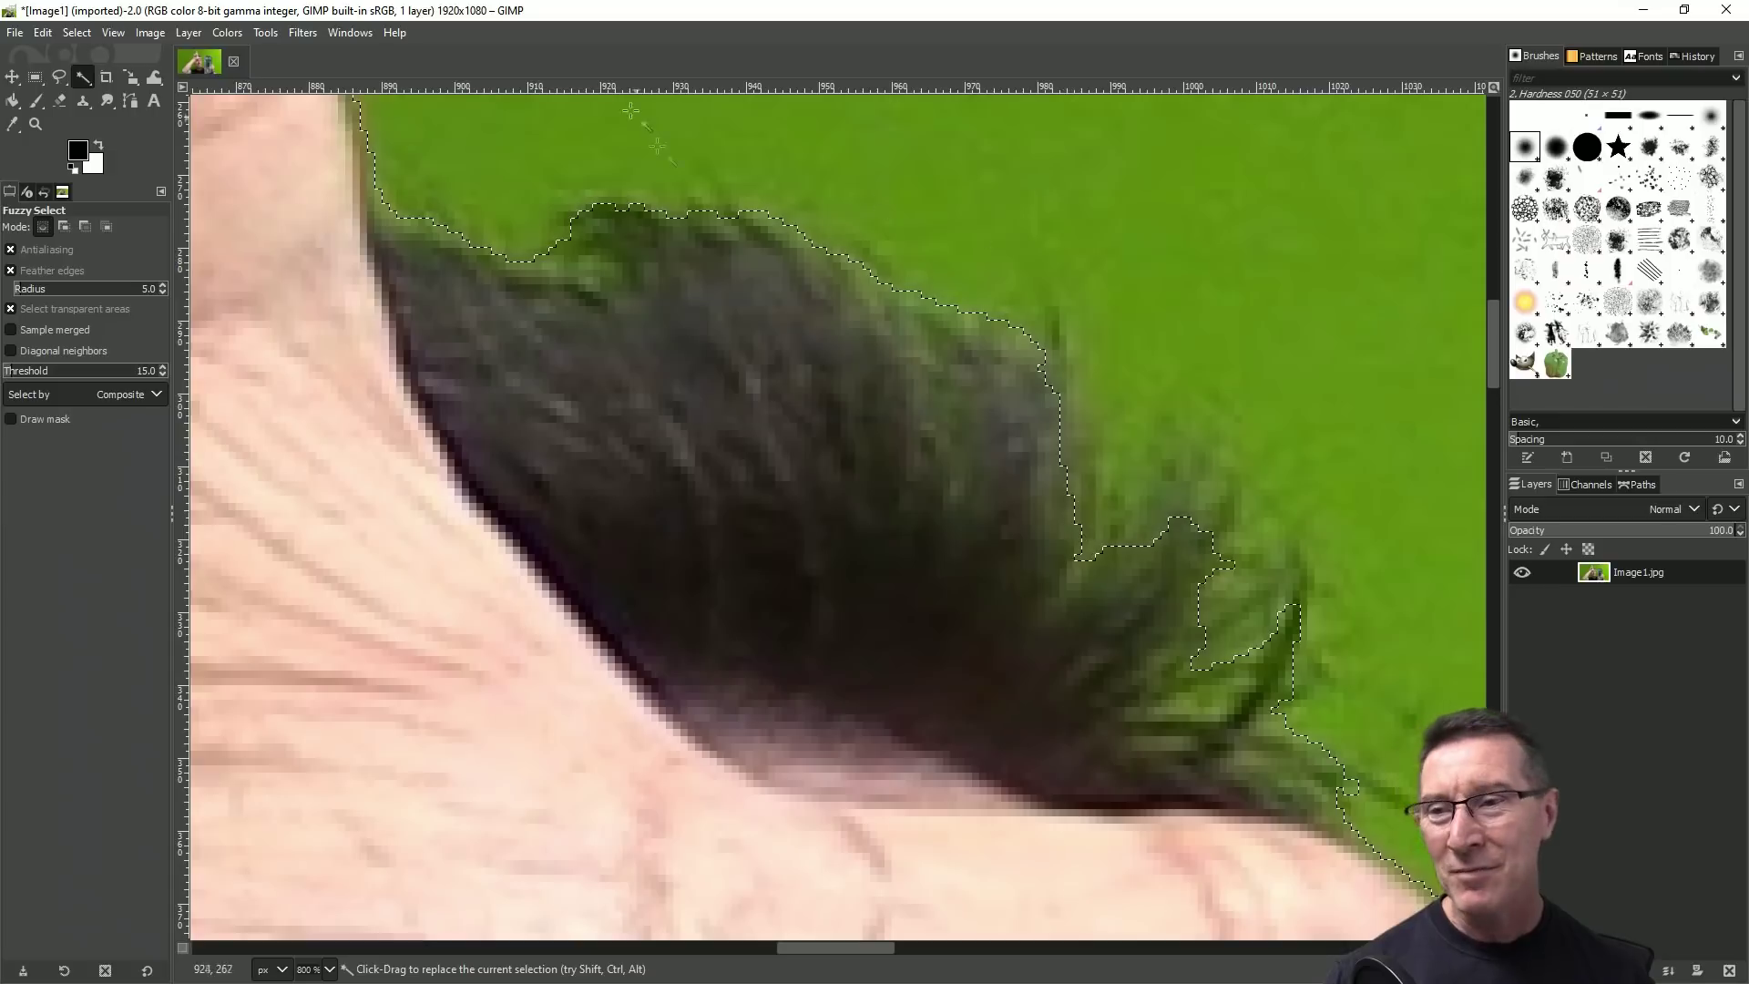
{"action": "key", "text": "shift"}
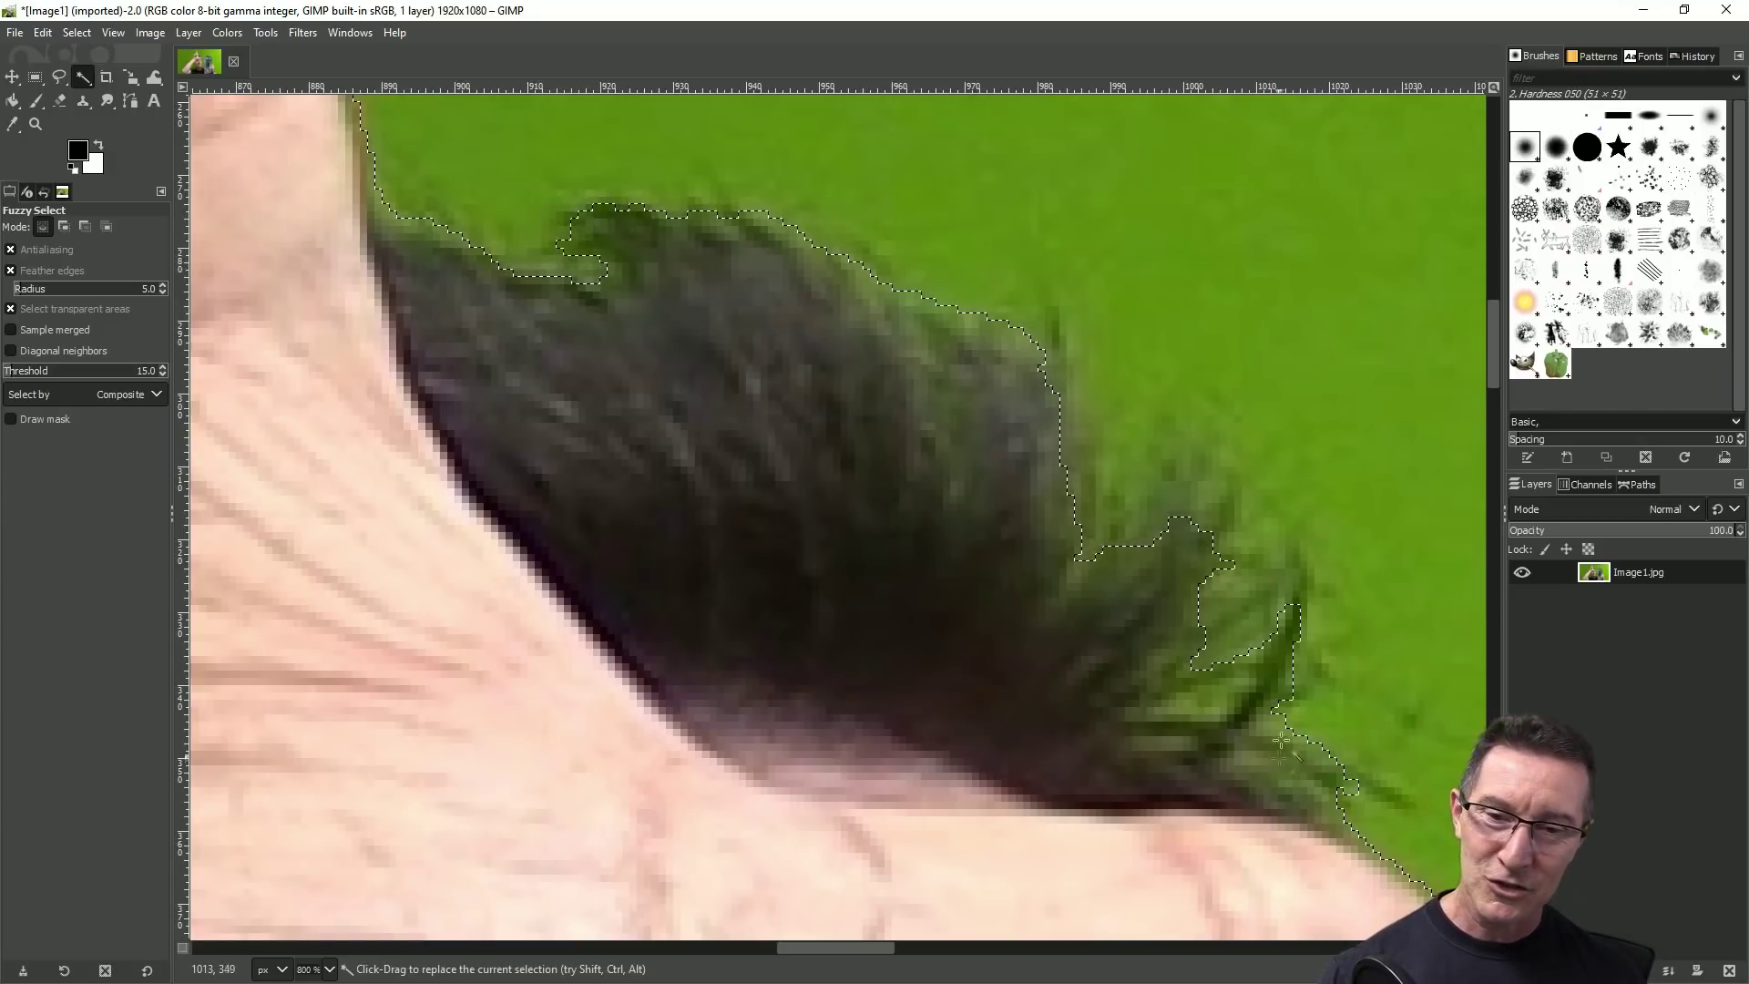
{"action": "key", "text": "shift"}
{"action": "key", "text": "shift"}
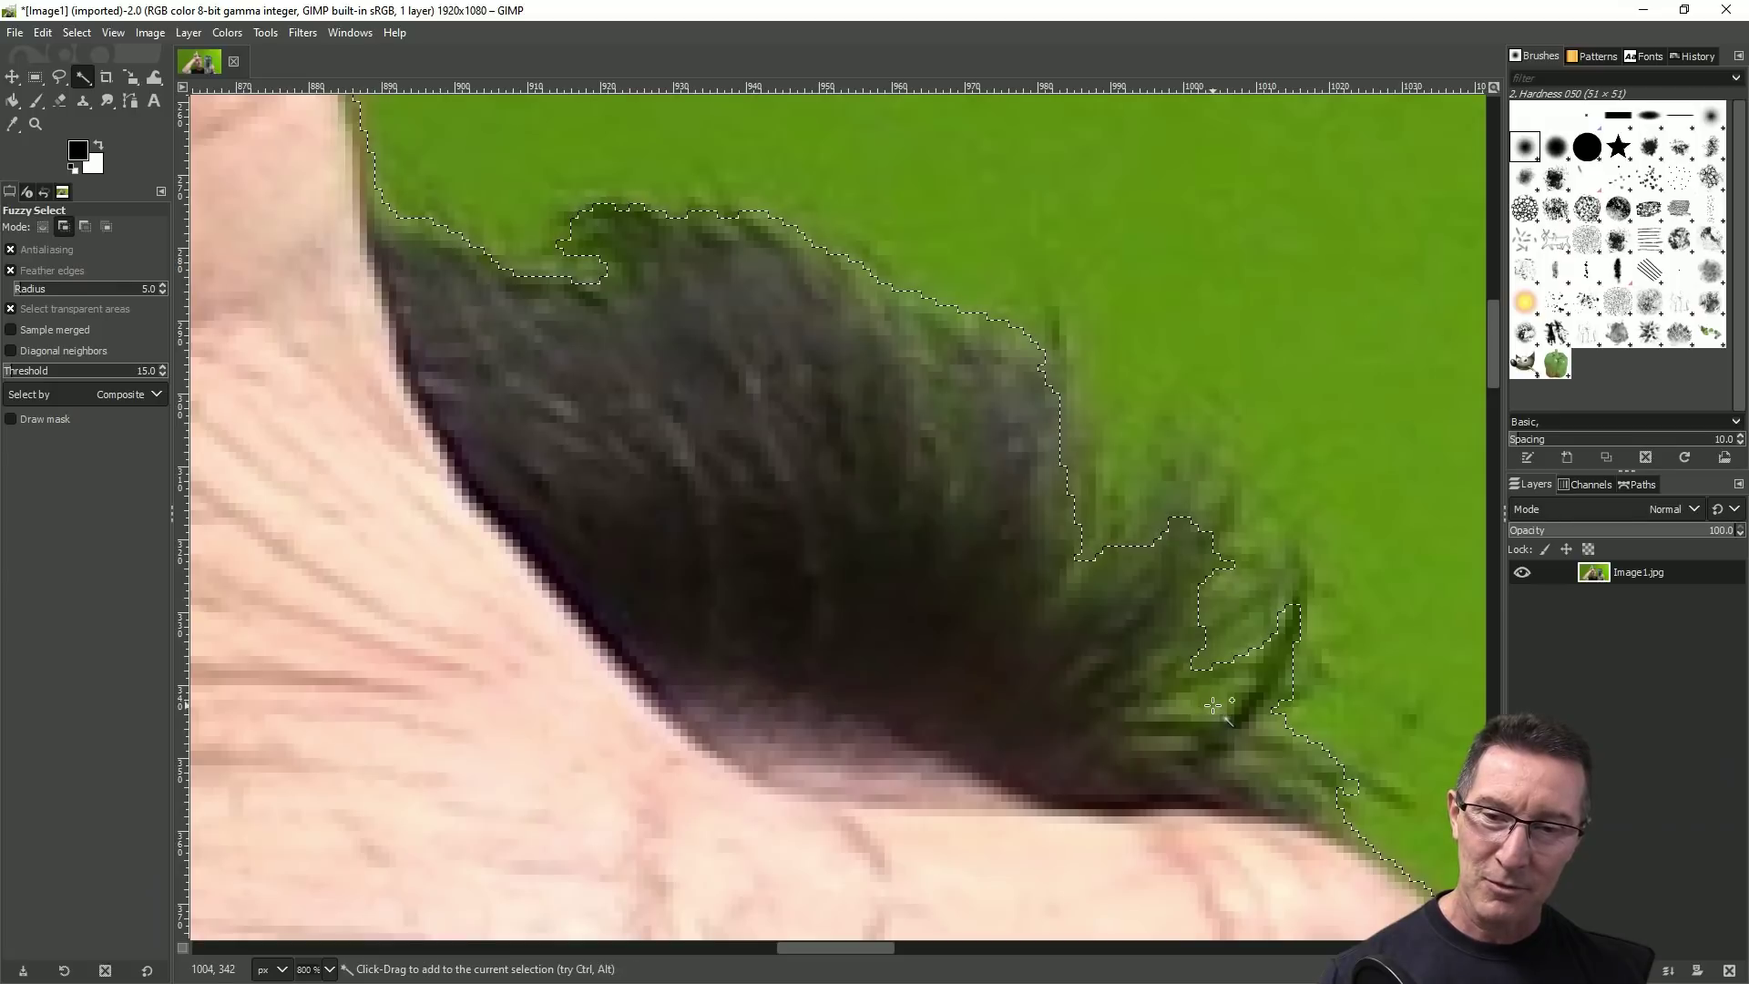
{"action": "scroll", "coordinate": [1347, 746], "scroll_direction": "down", "scroll_amount": 6}
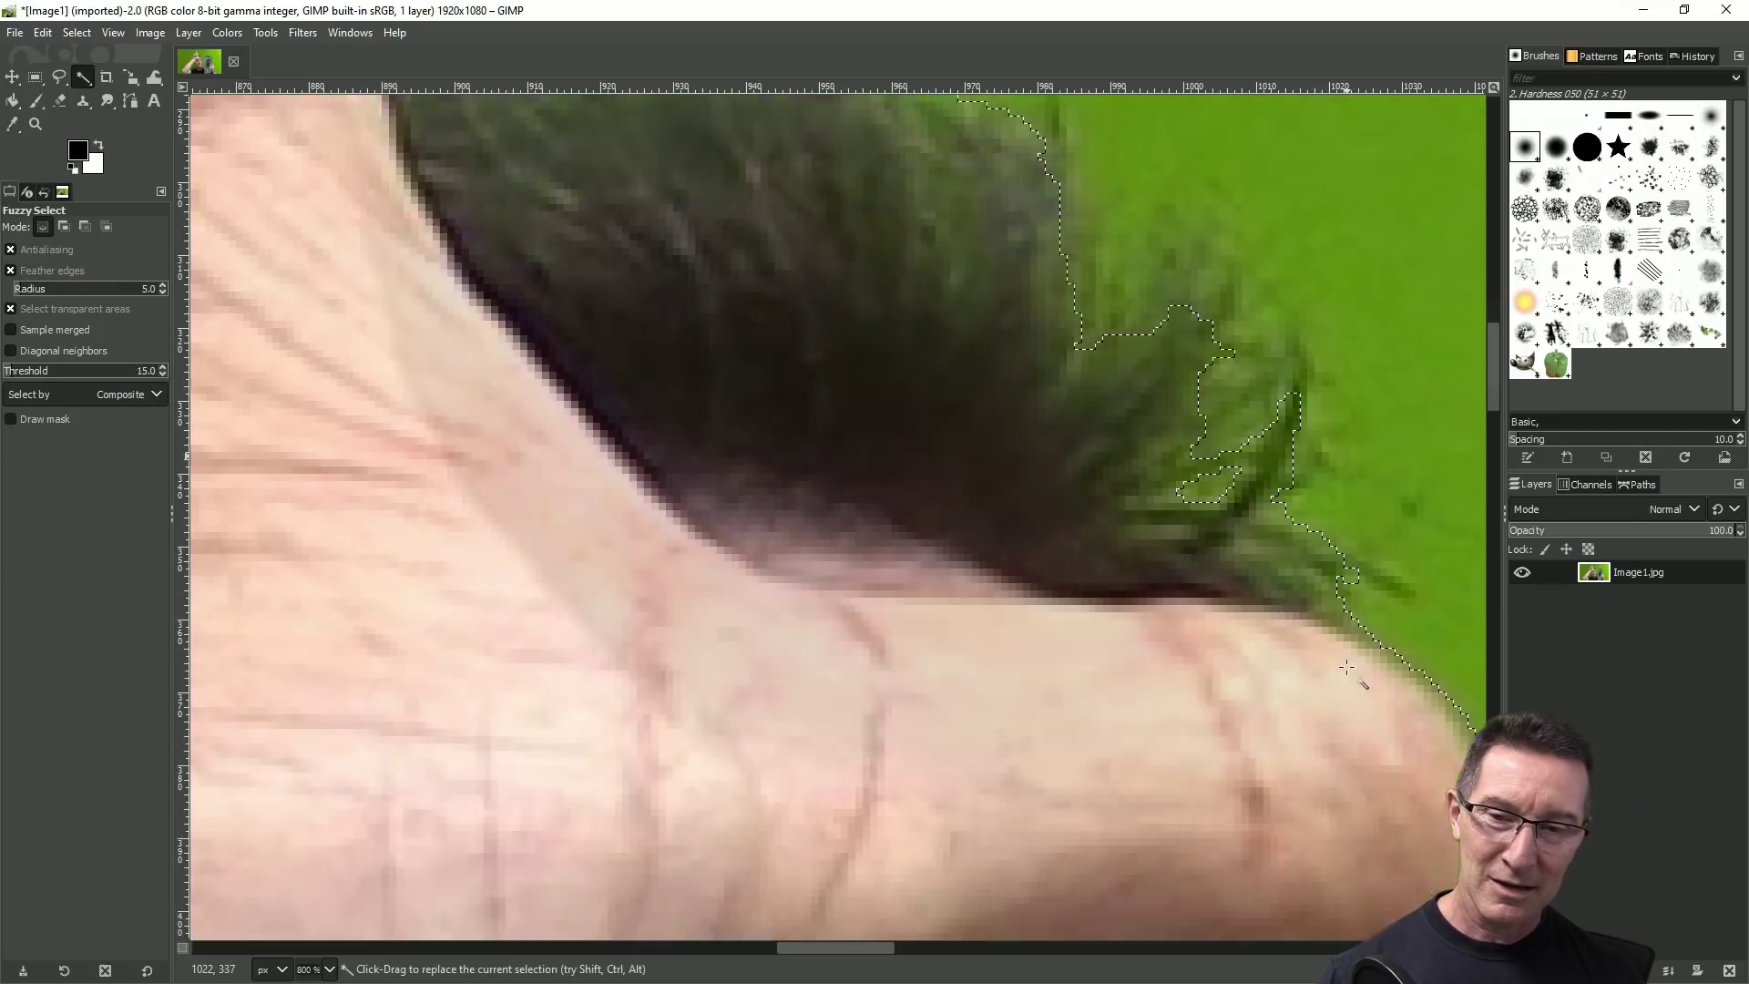
{"action": "scroll", "coordinate": [1351, 363], "scroll_direction": "up", "scroll_amount": 4}
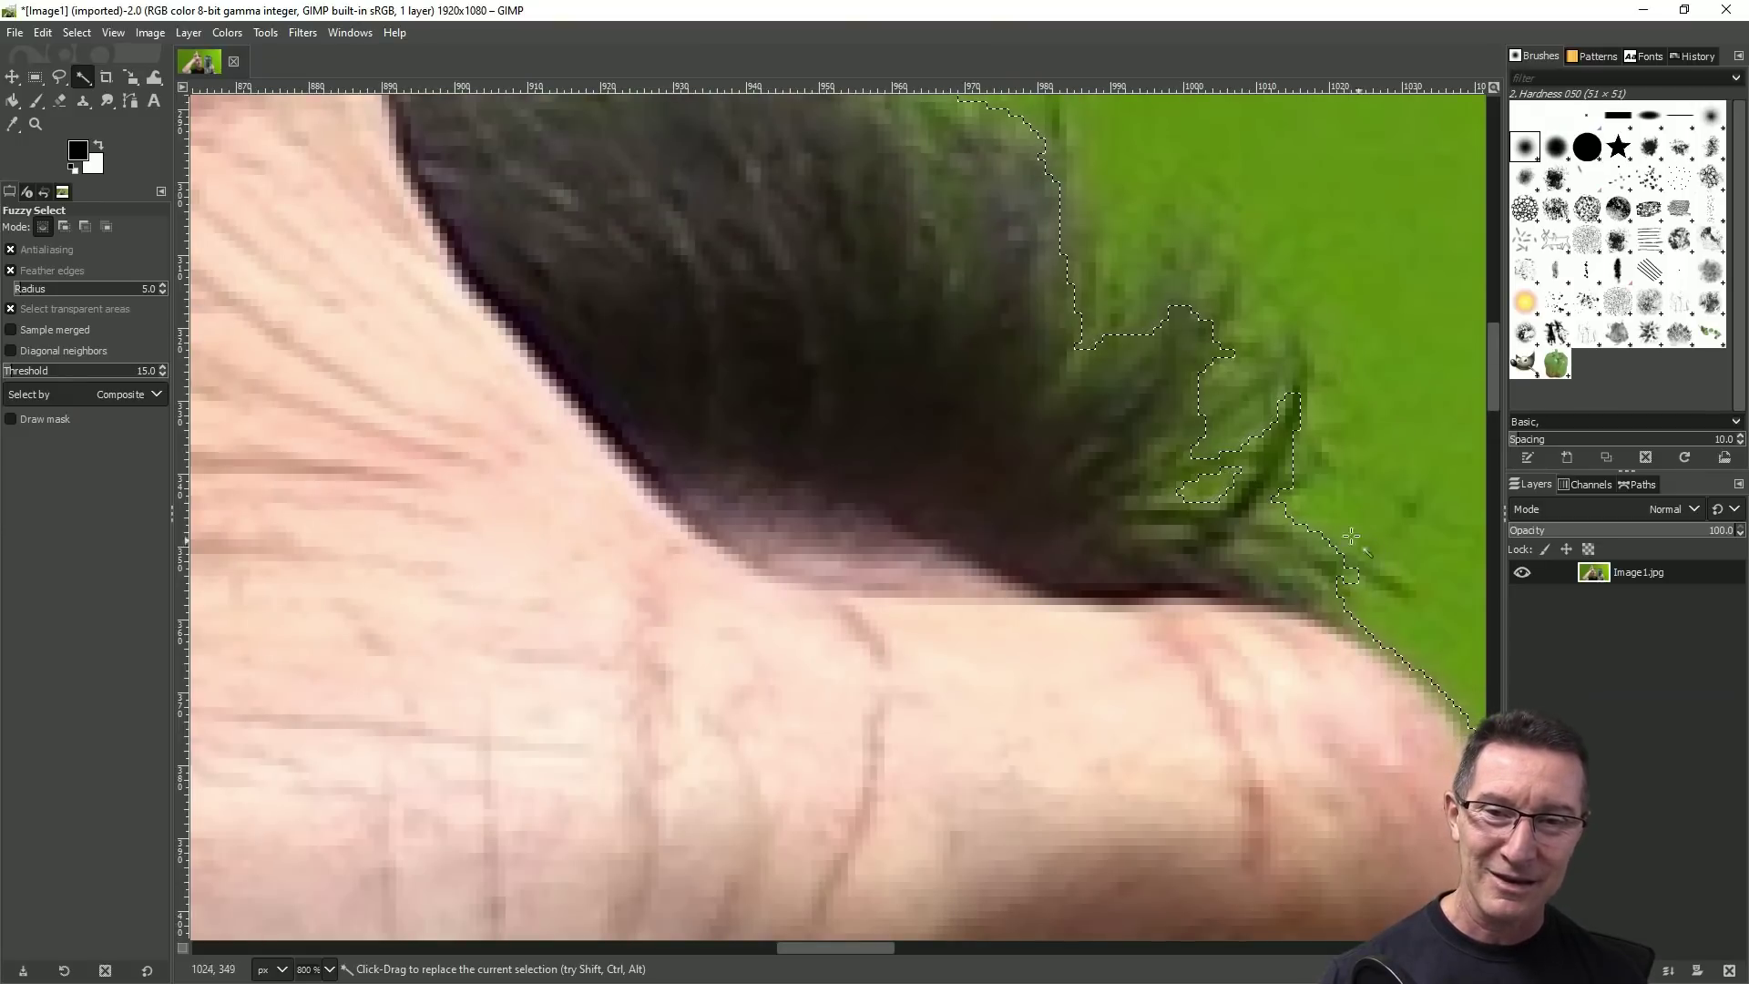
{"action": "key", "text": "shift"}
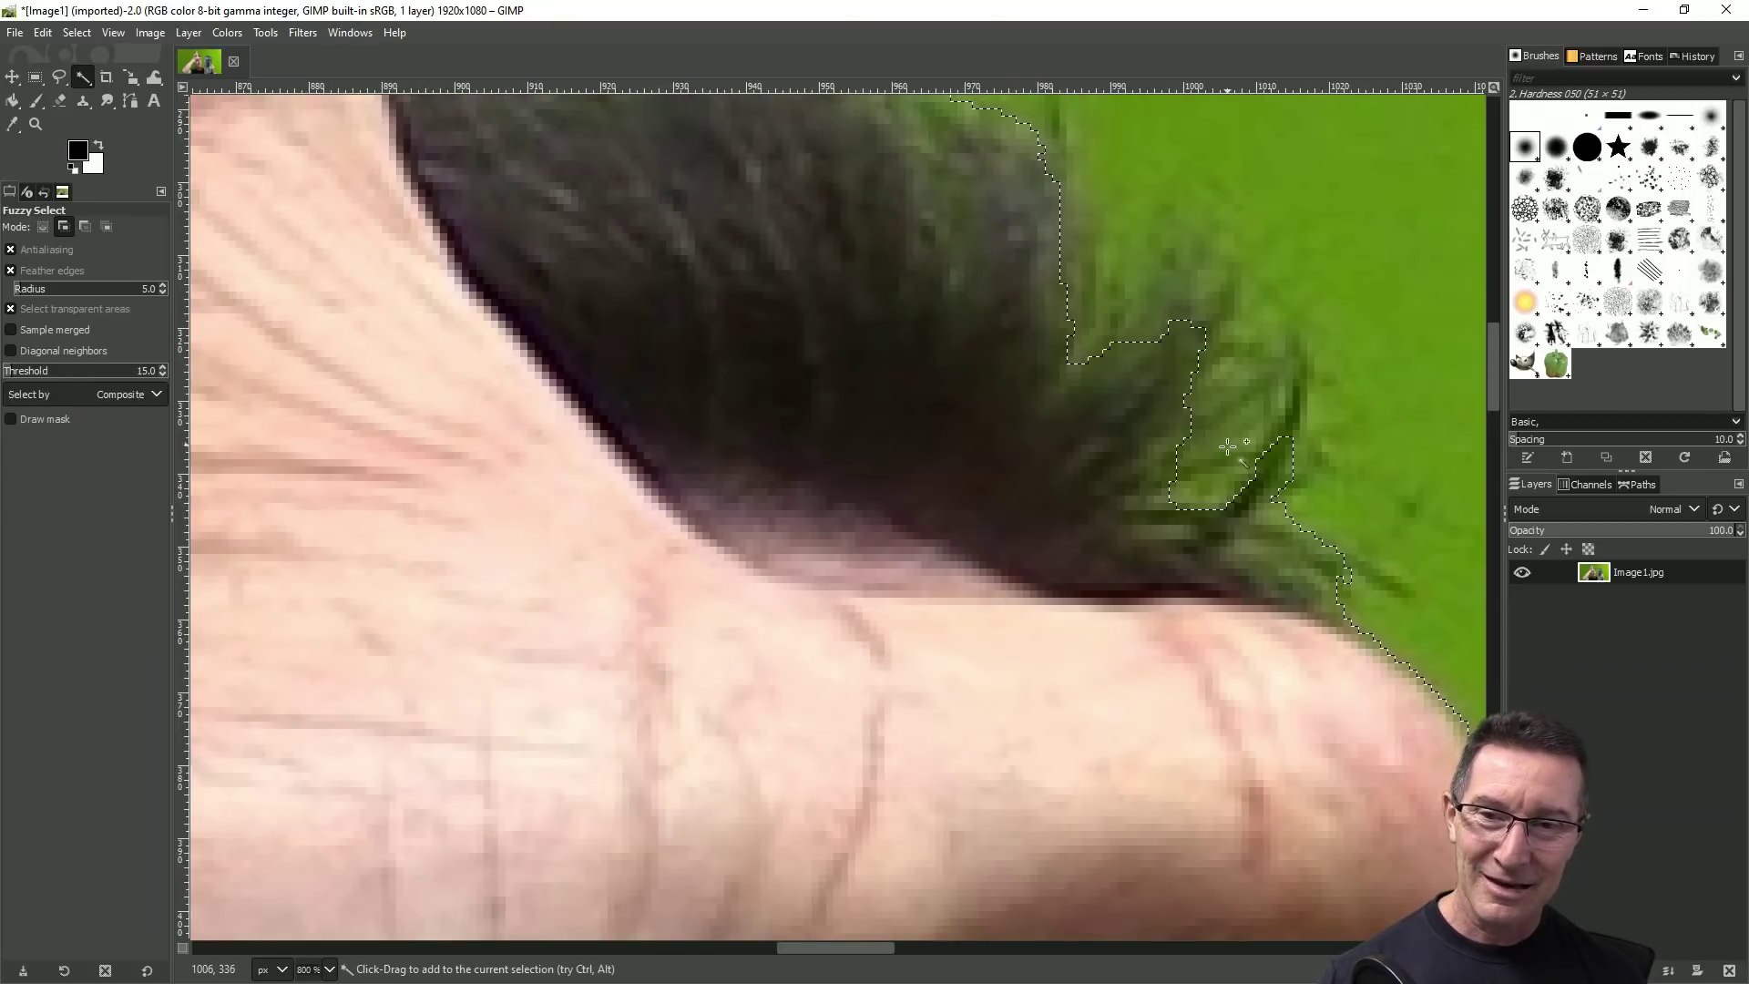
- Add the missed green along the arm's edge to the selection
{"action": "key", "text": "ctrl"}
{"action": "scroll", "coordinate": [1202, 376], "scroll_direction": "down", "scroll_amount": 4}
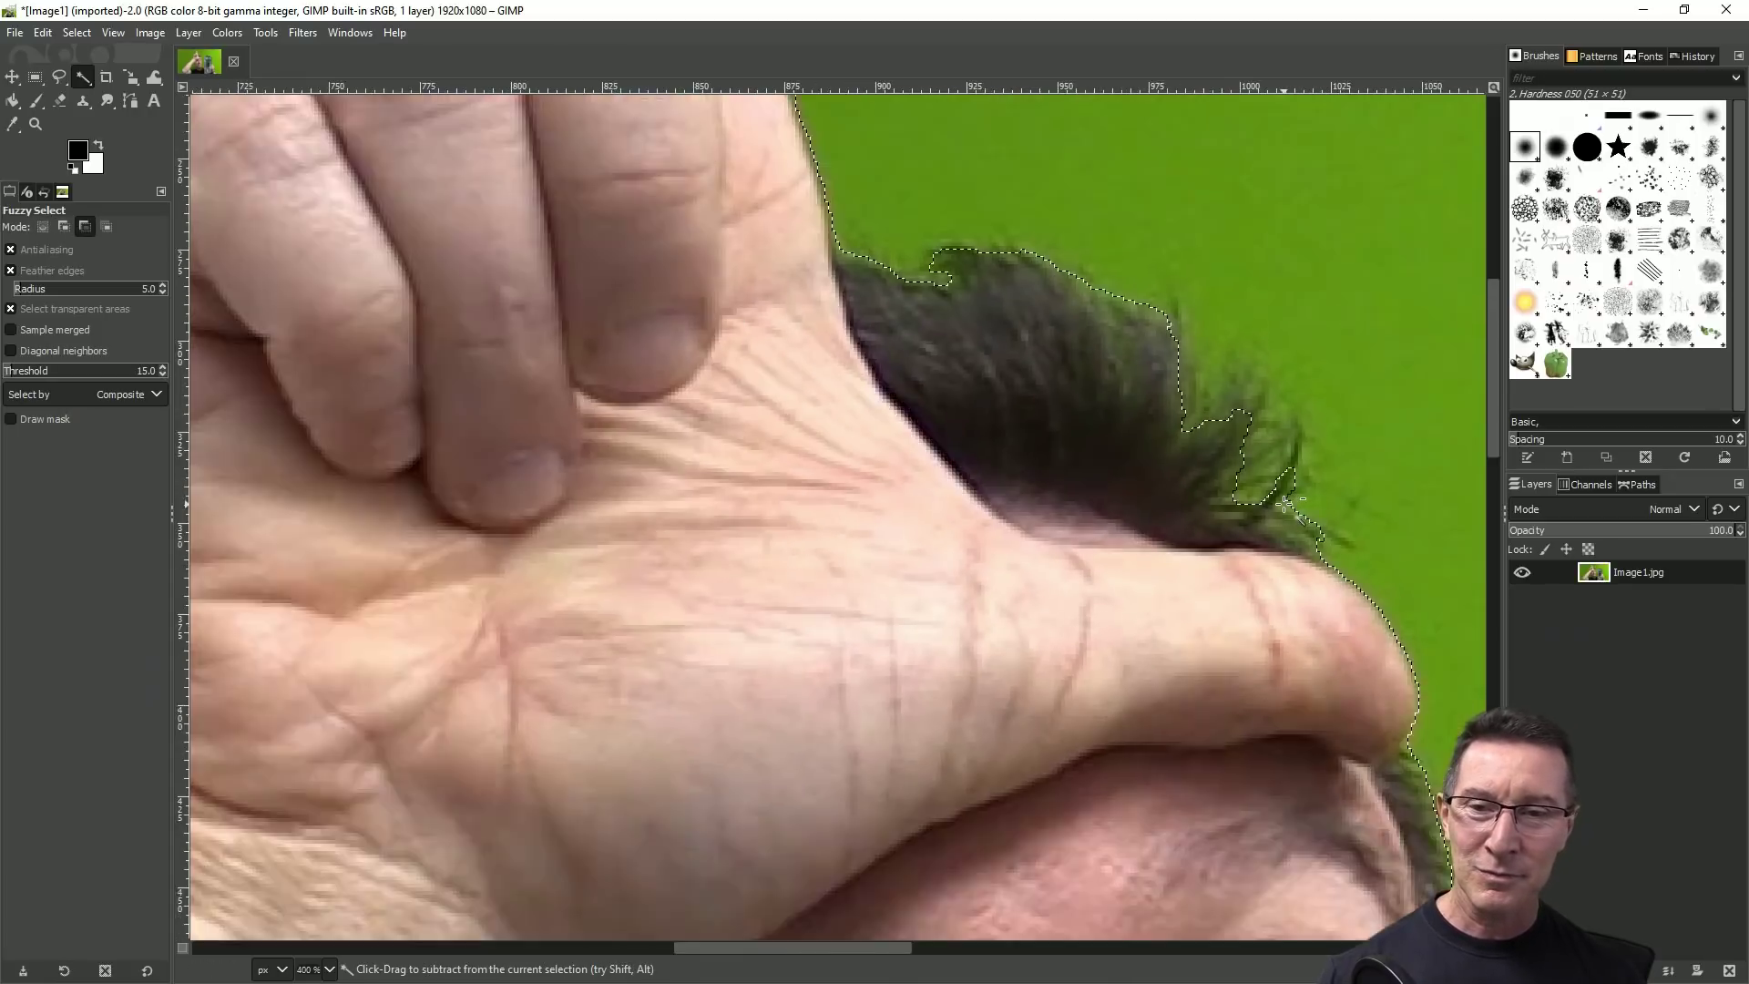
{"action": "scroll", "coordinate": [1266, 608], "scroll_direction": "down", "scroll_amount": 1}
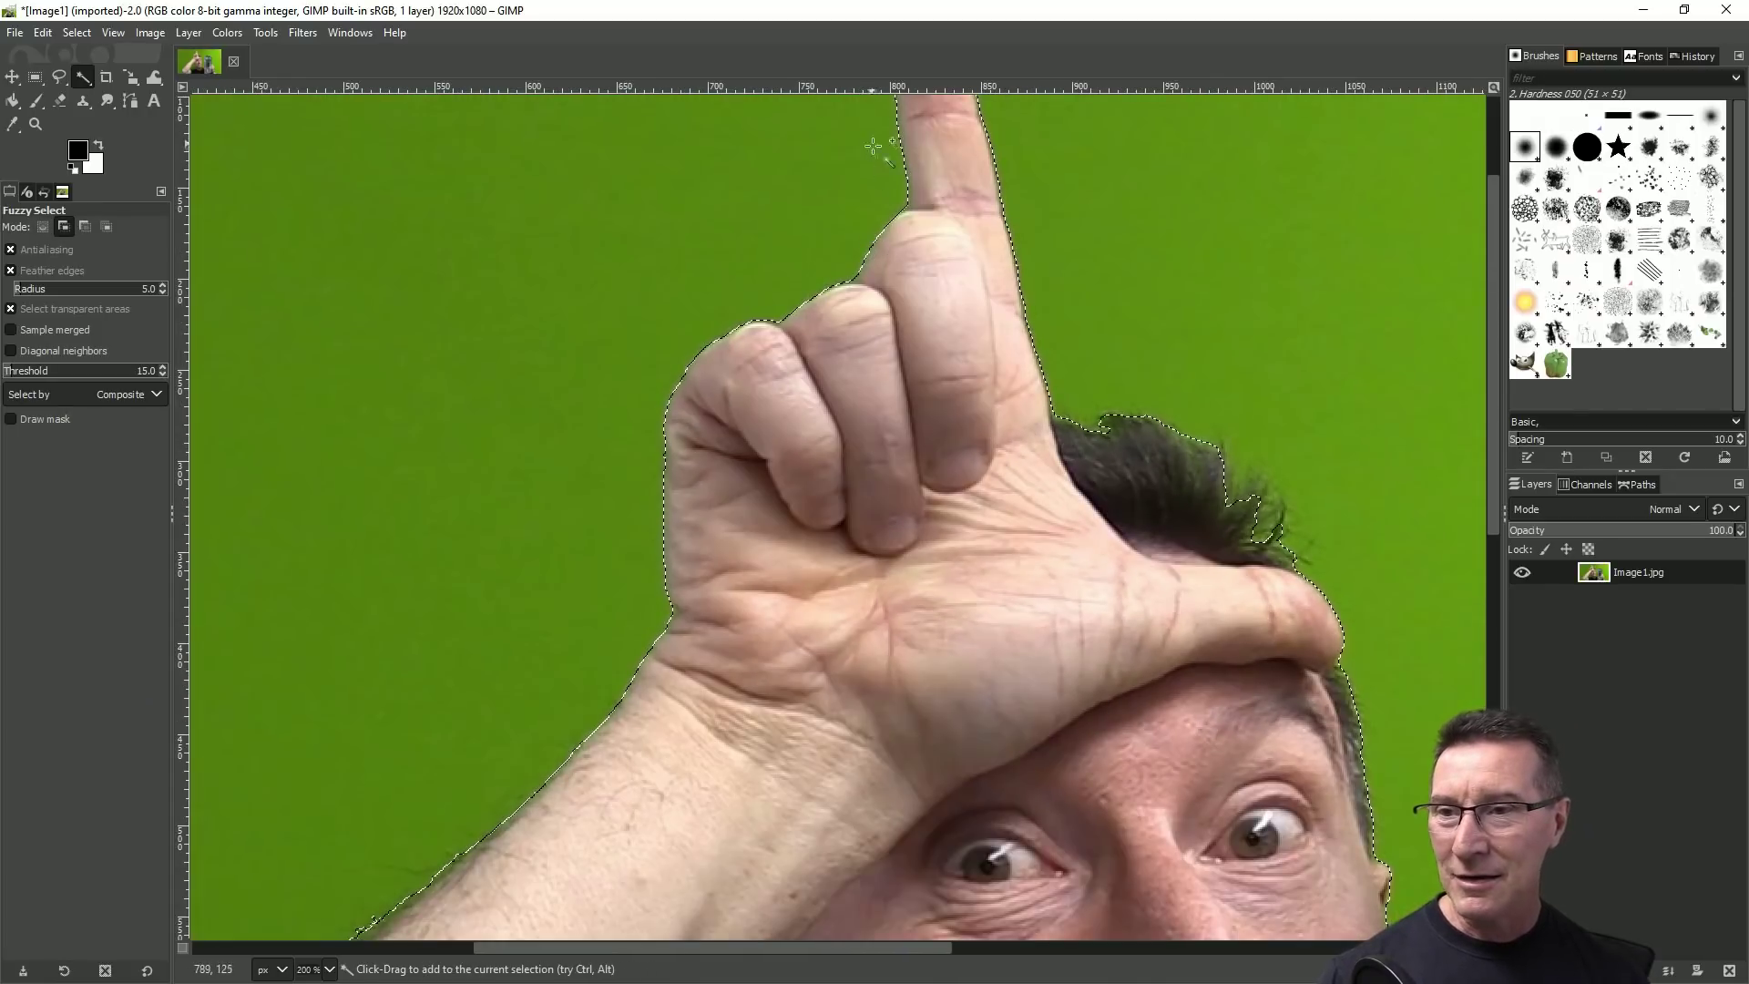
{"action": "scroll", "coordinate": [876, 215], "scroll_direction": "up", "scroll_amount": 4}
{"action": "scroll", "coordinate": [964, 364], "scroll_direction": "down", "scroll_amount": 2}
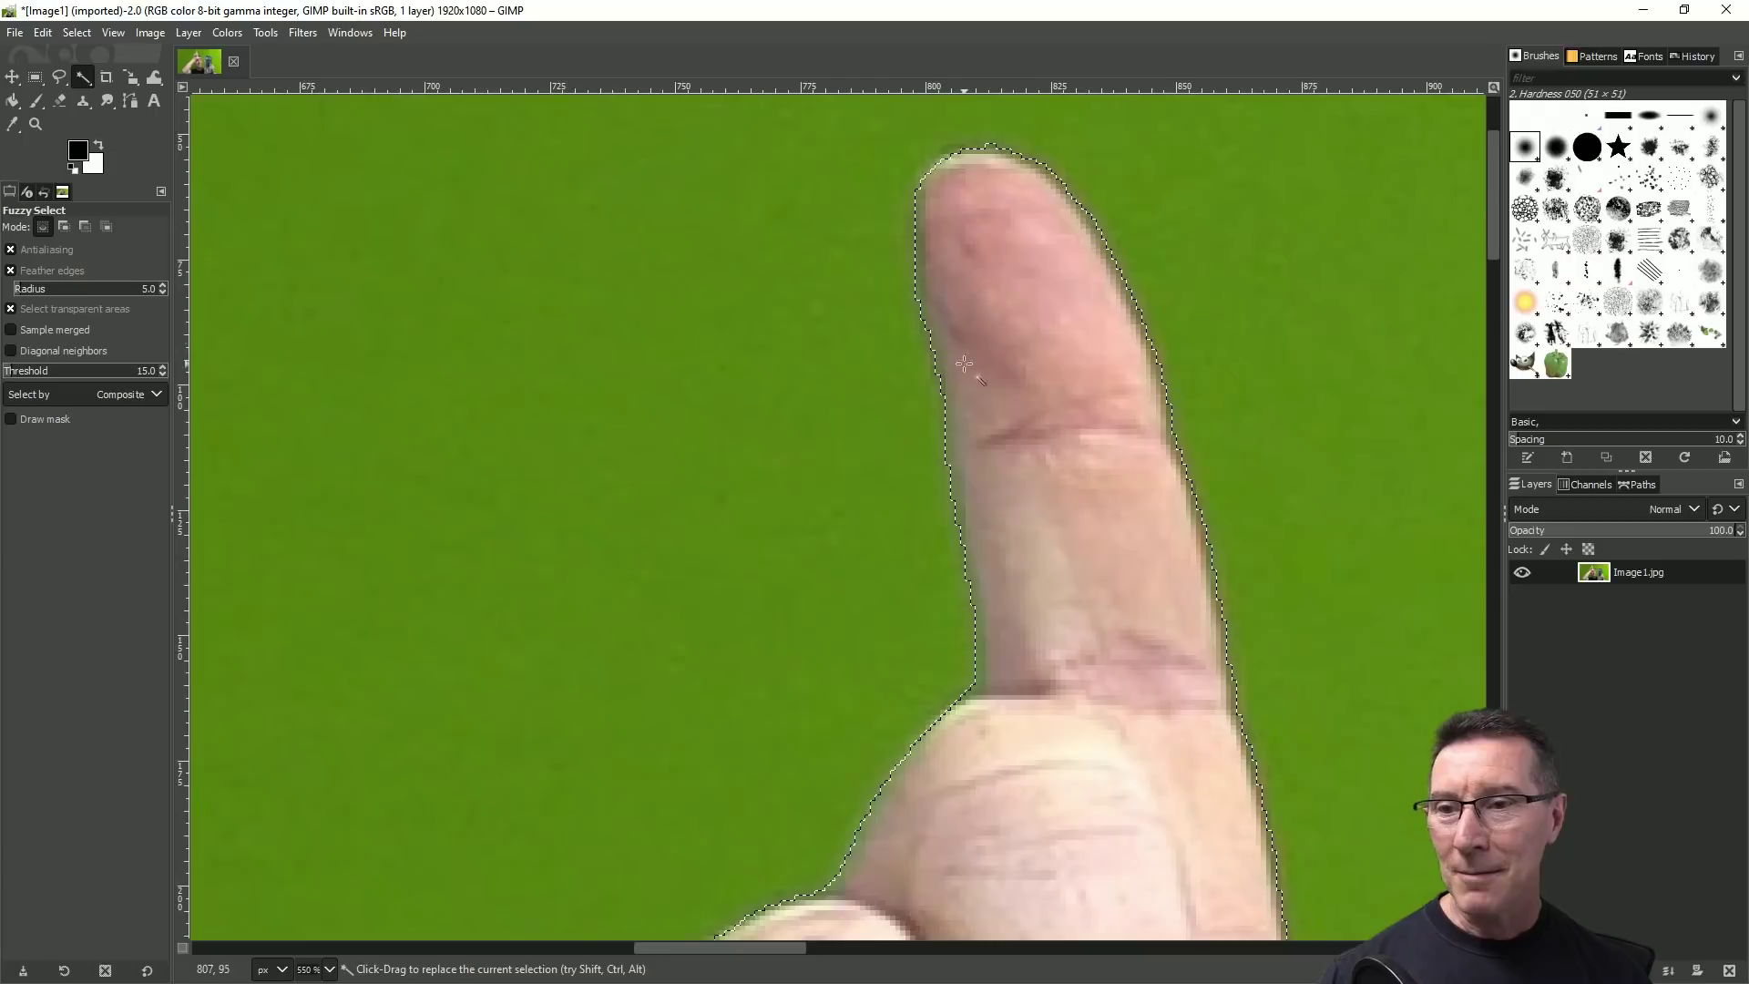
{"action": "scroll", "coordinate": [542, 745], "scroll_direction": "down", "scroll_amount": 10}
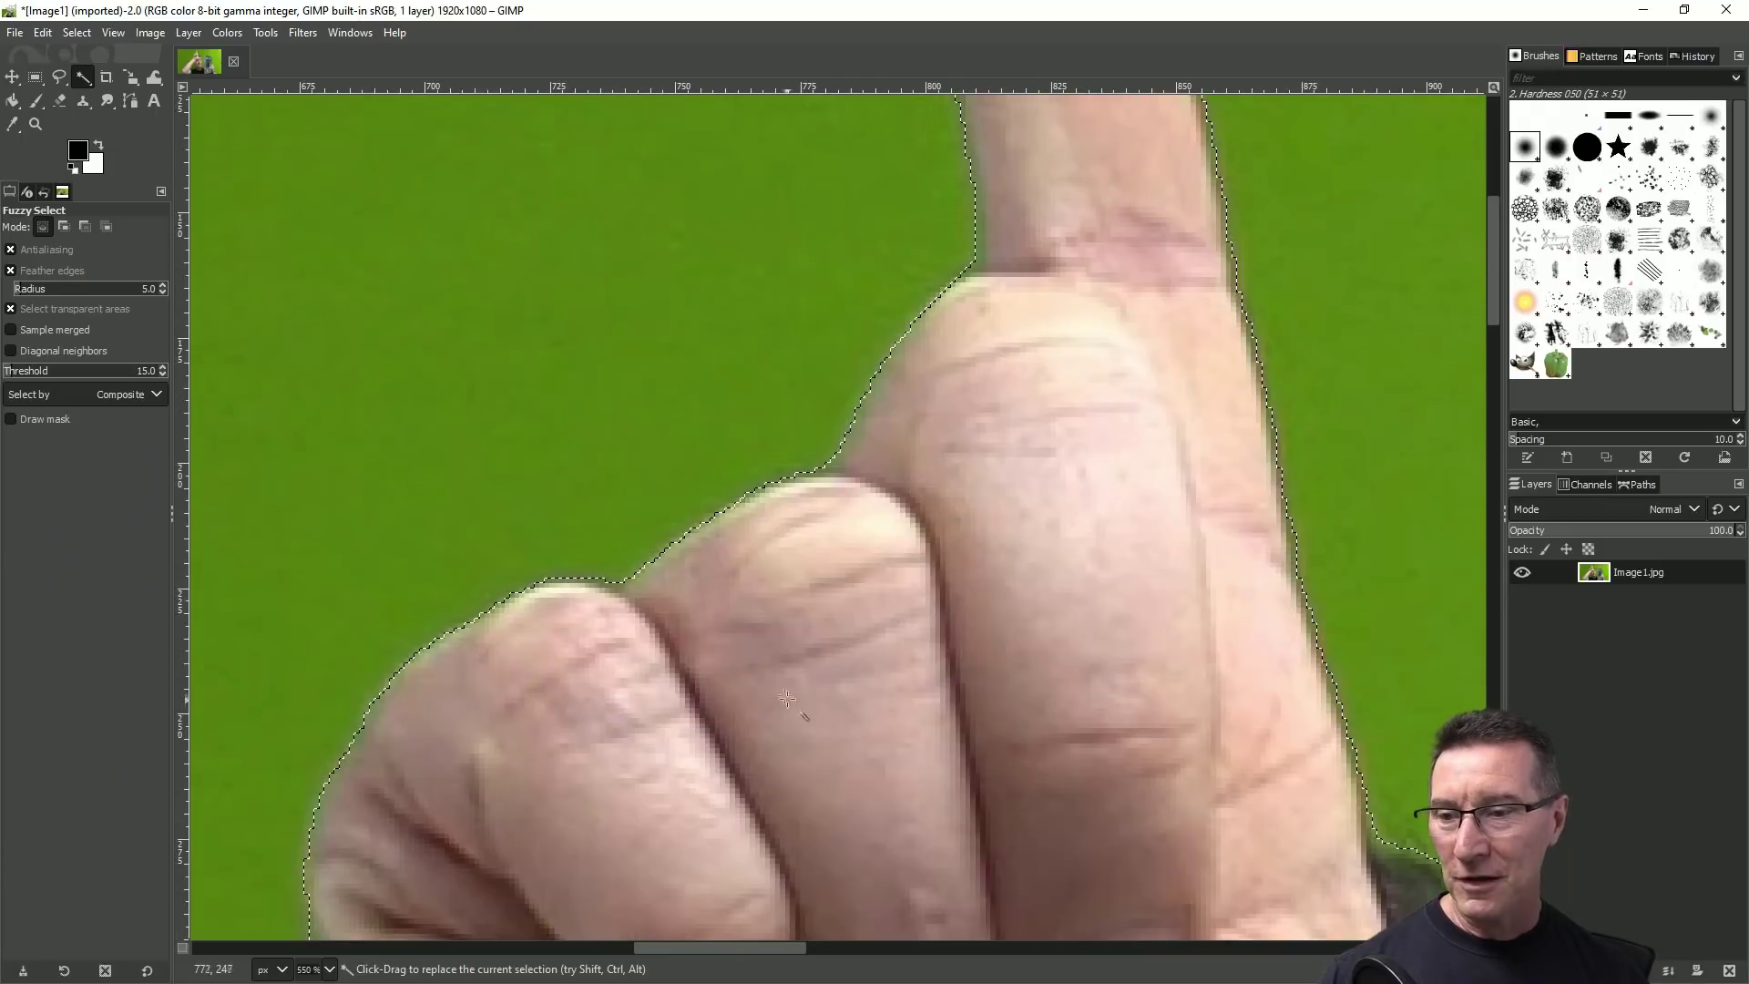
{"action": "scroll", "coordinate": [542, 745], "scroll_direction": "down", "scroll_amount": 5}
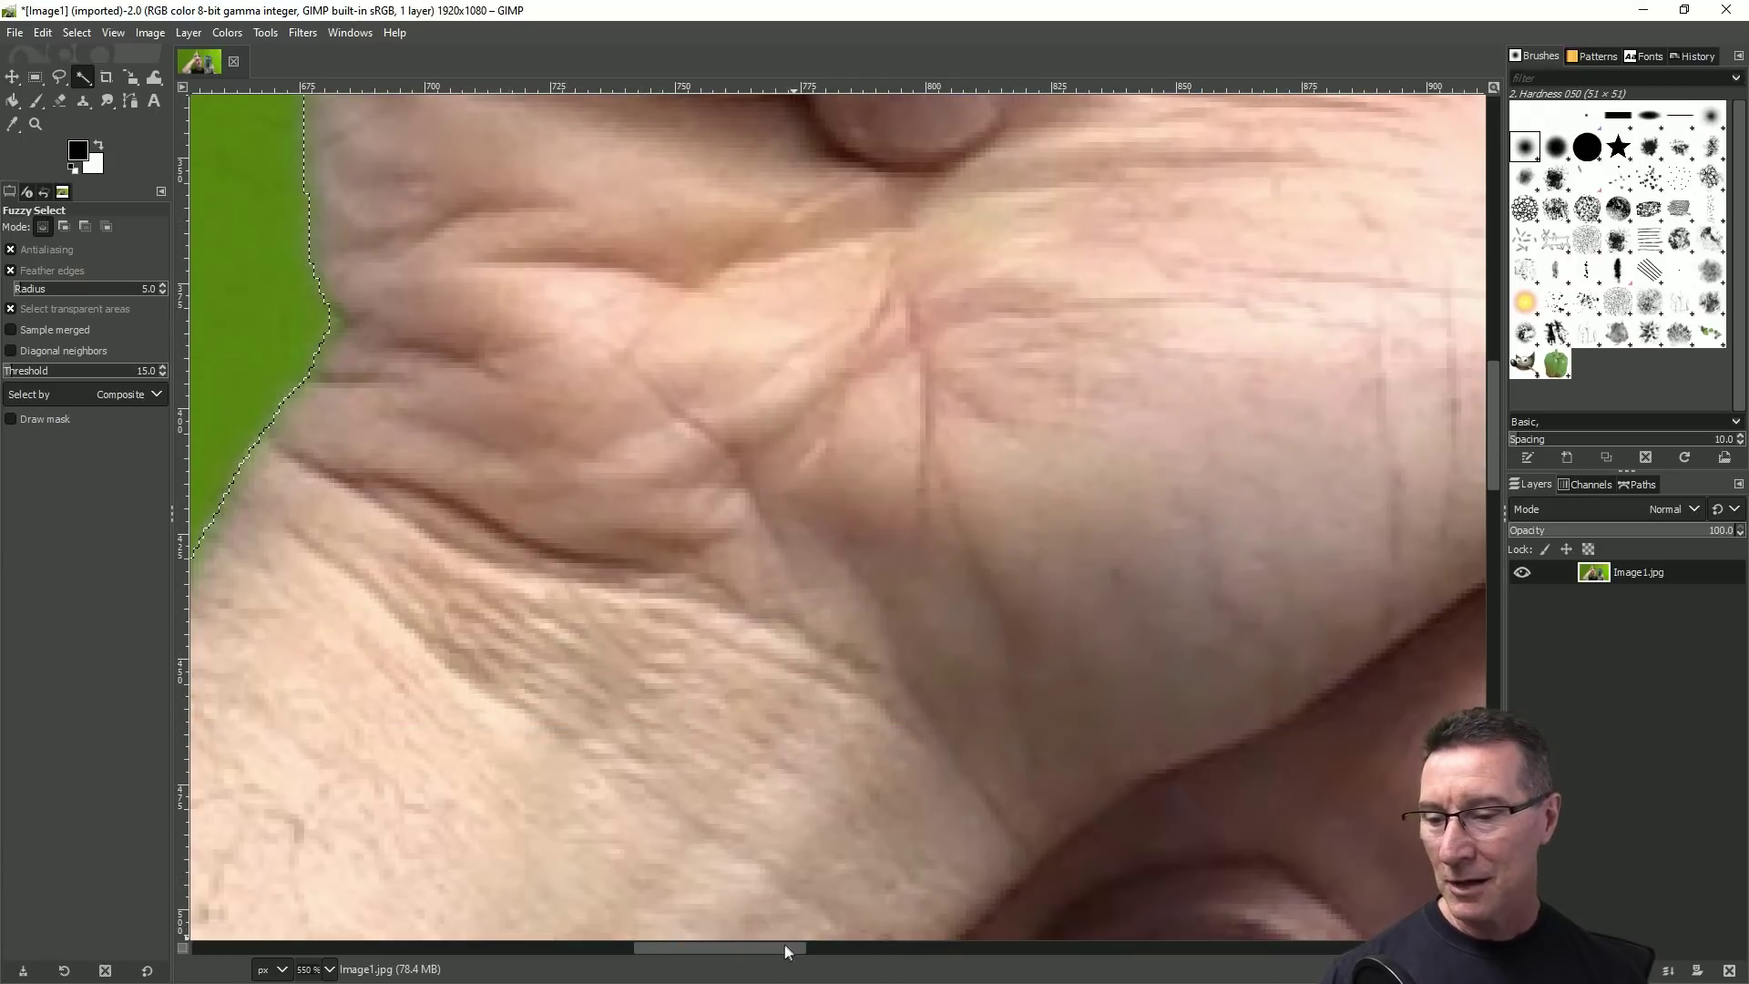
{"action": "left_click_drag", "start_coordinate": [785, 949], "coordinate": [652, 947]}
{"action": "scroll", "coordinate": [635, 725], "scroll_direction": "down", "scroll_amount": 3}
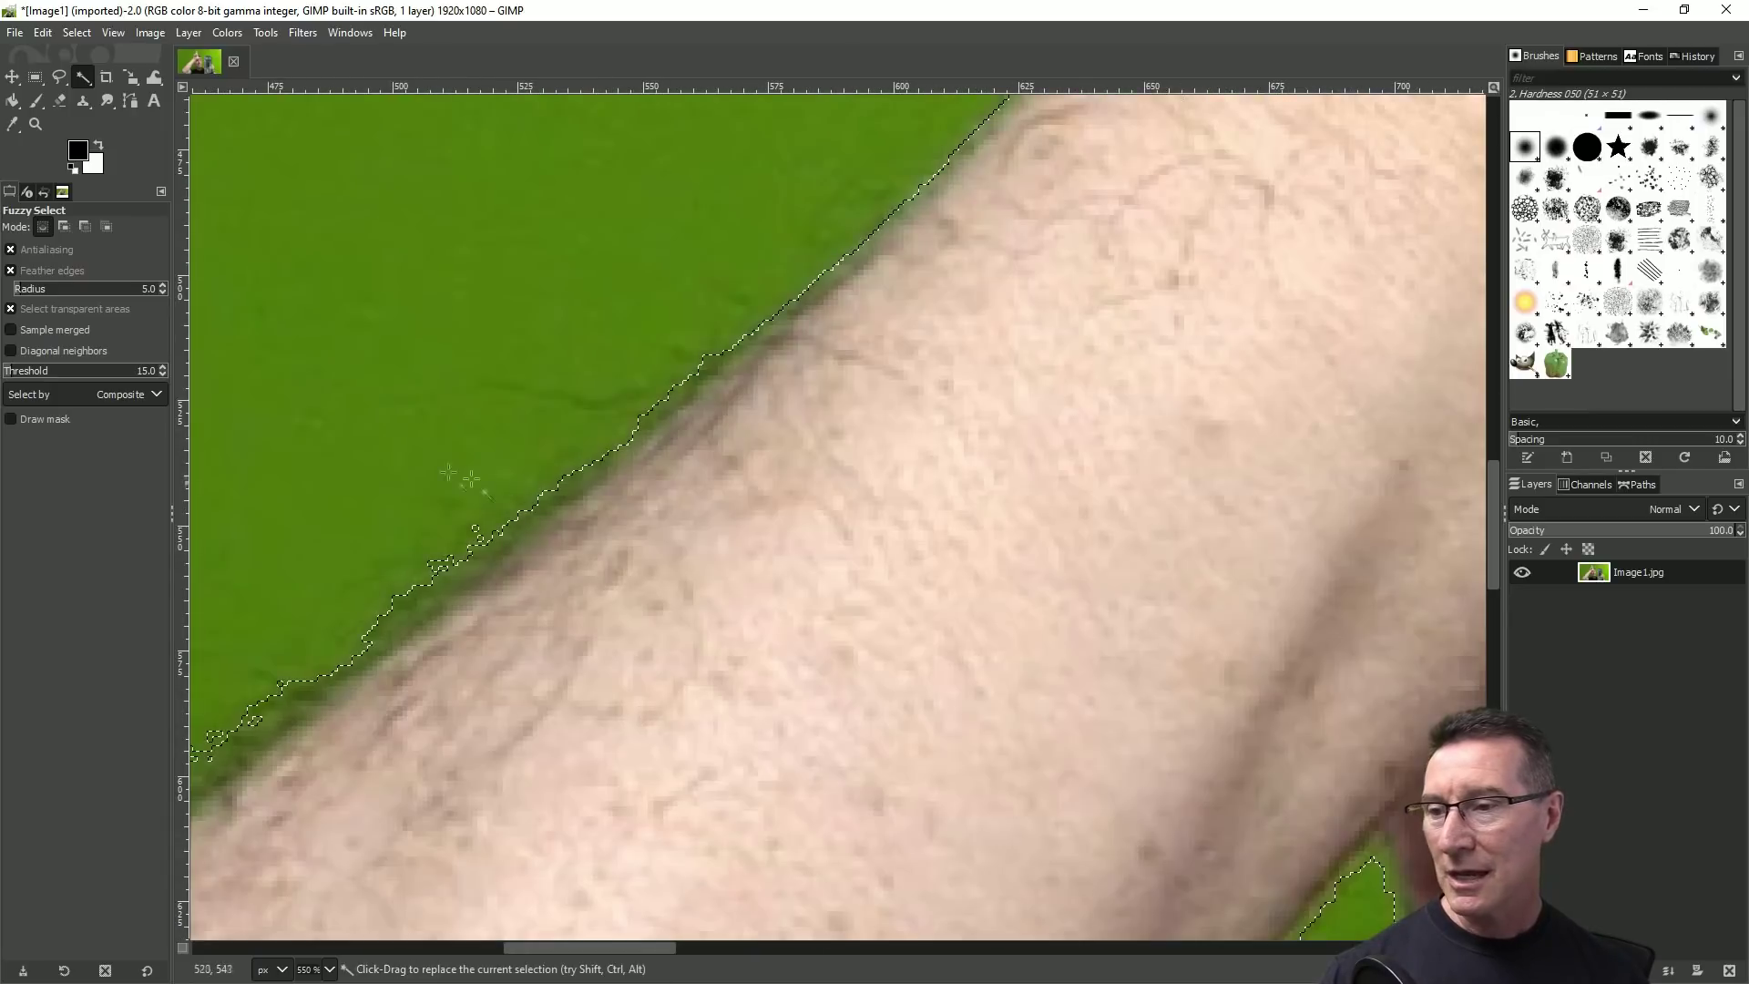
{"action": "left_click", "coordinate": [473, 507], "text": "shift"}
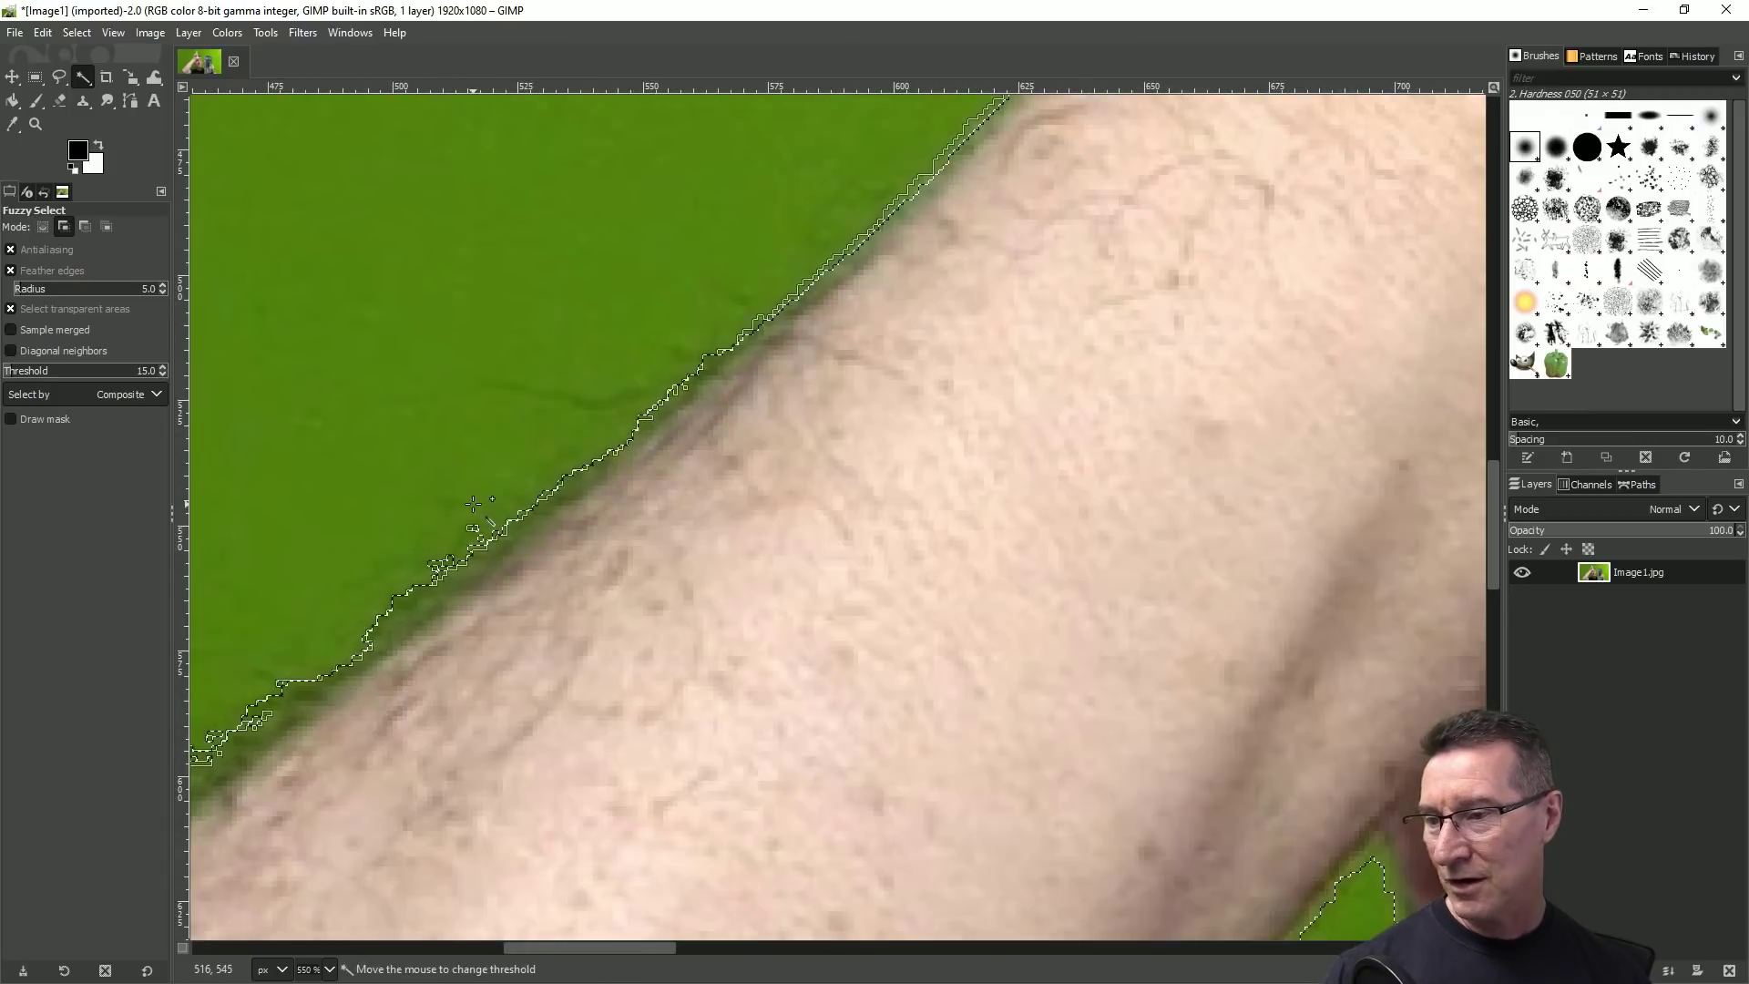
{"action": "left_click", "coordinate": [350, 638], "text": "shift"}
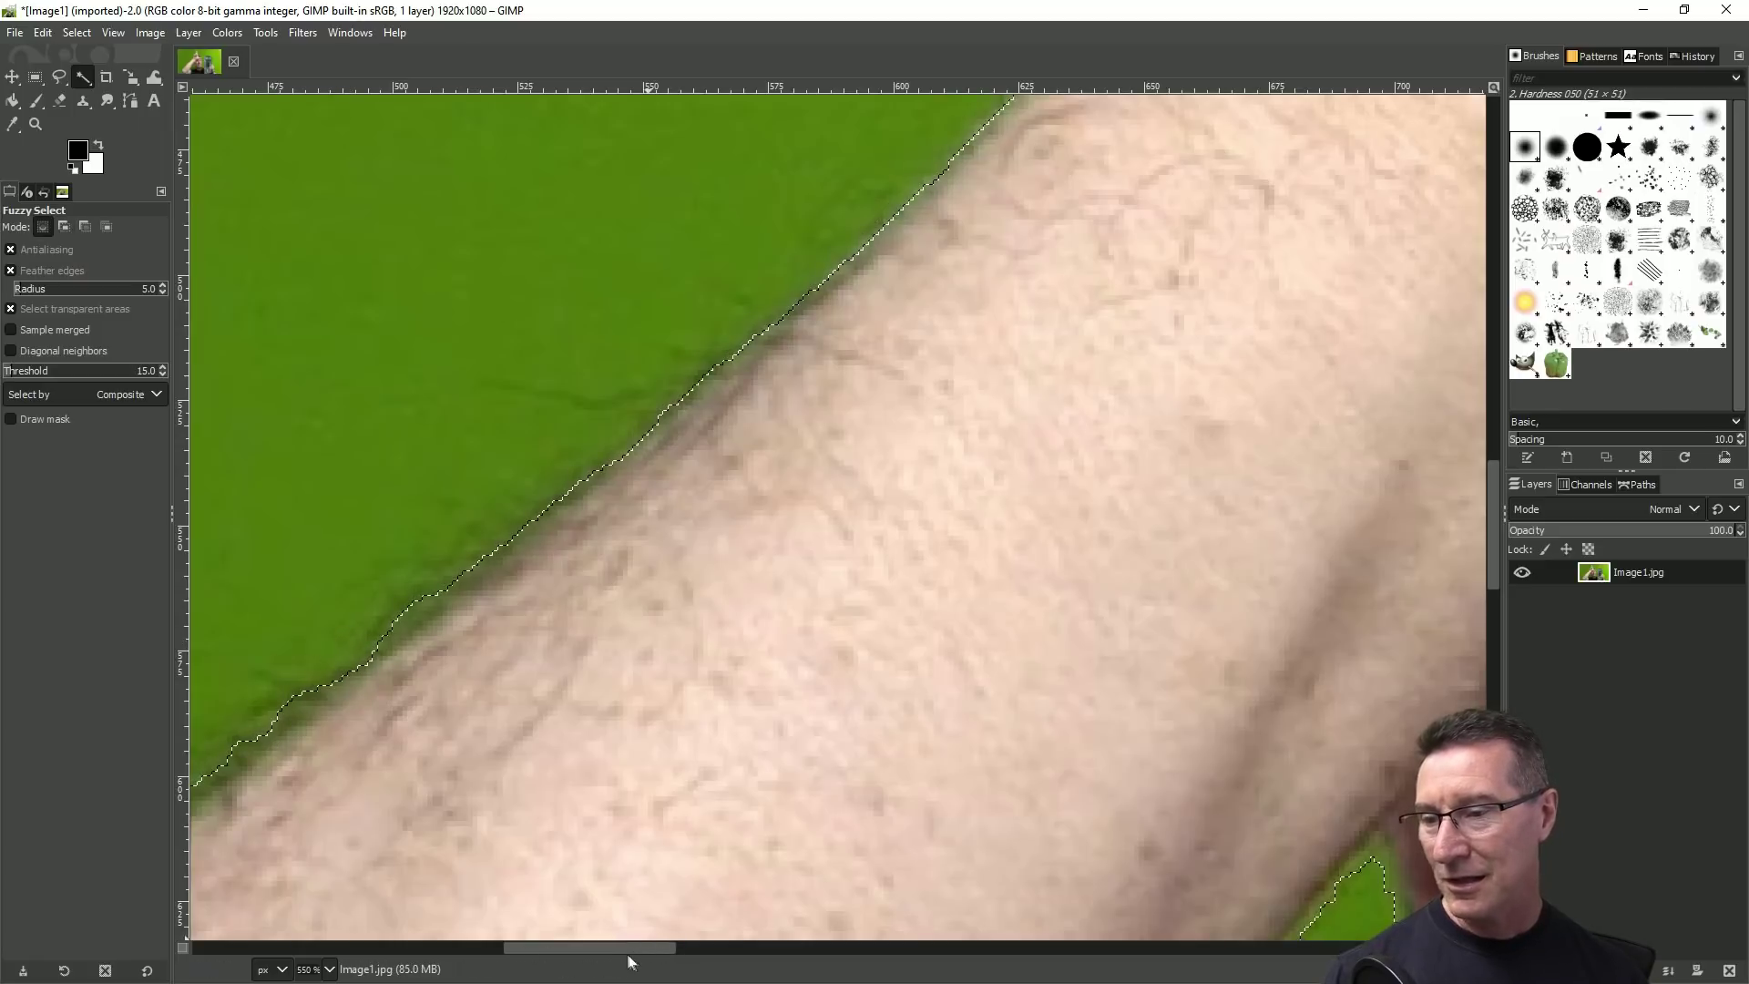
- Add the green above and along the shirt edge, including remaining specks
{"action": "left_click_drag", "start_coordinate": [628, 949], "coordinate": [554, 949]}
{"action": "scroll", "coordinate": [469, 697], "scroll_direction": "down", "scroll_amount": 5}
{"action": "scroll", "coordinate": [469, 698], "scroll_direction": "down", "scroll_amount": 5}
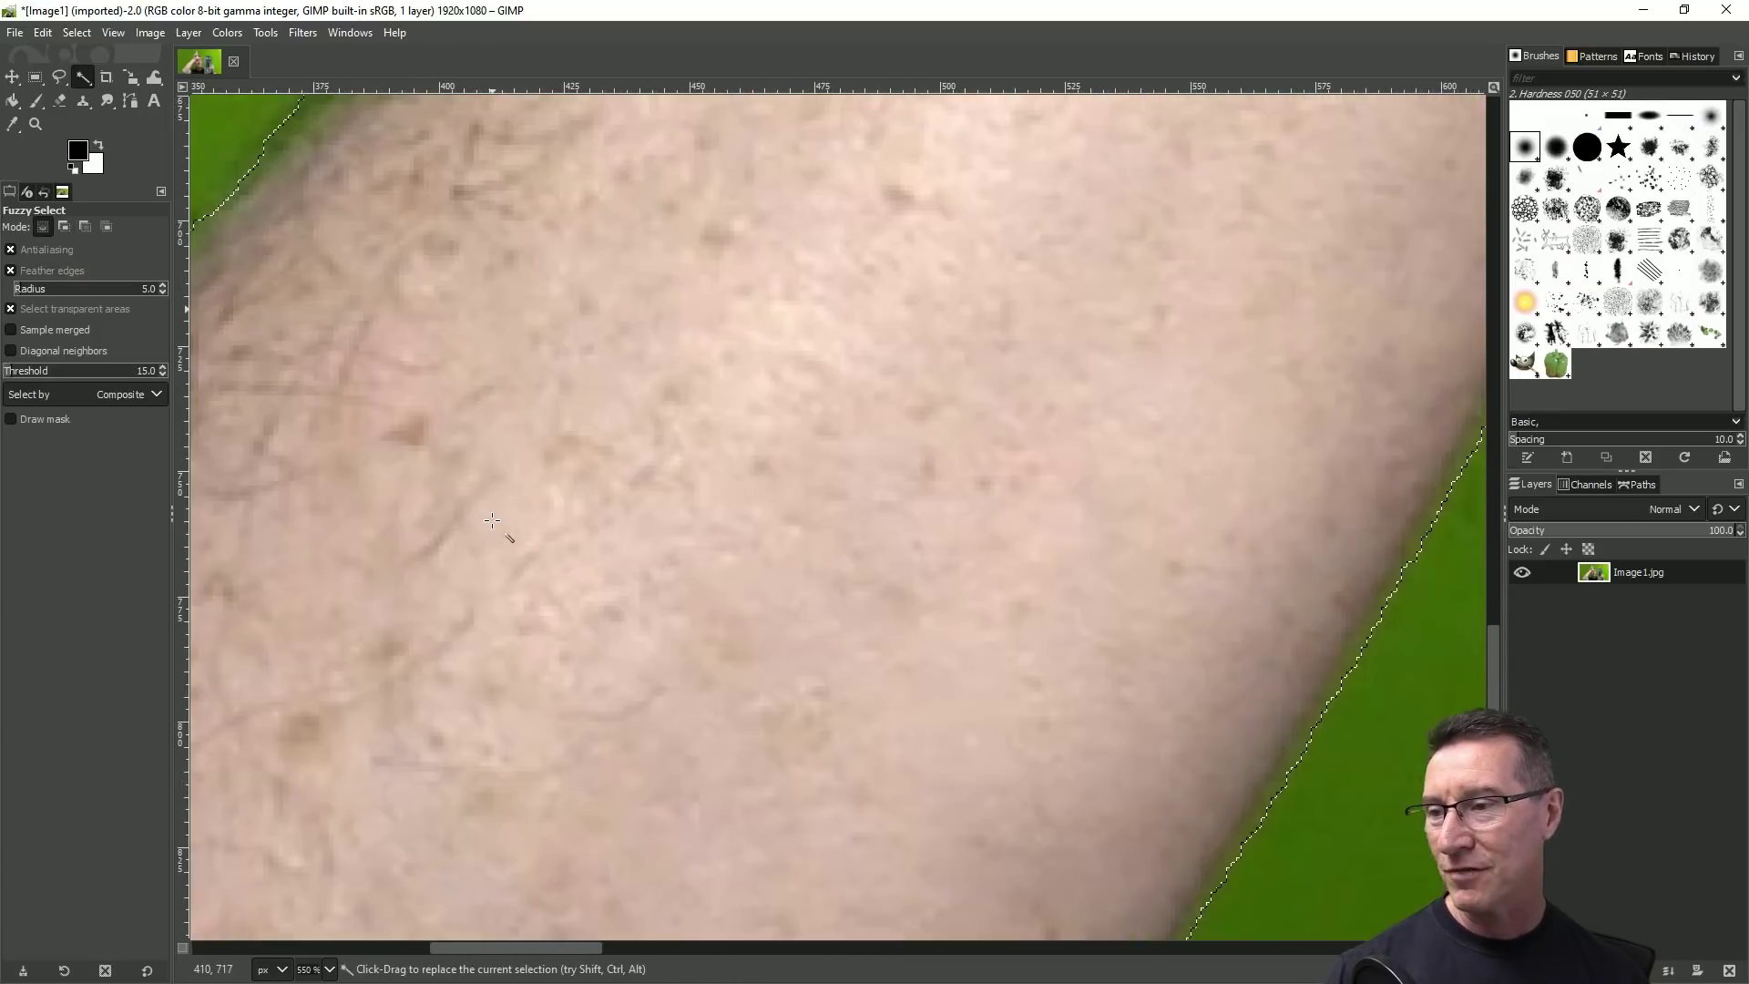
{"action": "scroll", "coordinate": [501, 779], "scroll_direction": "up", "scroll_amount": 5}
{"action": "left_click_drag", "start_coordinate": [546, 948], "coordinate": [443, 948]}
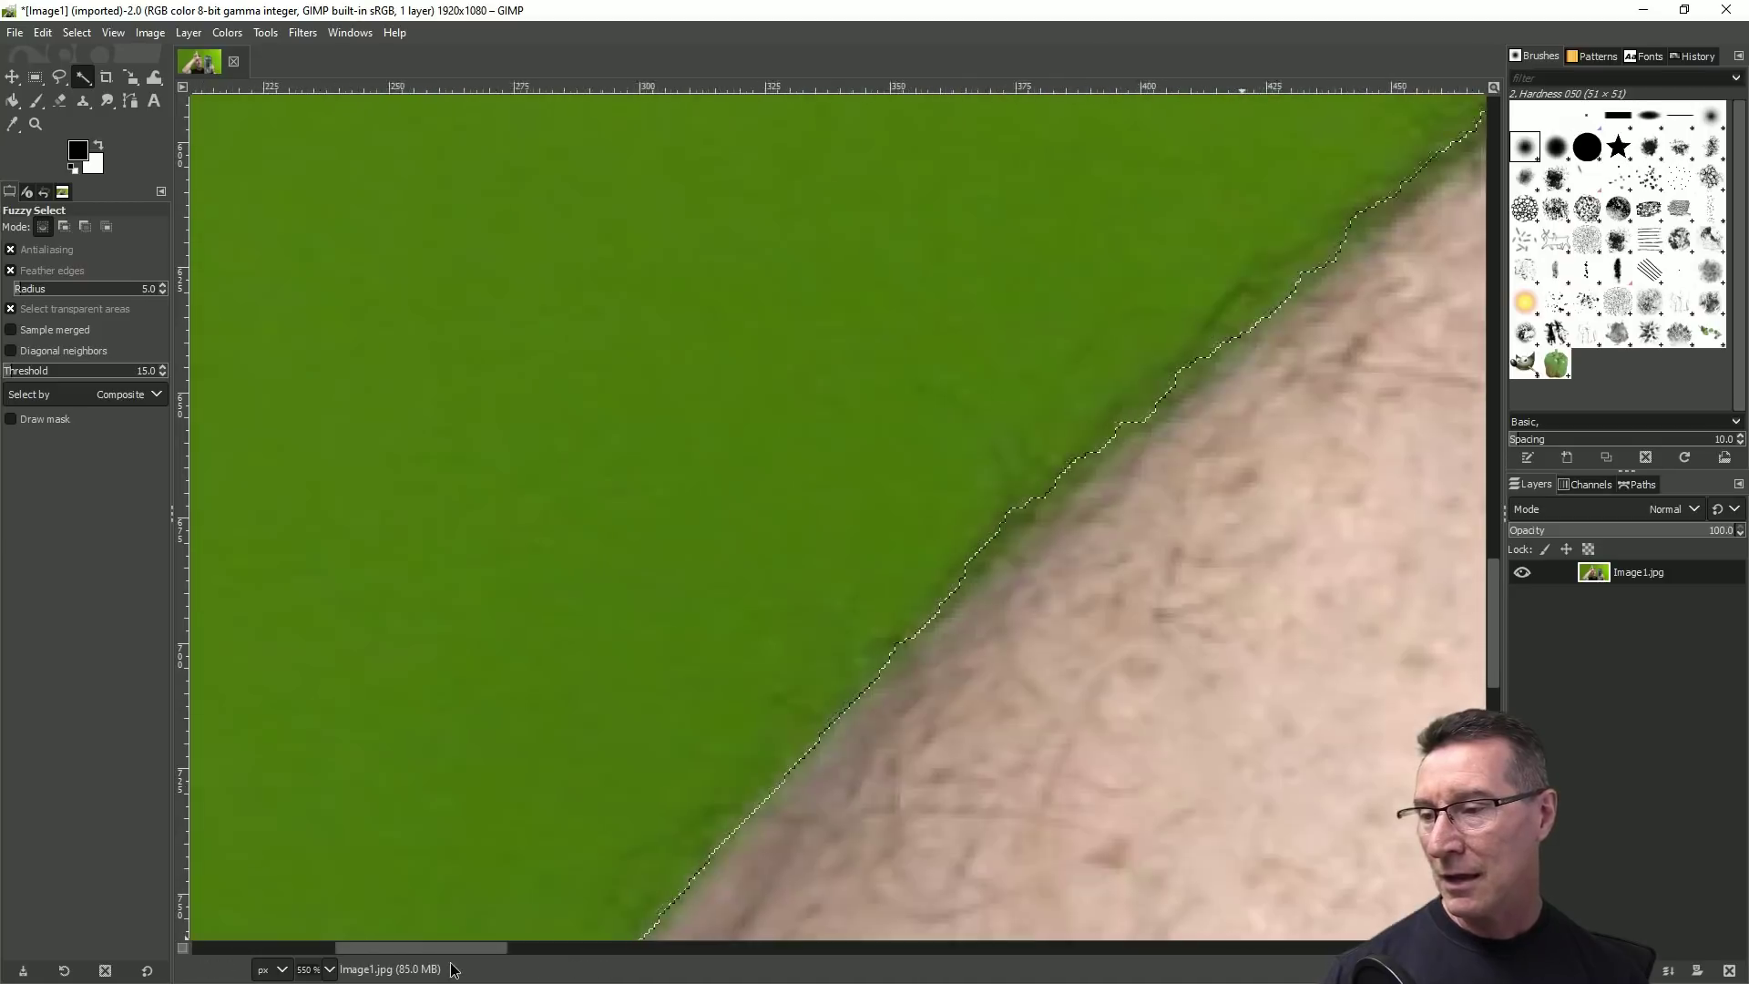
{"action": "scroll", "coordinate": [481, 772], "scroll_direction": "down", "scroll_amount": 5}
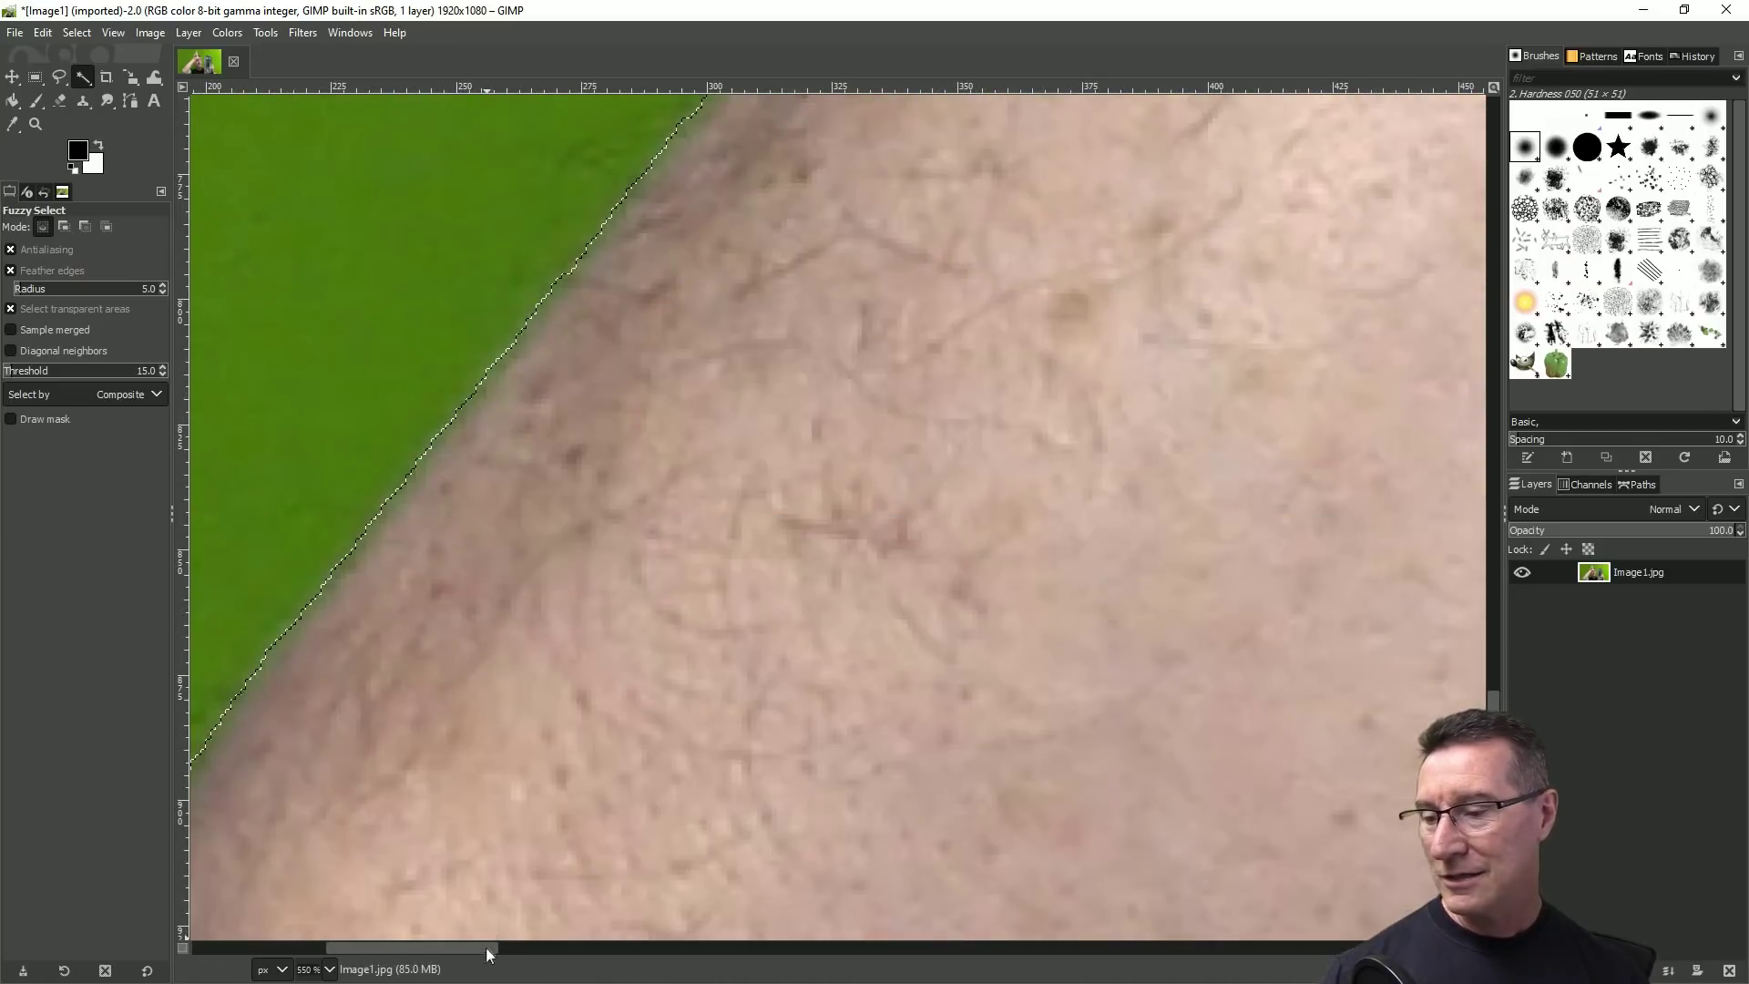
{"action": "left_click_drag", "start_coordinate": [484, 947], "coordinate": [428, 972]}
{"action": "scroll", "coordinate": [468, 635], "scroll_direction": "down", "scroll_amount": 5}
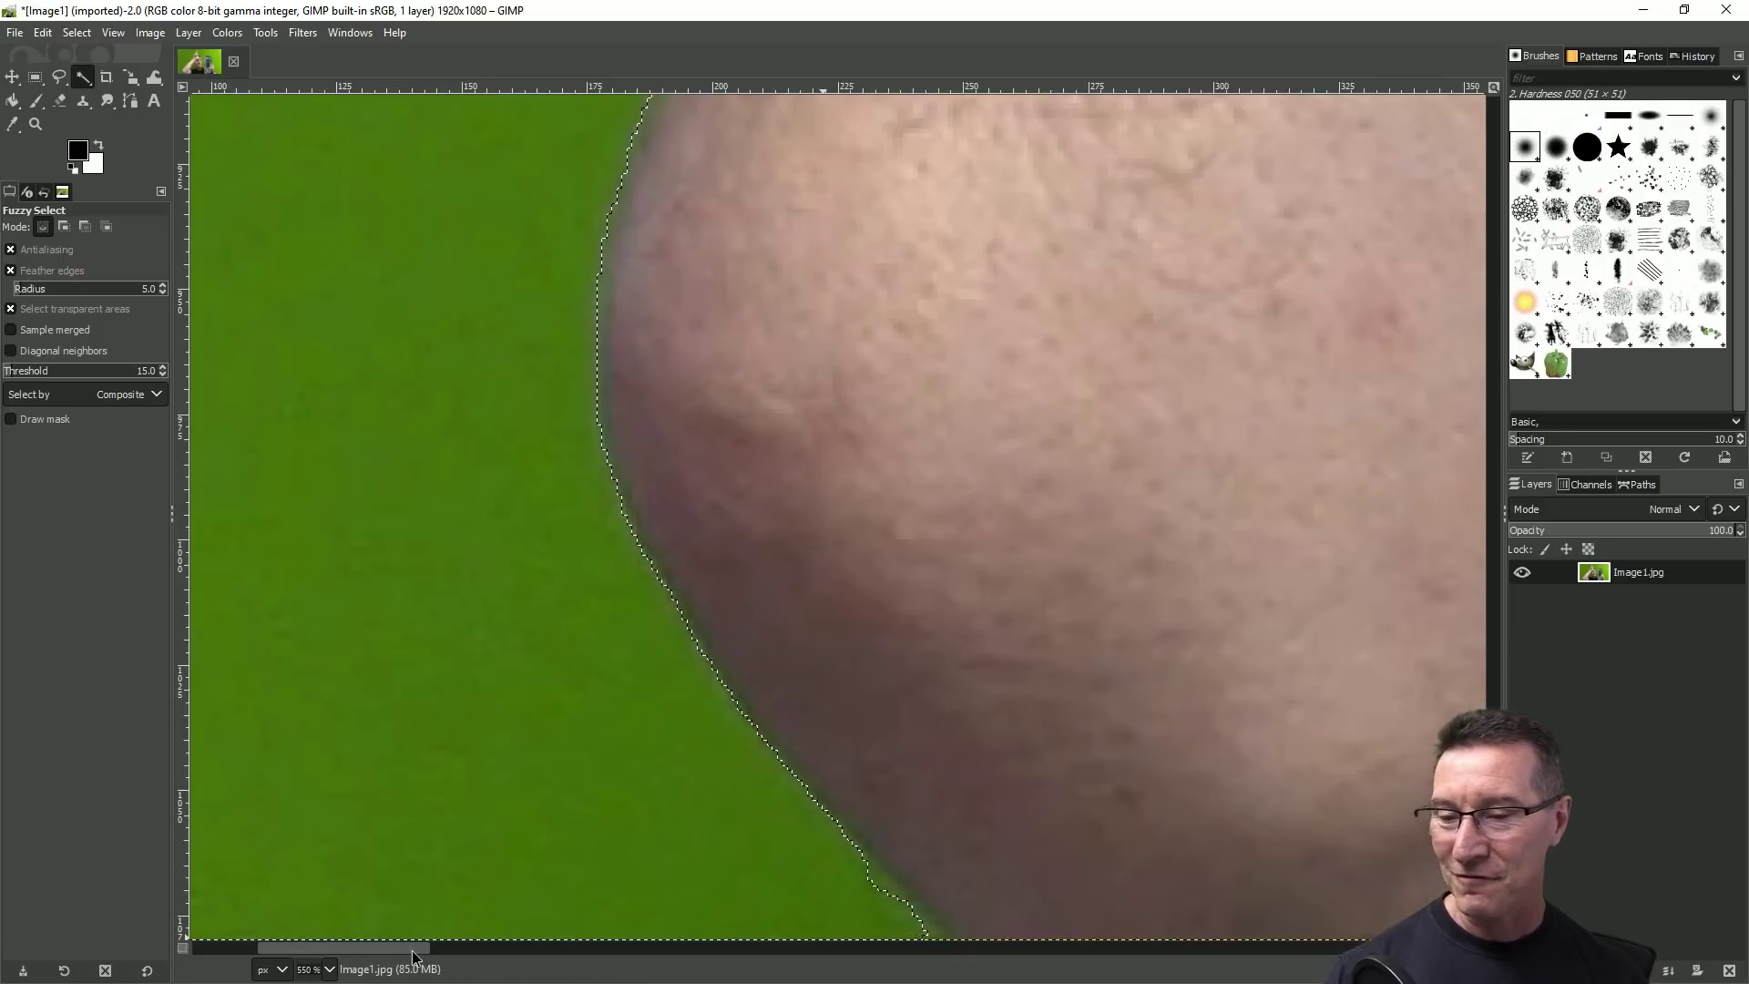
{"action": "left_click_drag", "start_coordinate": [414, 953], "coordinate": [451, 954]}
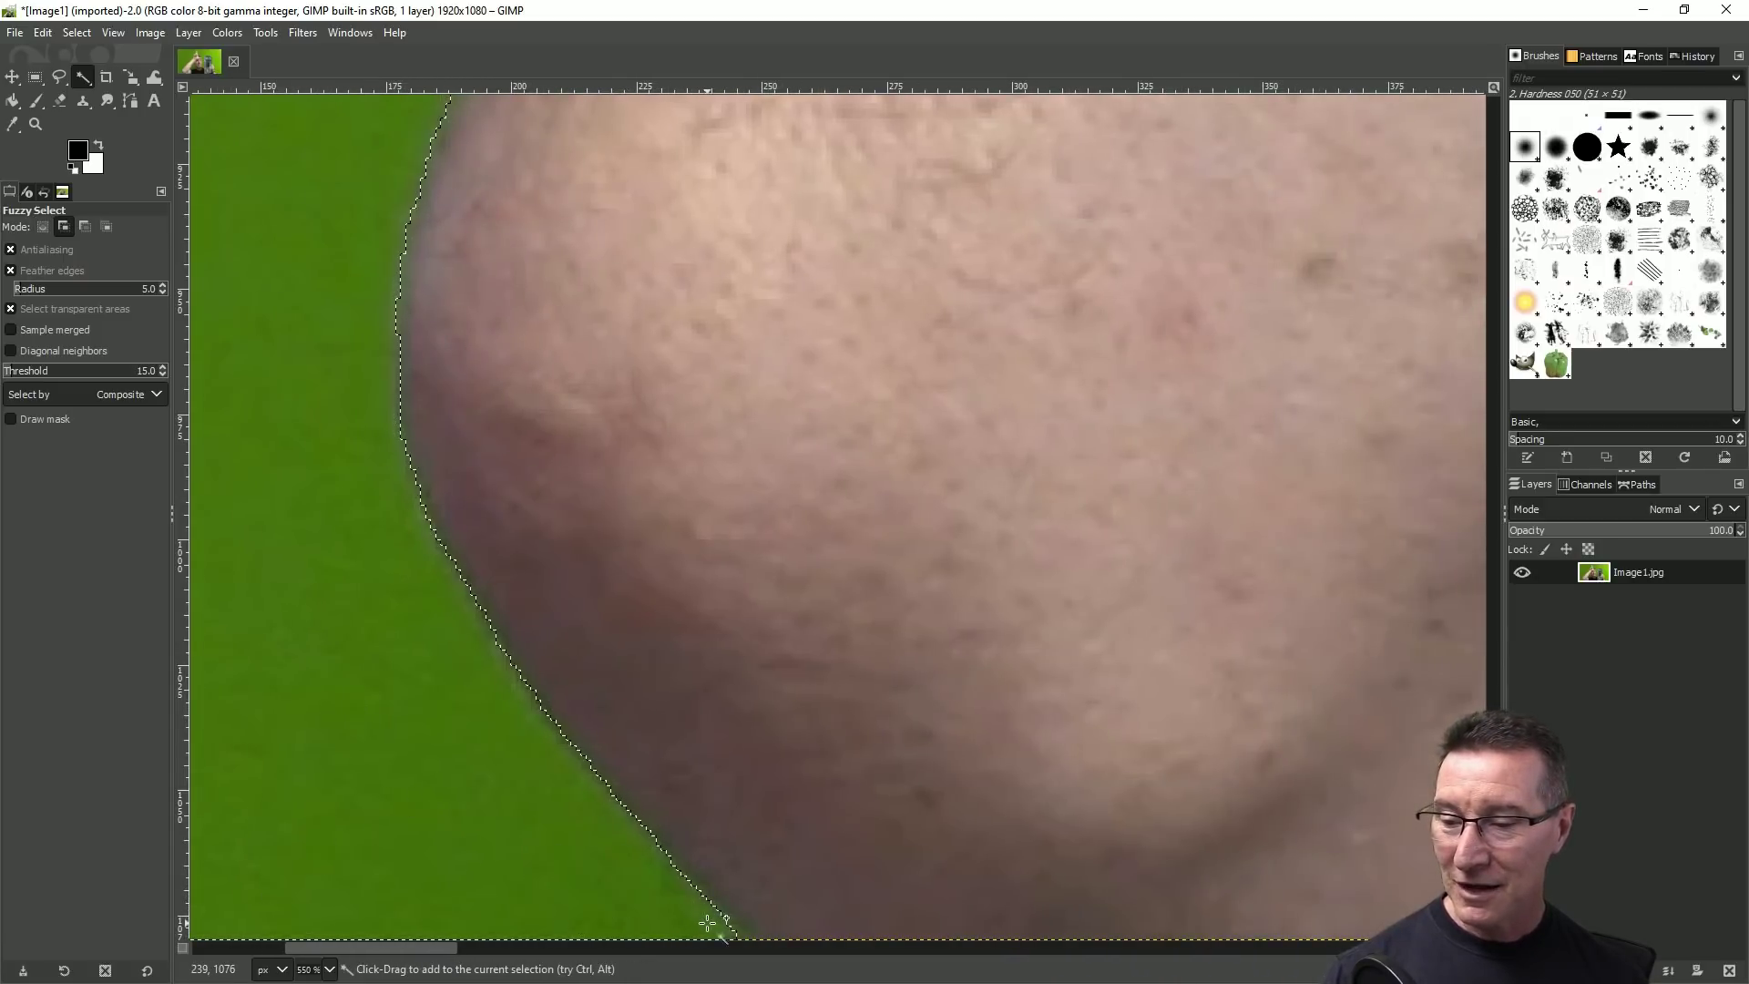
{"action": "key", "text": "ctrl"}
{"action": "left_click_drag", "start_coordinate": [439, 944], "coordinate": [682, 943]}
{"action": "scroll", "coordinate": [1043, 533], "scroll_direction": "up", "scroll_amount": 1, "text": "ctrl"}
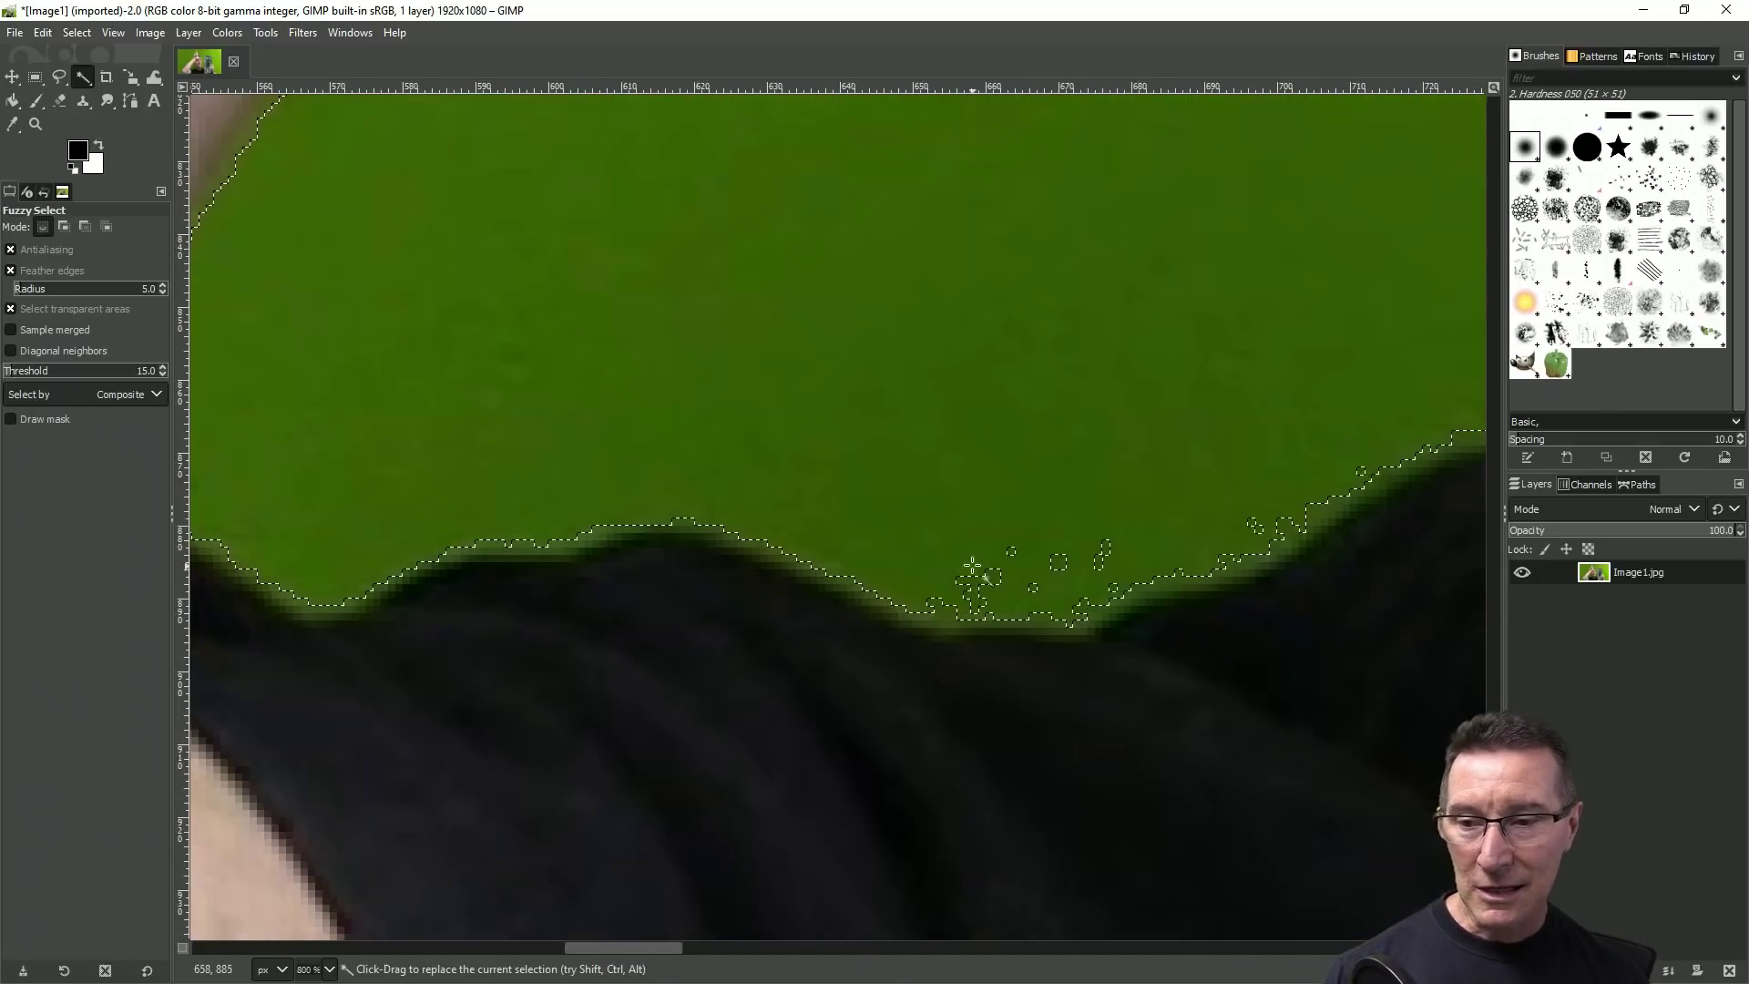
{"action": "left_click", "coordinate": [1027, 574], "text": "shift"}
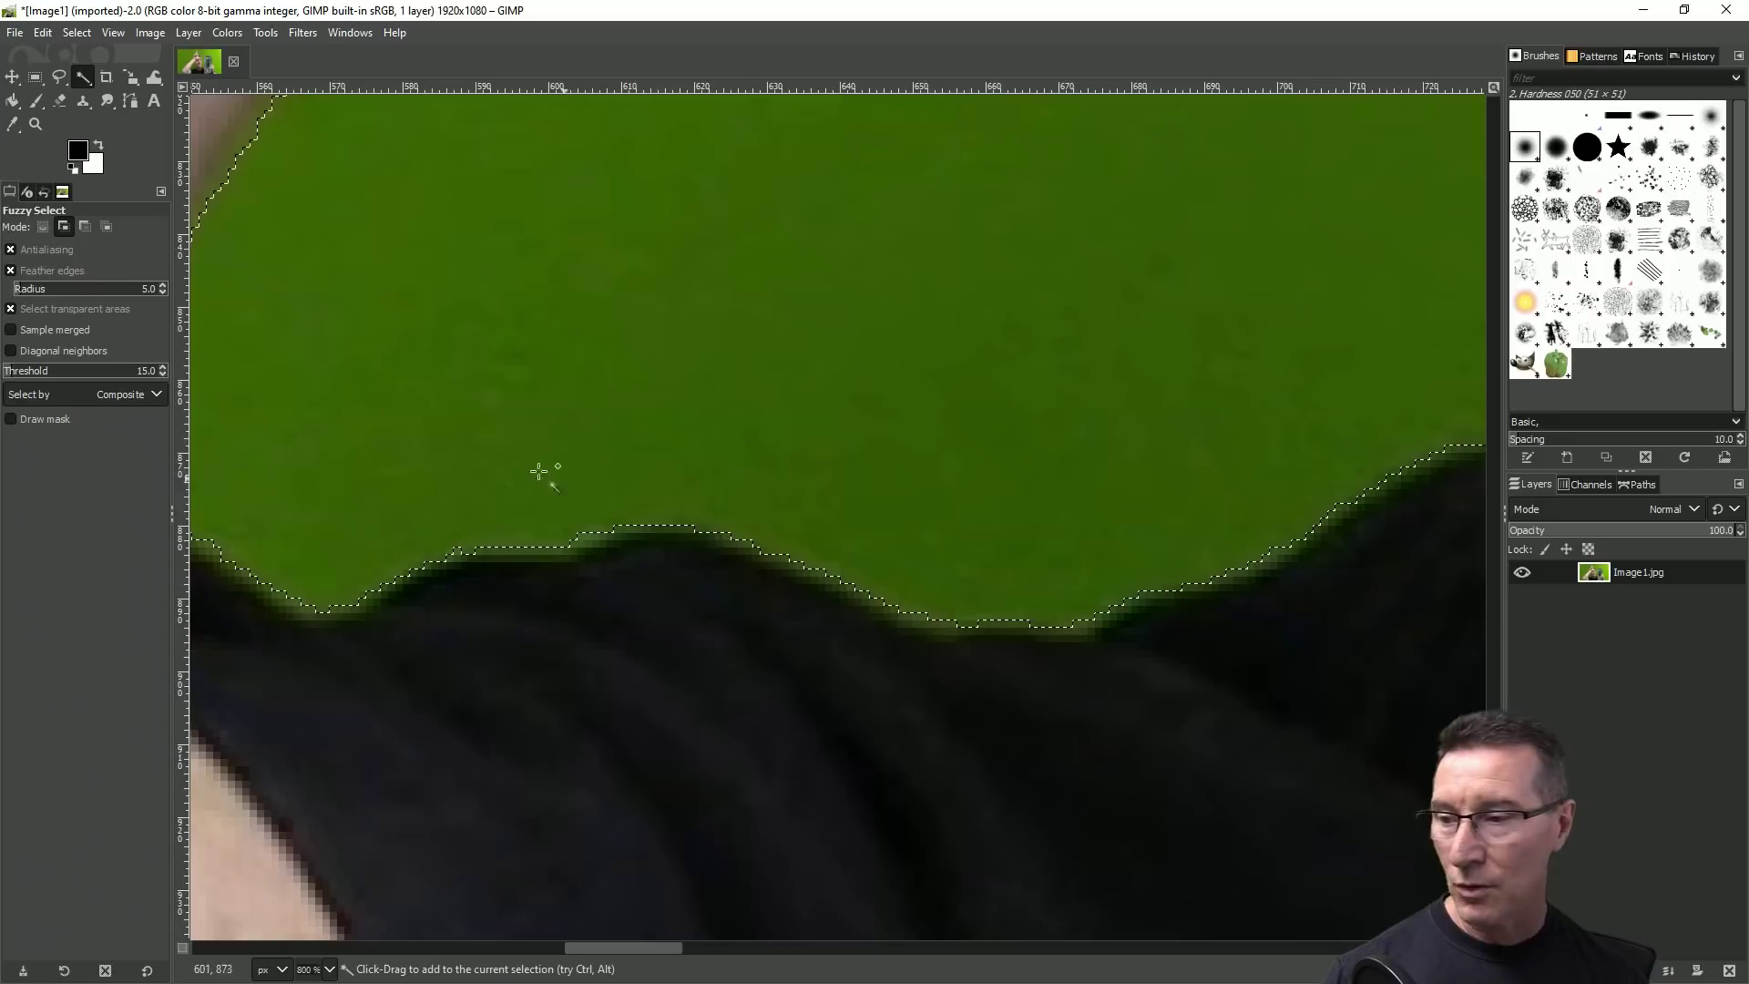
{"action": "left_click", "coordinate": [344, 574], "text": "shift"}
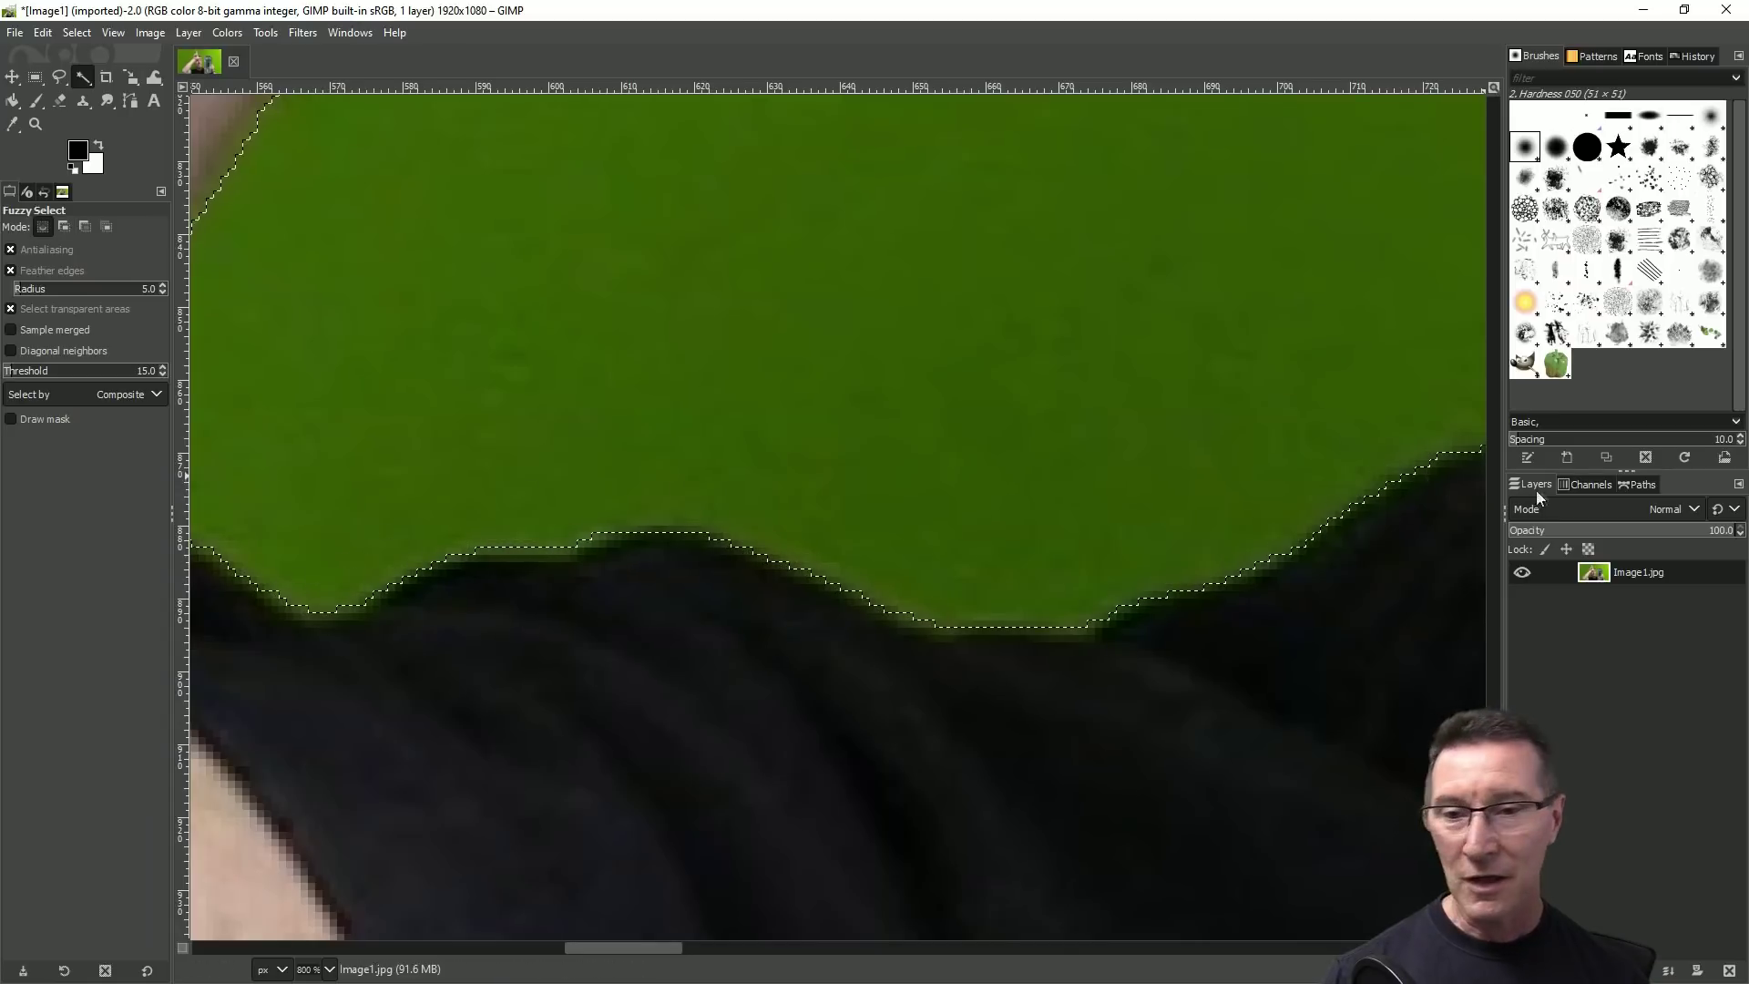
{"action": "scroll", "coordinate": [796, 477], "scroll_direction": "down", "scroll_amount": 1, "text": "ctrl"}
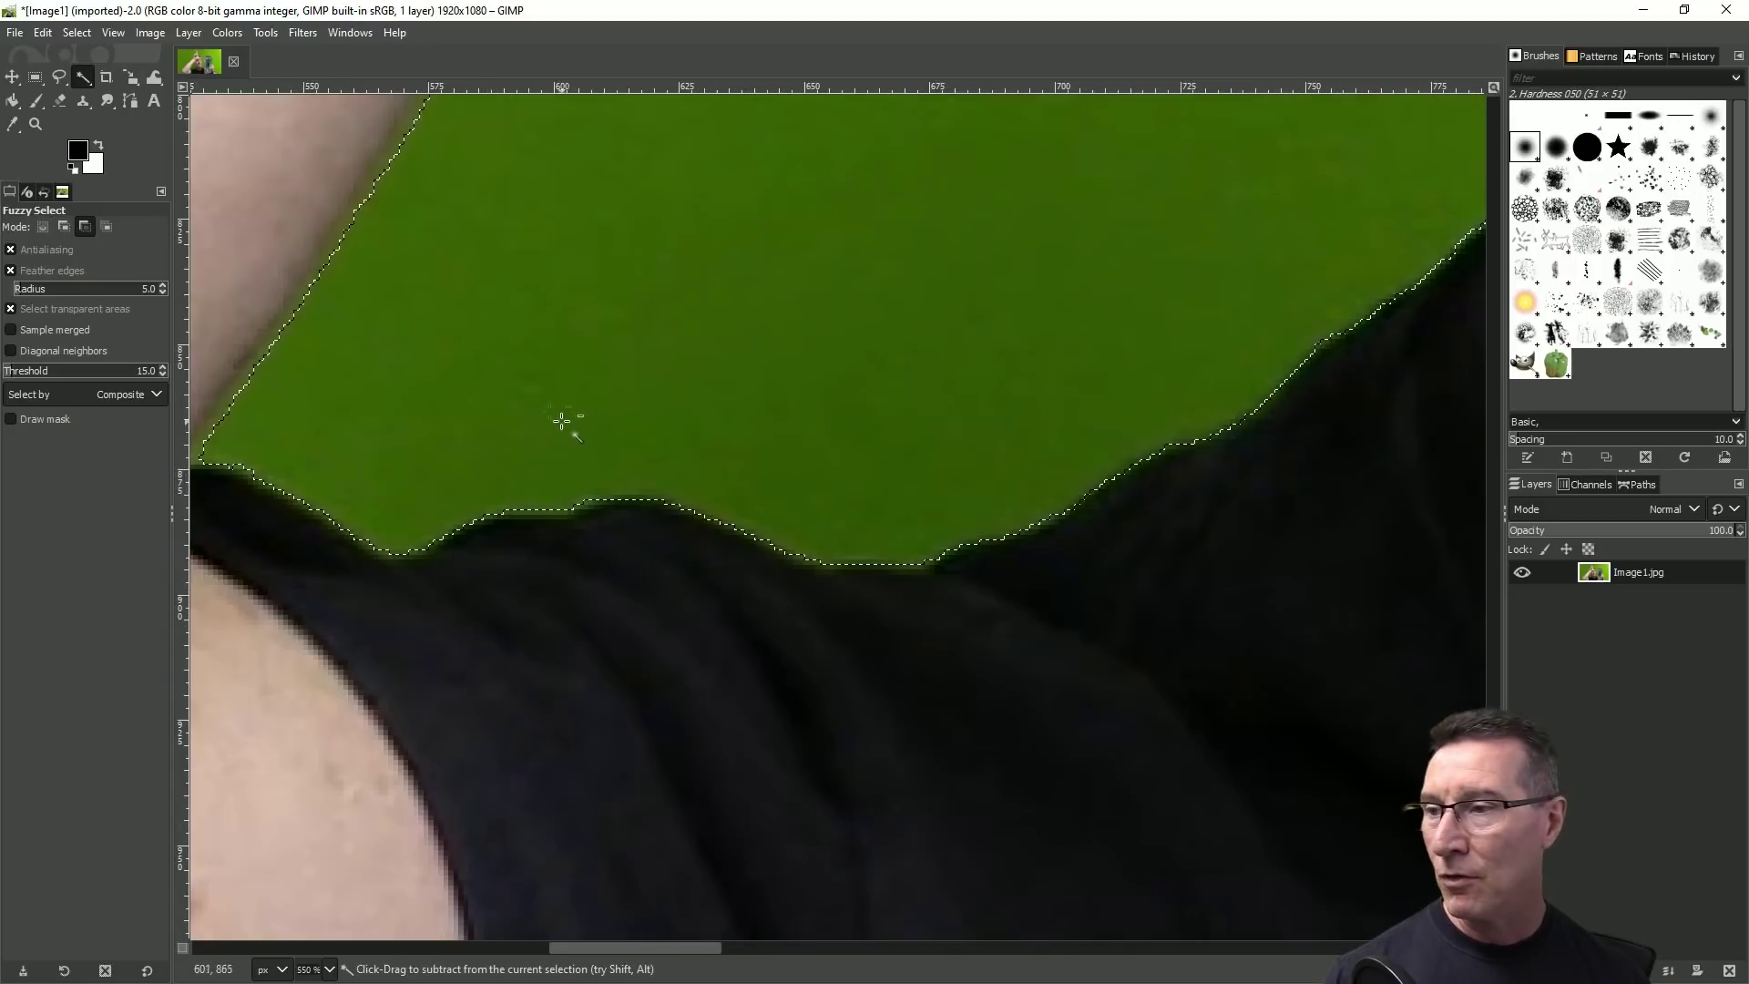
{"action": "left_click", "coordinate": [232, 438], "text": "shift"}
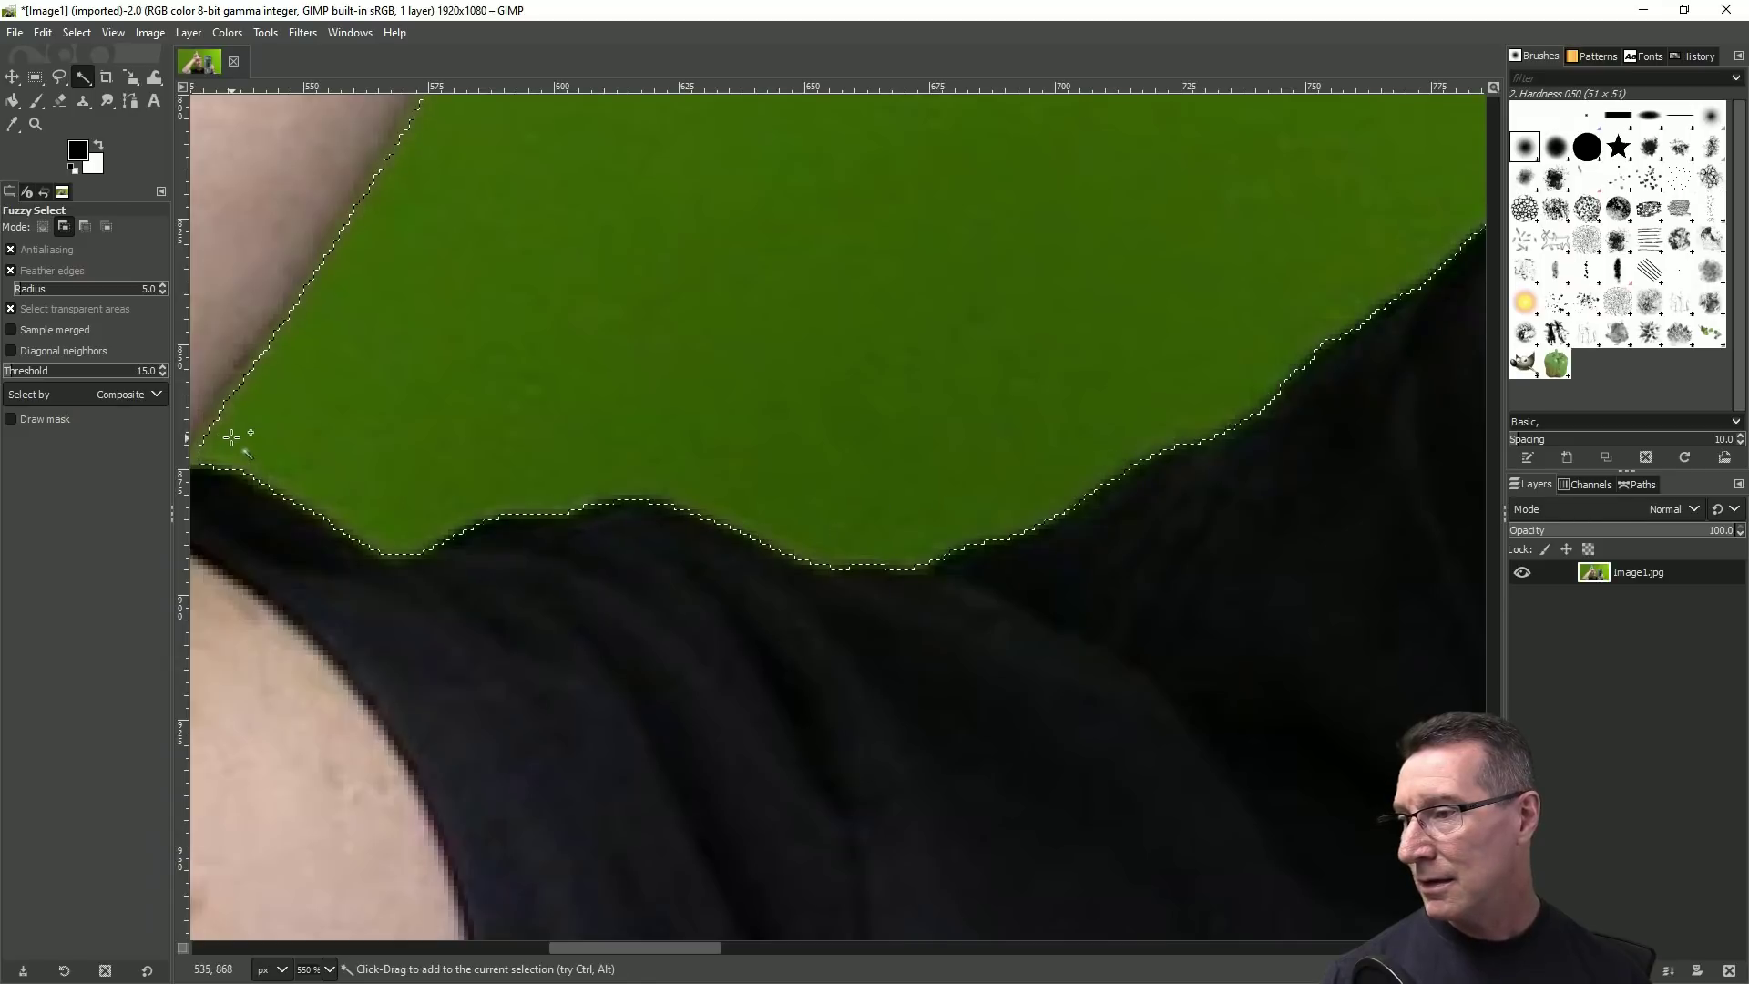
{"action": "left_click", "coordinate": [228, 432], "text": "shift"}
{"action": "left_click", "coordinate": [213, 442], "text": "shift"}
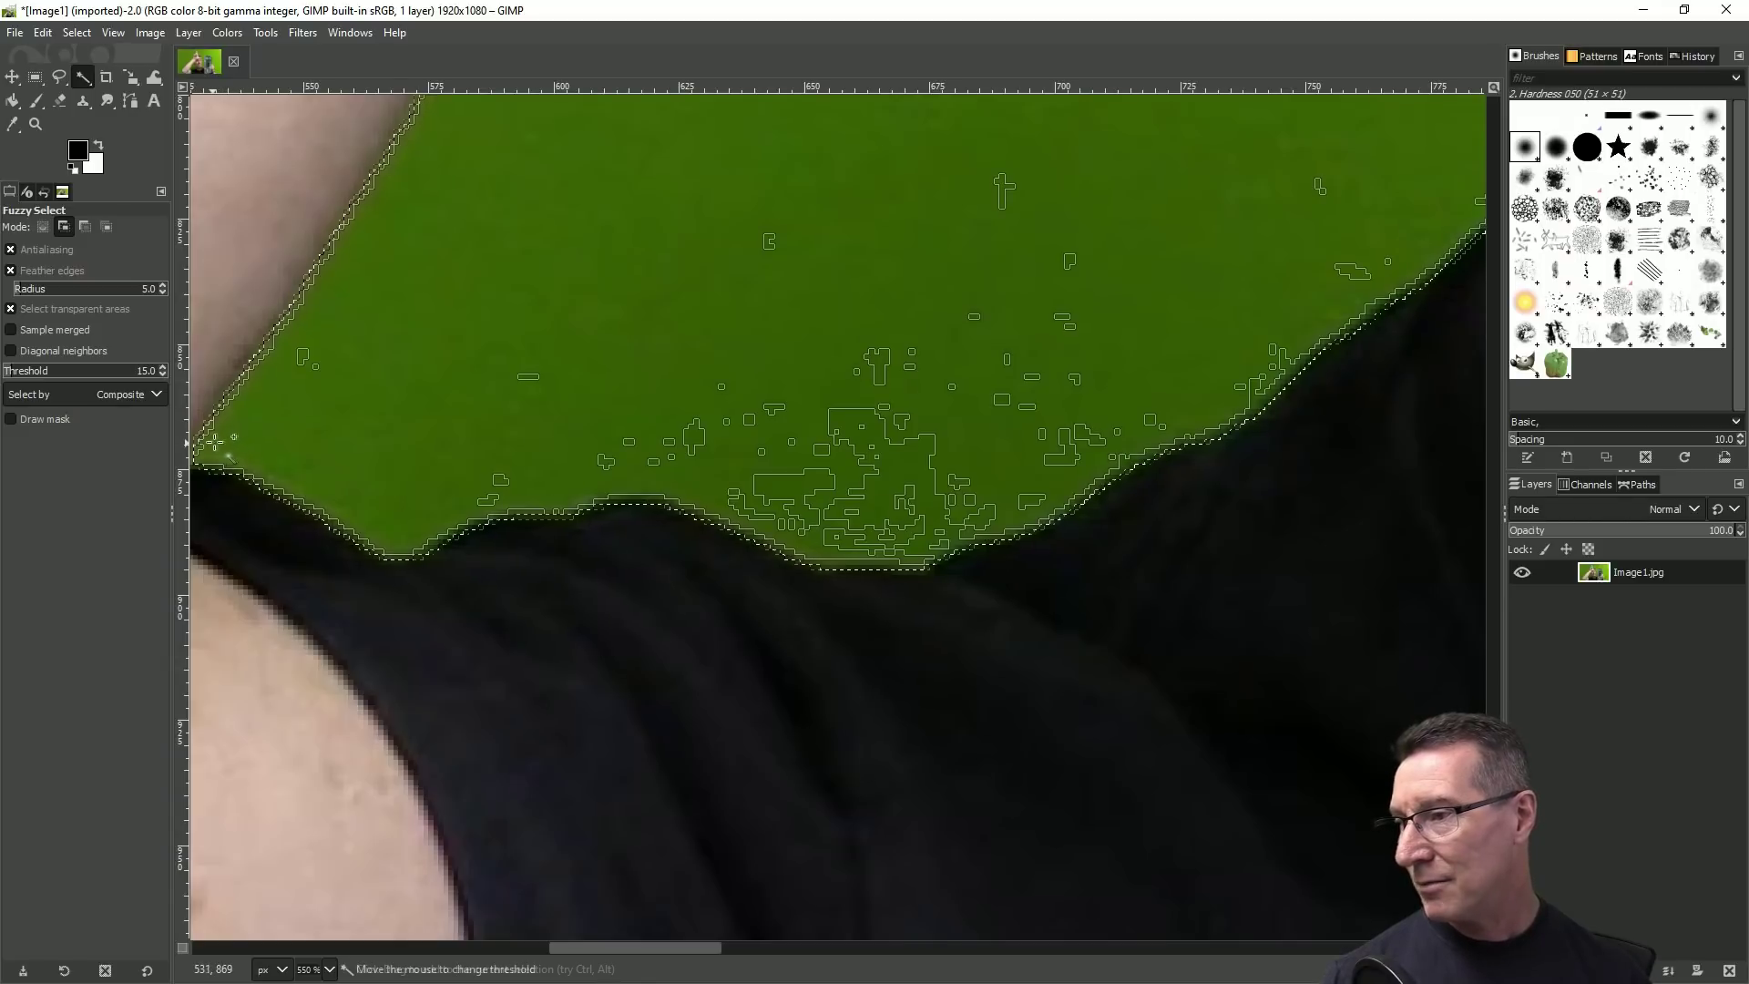
- Add the green gap between the arm and neck to the selection
{"action": "scroll", "coordinate": [1158, 391], "scroll_direction": "down", "scroll_amount": 1, "text": "ctrl"}
{"action": "scroll", "coordinate": [1159, 391], "scroll_direction": "down", "scroll_amount": 2, "text": "ctrl"}
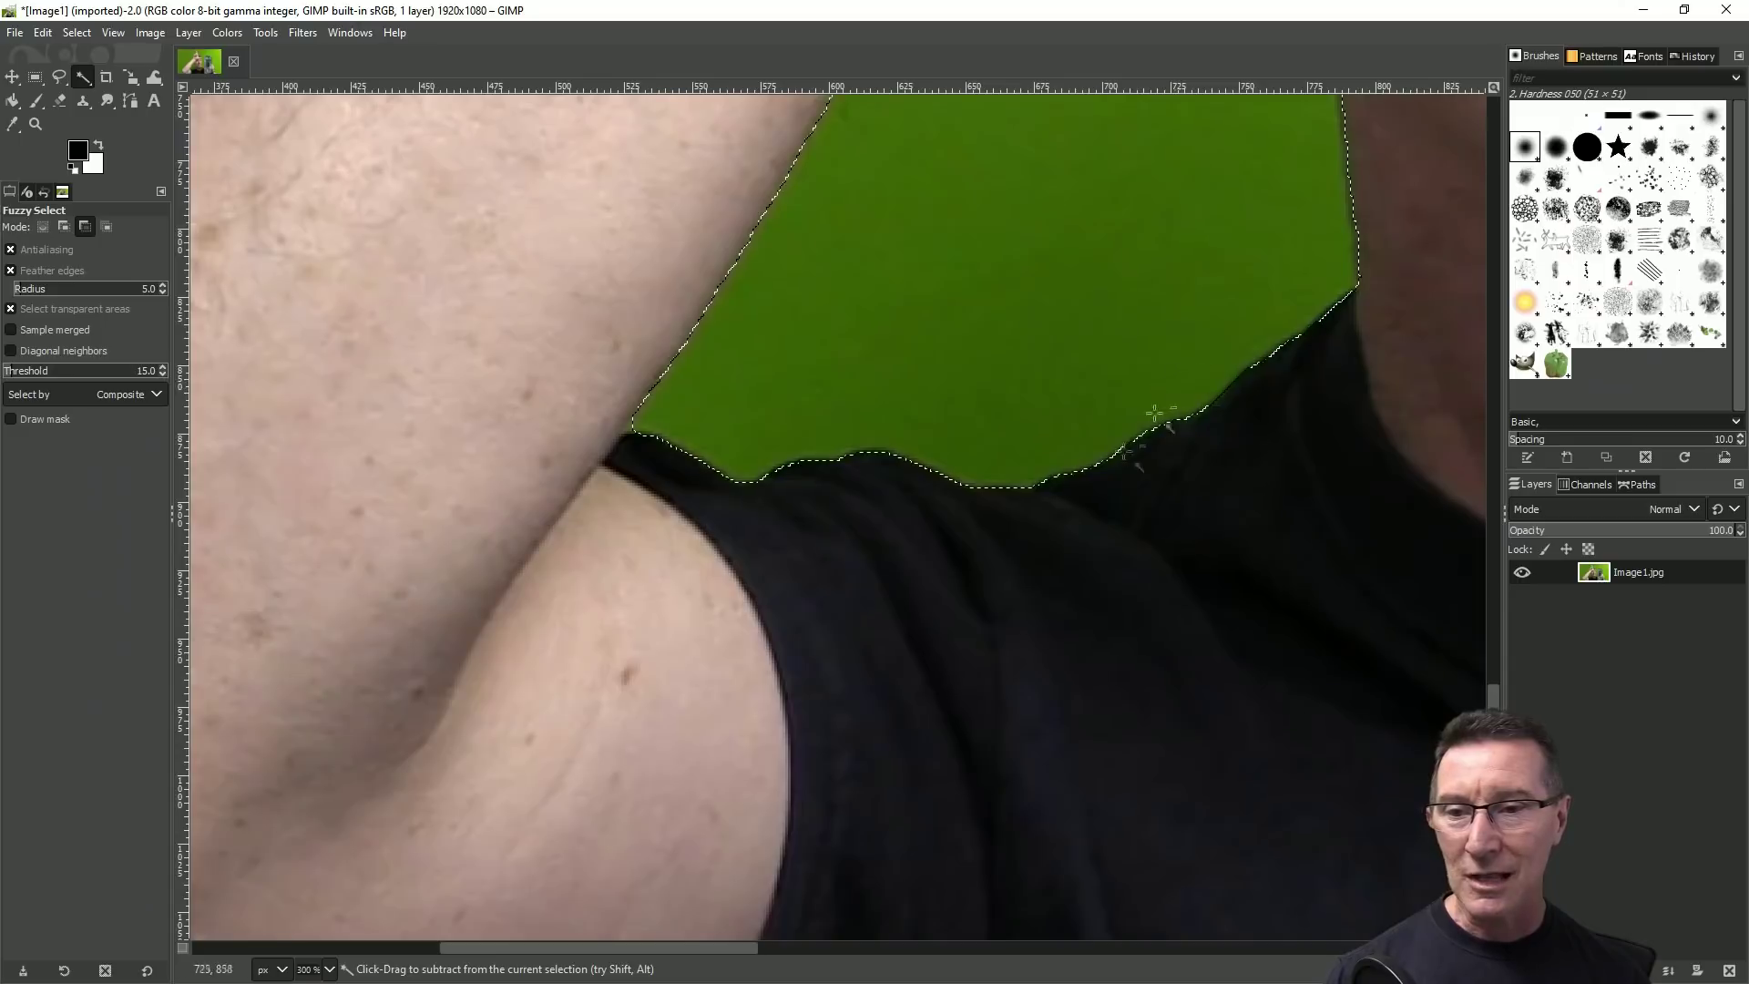
{"action": "scroll", "coordinate": [1238, 242], "scroll_direction": "up", "scroll_amount": 1, "text": "ctrl"}
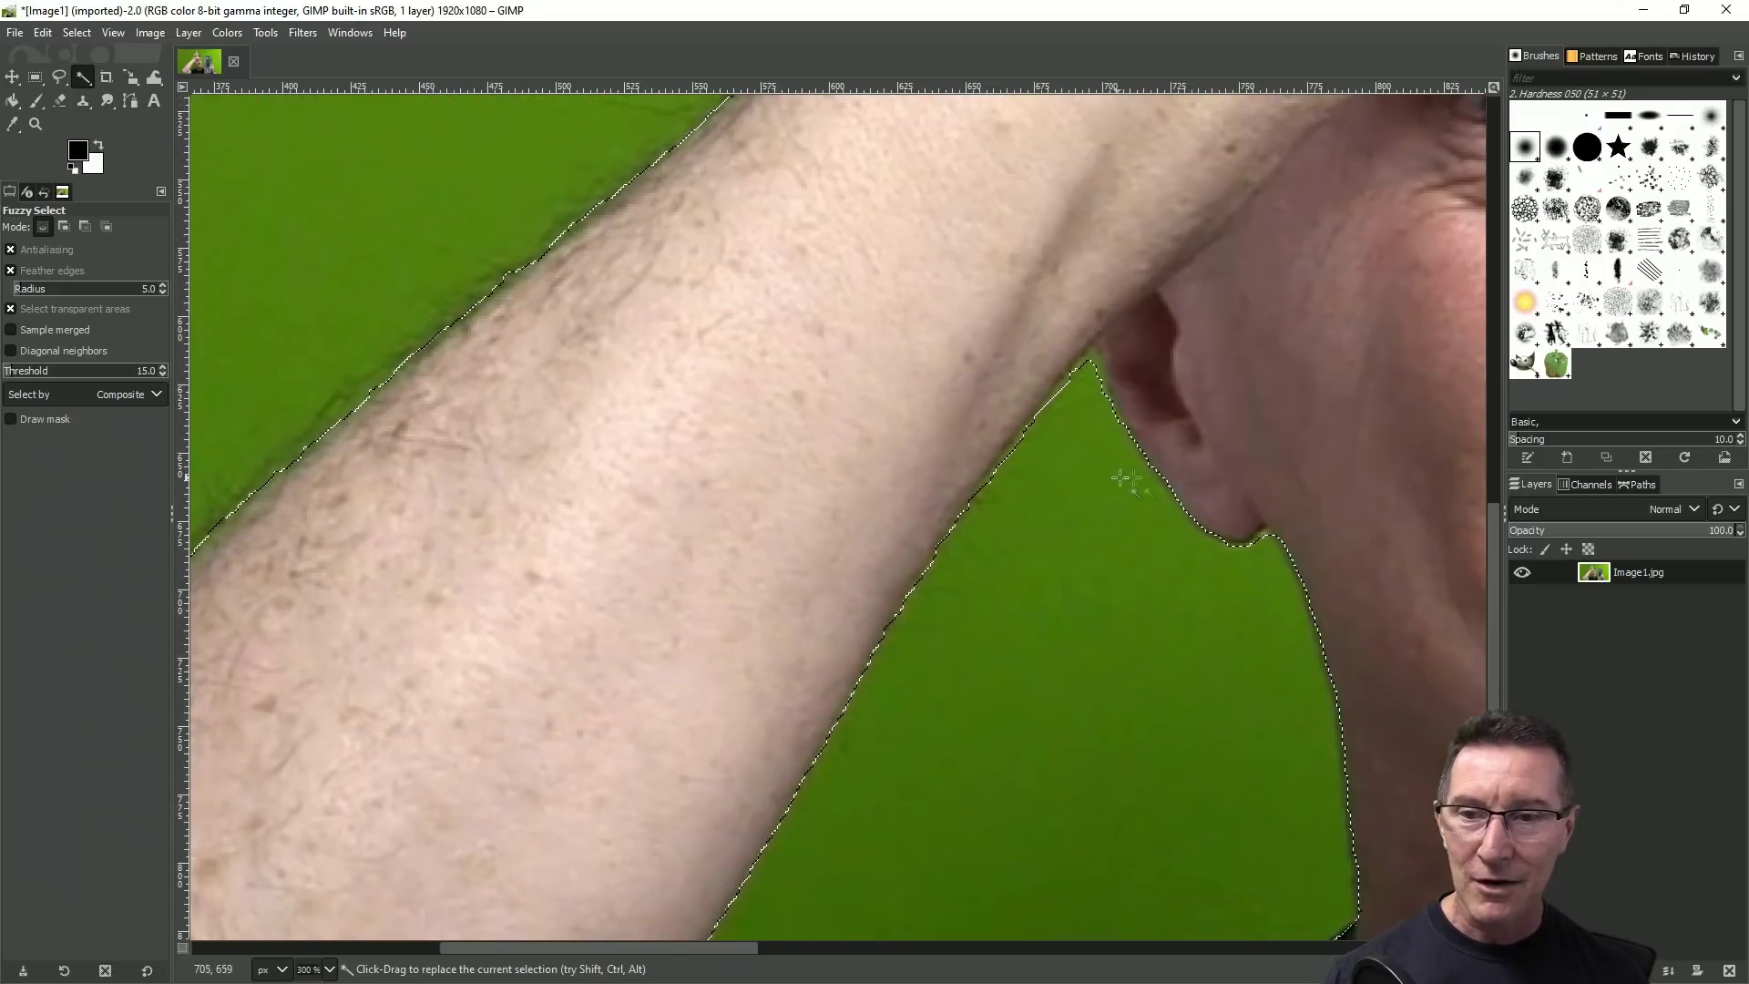
{"action": "key", "text": "ctrl"}
{"action": "scroll", "coordinate": [1096, 386], "scroll_direction": "up", "scroll_amount": 4, "text": "ctrl"}
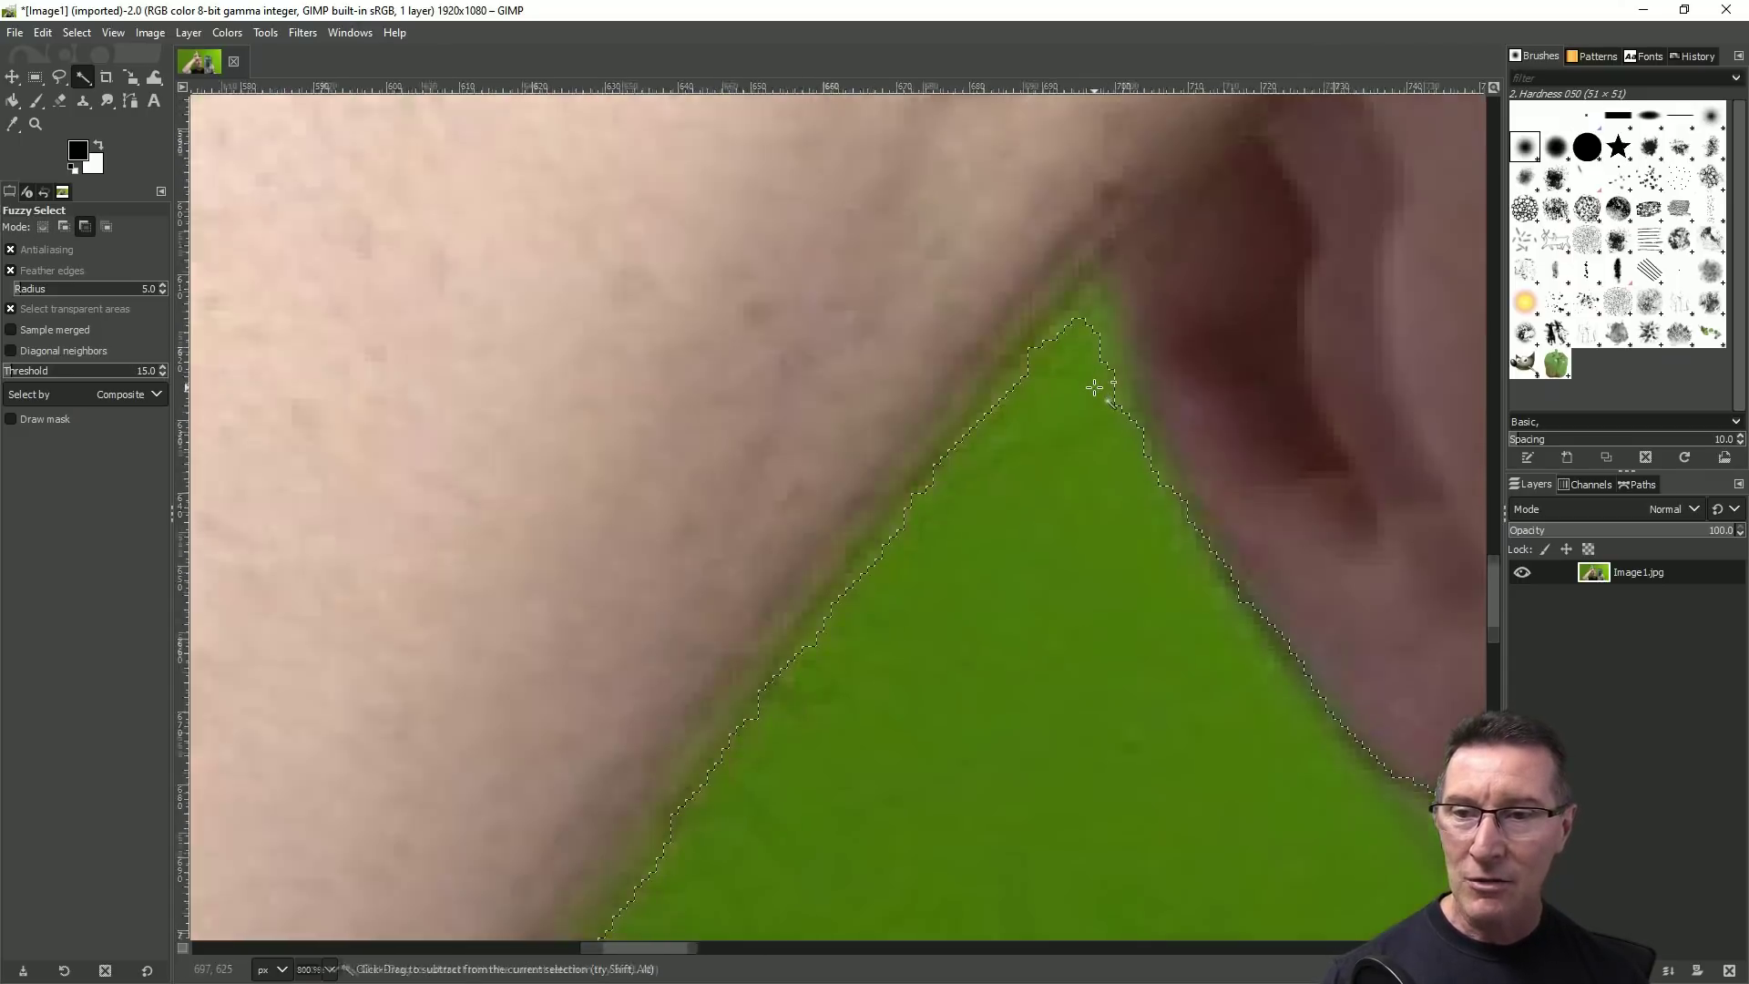
{"action": "key", "text": "shift"}
{"action": "left_click", "coordinate": [1076, 337]}
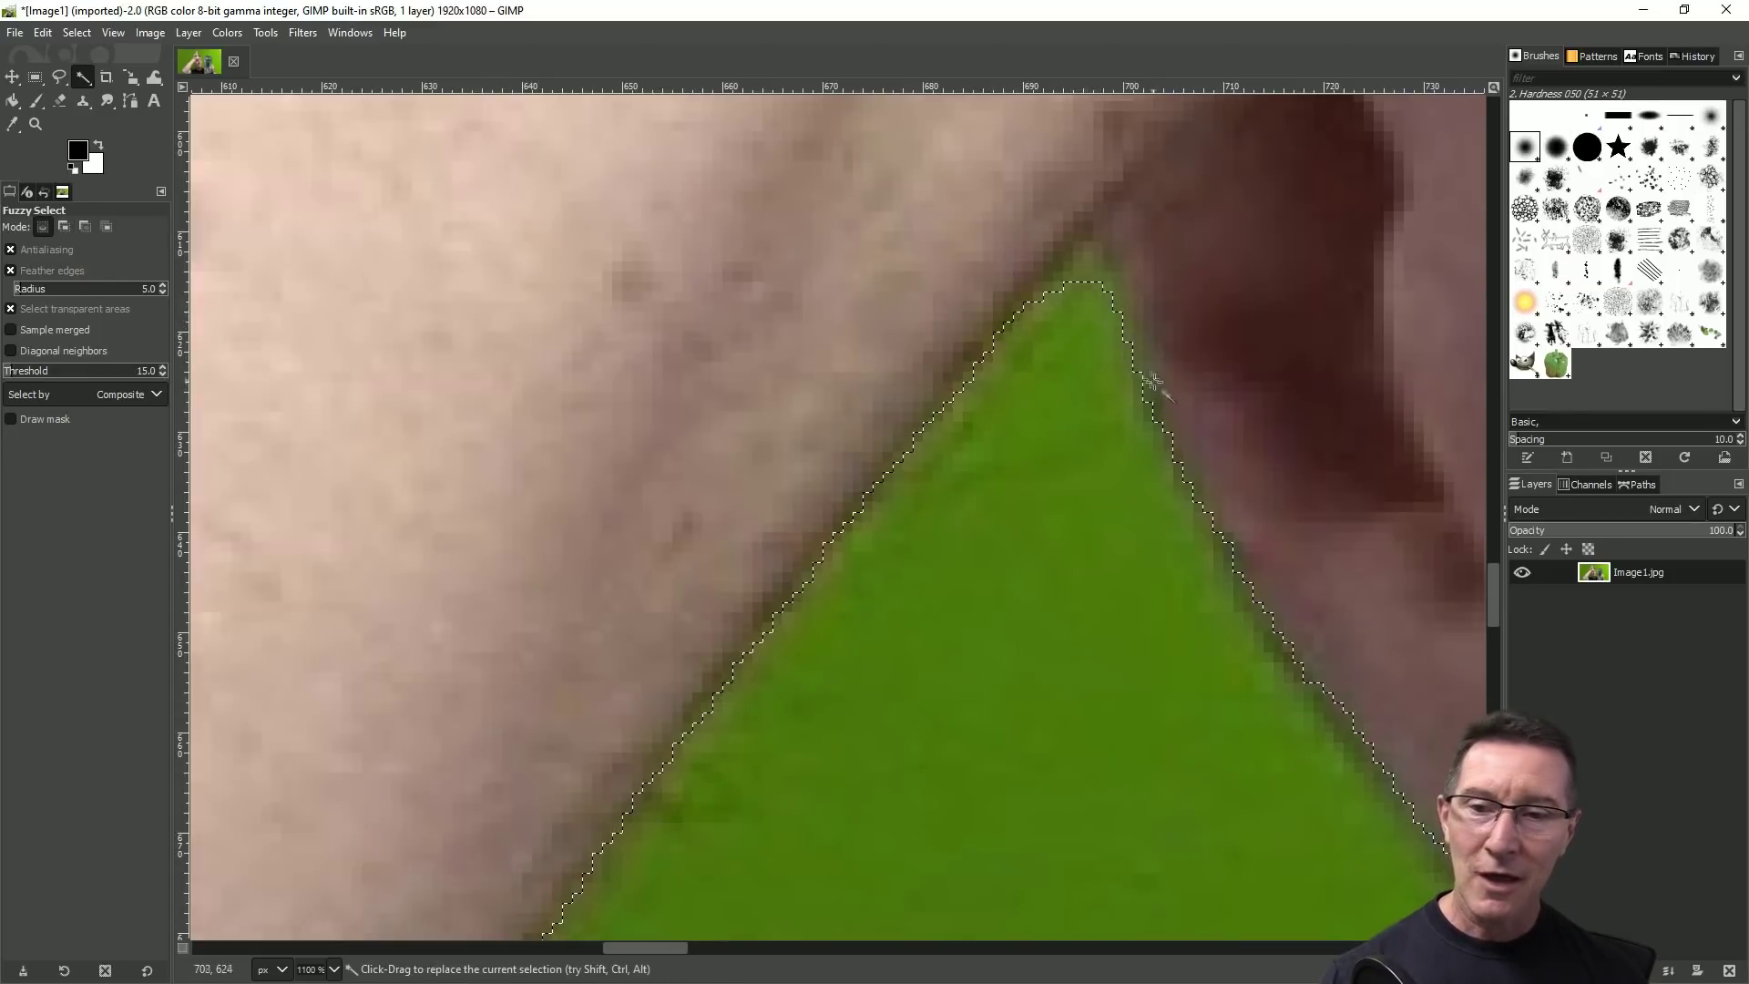
{"action": "scroll", "coordinate": [1089, 318], "scroll_direction": "down", "scroll_amount": 6, "text": "ctrl"}
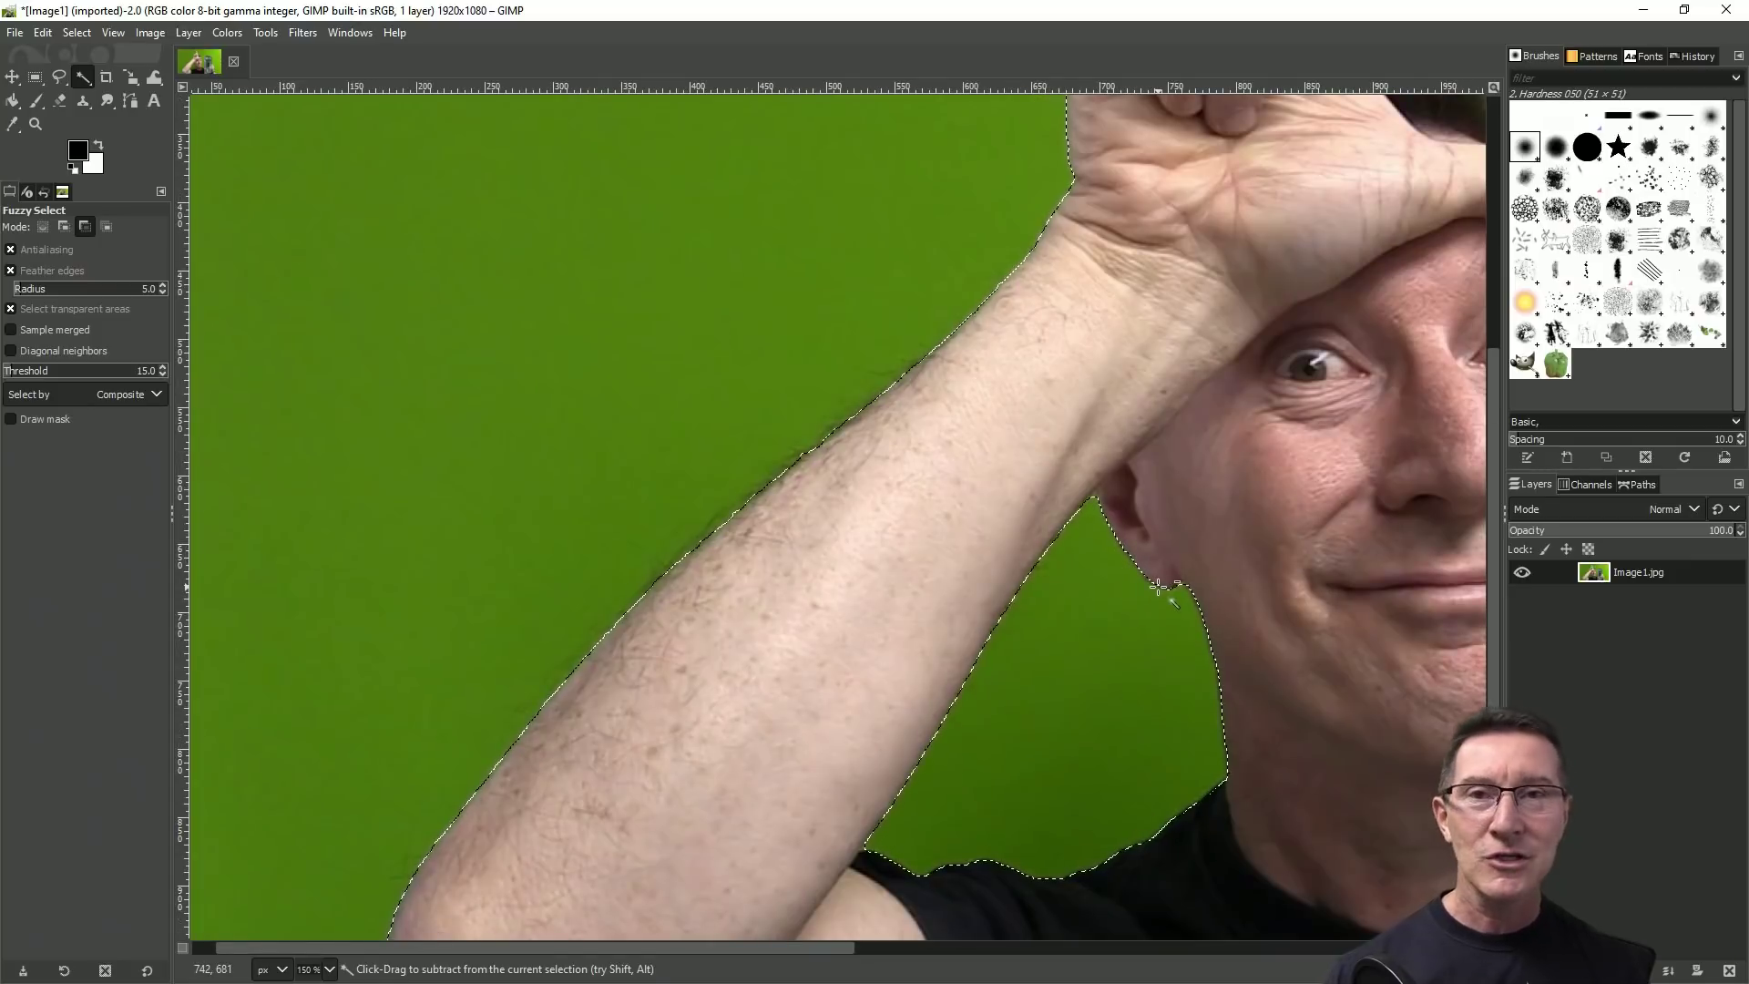
- Zoom out to the whole image and delete the selected green background
{"action": "key", "text": "ctrl"}
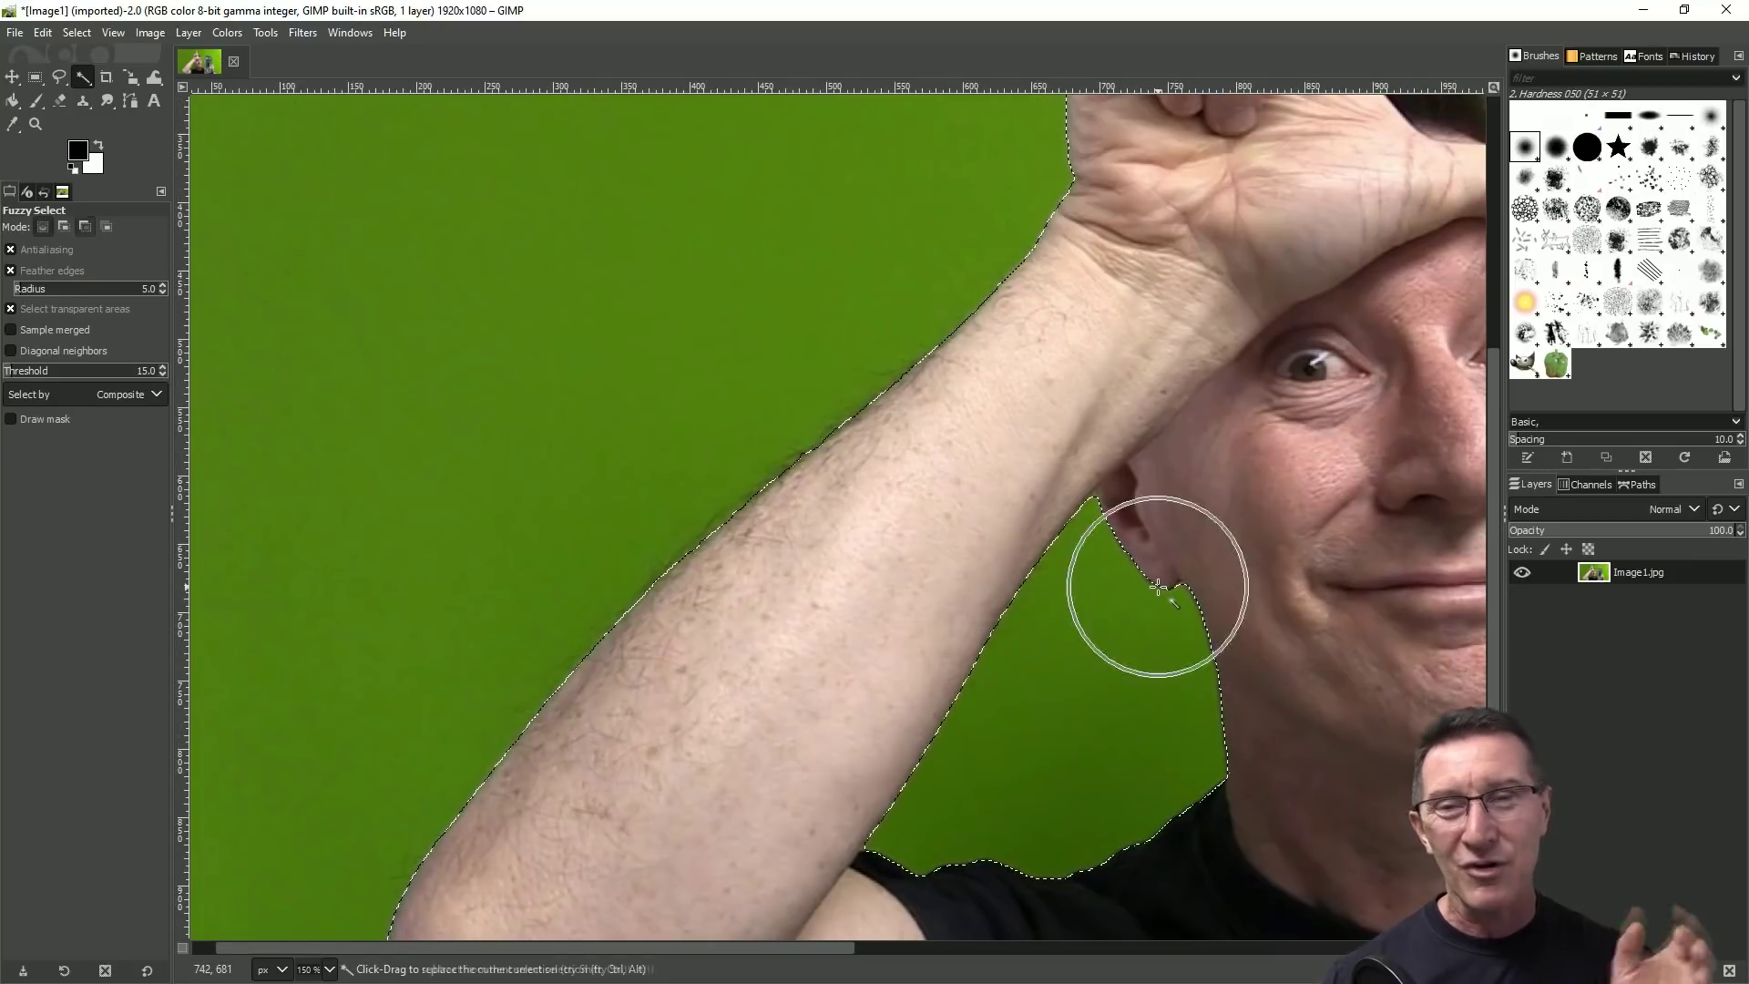
{"action": "scroll", "coordinate": [1200, 480], "scroll_direction": "down", "scroll_amount": 2, "text": "ctrl"}
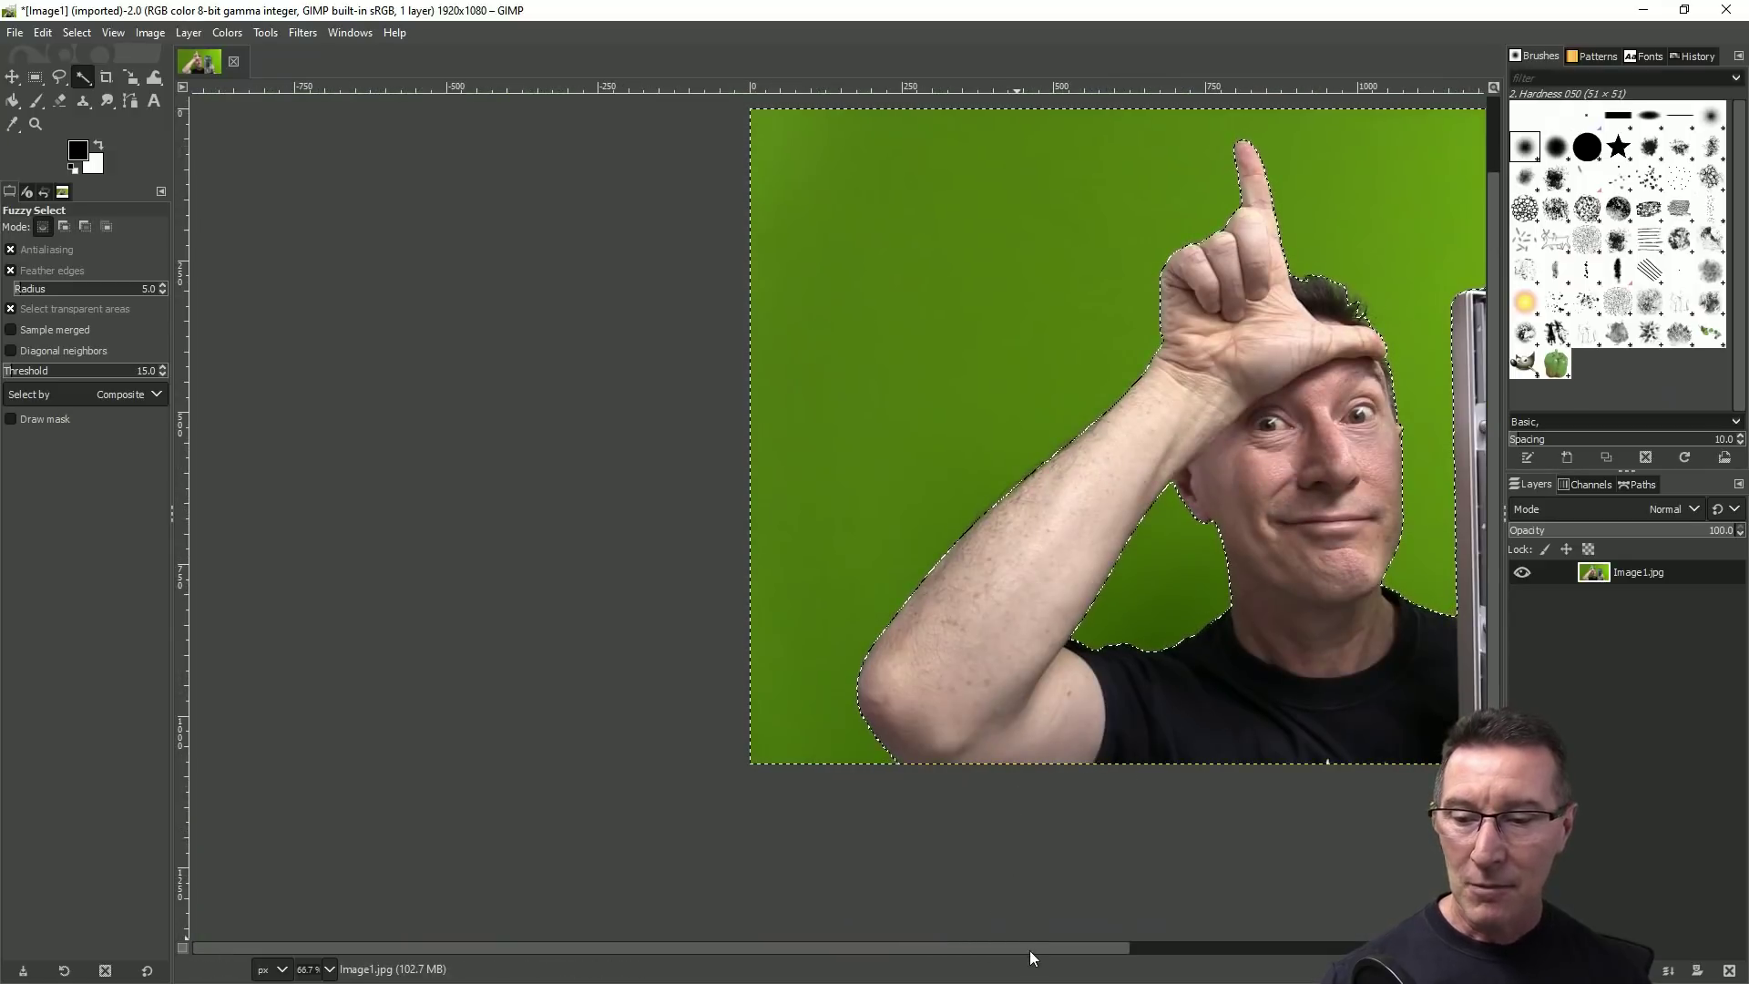
{"action": "scroll", "coordinate": [1030, 949], "scroll_direction": "right", "scroll_amount": 5}
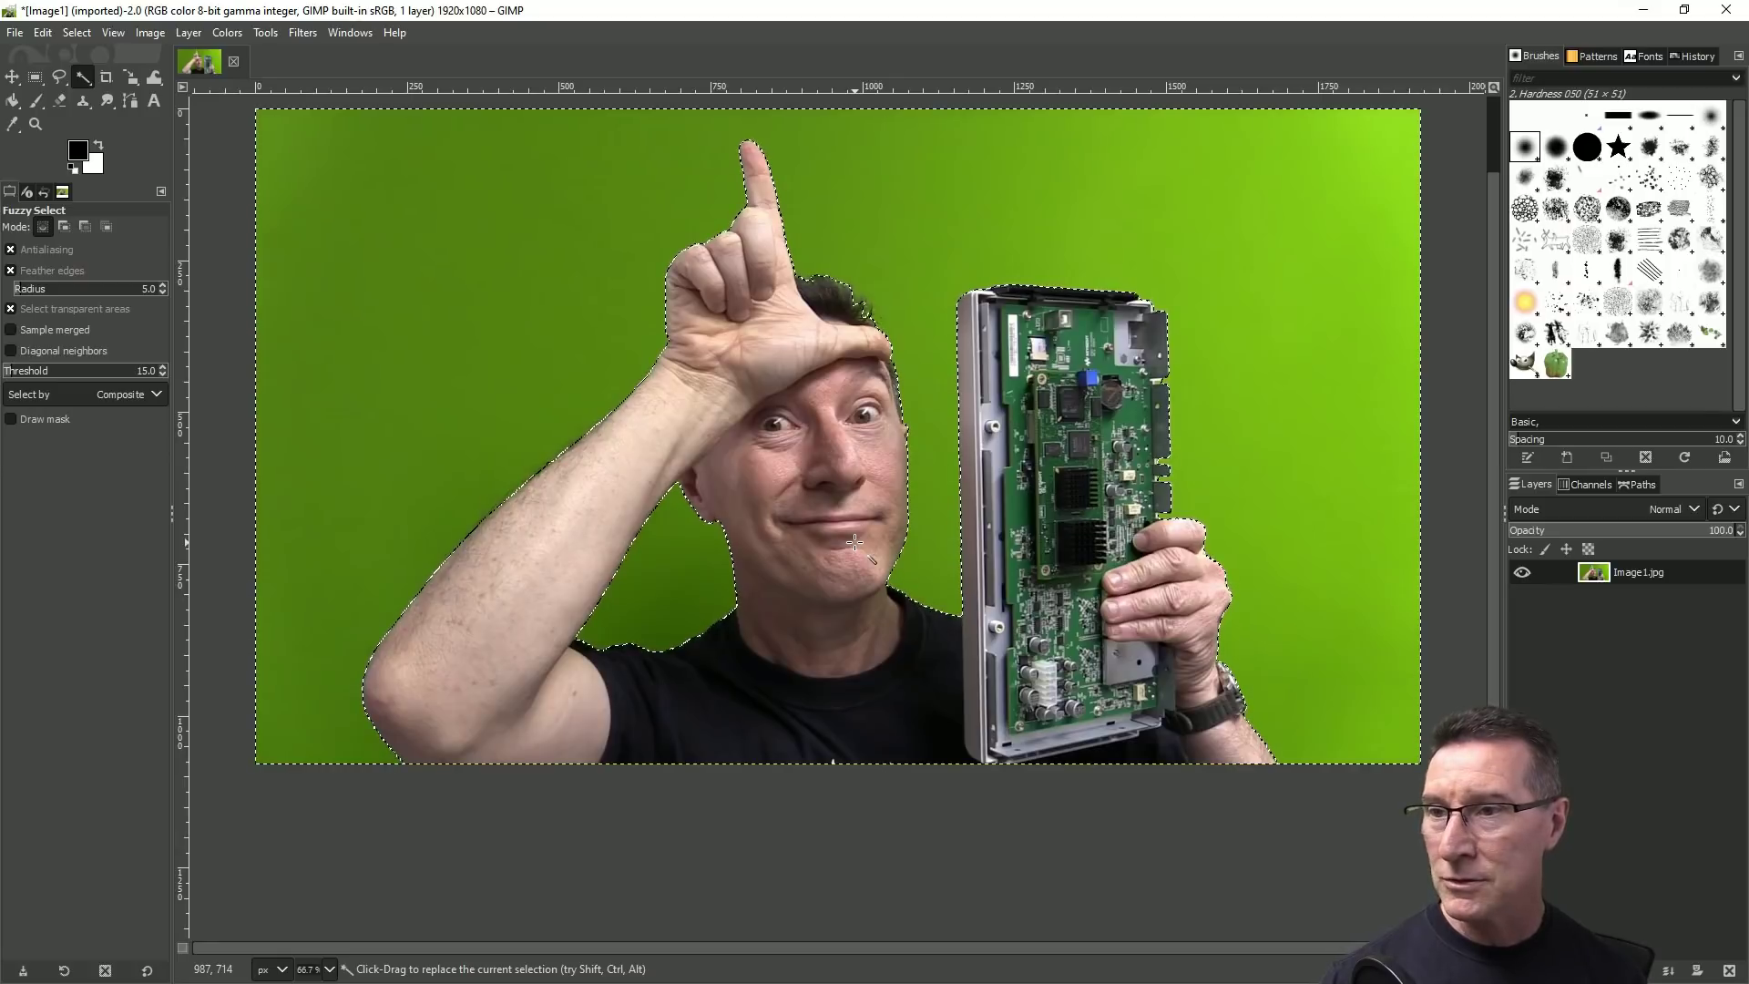
{"action": "key", "text": "Delete"}
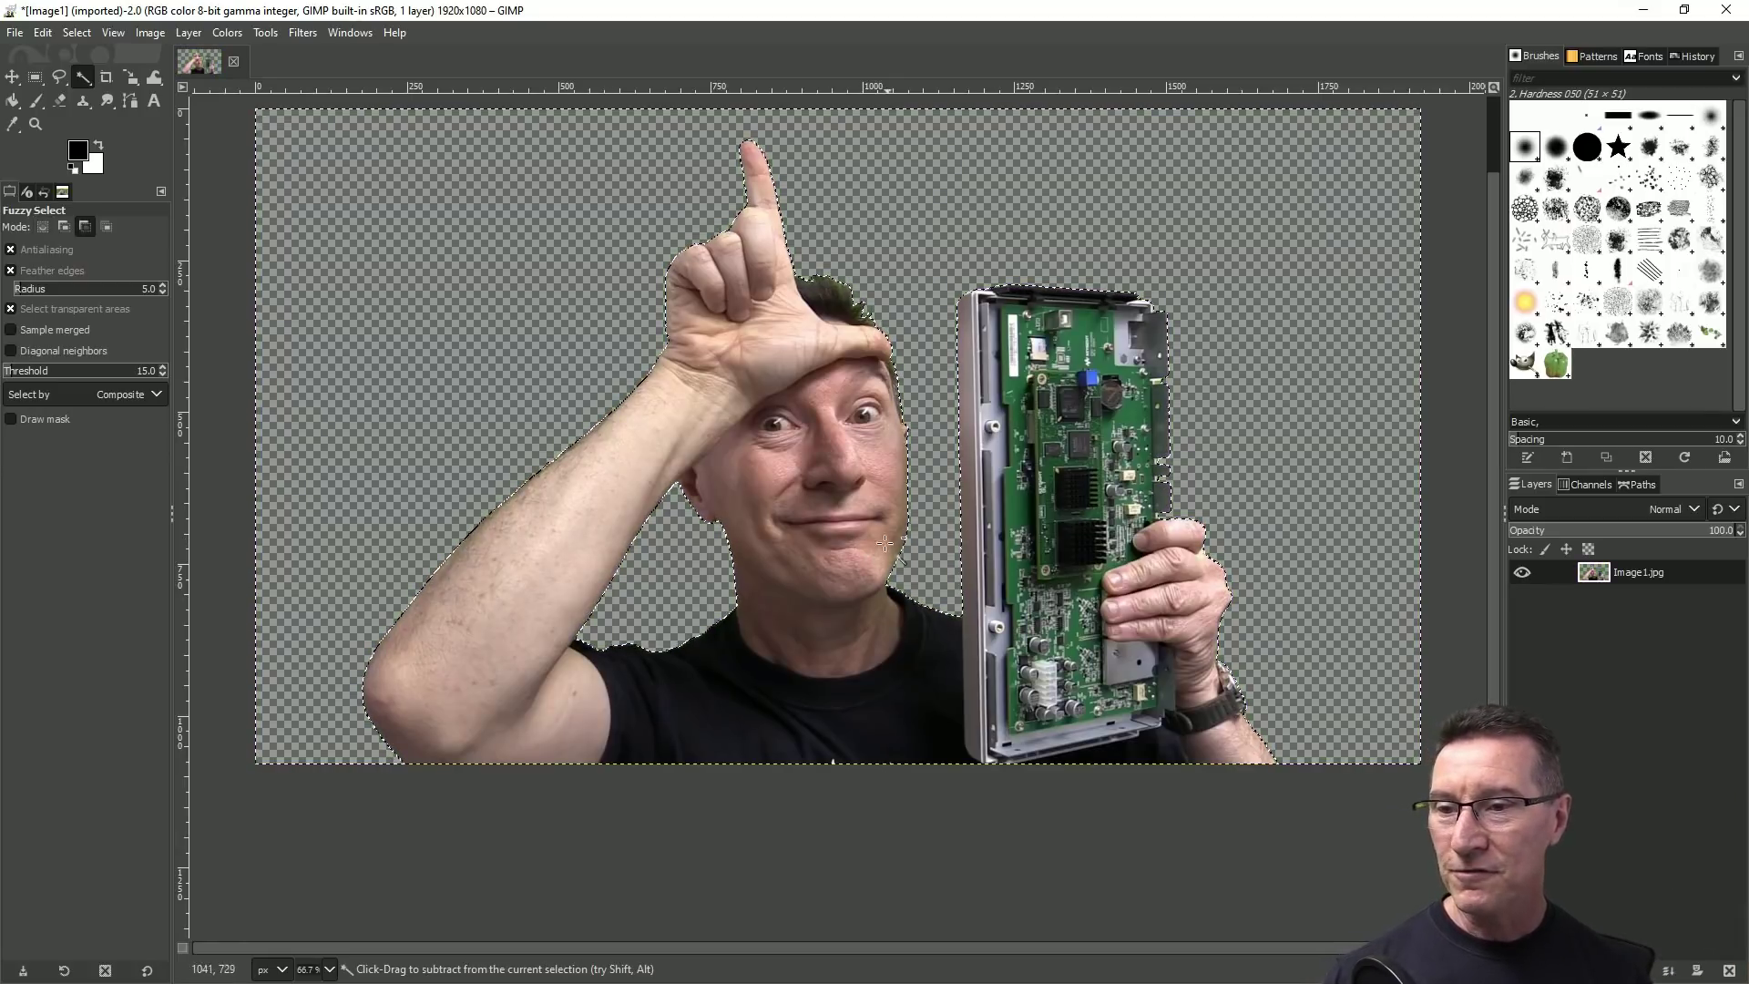
{"action": "scroll", "coordinate": [901, 503], "scroll_direction": "up", "scroll_amount": 9}
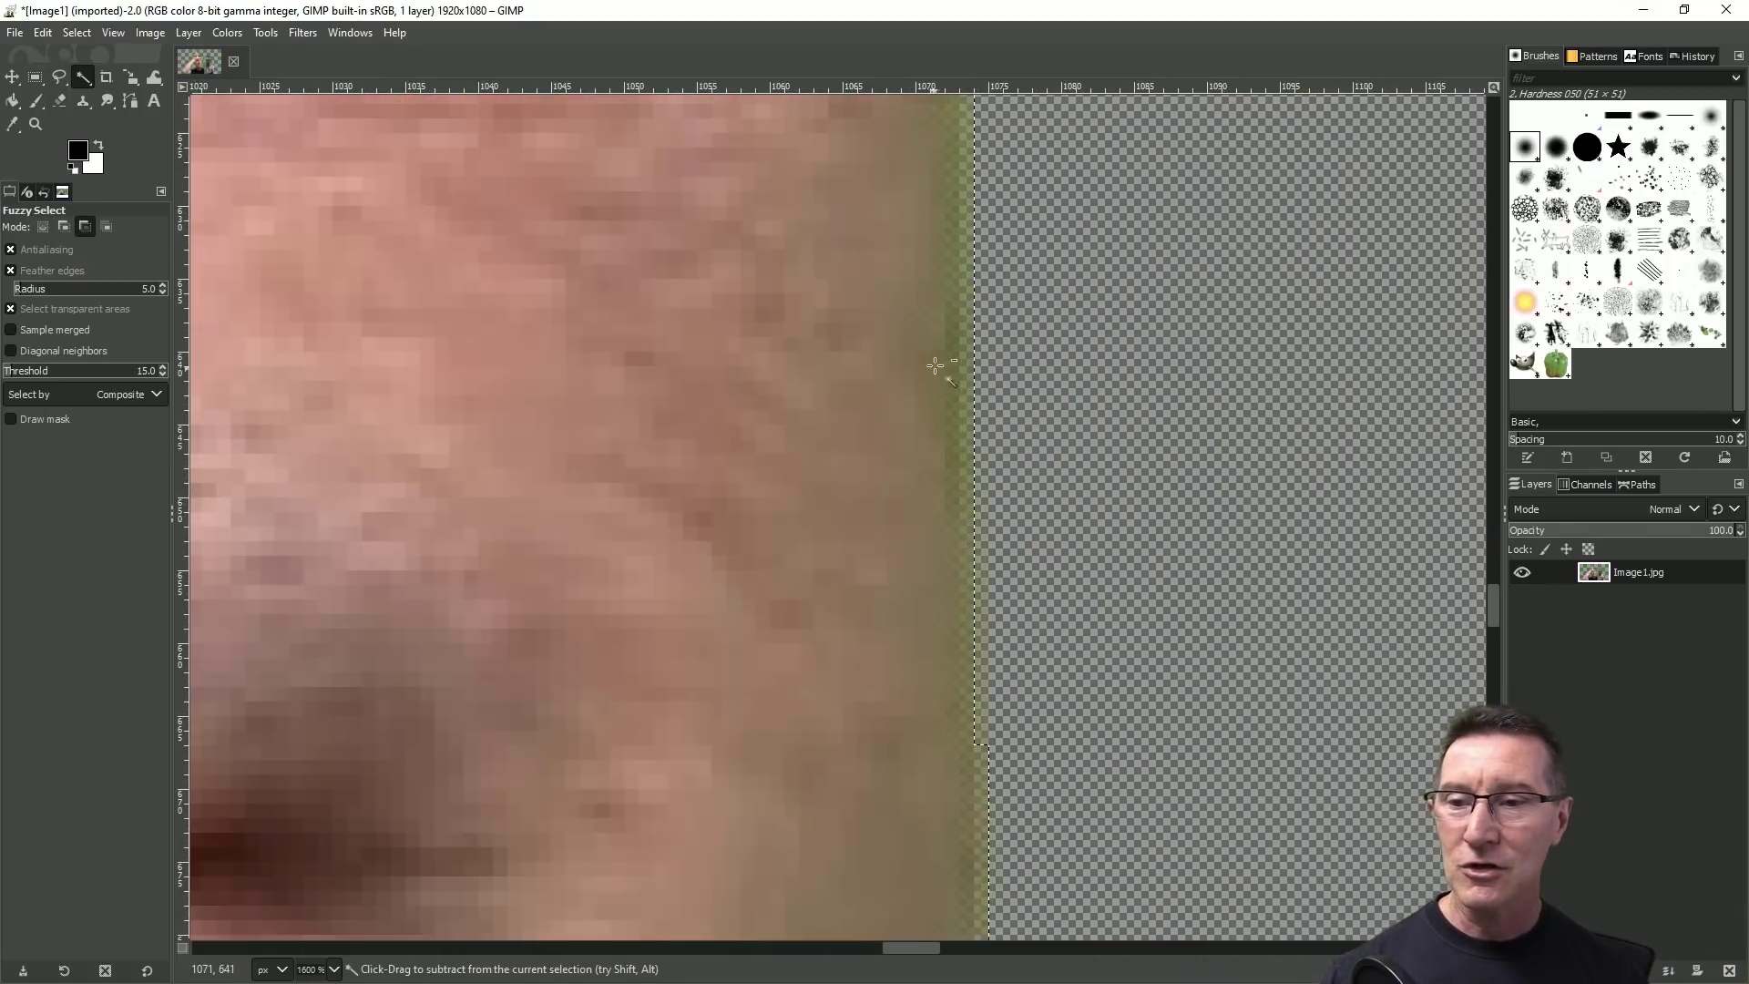
{"action": "scroll", "coordinate": [935, 365], "scroll_direction": "down", "scroll_amount": 4}
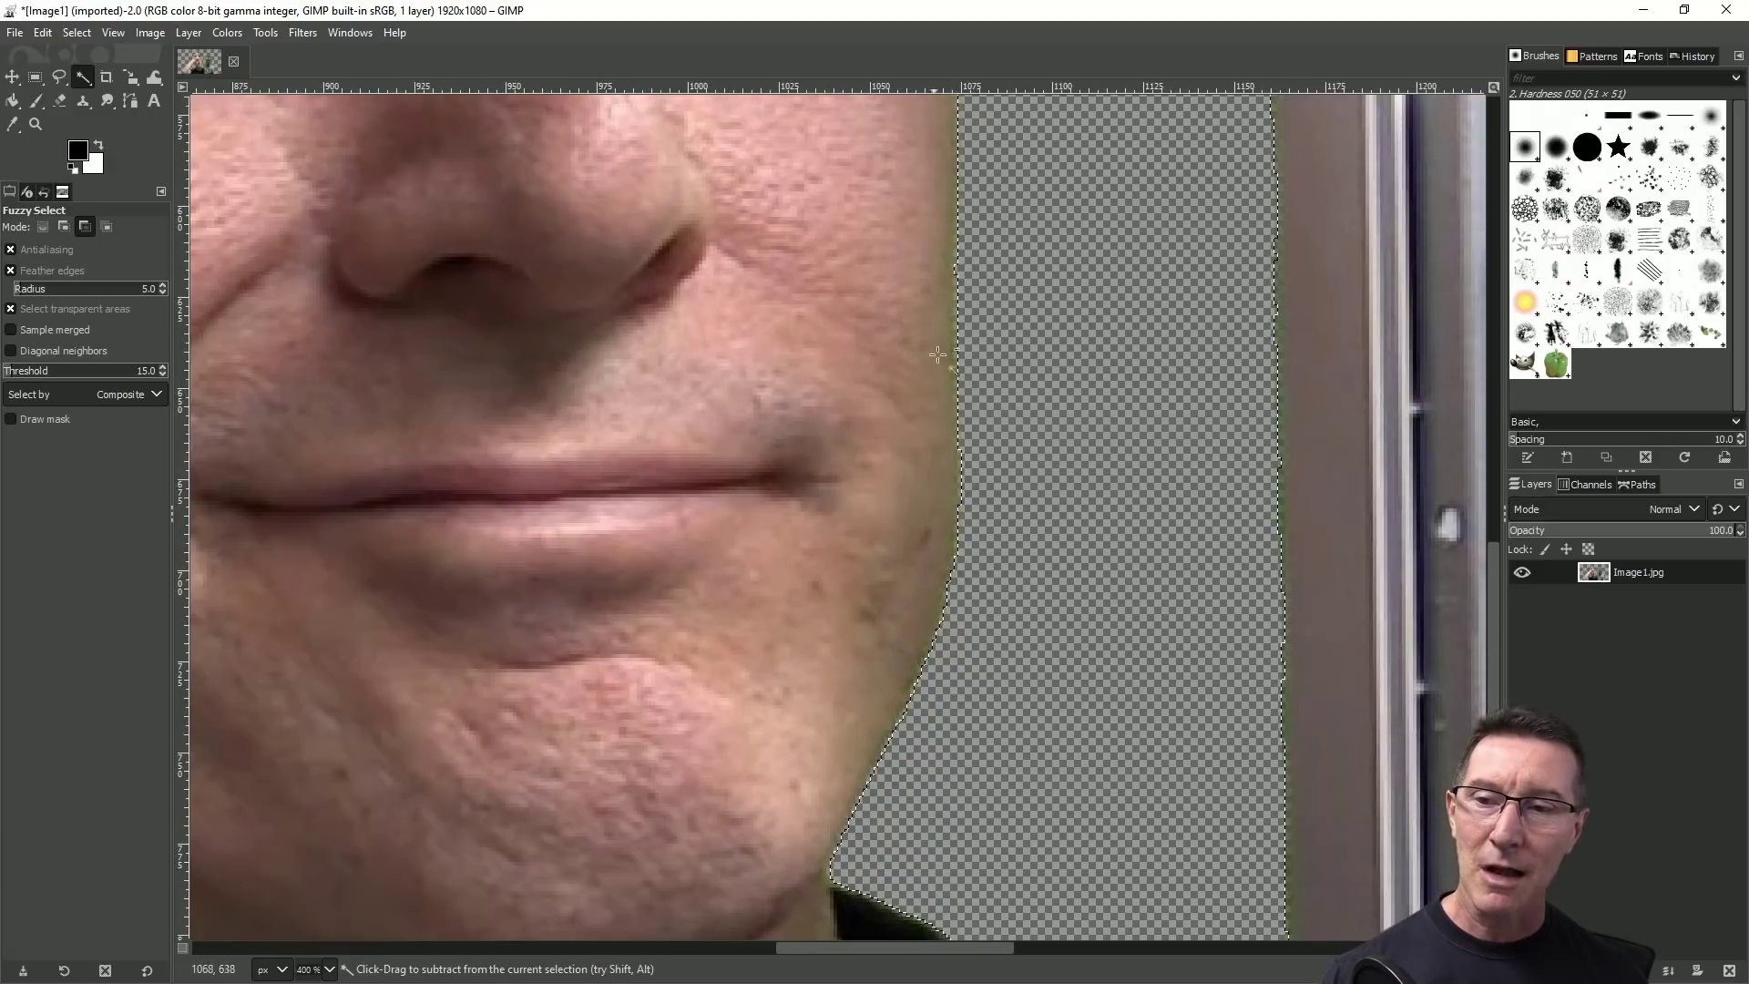
{"action": "scroll", "coordinate": [937, 354], "scroll_direction": "down", "scroll_amount": 2}
{"action": "scroll", "coordinate": [873, 736], "scroll_direction": "up", "scroll_amount": 3}
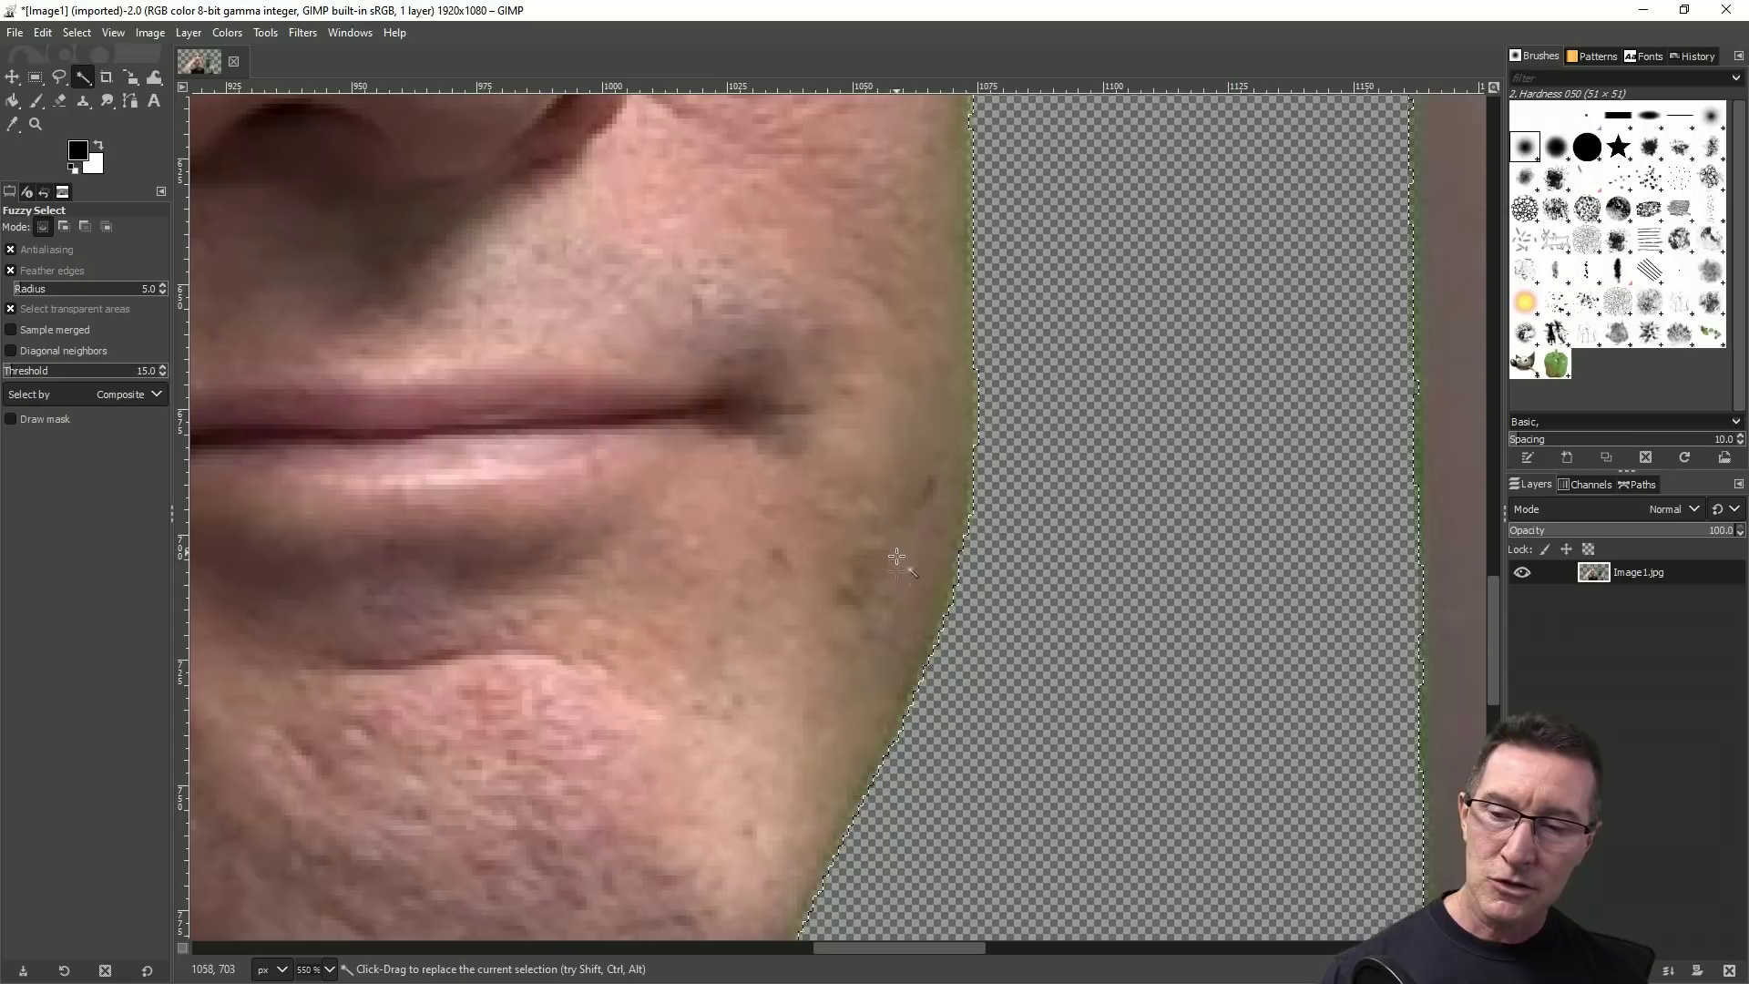
{"action": "scroll", "coordinate": [875, 459], "scroll_direction": "up", "scroll_amount": 6}
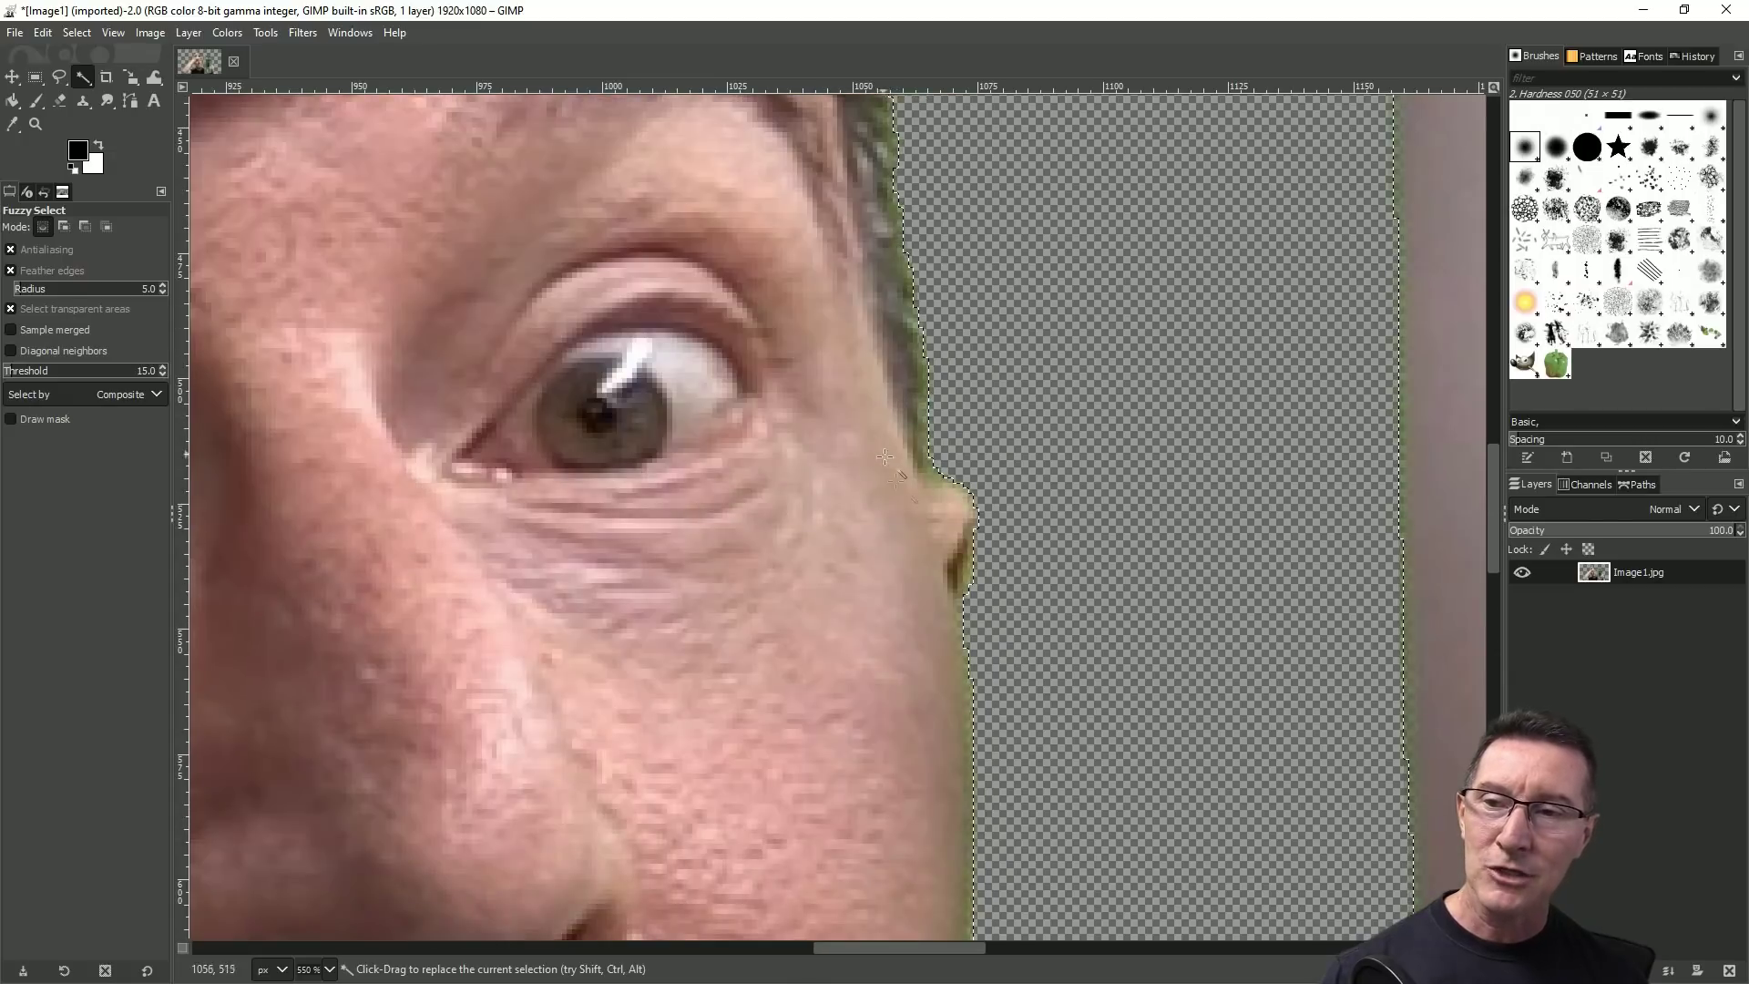
{"action": "scroll", "coordinate": [879, 455], "scroll_direction": "down", "scroll_amount": 5}
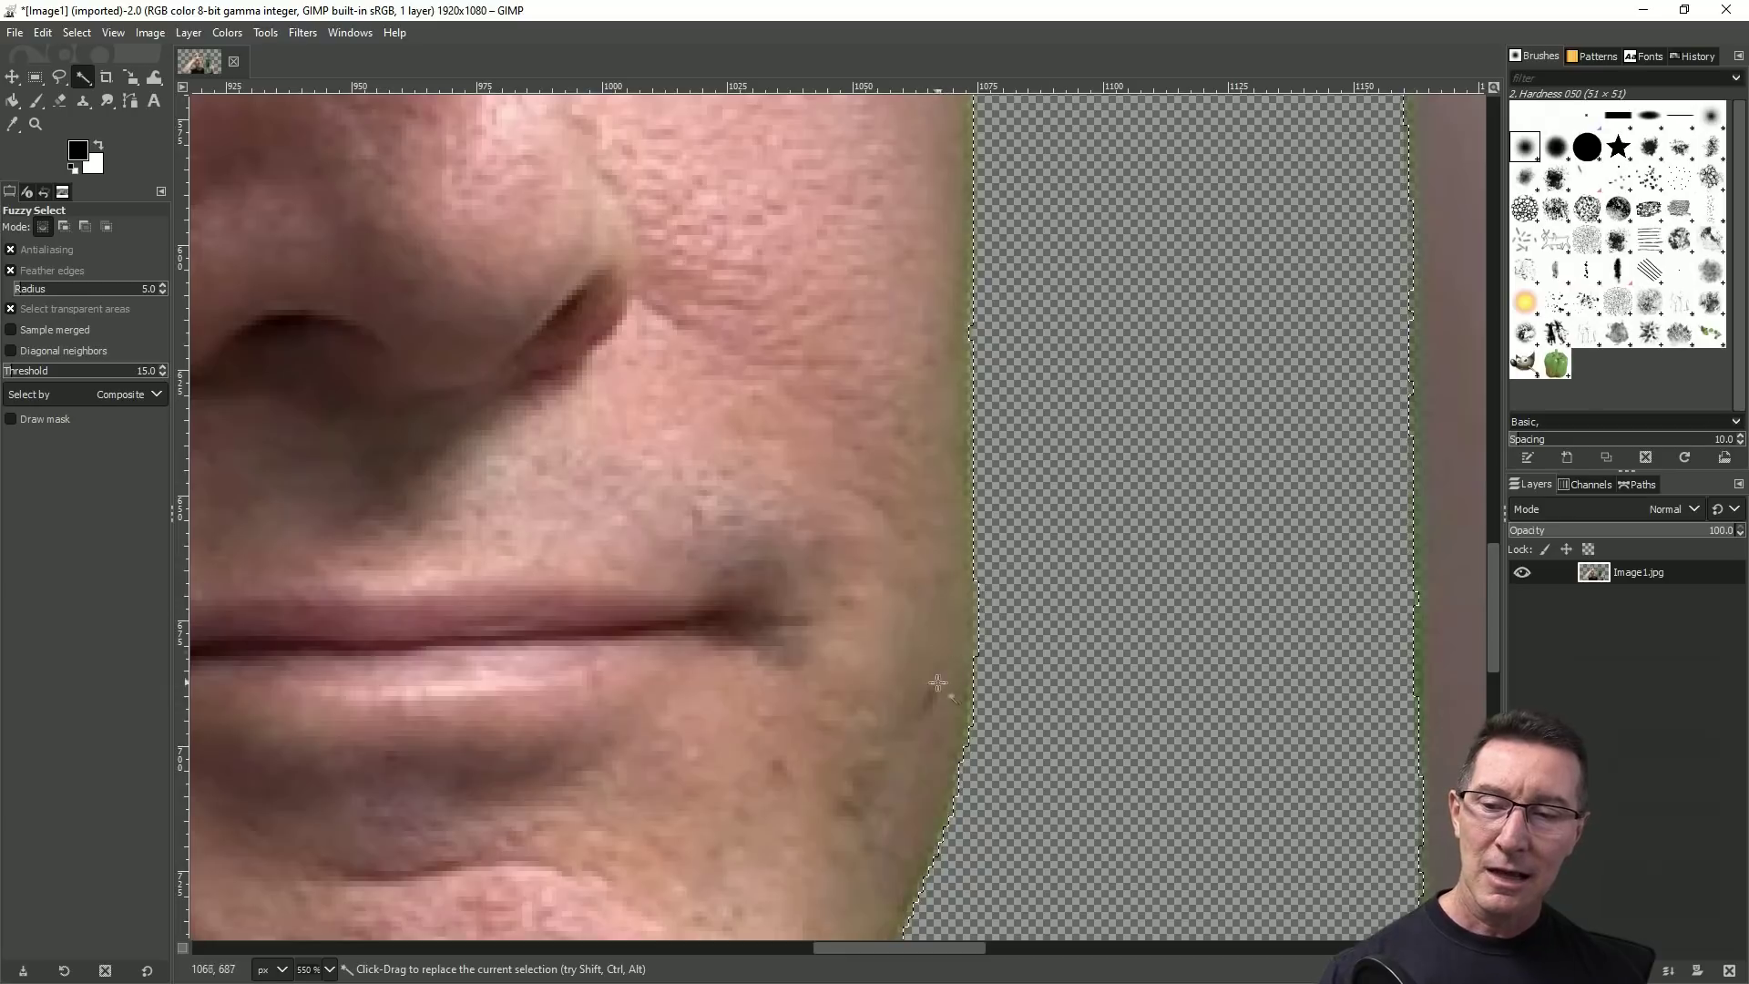
{"action": "scroll", "coordinate": [931, 677], "scroll_direction": "down", "scroll_amount": 2}
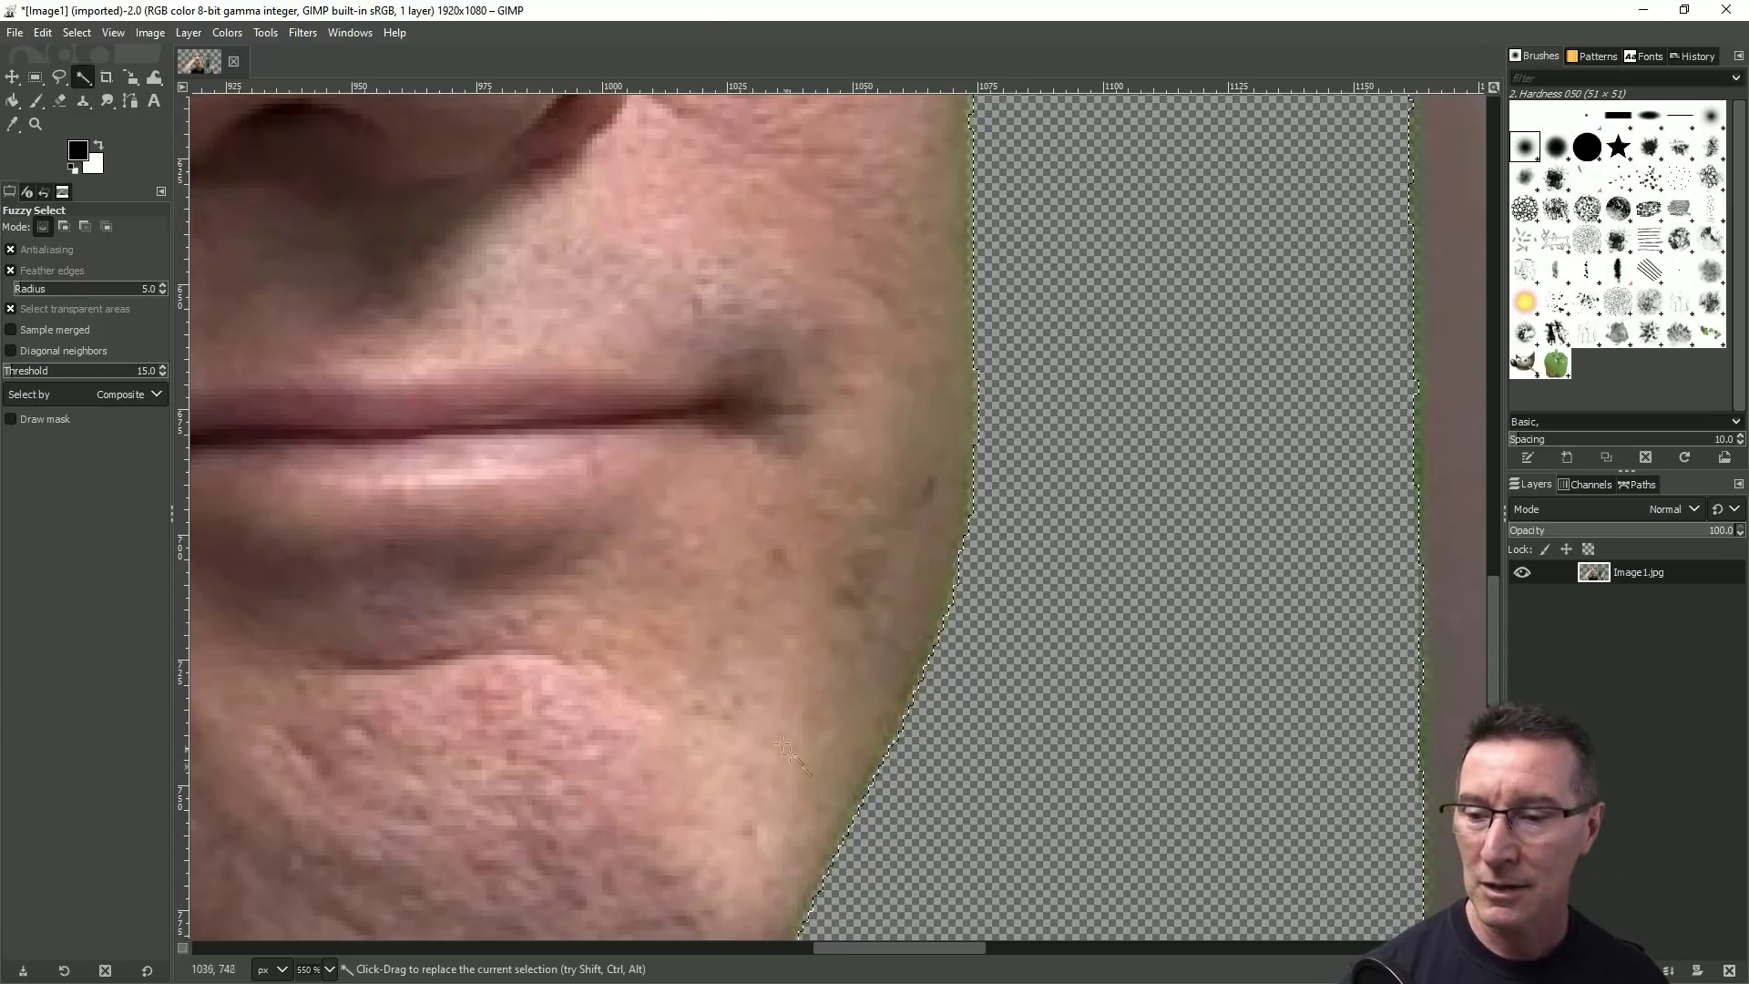
{"action": "scroll", "coordinate": [760, 707], "scroll_direction": "down", "scroll_amount": 4}
{"action": "key", "text": "ctrl"}
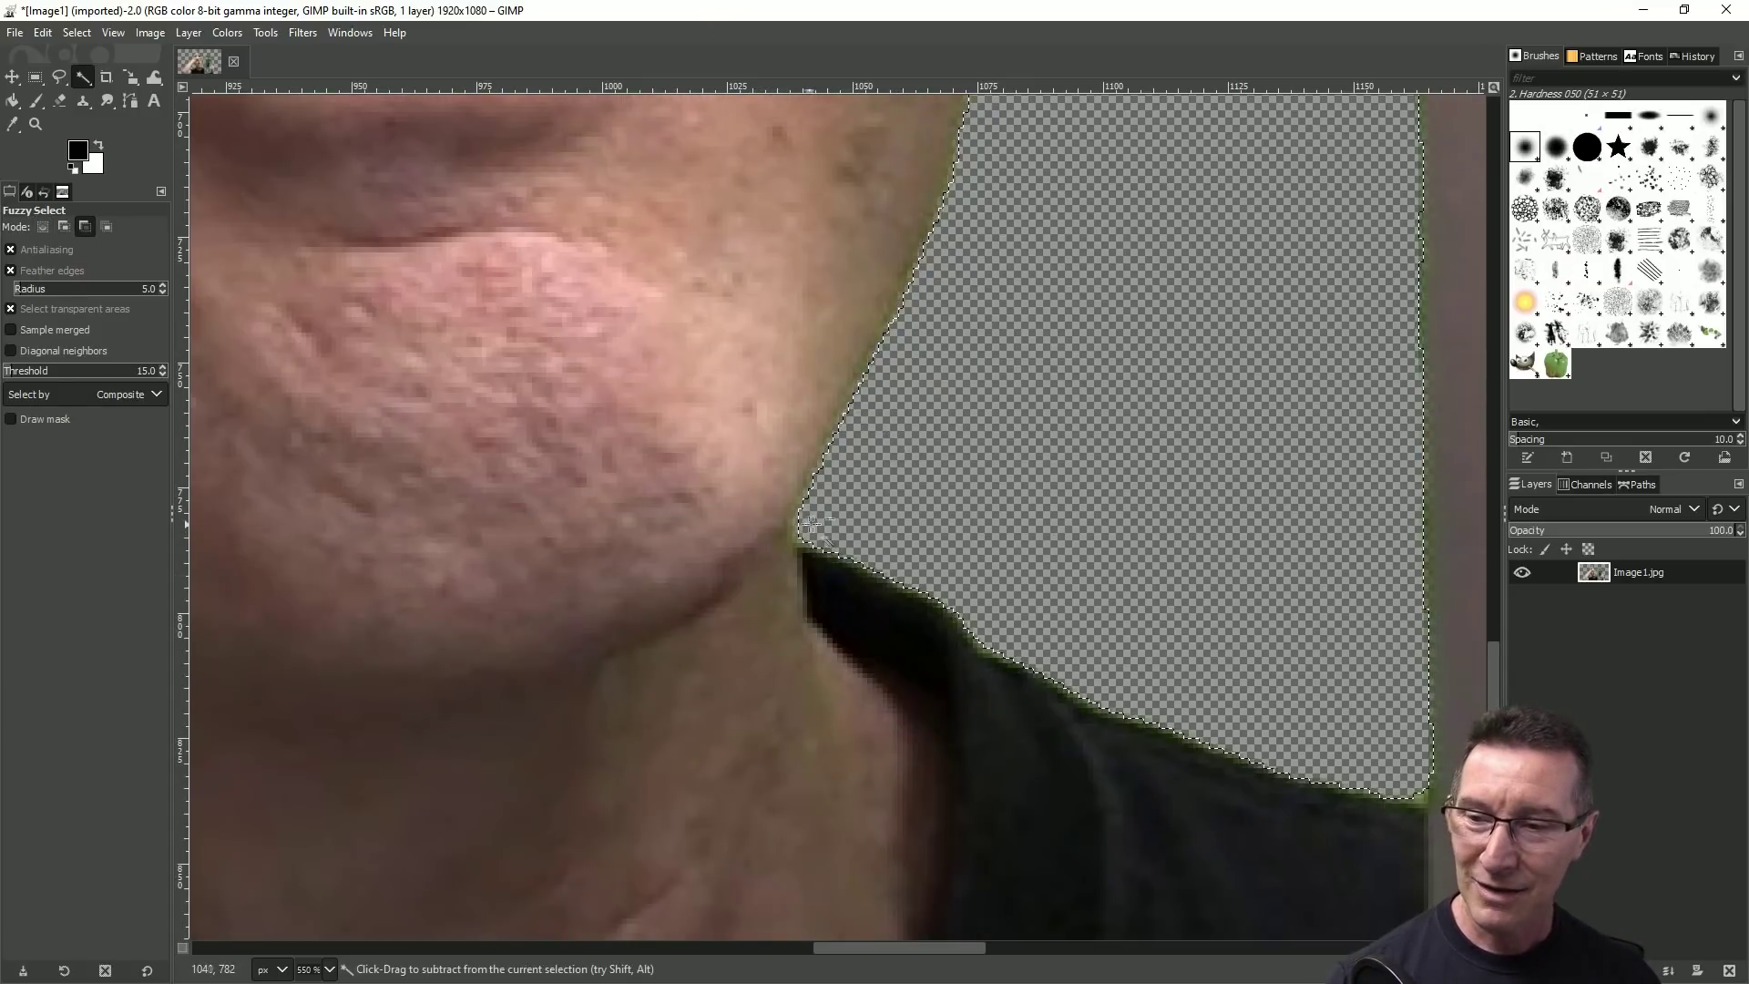
{"action": "scroll", "coordinate": [811, 524], "scroll_direction": "down", "scroll_amount": 4}
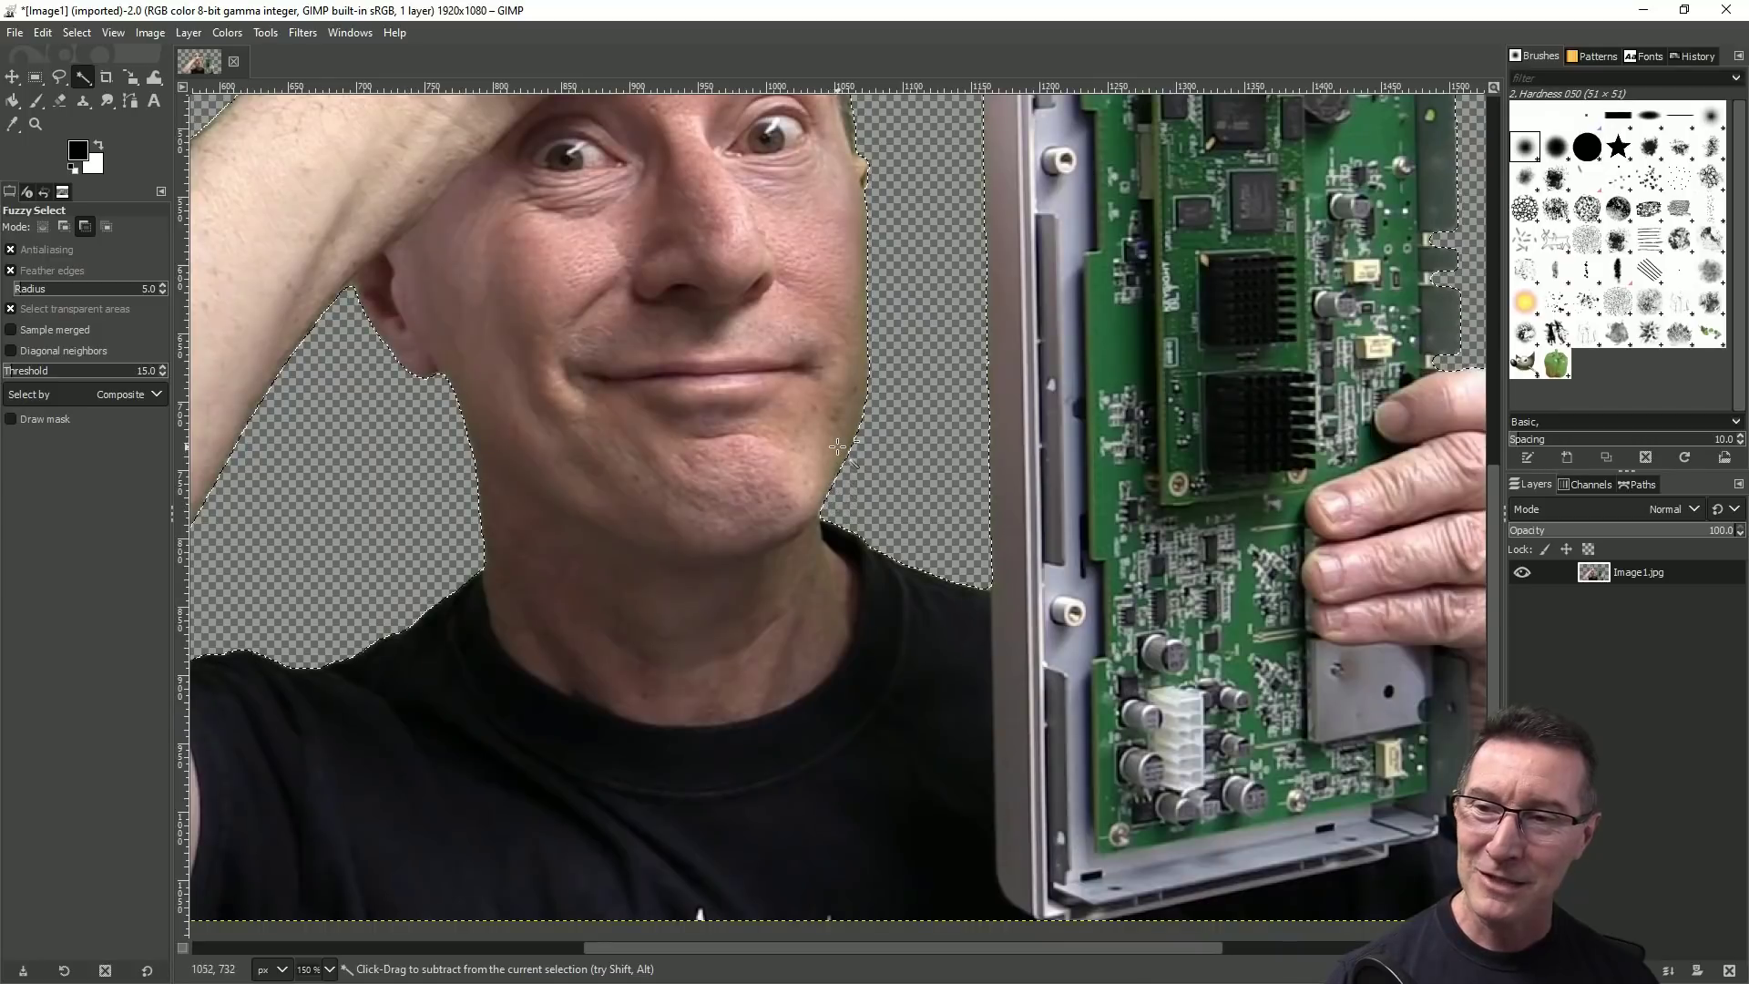
{"action": "scroll", "coordinate": [837, 447], "scroll_direction": "down", "scroll_amount": 2}
{"action": "scroll", "coordinate": [808, 234], "scroll_direction": "up", "scroll_amount": 3}
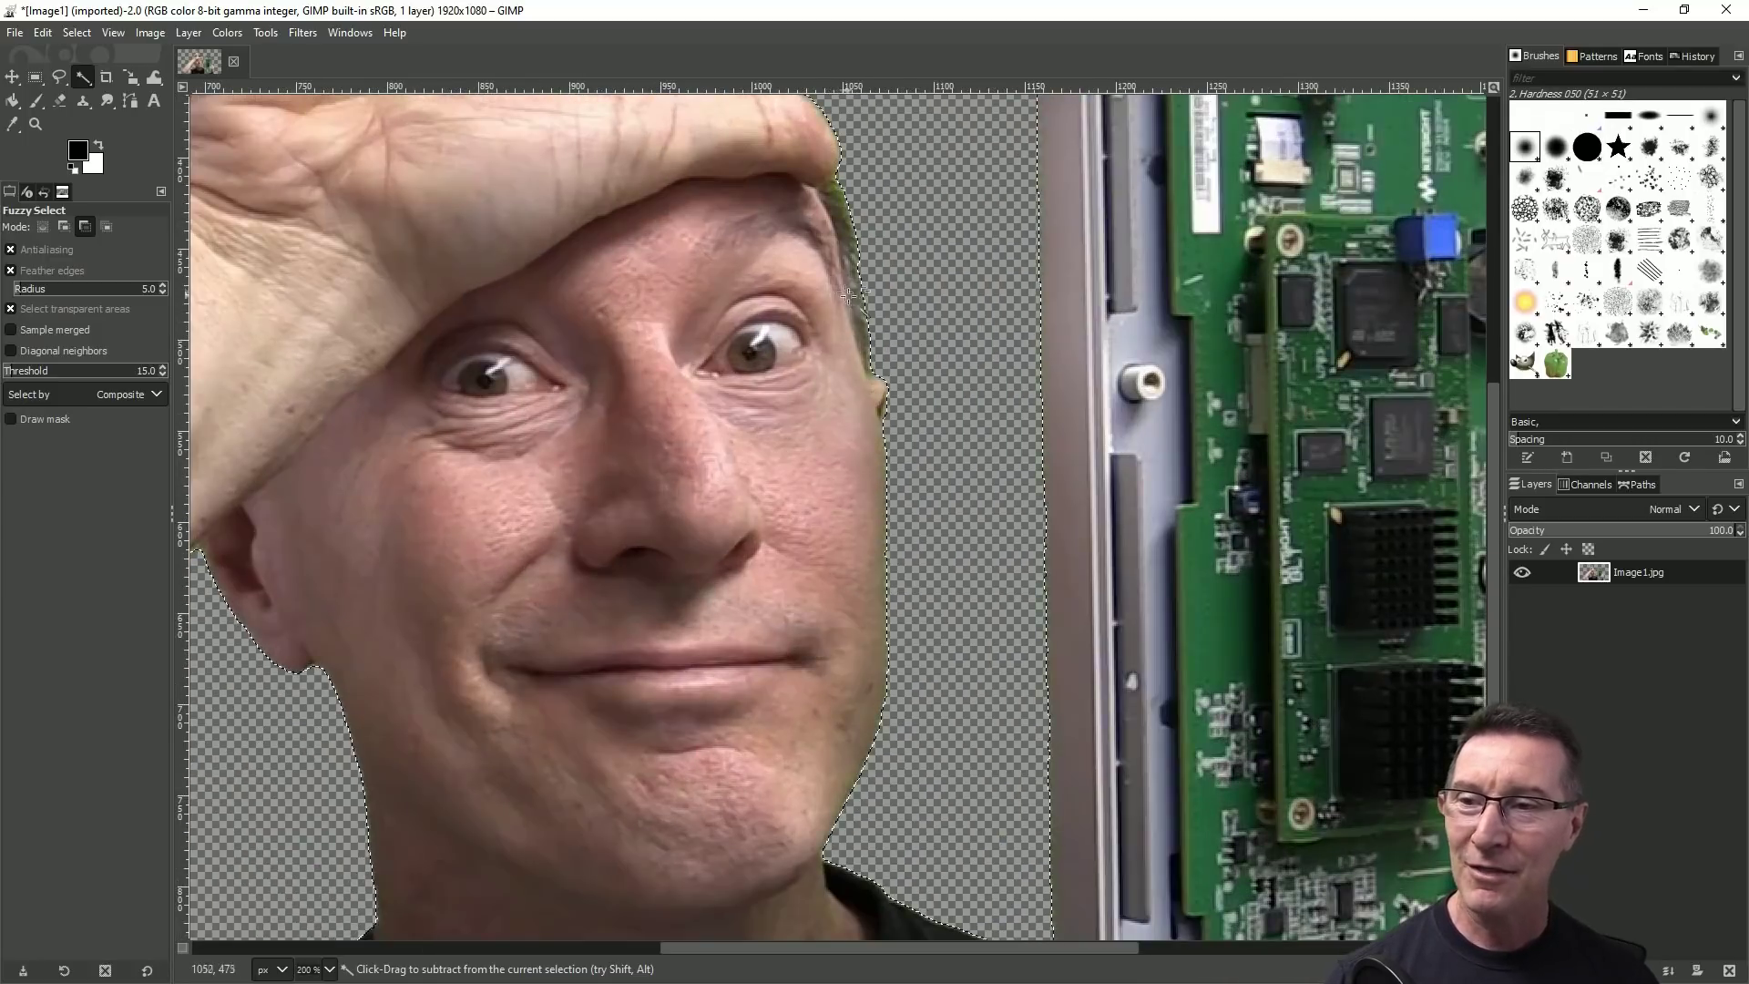
{"action": "scroll", "coordinate": [839, 281], "scroll_direction": "up", "scroll_amount": 4}
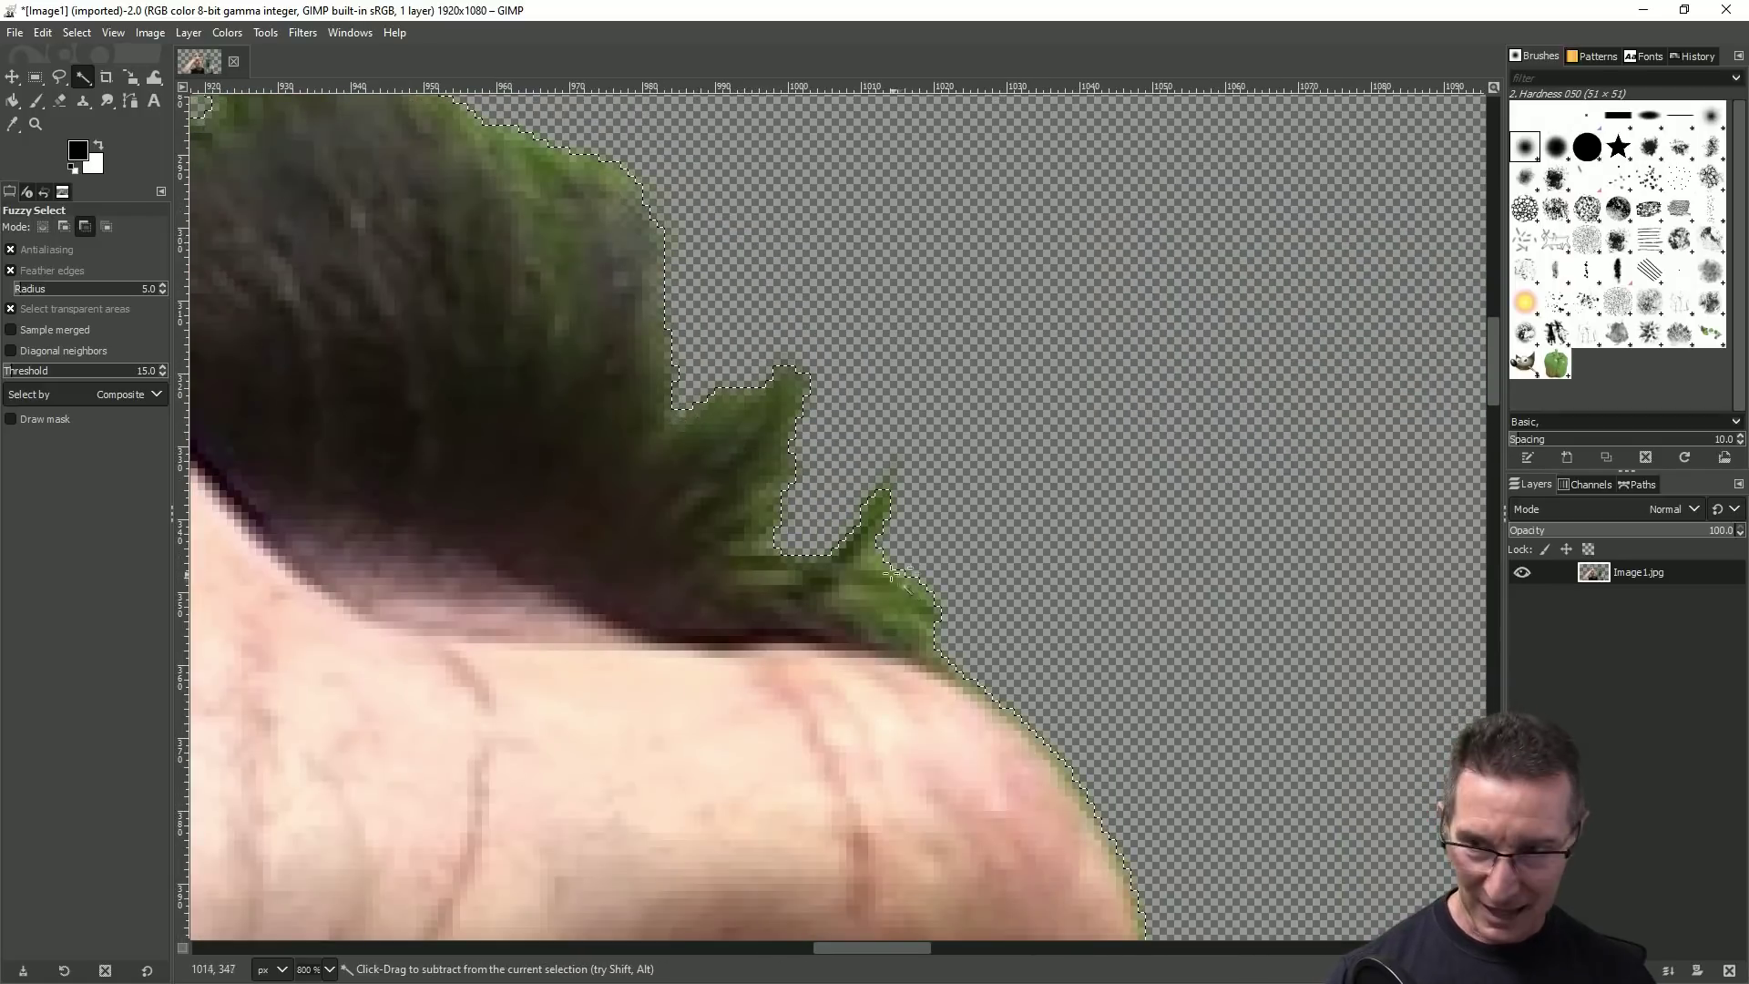
- Undo the deletion and add the leftover green at the hair and brow edges
{"action": "key", "text": "ctrl+z"}
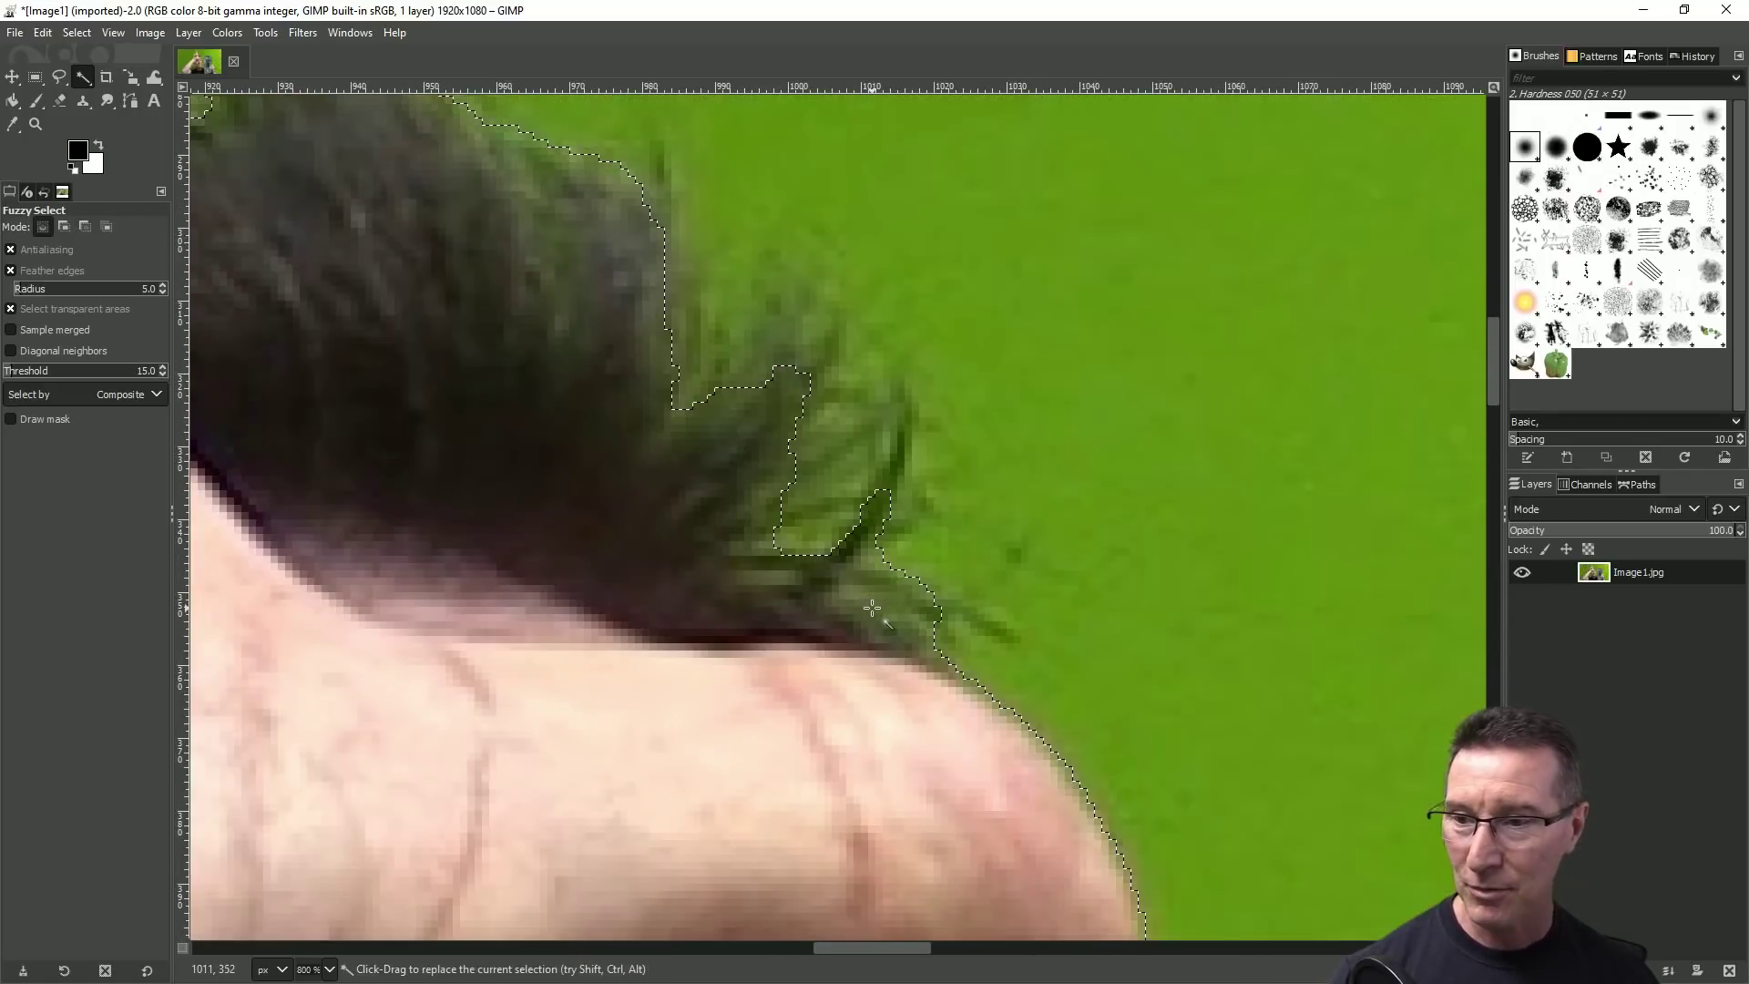
{"action": "key", "text": "shift"}
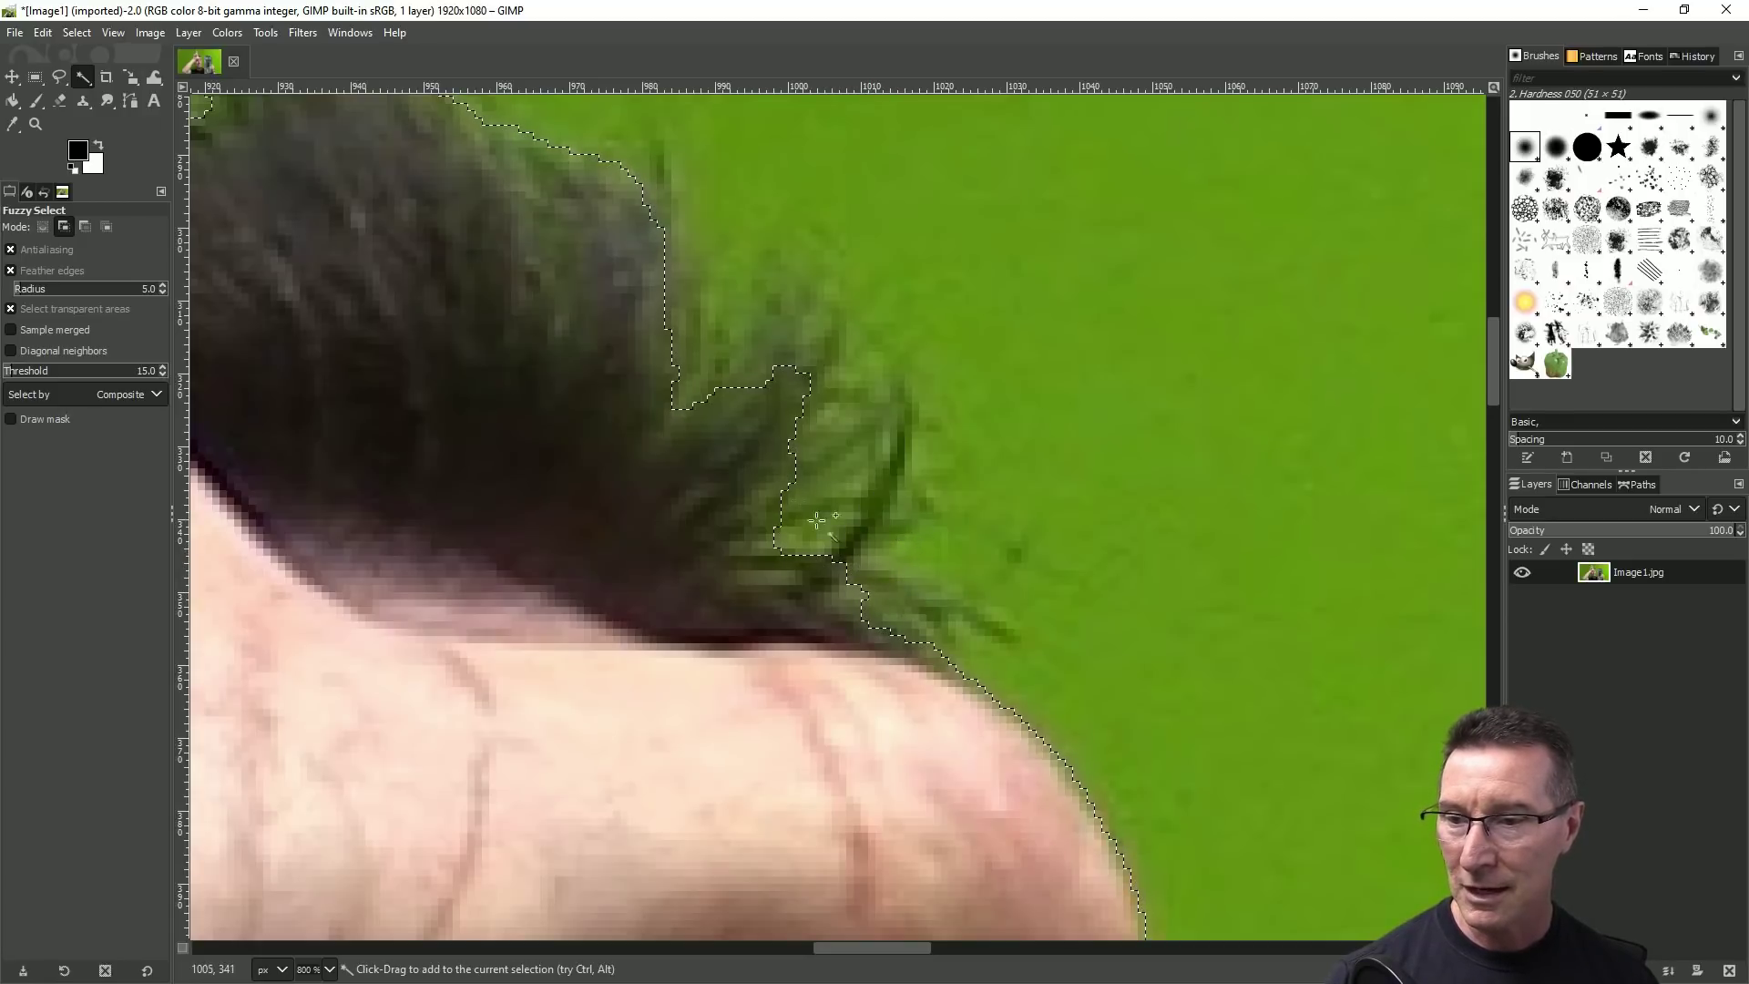
{"action": "scroll", "coordinate": [1134, 264], "scroll_direction": "down", "scroll_amount": 10}
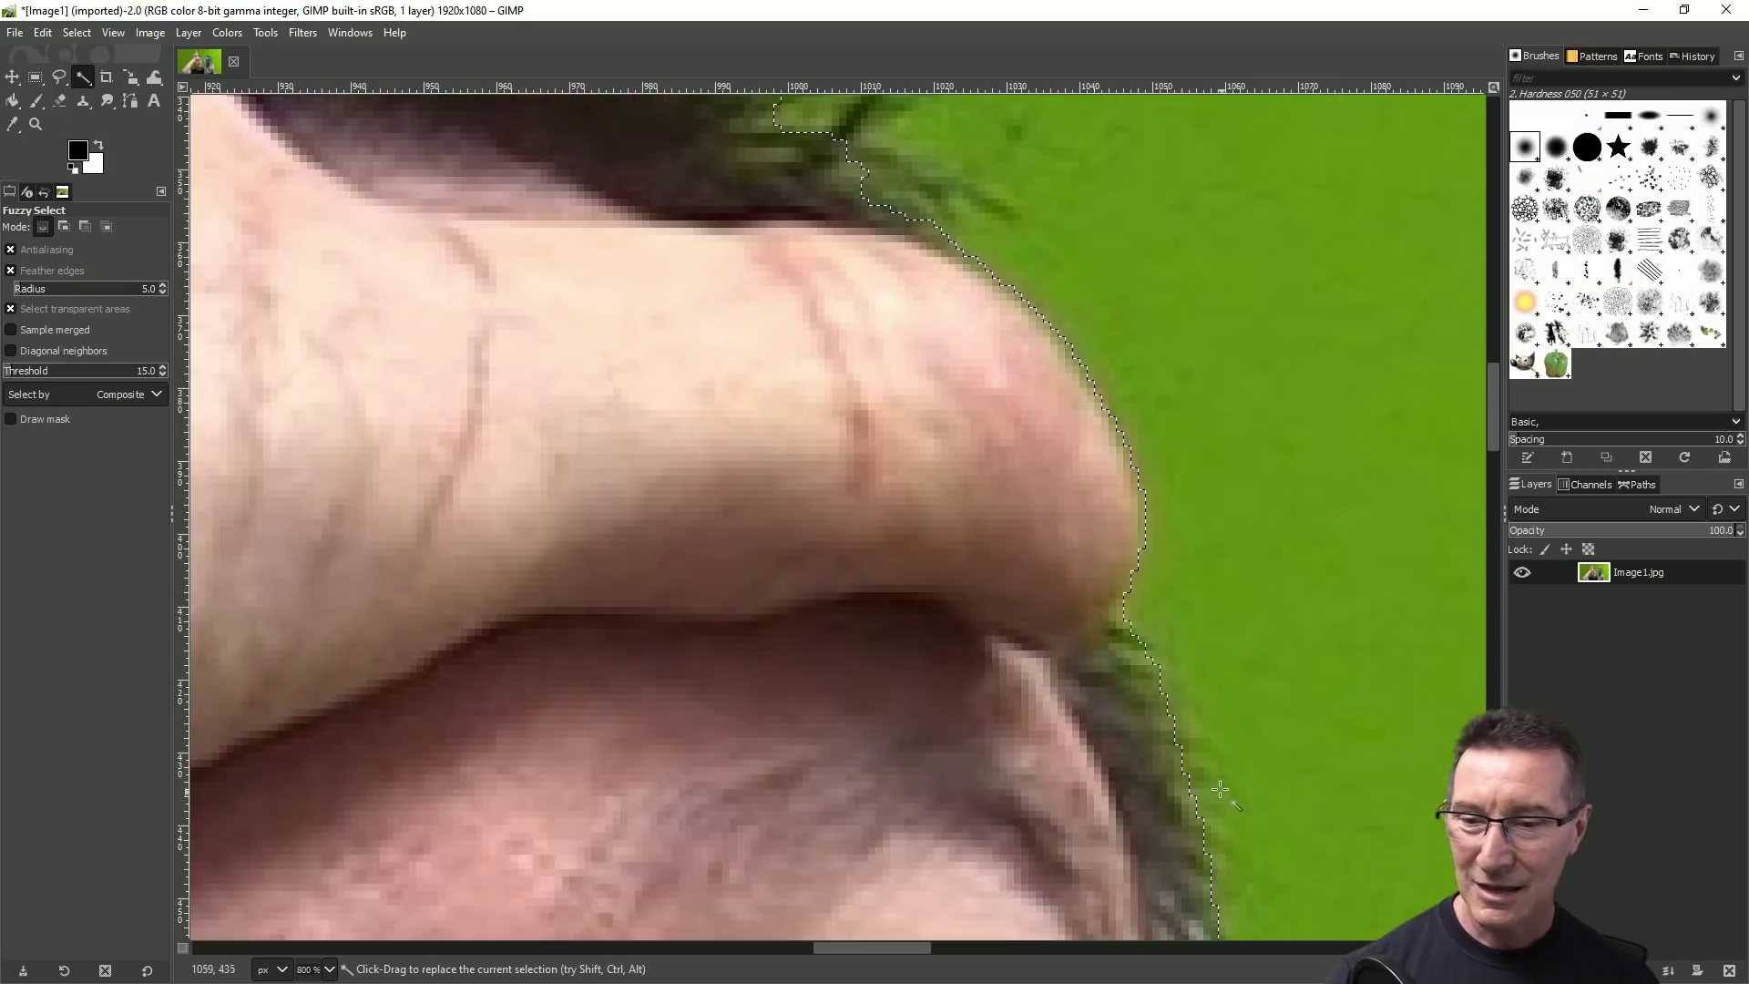
{"action": "scroll", "coordinate": [1134, 264], "scroll_direction": "up", "scroll_amount": 5}
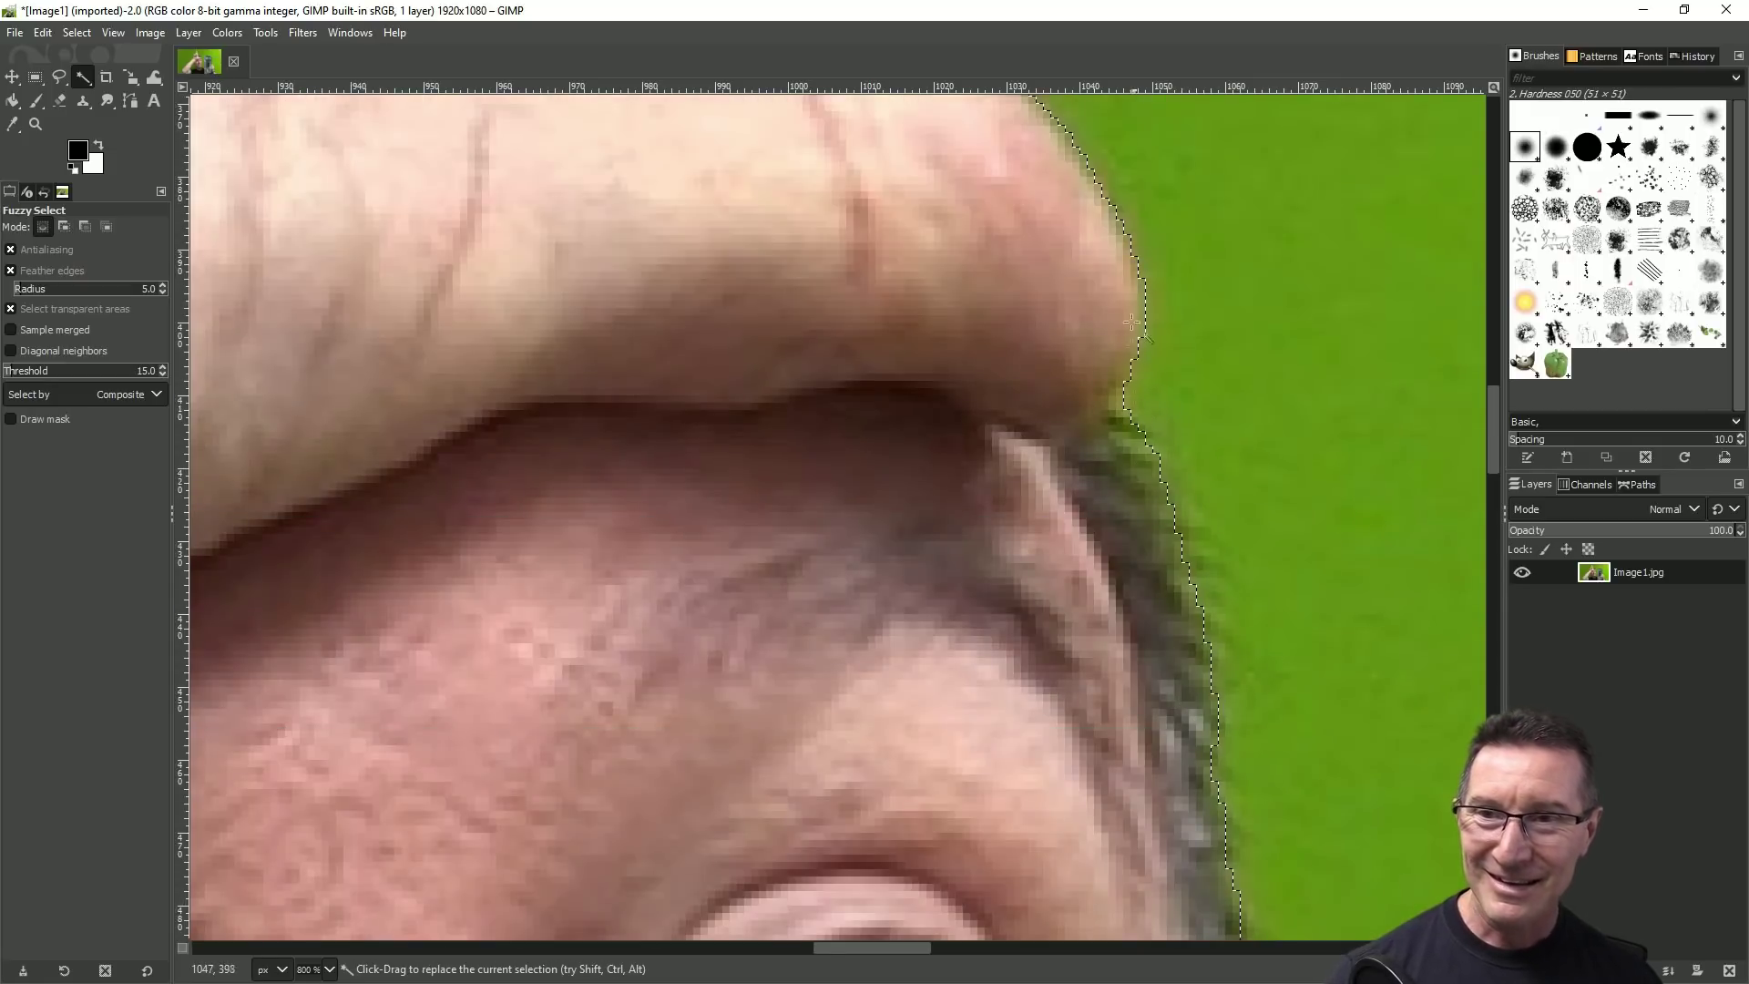
{"action": "left_click", "coordinate": [1116, 438], "text": "shift"}
{"action": "left_click", "coordinate": [1119, 434], "text": "shift"}
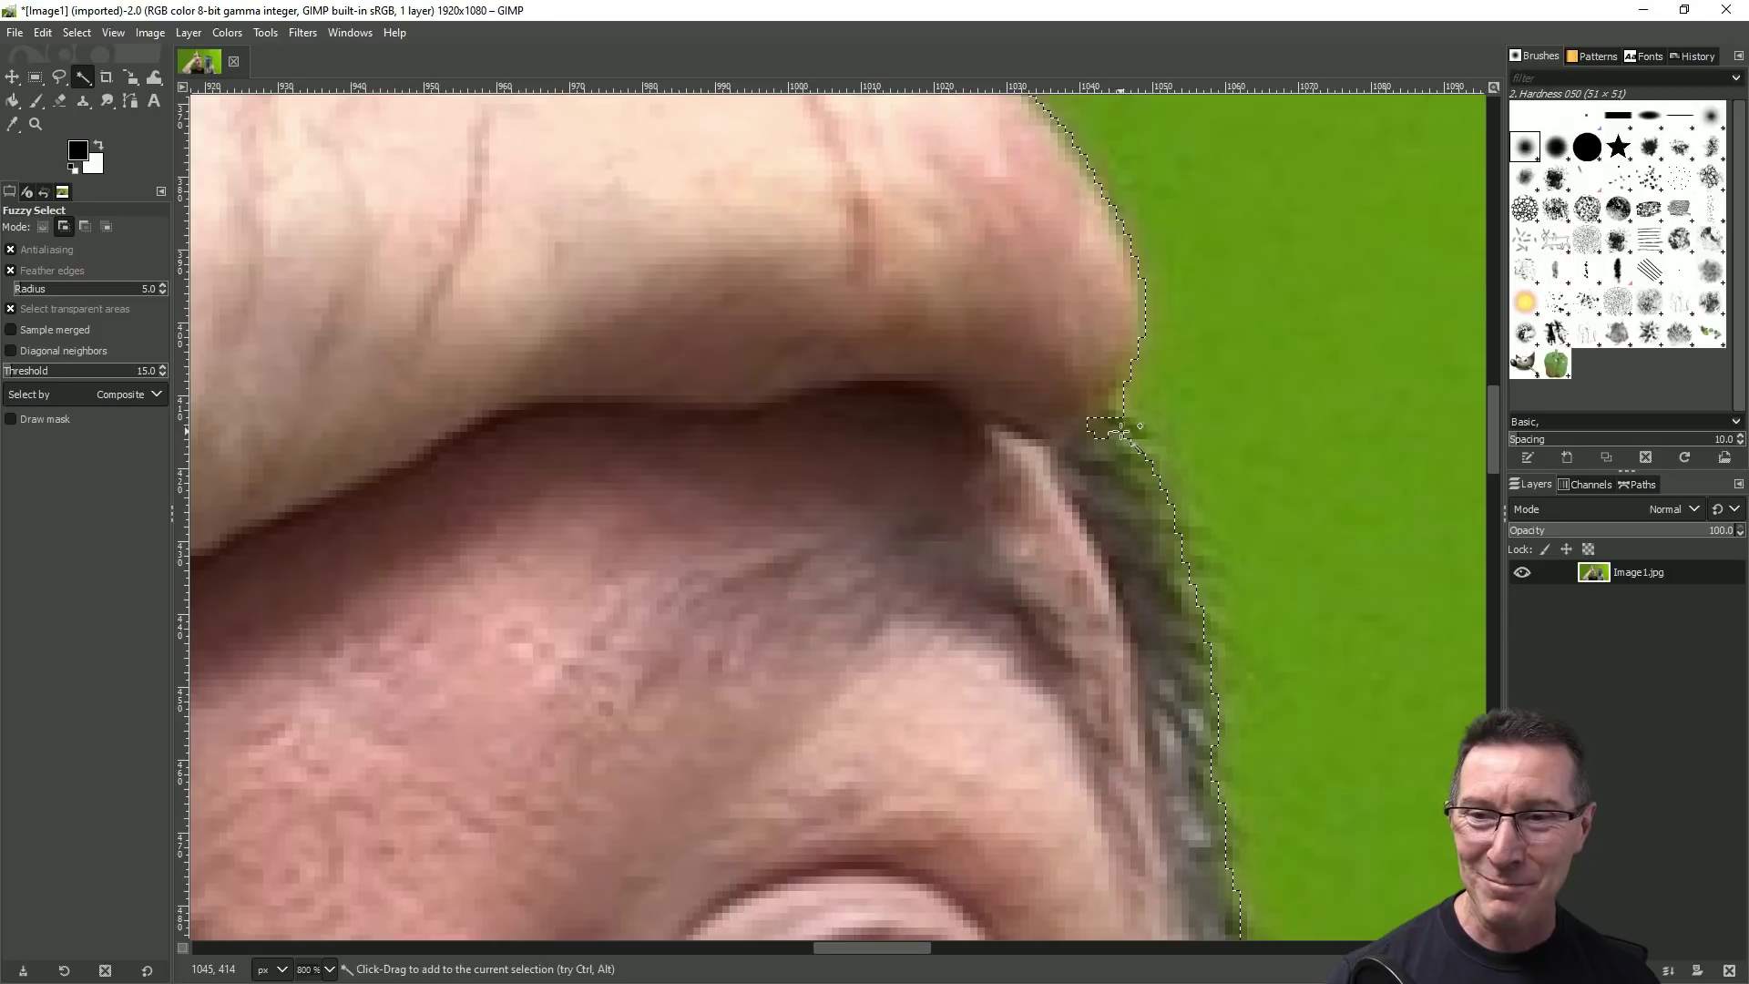
- Add the green strip along the cheek, then delete the selected background
{"action": "scroll", "coordinate": [1184, 466], "scroll_direction": "down", "scroll_amount": 10}
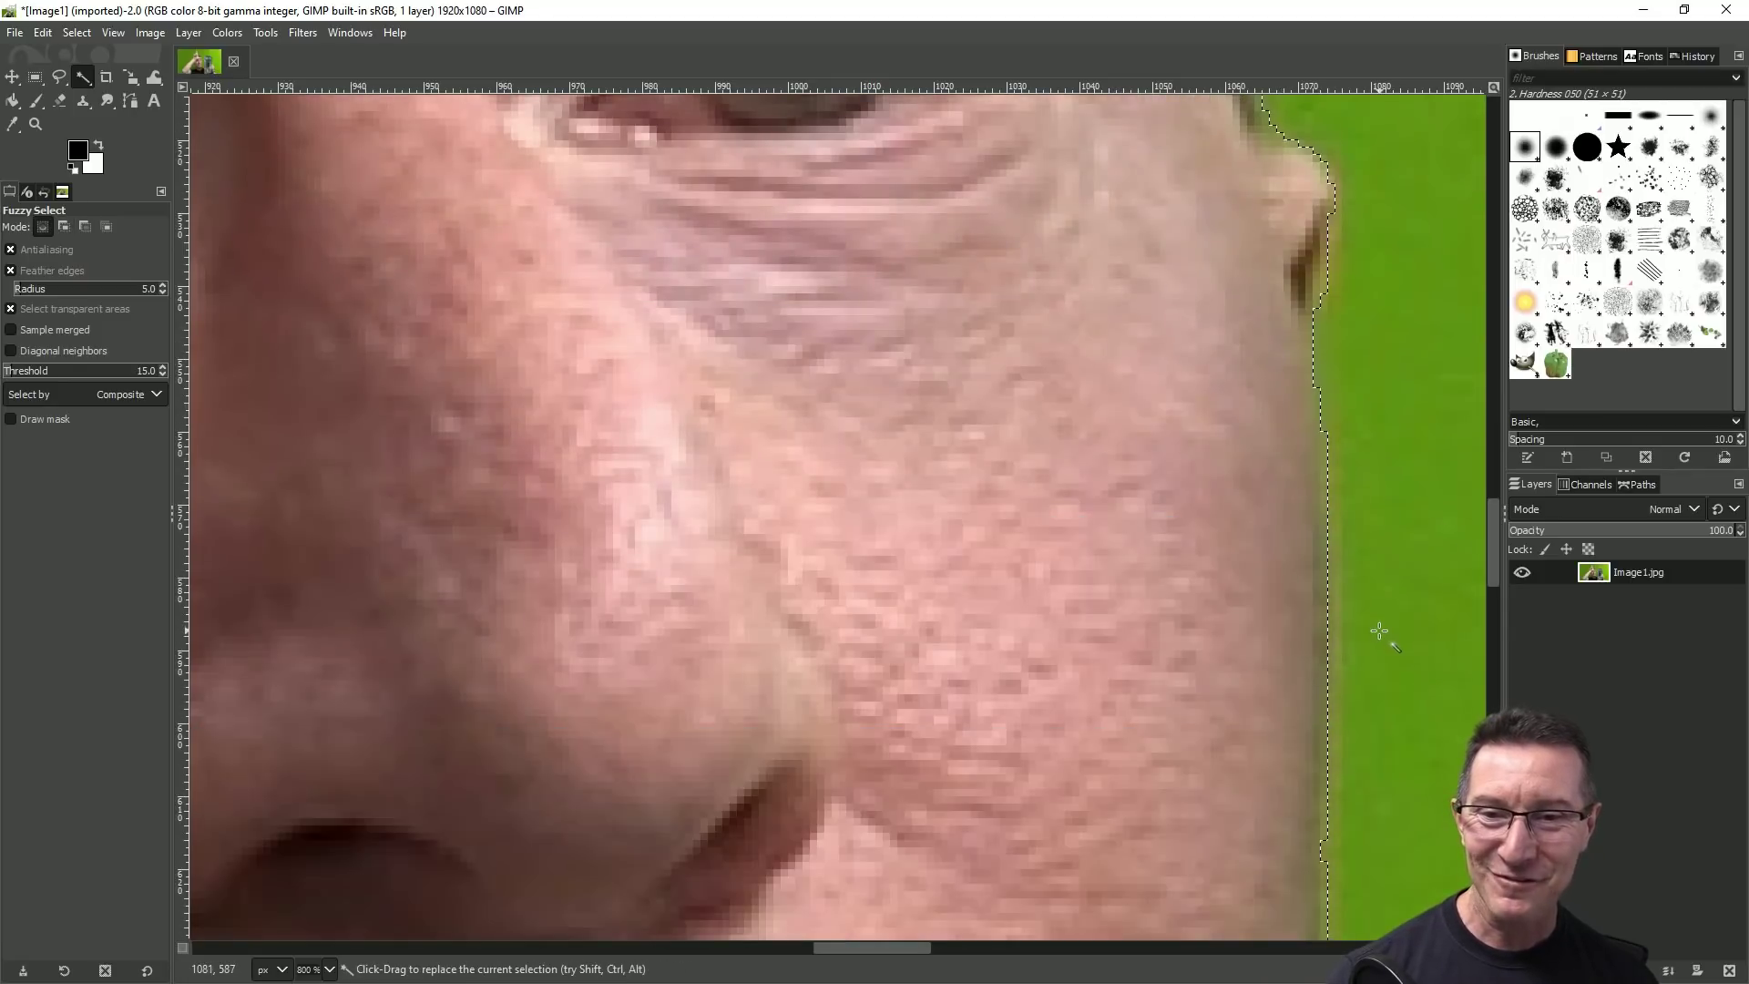
{"action": "left_click", "coordinate": [1345, 577]}
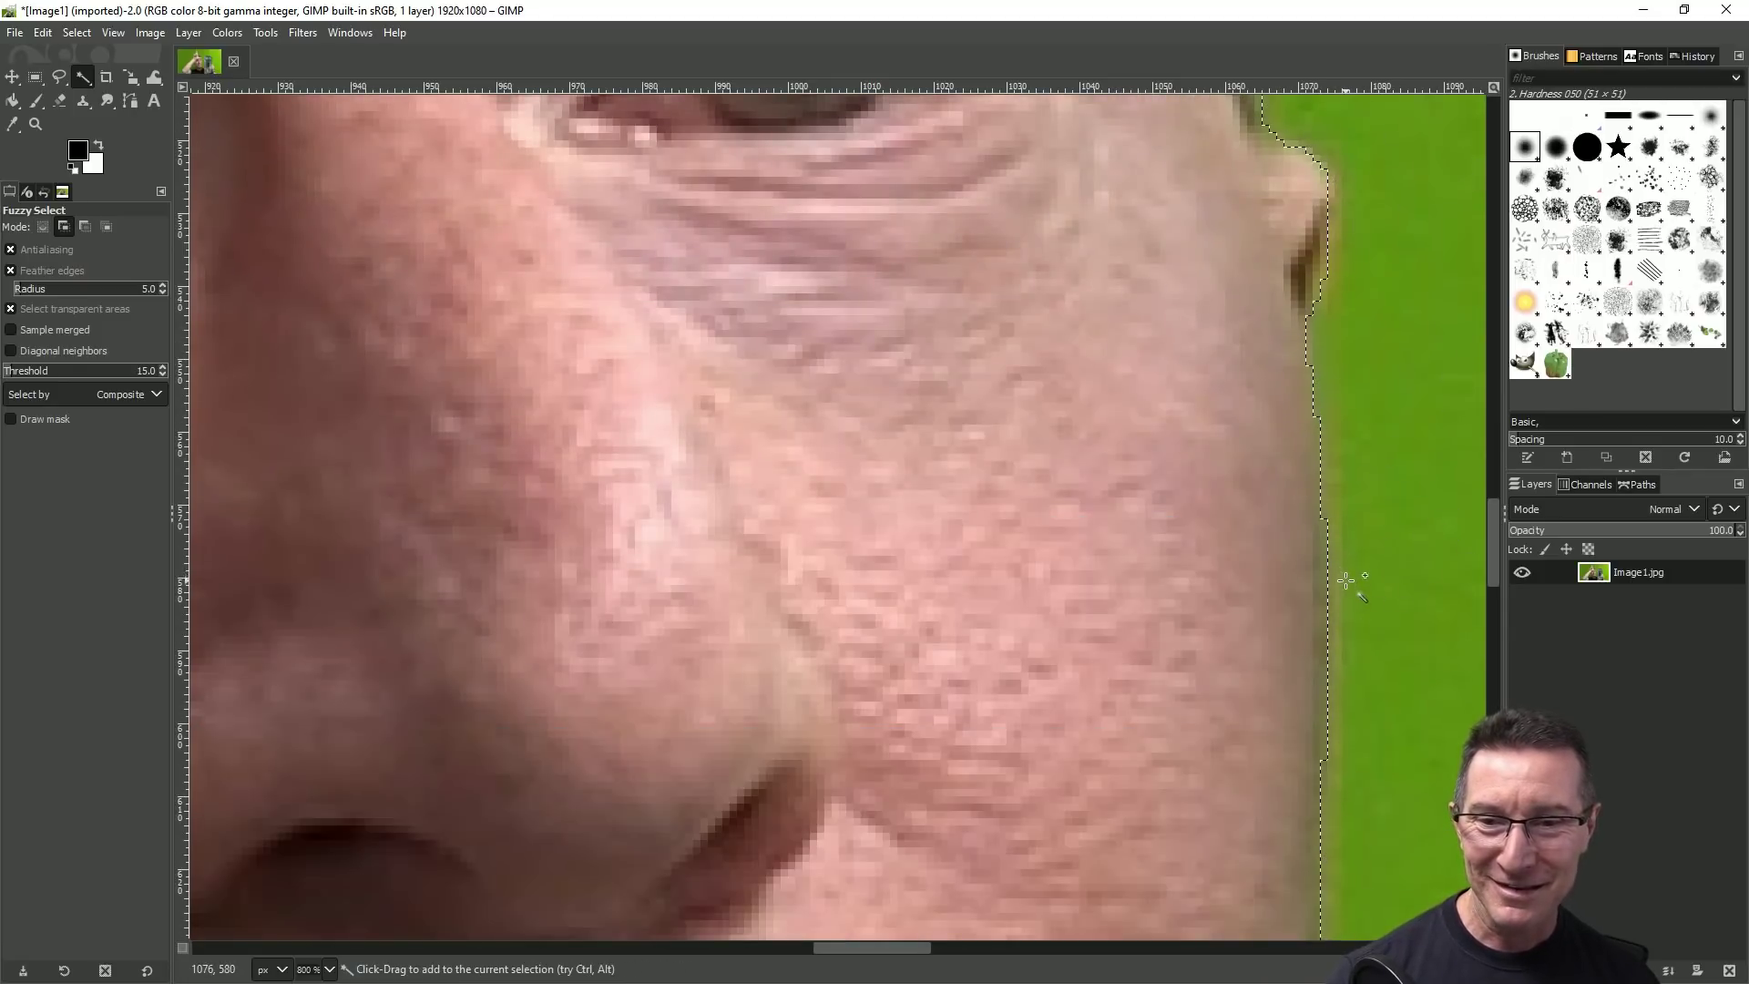
{"action": "scroll", "coordinate": [1312, 774], "scroll_direction": "down", "scroll_amount": 10}
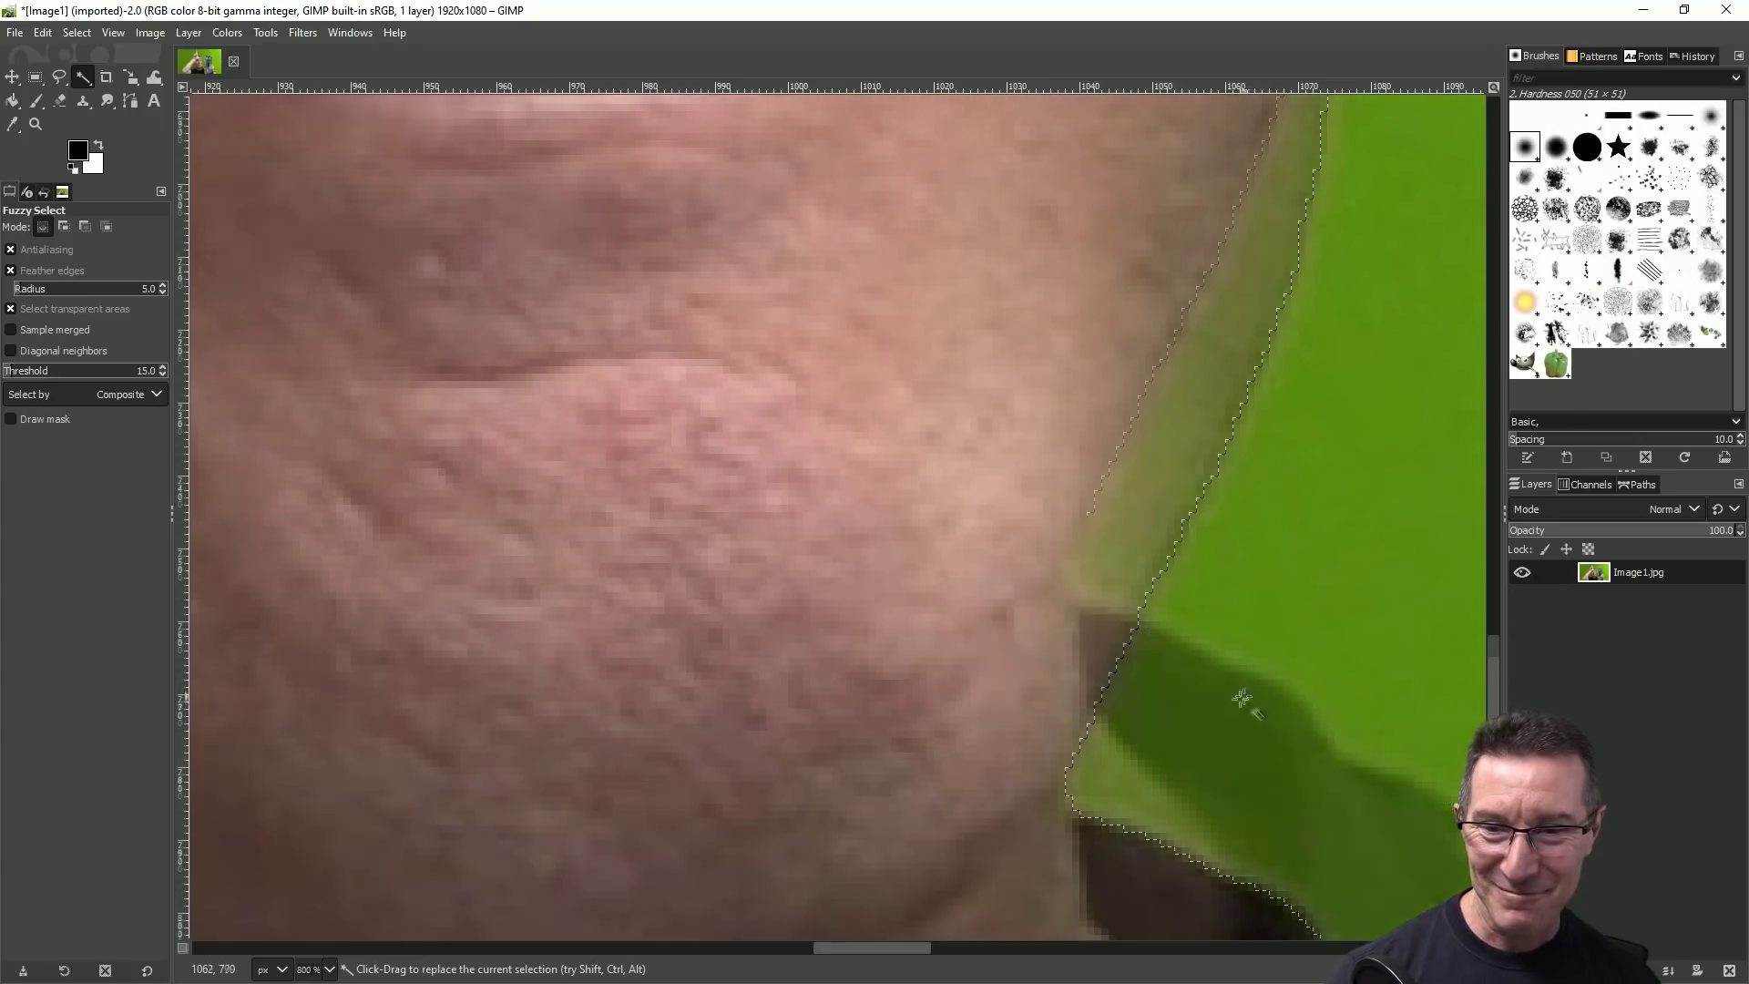
{"action": "scroll", "coordinate": [1292, 671], "scroll_direction": "down", "scroll_amount": 5}
{"action": "scroll", "coordinate": [1220, 652], "scroll_direction": "down", "scroll_amount": 5, "text": "ctrl"}
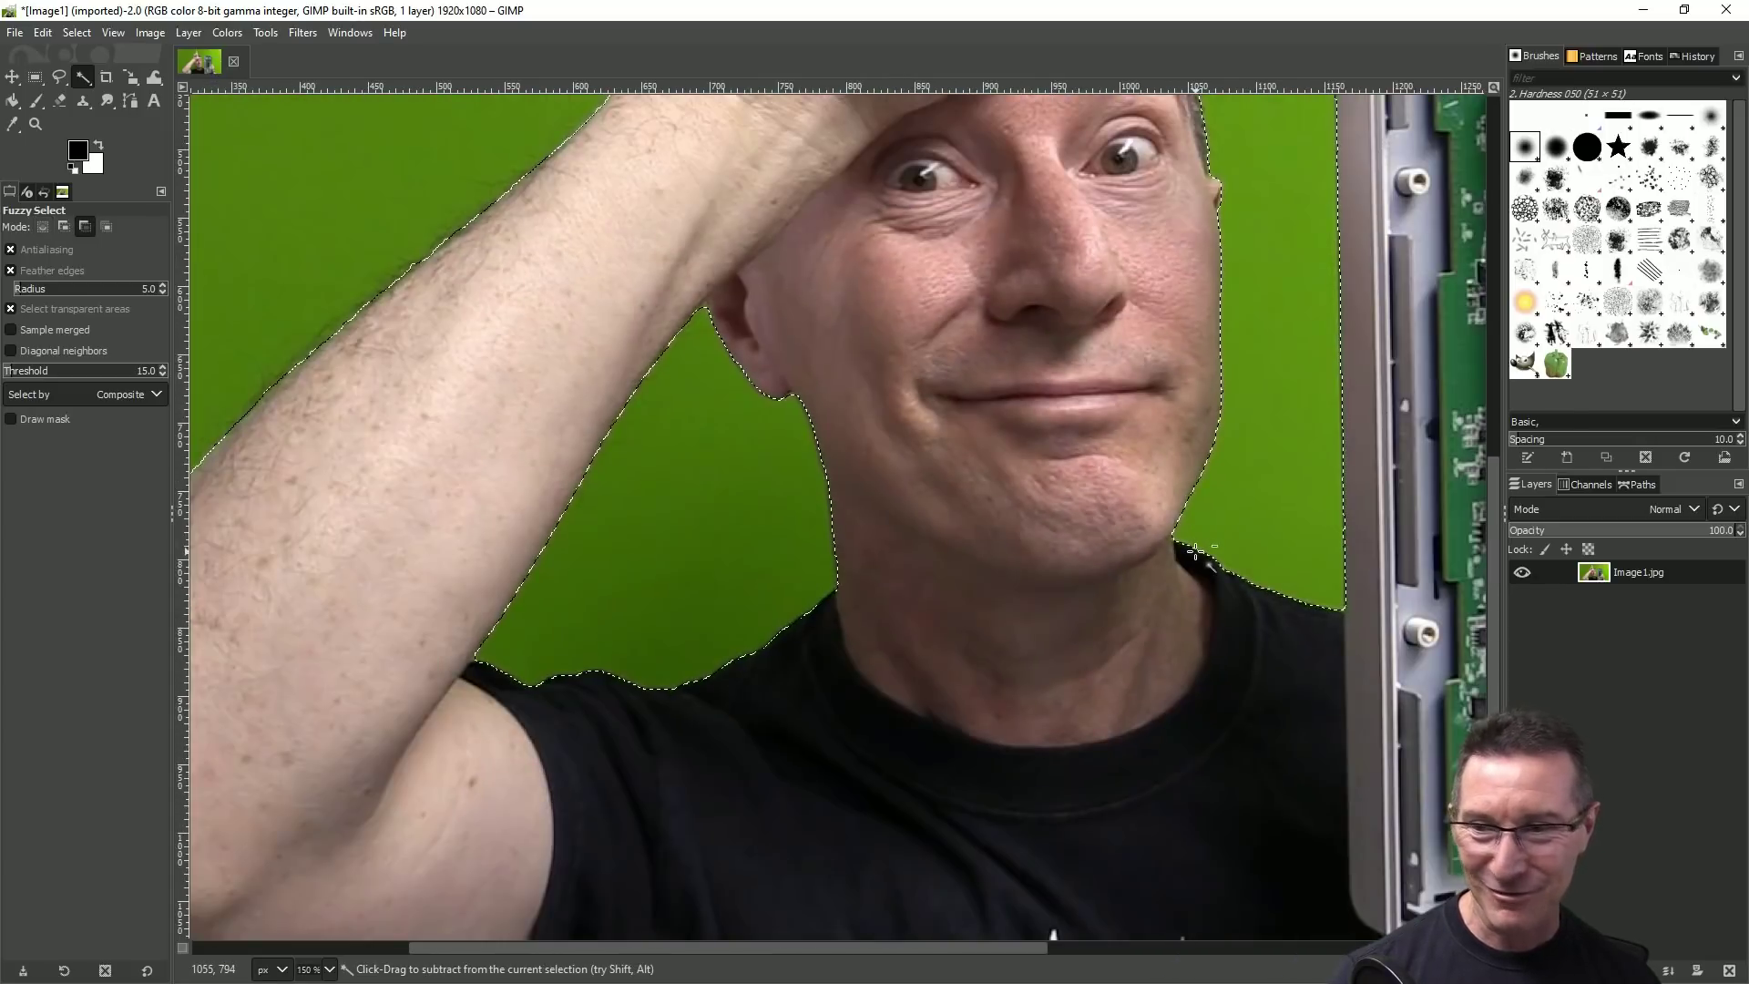
{"action": "key", "text": "Delete"}
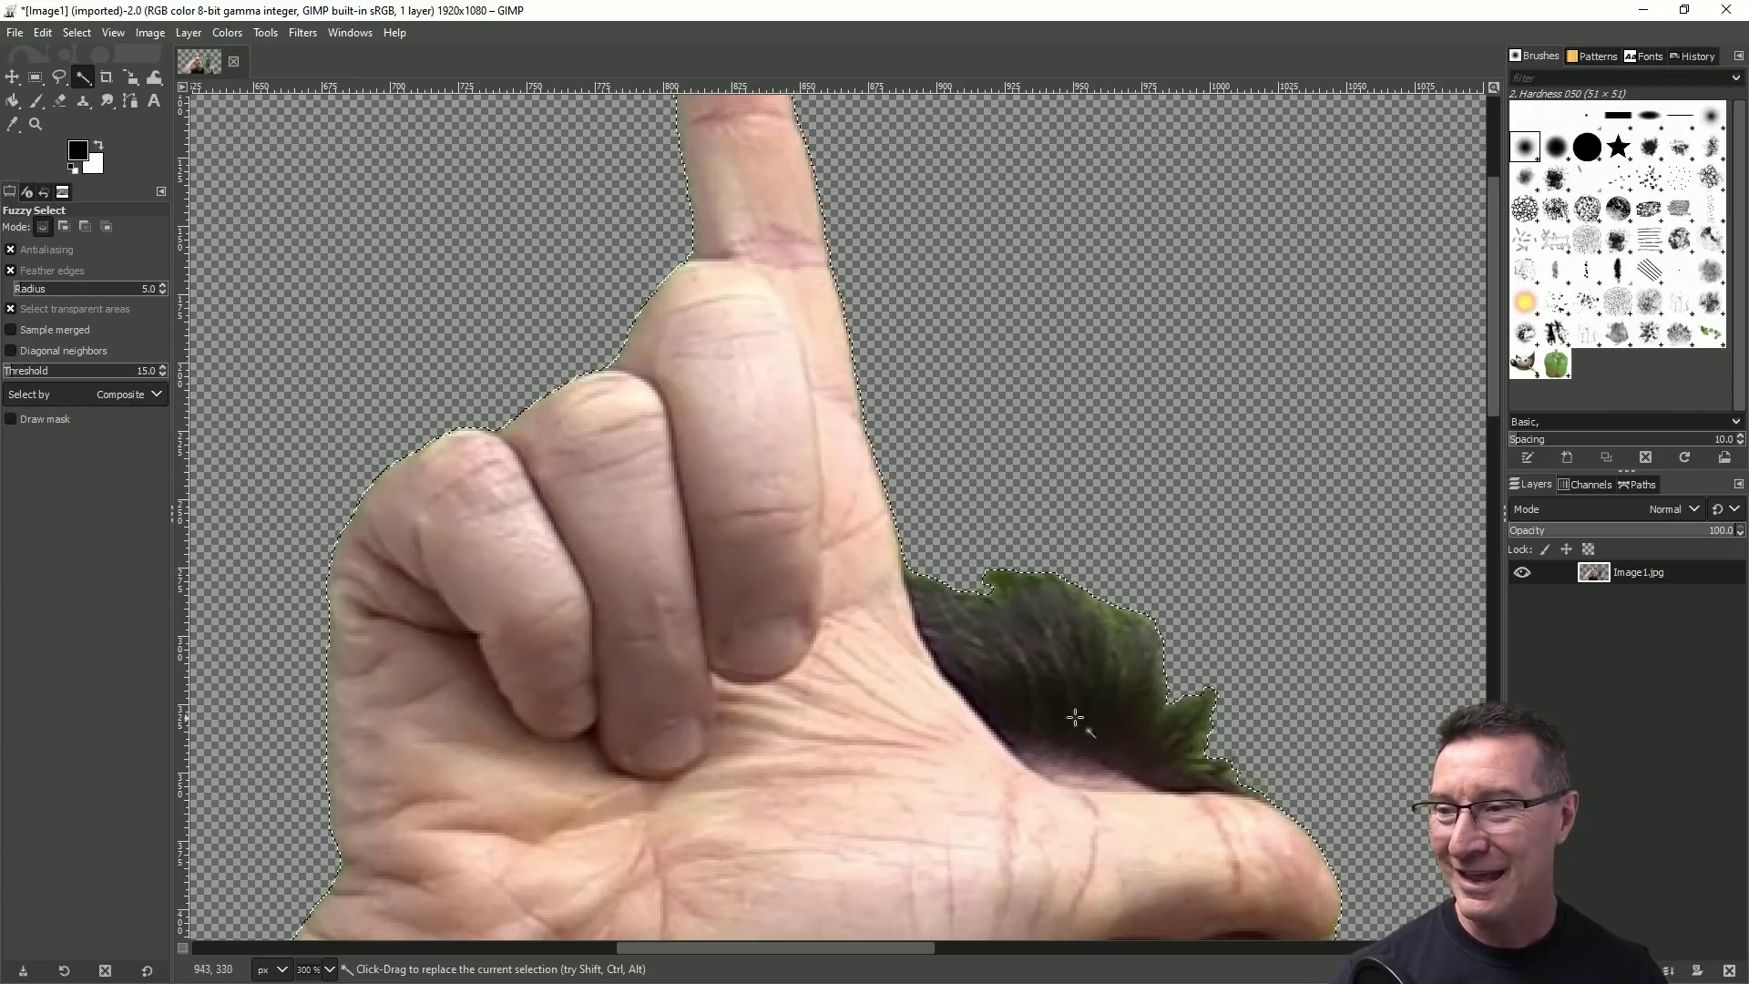
- Fit the whole cut-out in view, switch to Select by Color, and open the File menu
{"action": "key", "text": "shift+2"}
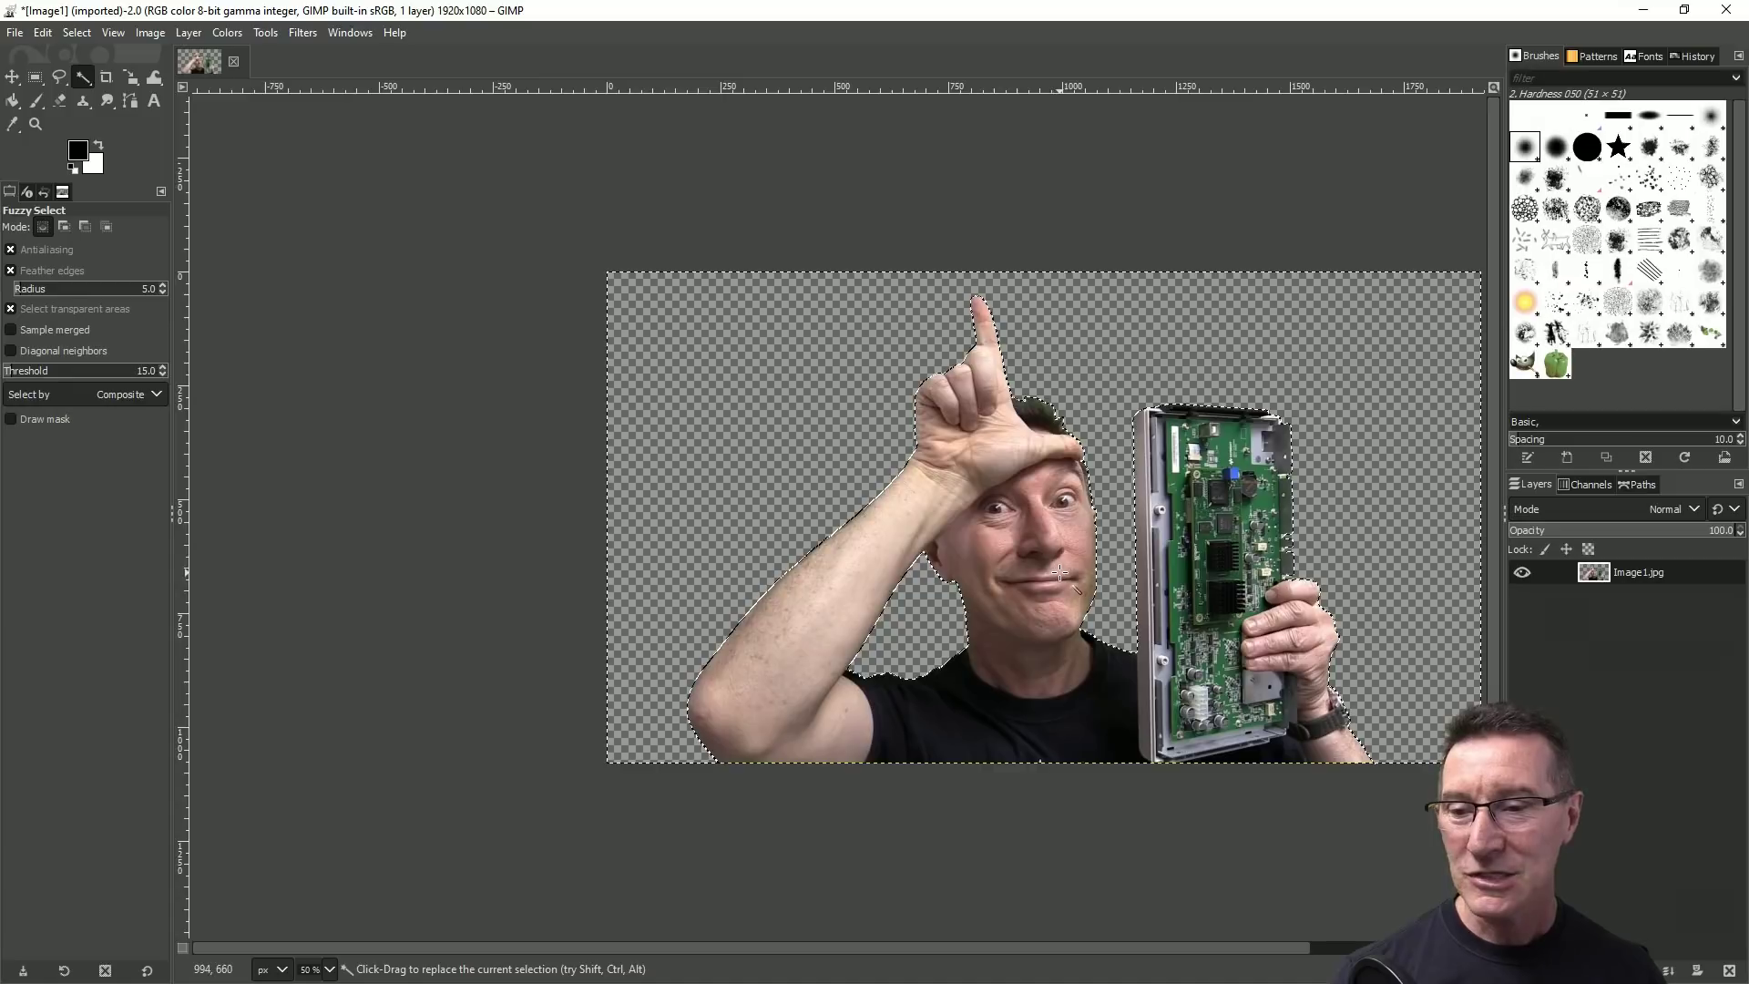
{"action": "scroll", "coordinate": [1062, 572], "scroll_direction": "up", "scroll_amount": 1, "text": "ctrl"}
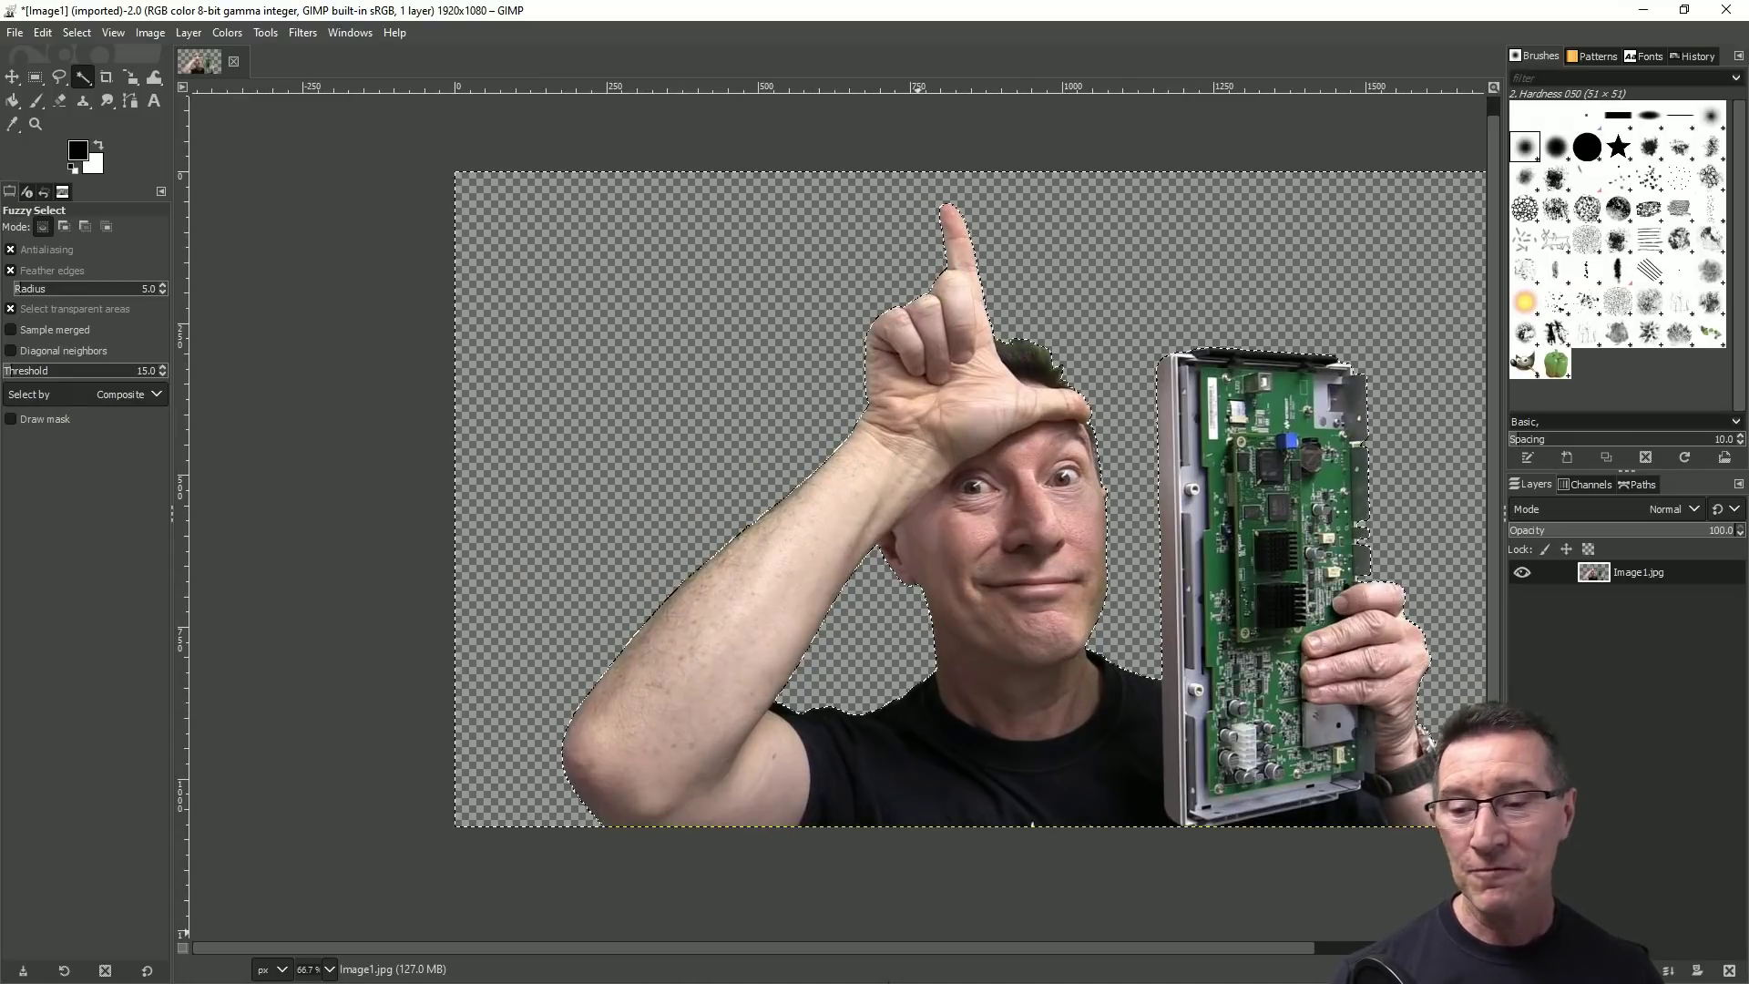
{"action": "scroll", "coordinate": [887, 949], "scroll_direction": "right", "scroll_amount": 2}
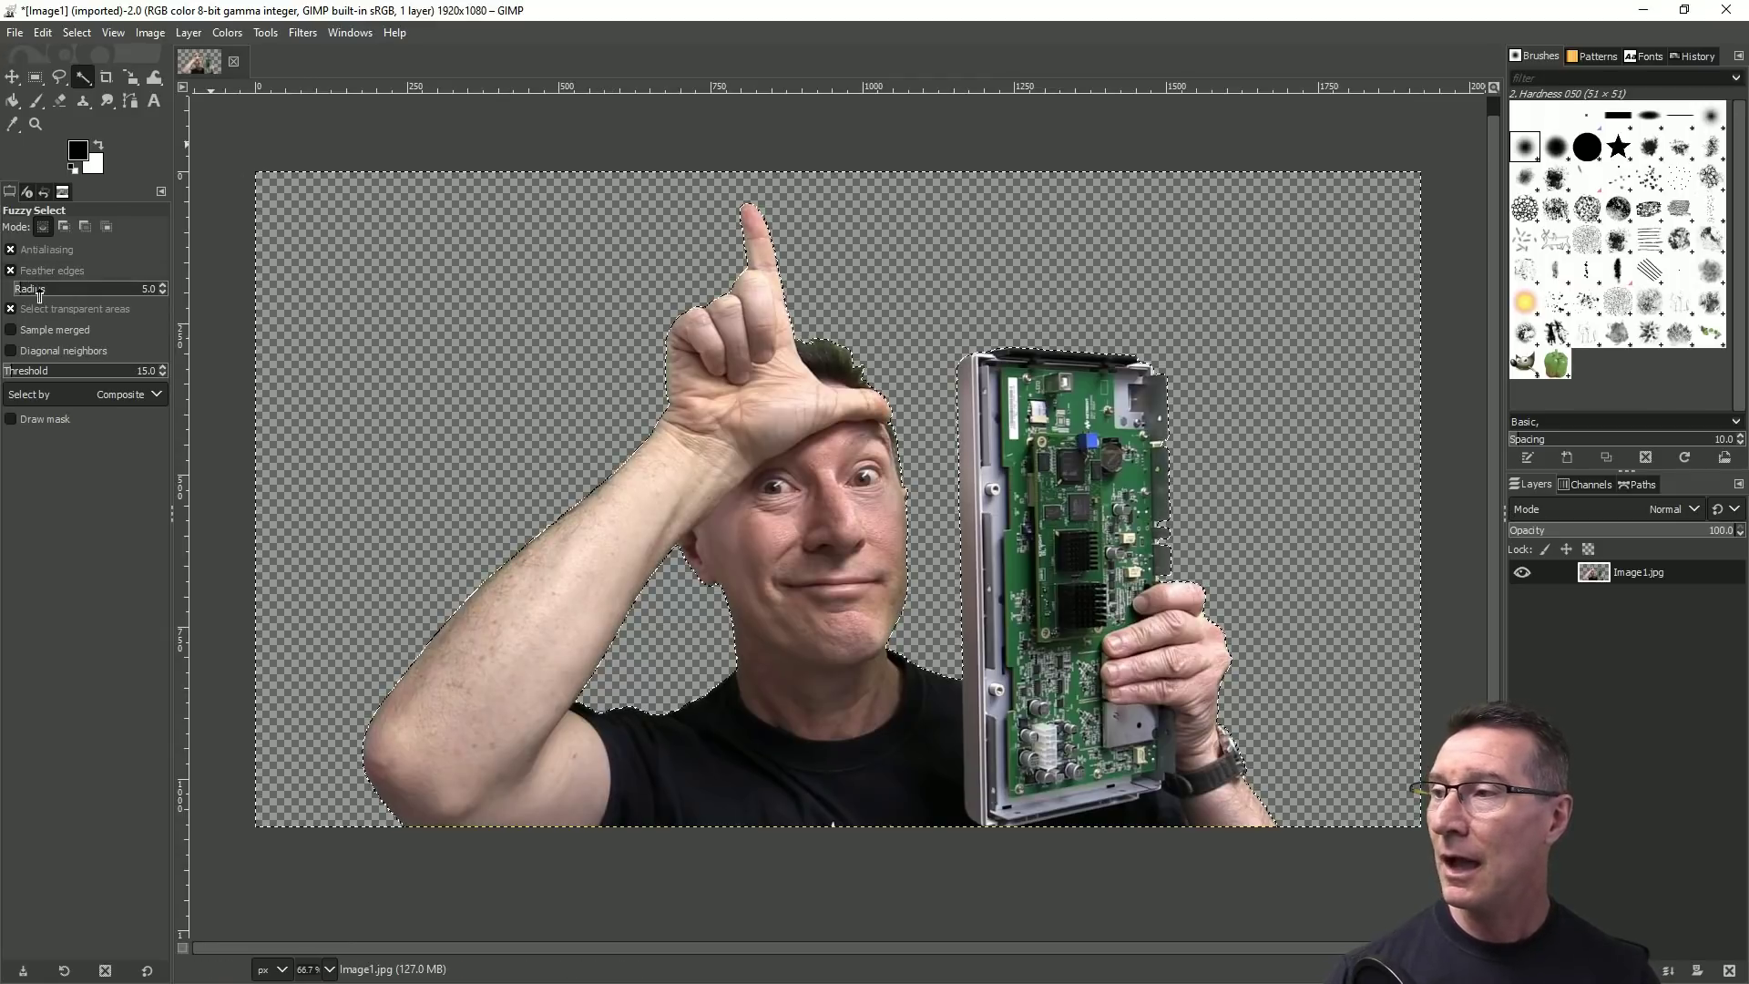
{"action": "right_click", "coordinate": [86, 82]}
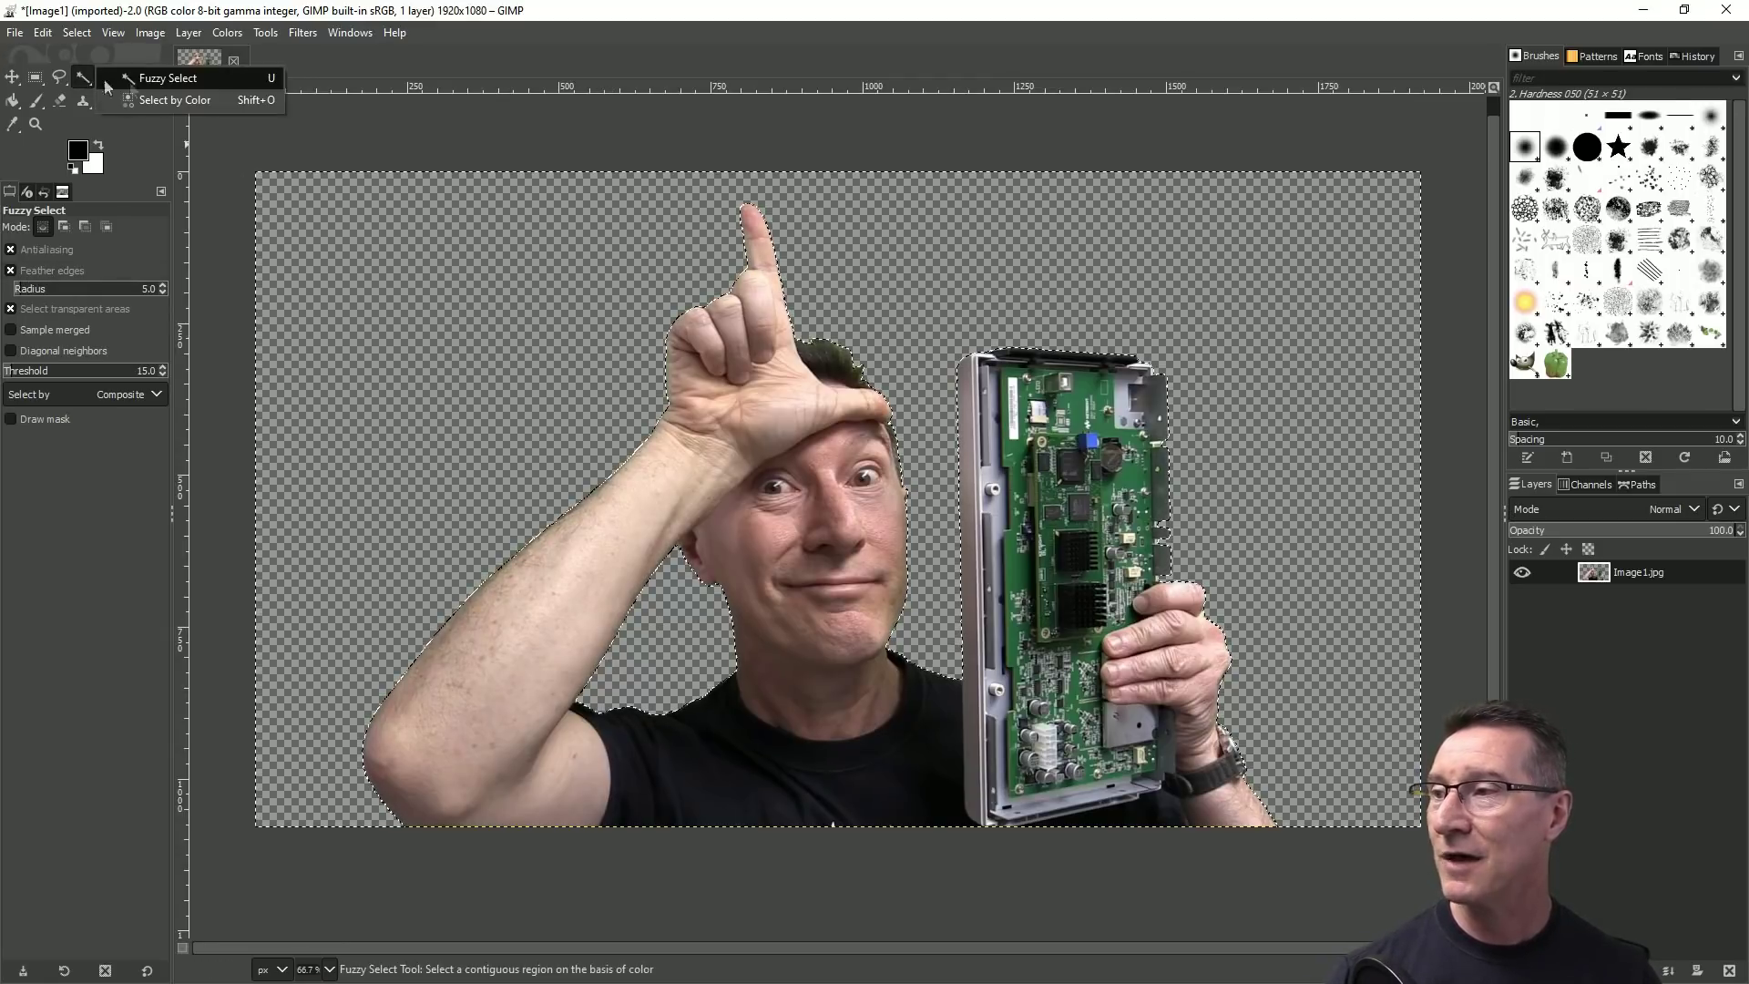
{"action": "left_click", "coordinate": [173, 100]}
{"action": "left_click", "coordinate": [13, 279]}
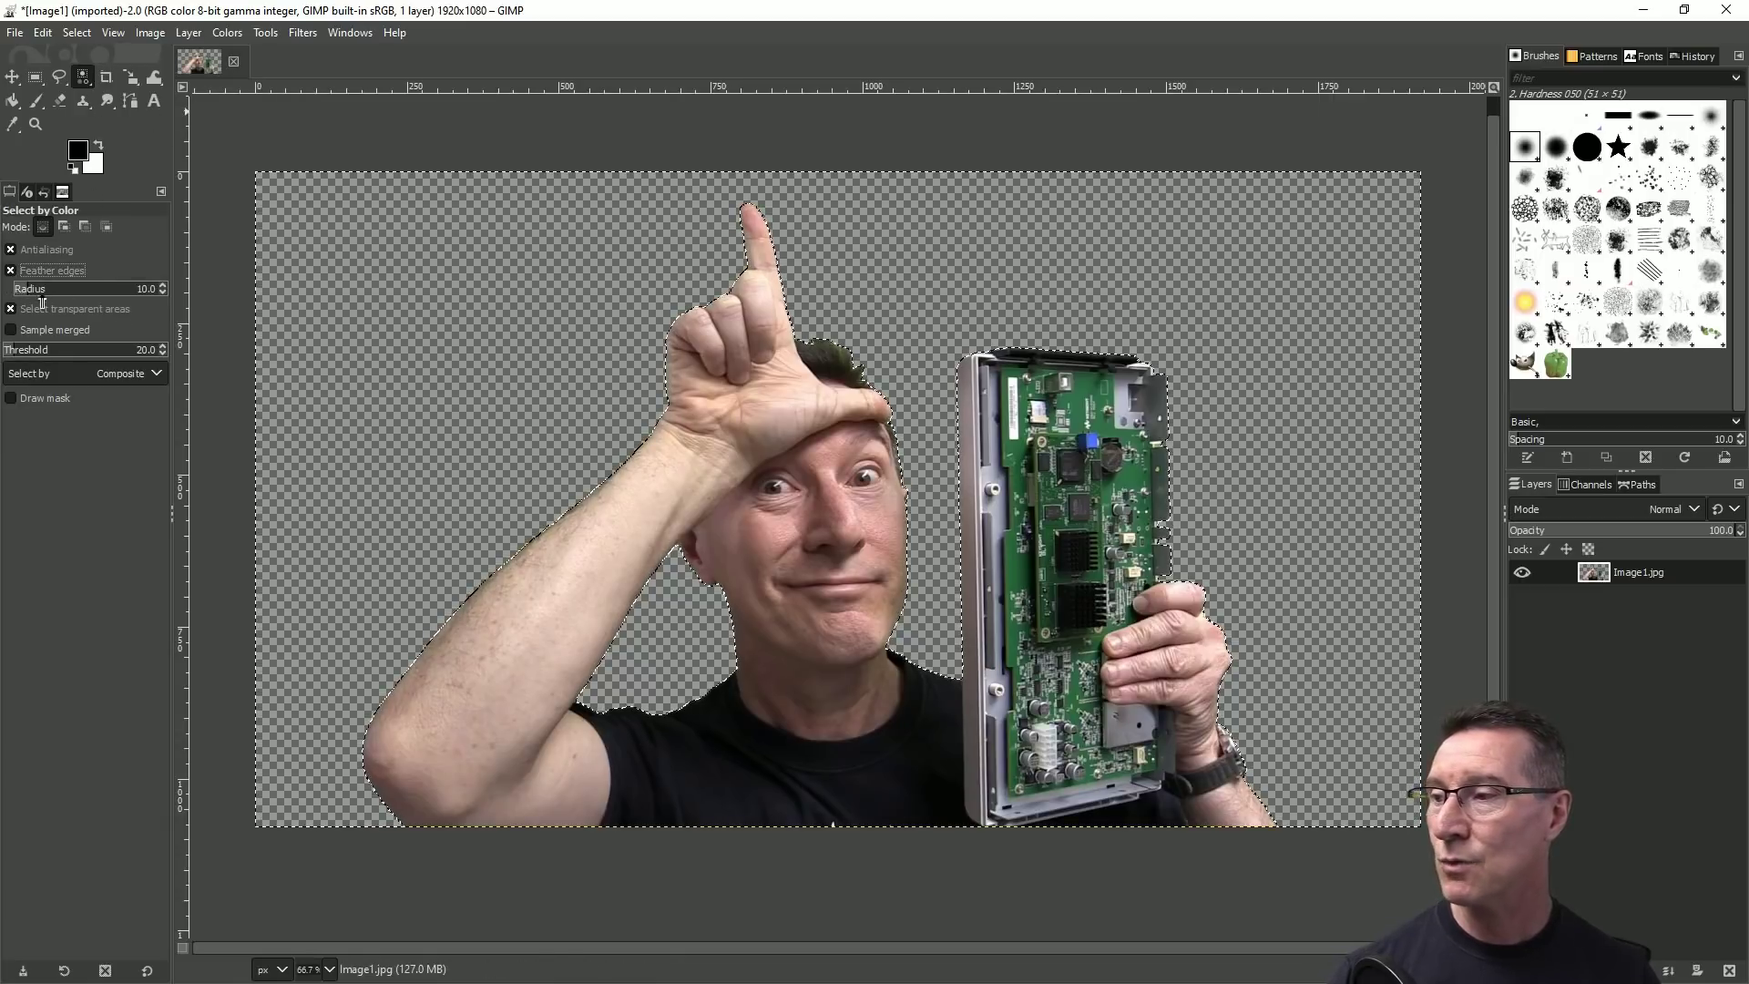
{"action": "left_click", "coordinate": [14, 32]}
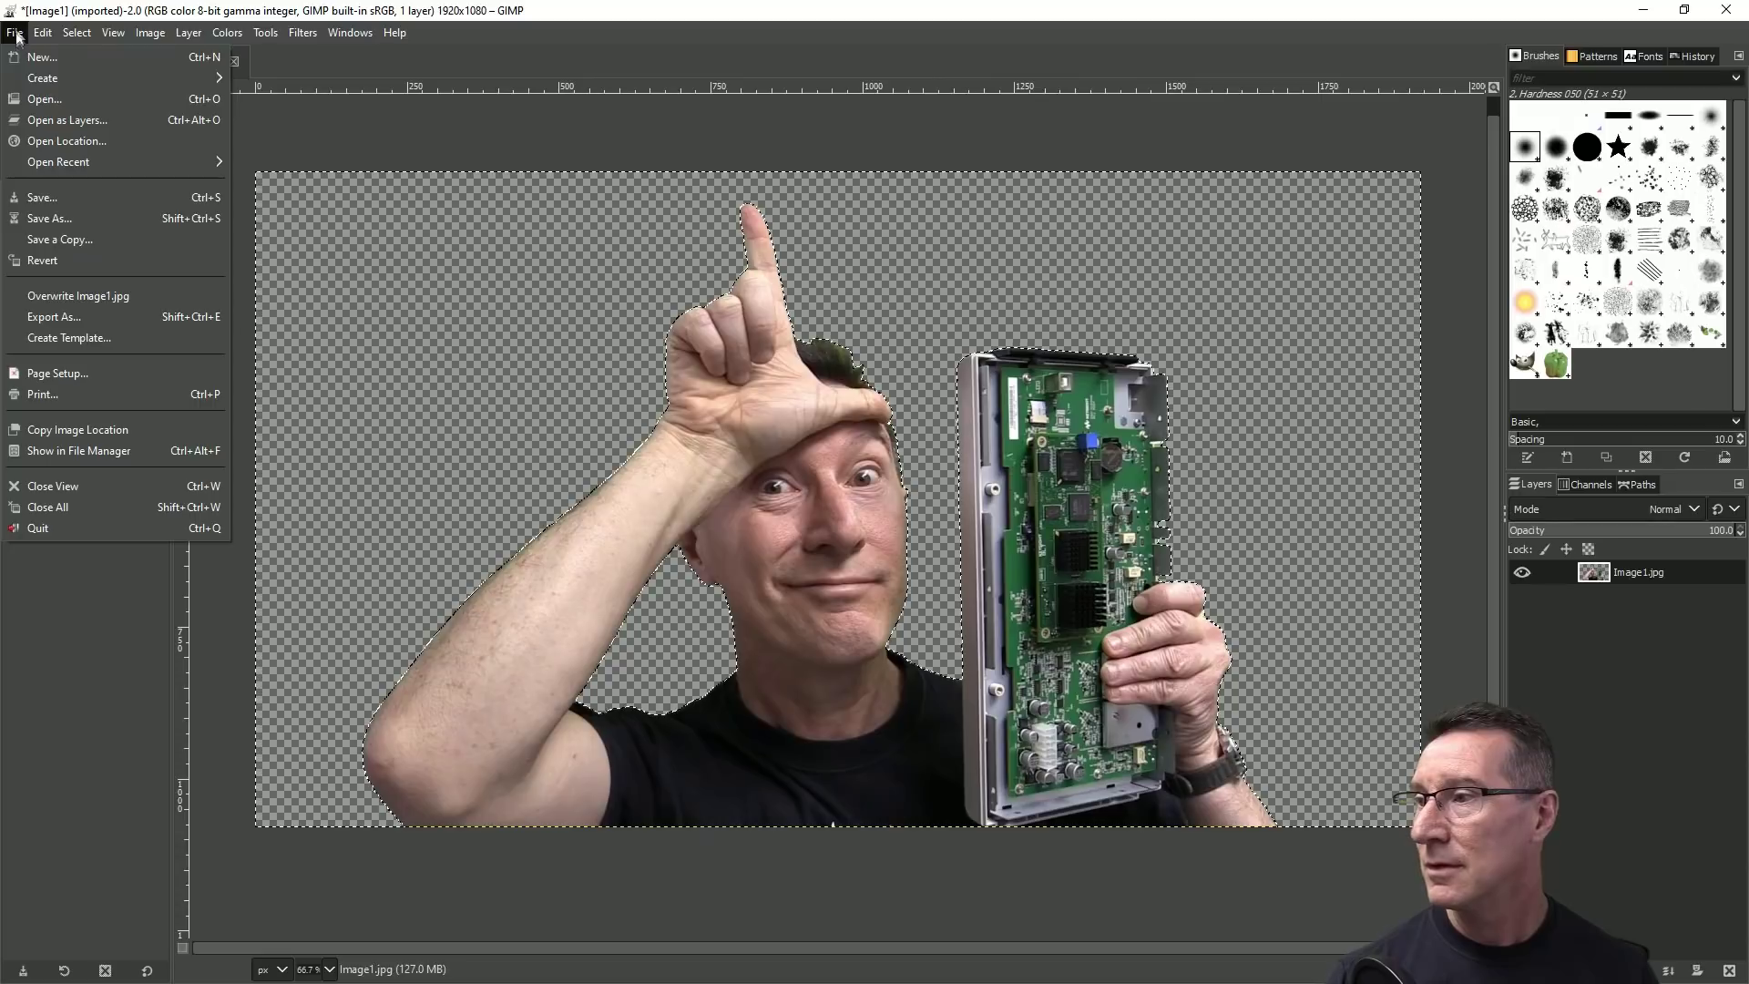
- Export the cut-out as a PNG named Image1.png, replacing the existing file, with default PNG settings
{"action": "left_click", "coordinate": [72, 317]}
{"action": "left_click", "coordinate": [360, 674]}
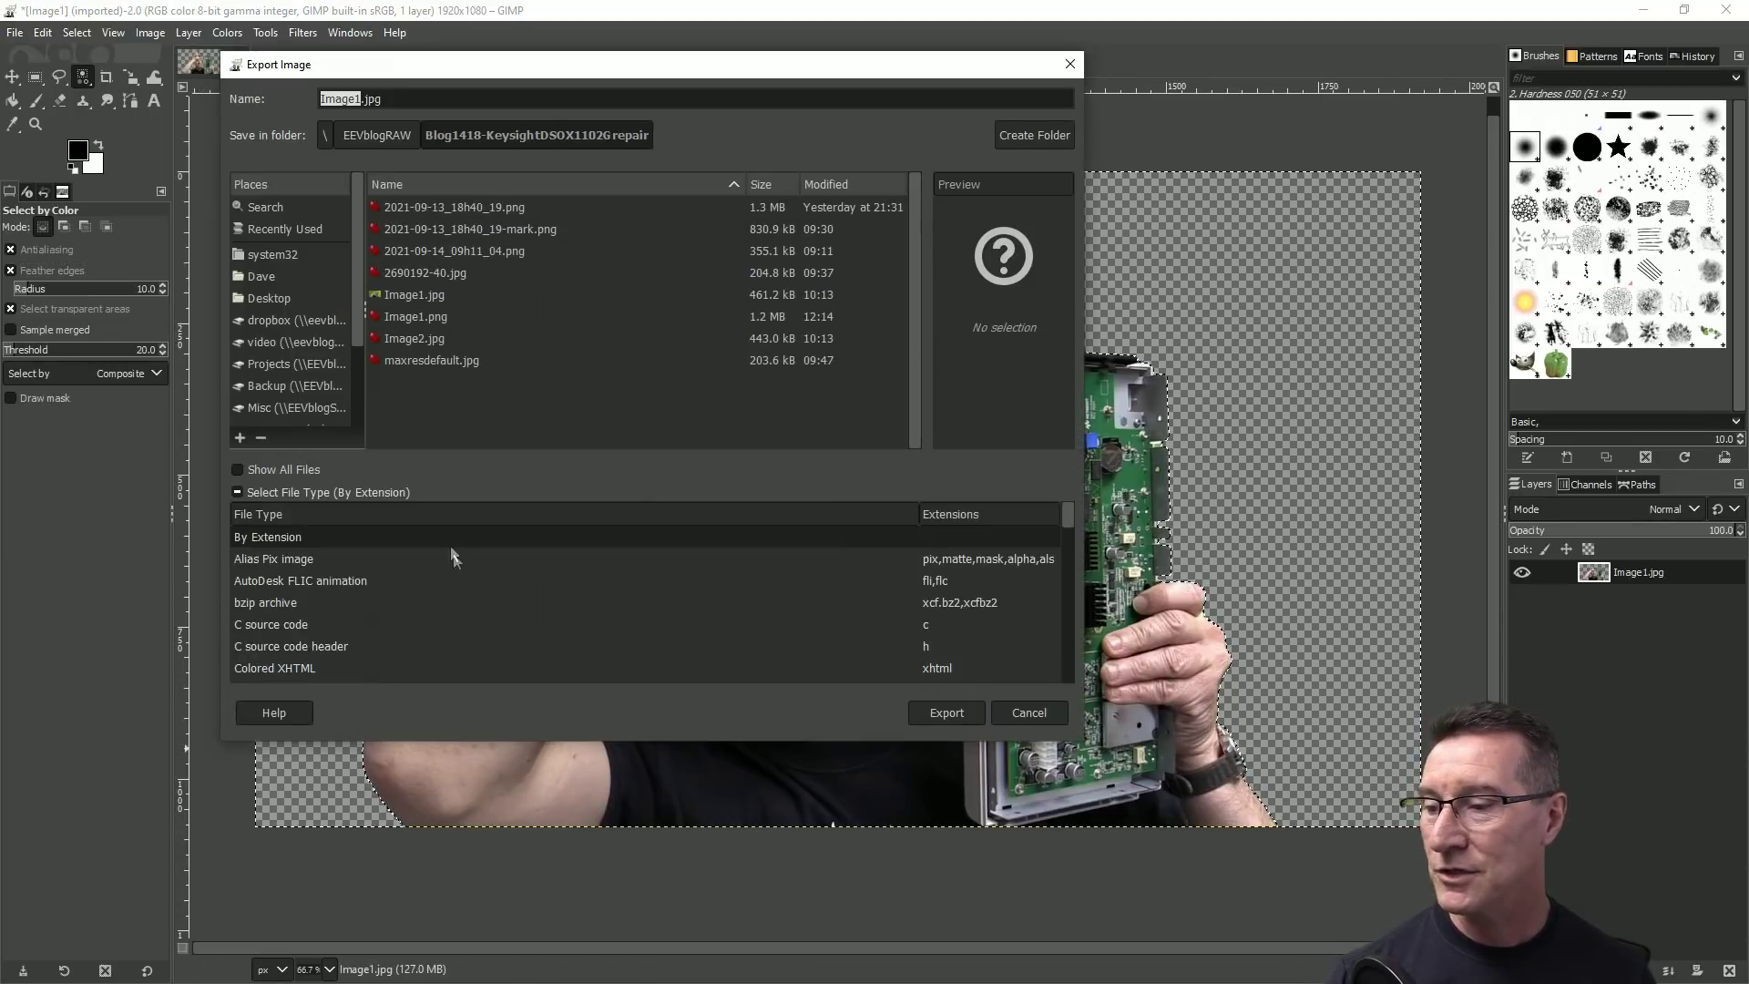
{"action": "scroll", "coordinate": [391, 619], "scroll_direction": "down", "scroll_amount": 5}
{"action": "scroll", "coordinate": [354, 647], "scroll_direction": "down", "scroll_amount": 1}
{"action": "left_click", "coordinate": [354, 636]}
{"action": "left_click", "coordinate": [946, 713]}
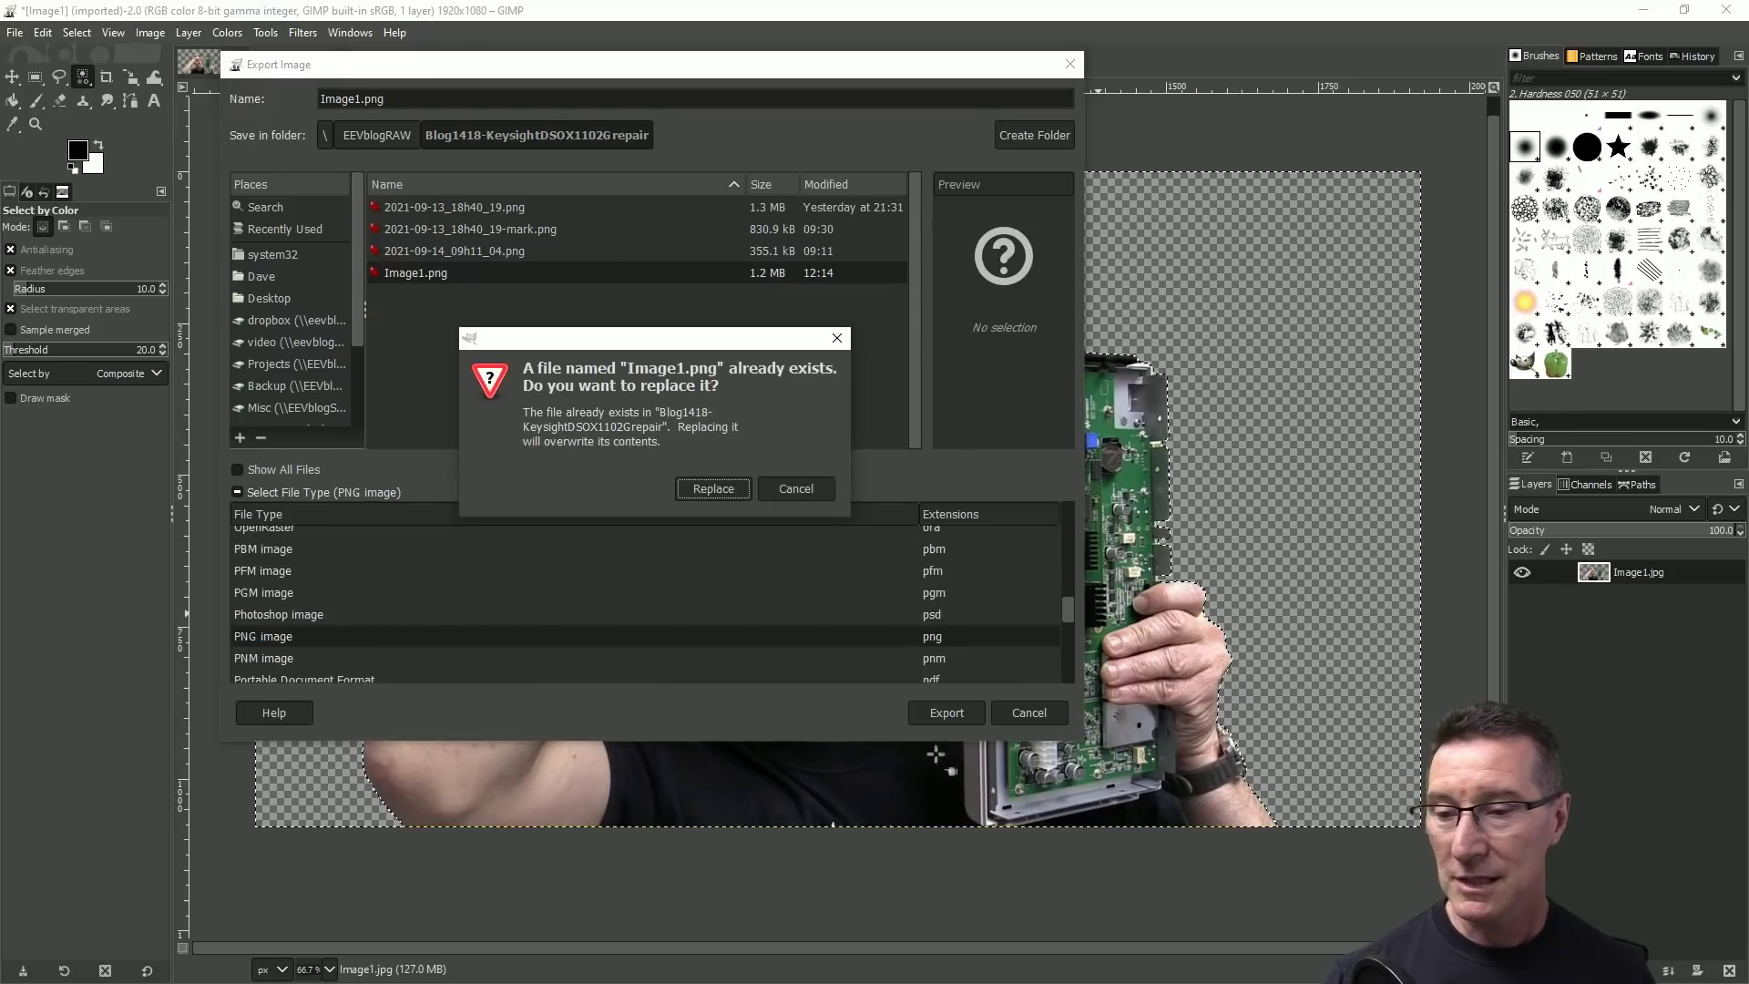
{"action": "left_click", "coordinate": [714, 489]}
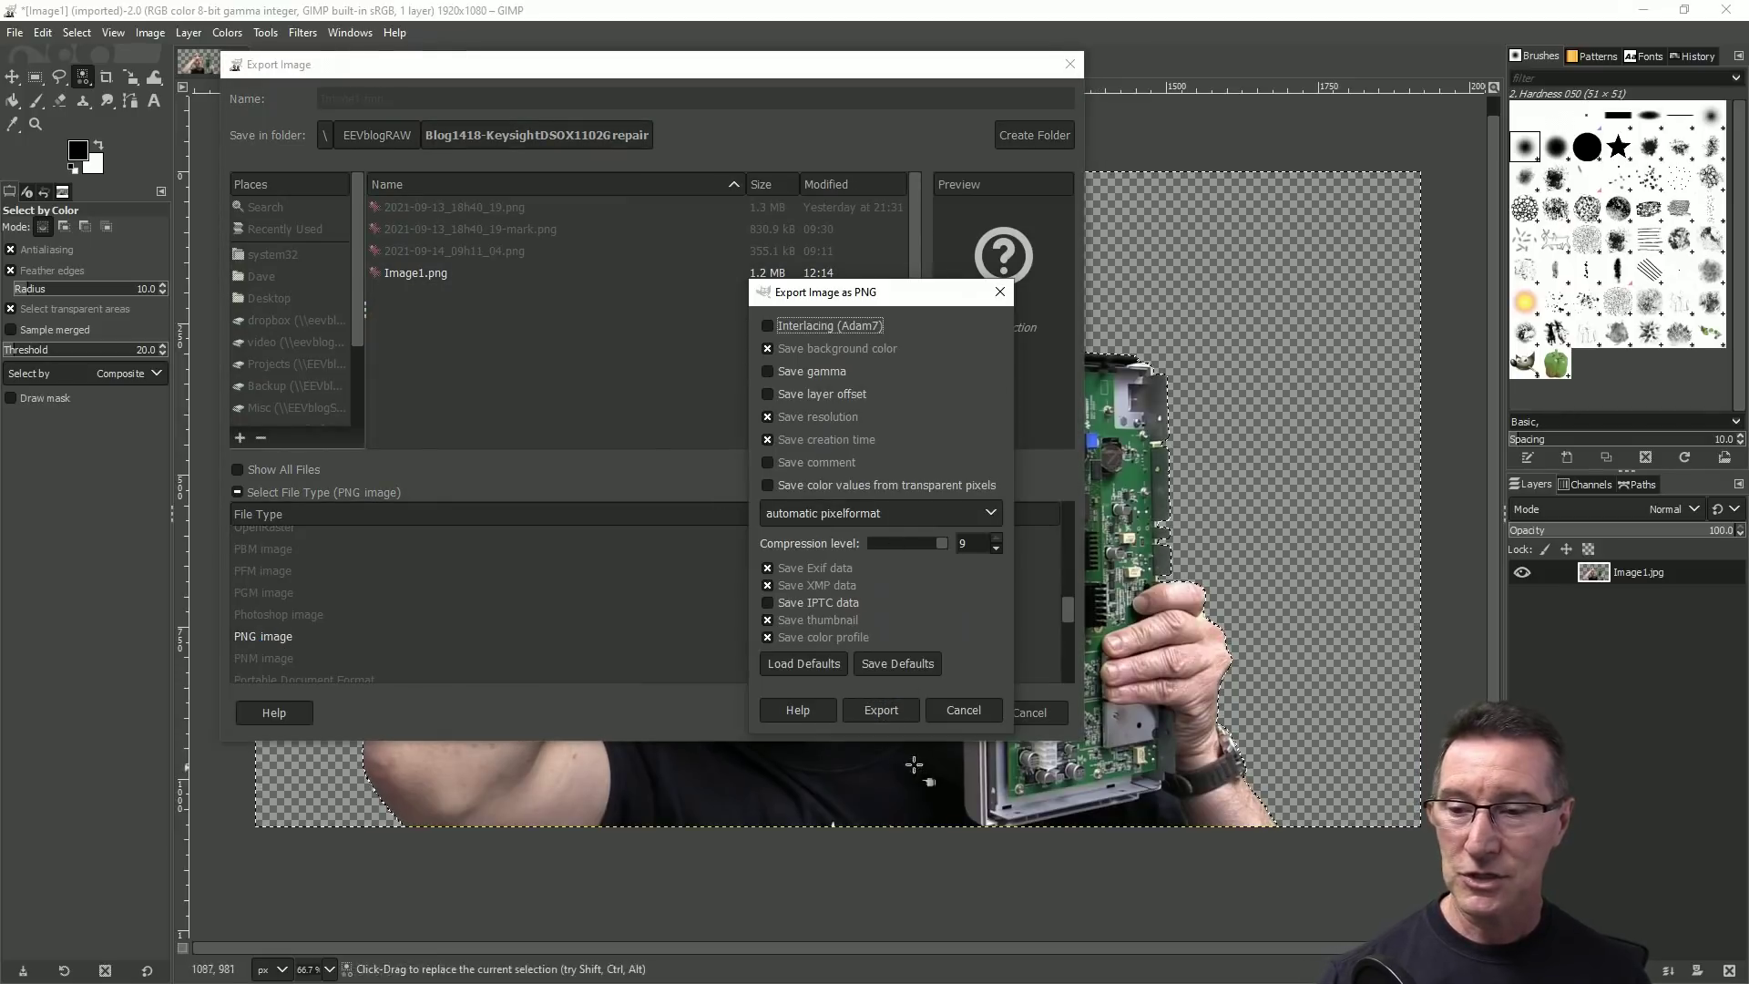
{"action": "left_click", "coordinate": [887, 709]}
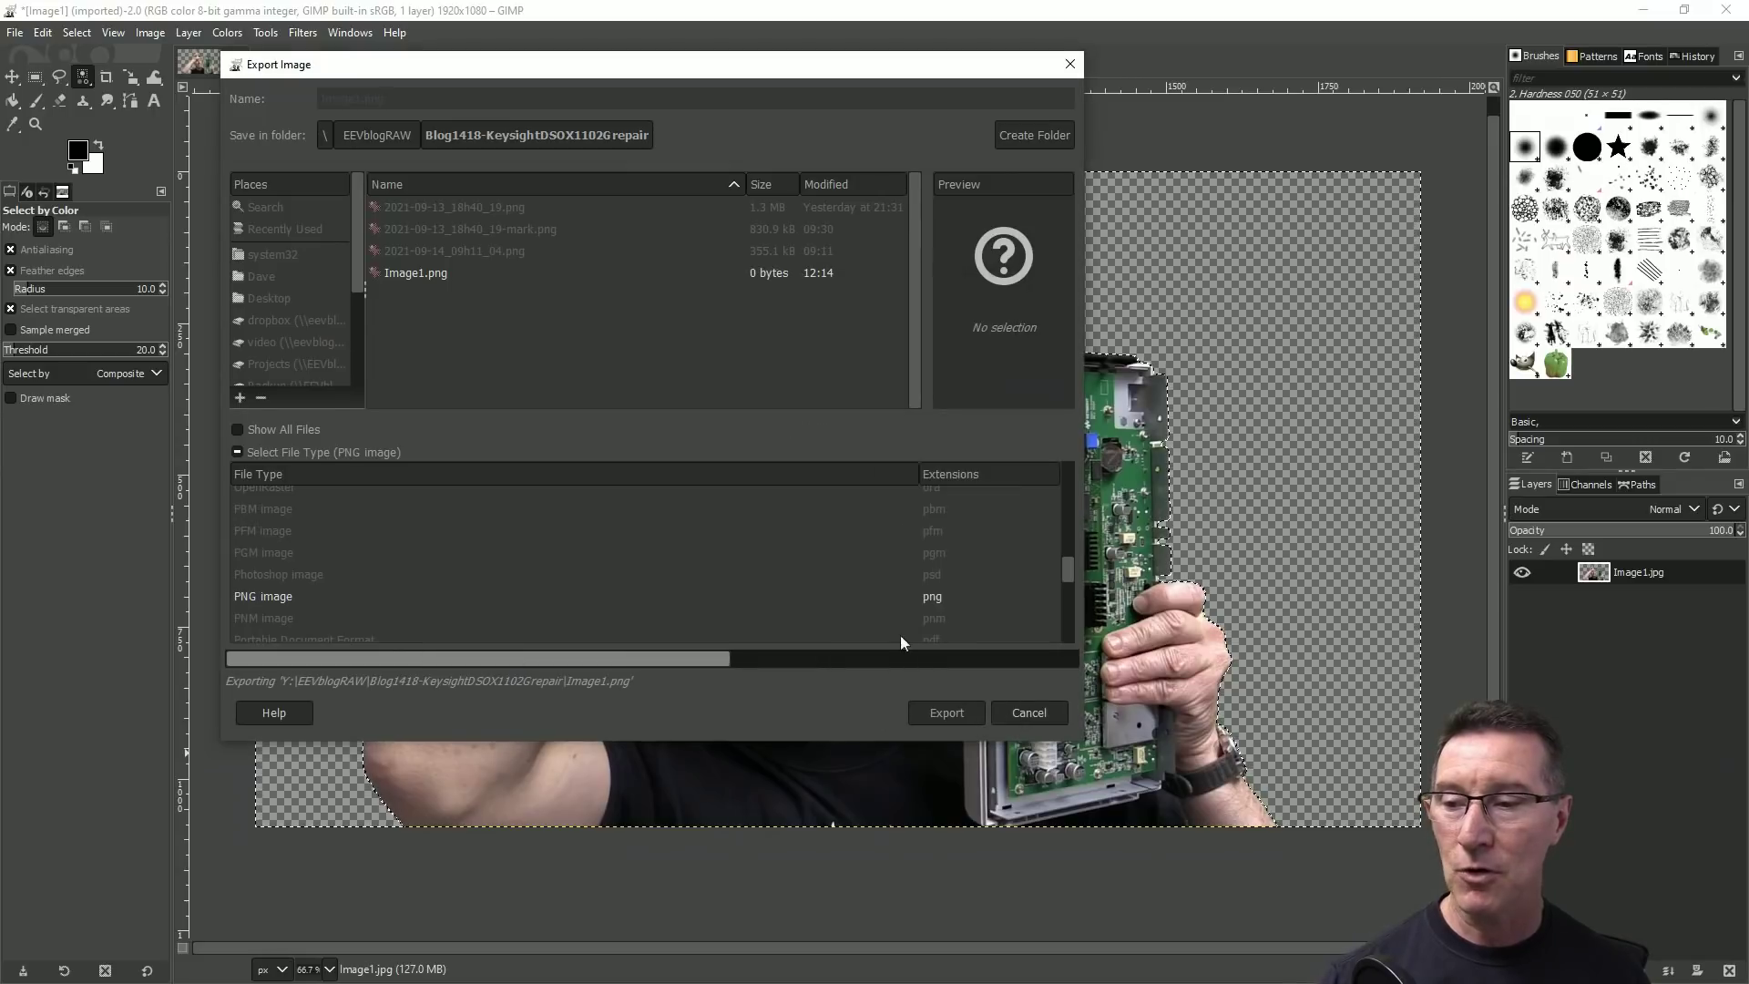